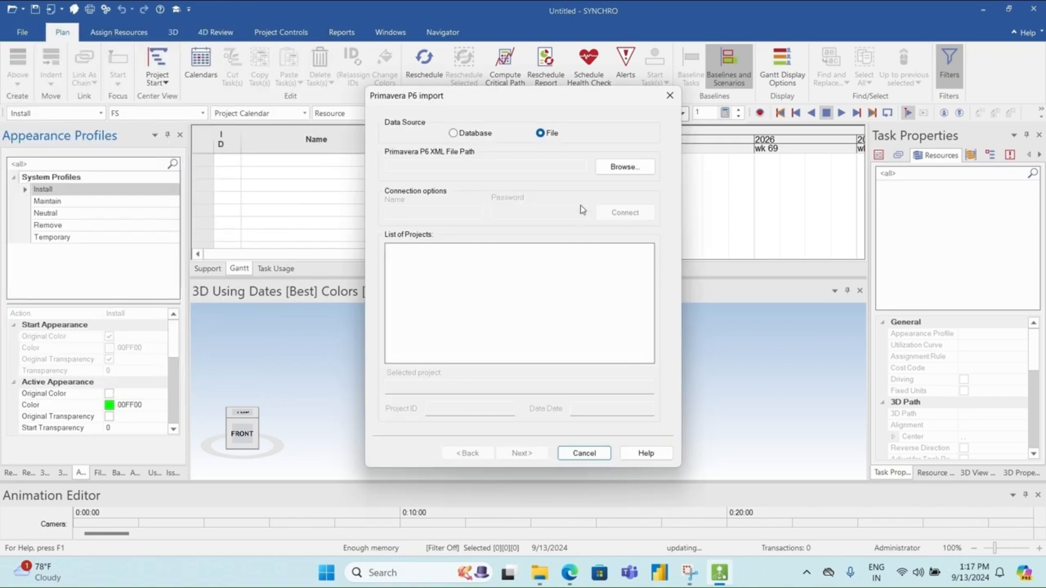
# - Import the COS-V2 schedule from the Primavera P6 file ML-P01-6-Including crash barrier.xml, appending it to the current project with the default object processing
pyautogui.click(635, 168)
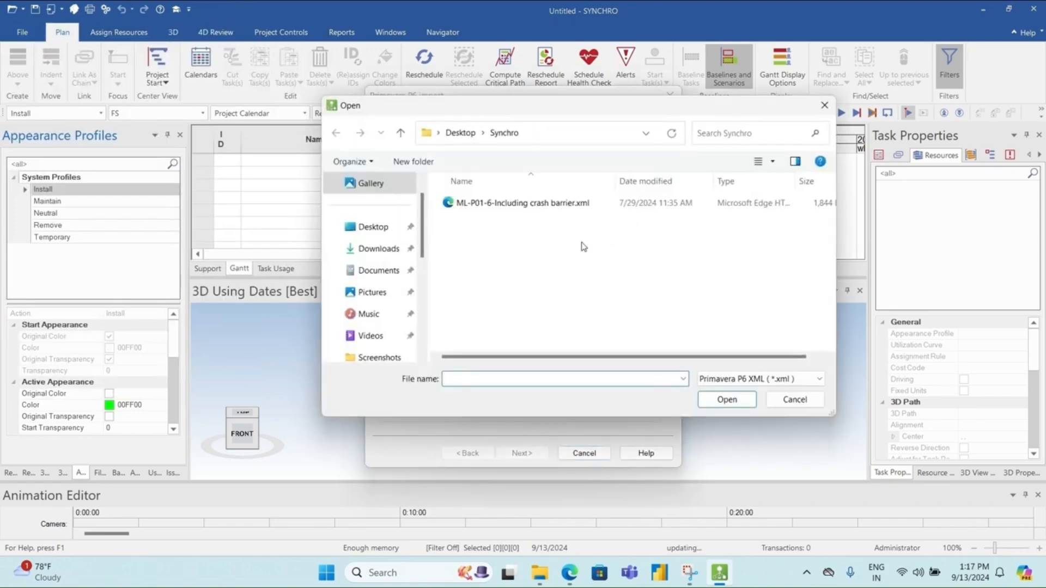
pyautogui.click(526, 203)
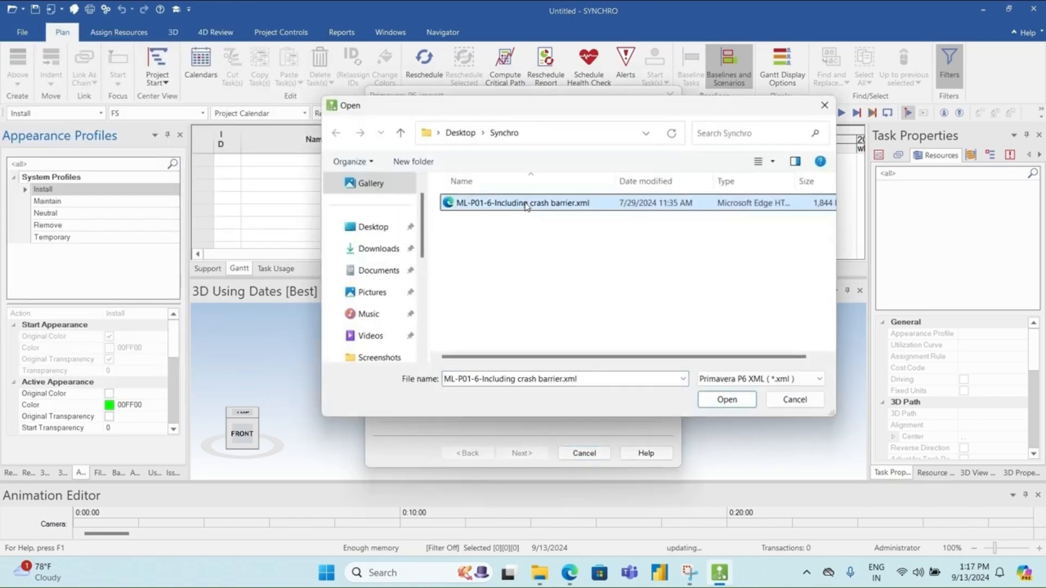
pyautogui.click(719, 406)
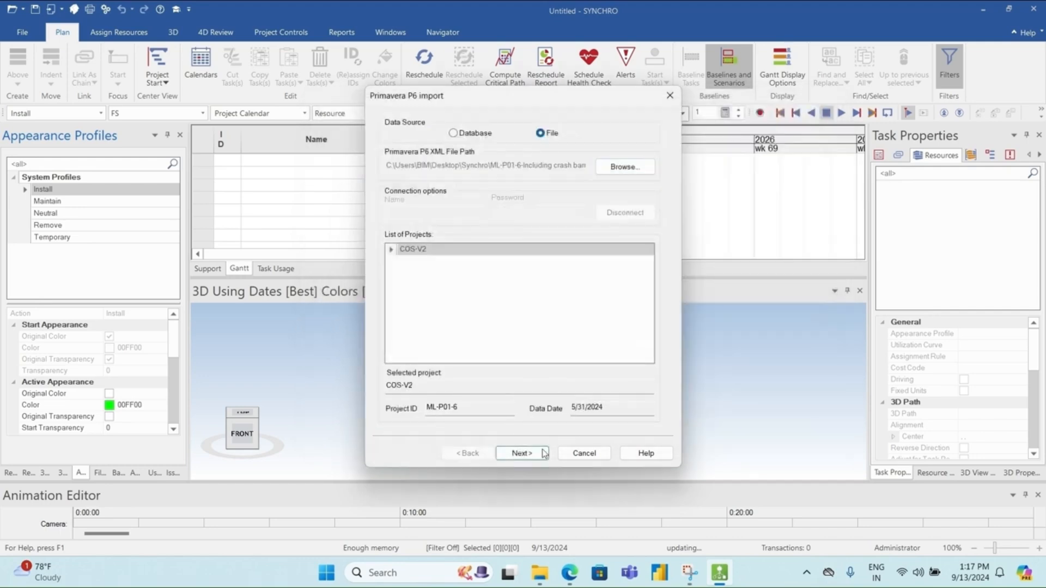
pyautogui.click(522, 454)
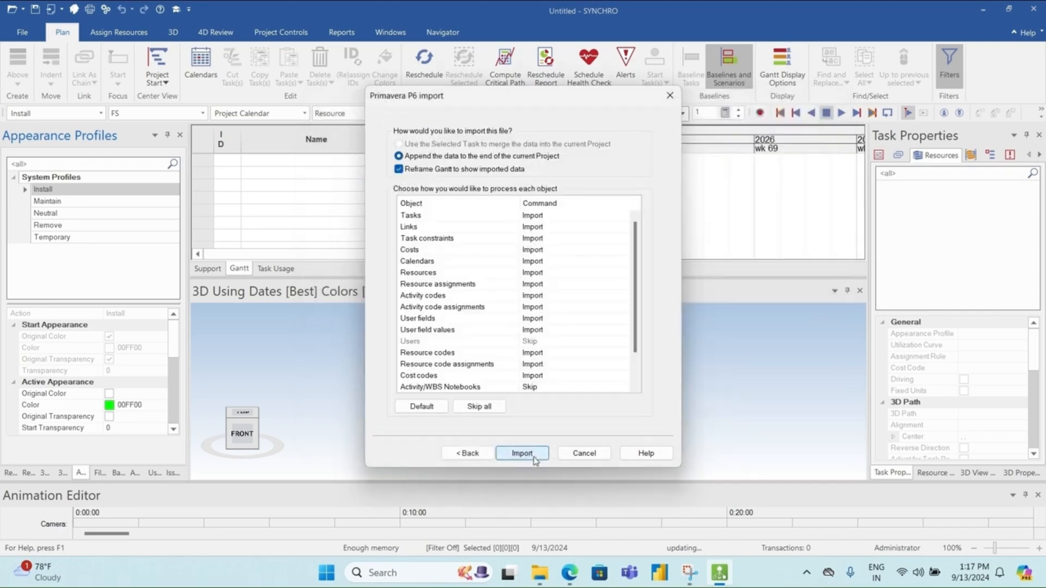
pyautogui.click(534, 457)
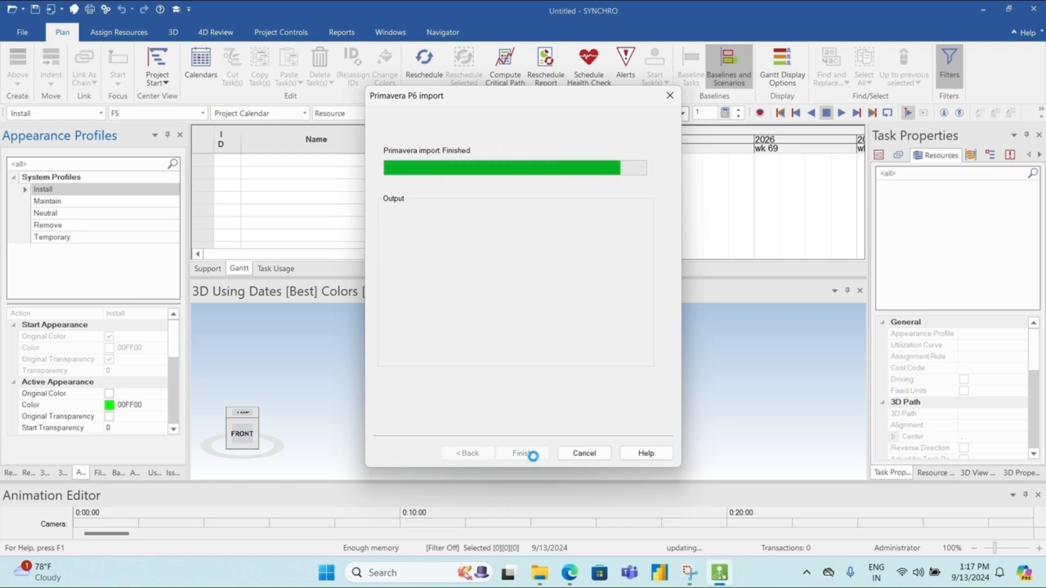
pyautogui.click(534, 459)
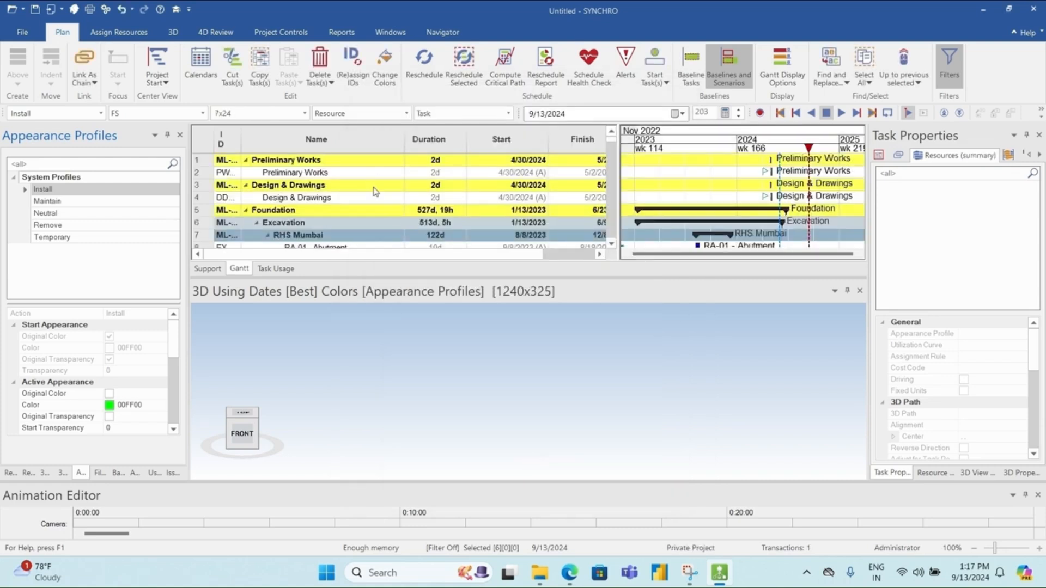
# - Import the Synchro project file V2 Ext R2.spx into the current project with the default import settings
pyautogui.click(23, 32)
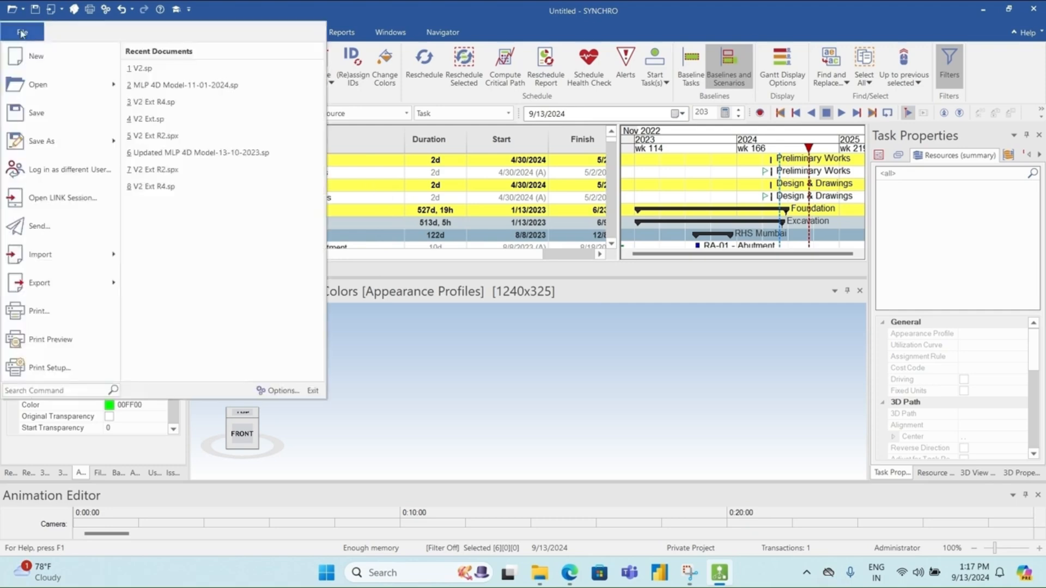
pyautogui.moveTo(35, 254)
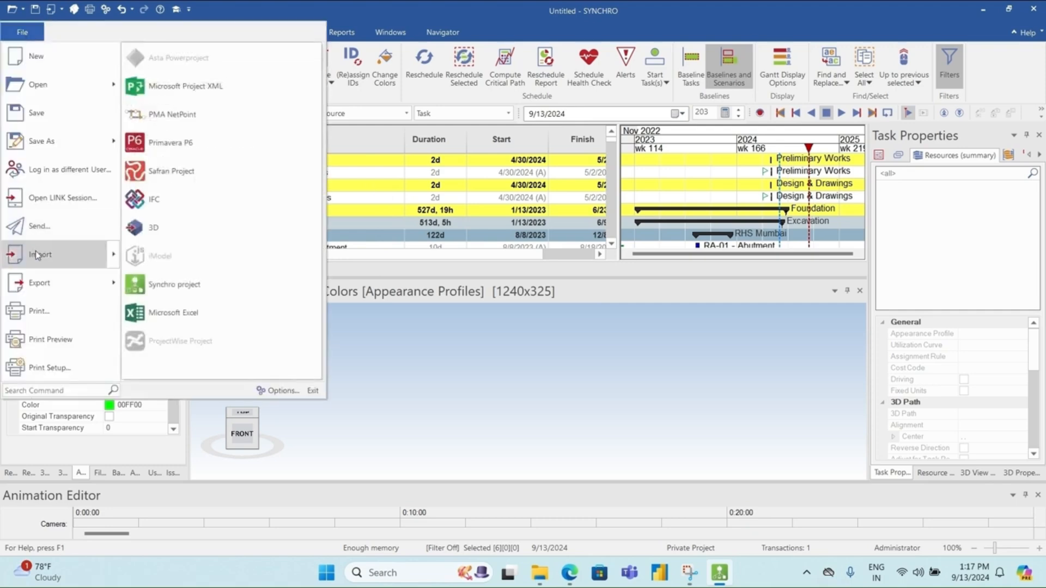
pyautogui.click(197, 289)
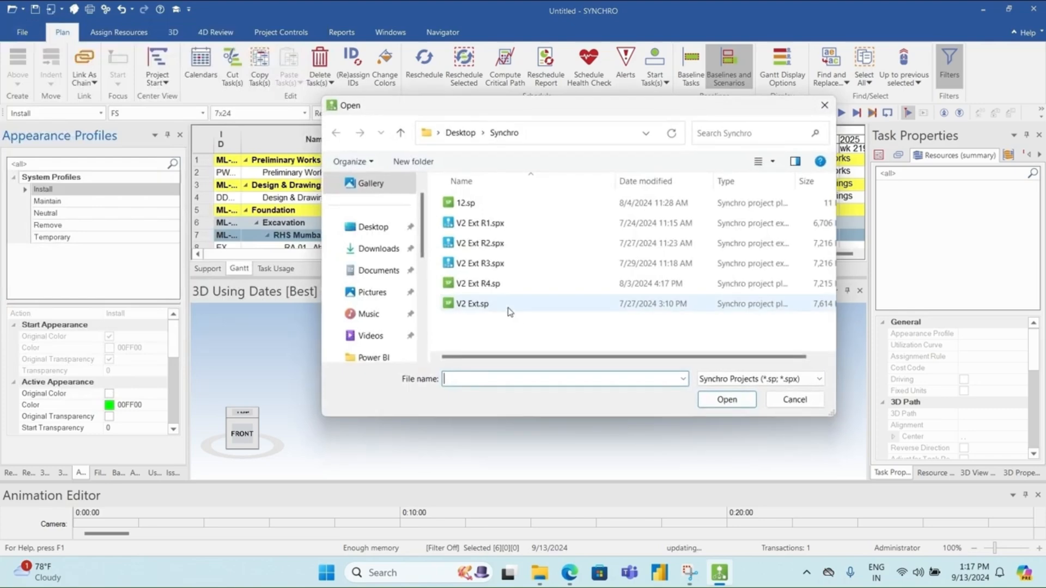
pyautogui.click(498, 248)
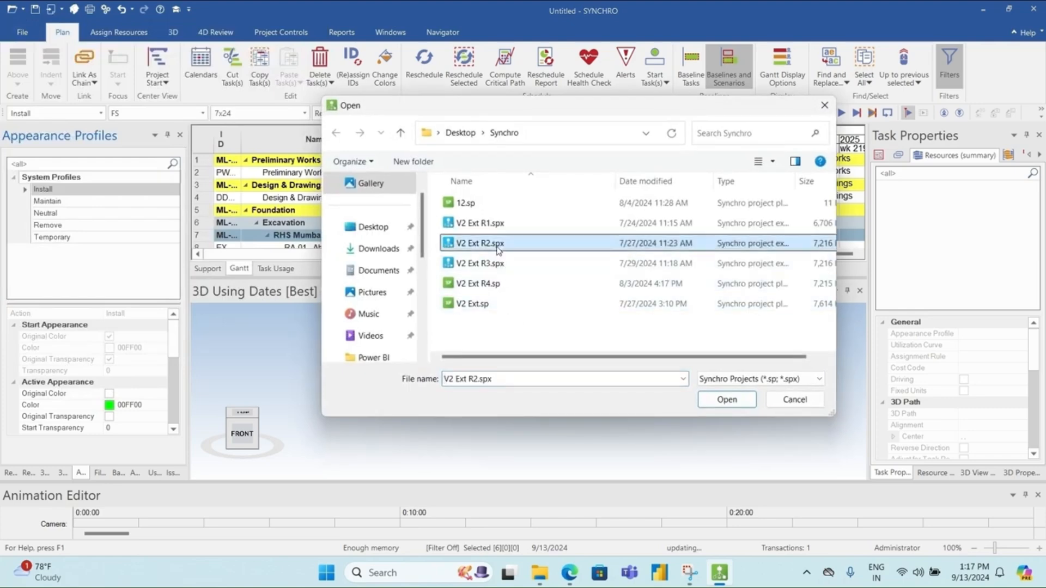
pyautogui.click(727, 398)
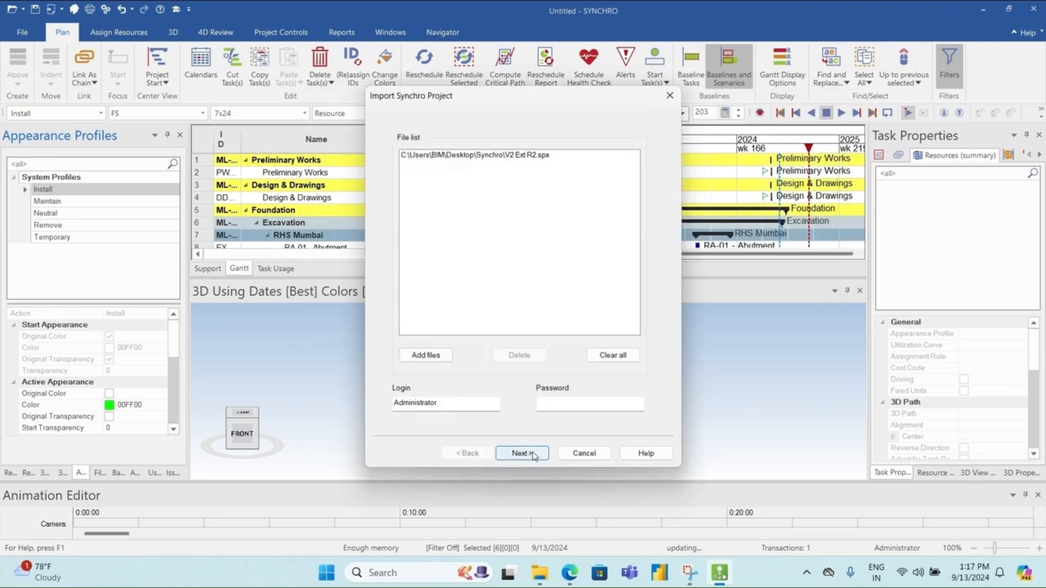
pyautogui.click(521, 453)
pyautogui.click(522, 453)
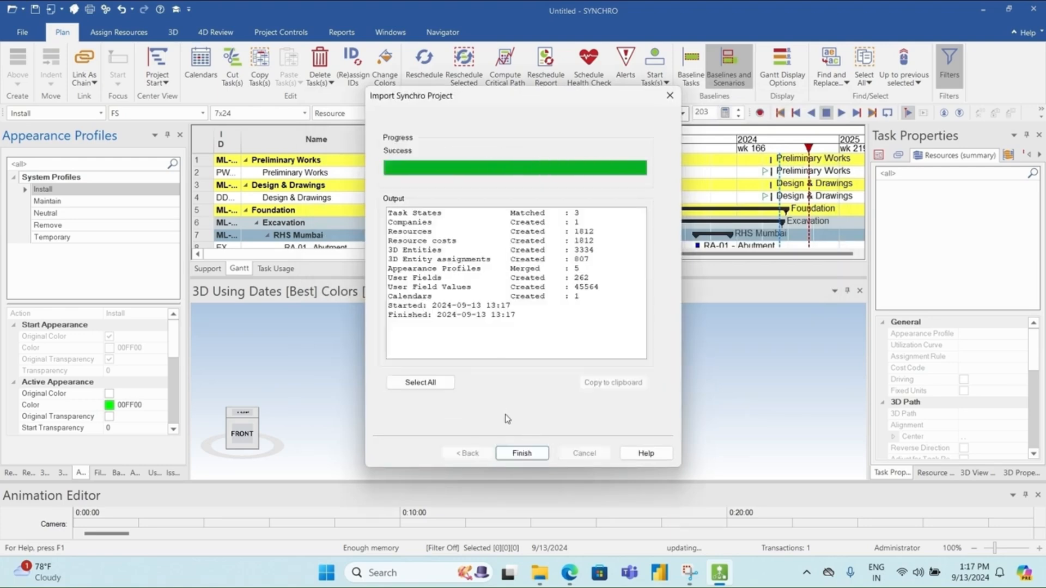
pyautogui.click(522, 453)
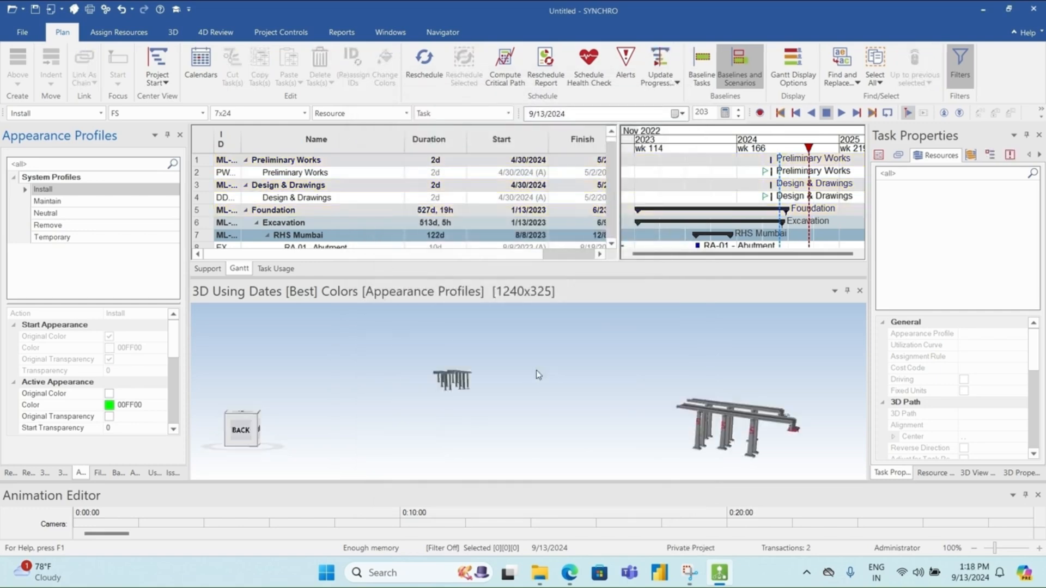
# - Show the project's resources and select all of them, including those not visible in the table
pyautogui.moveTo(537, 375); pyautogui.dragTo(512, 376, button='middle')
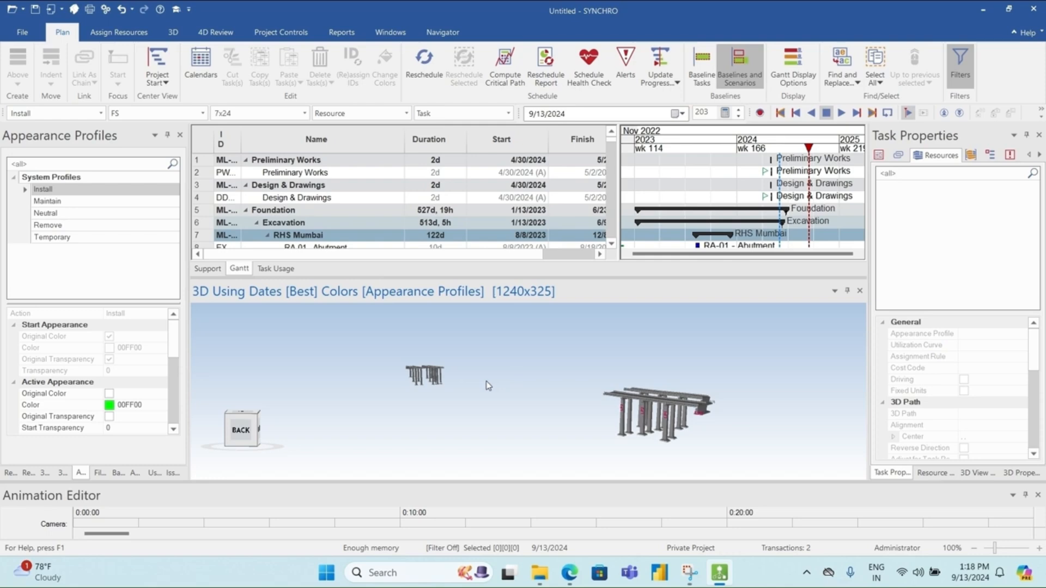
pyautogui.click(10, 473)
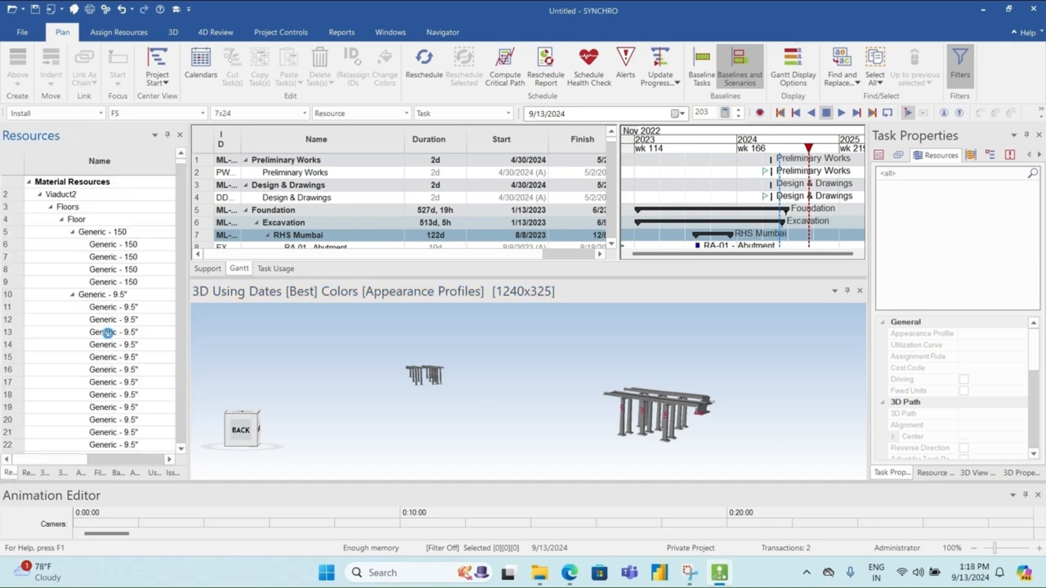
pyautogui.click(108, 334)
pyautogui.click(105, 357)
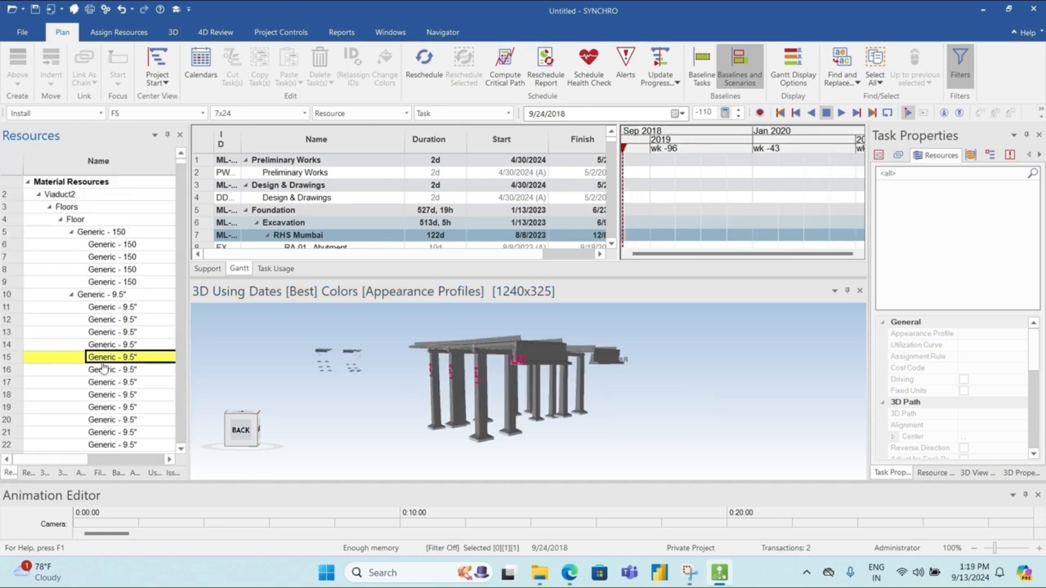
pyautogui.hotkey('ctrl', 'a')
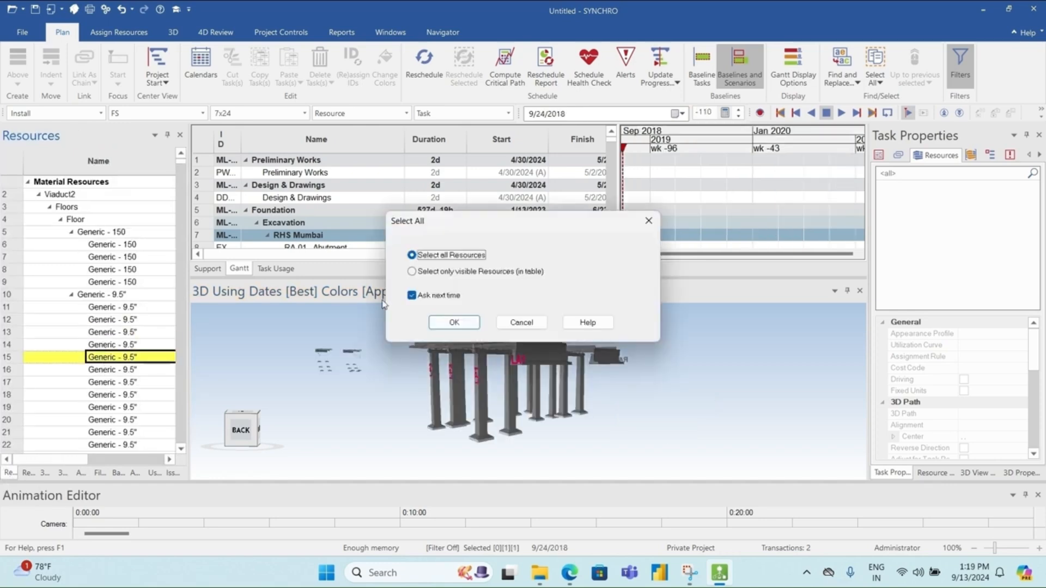
pyautogui.click(454, 323)
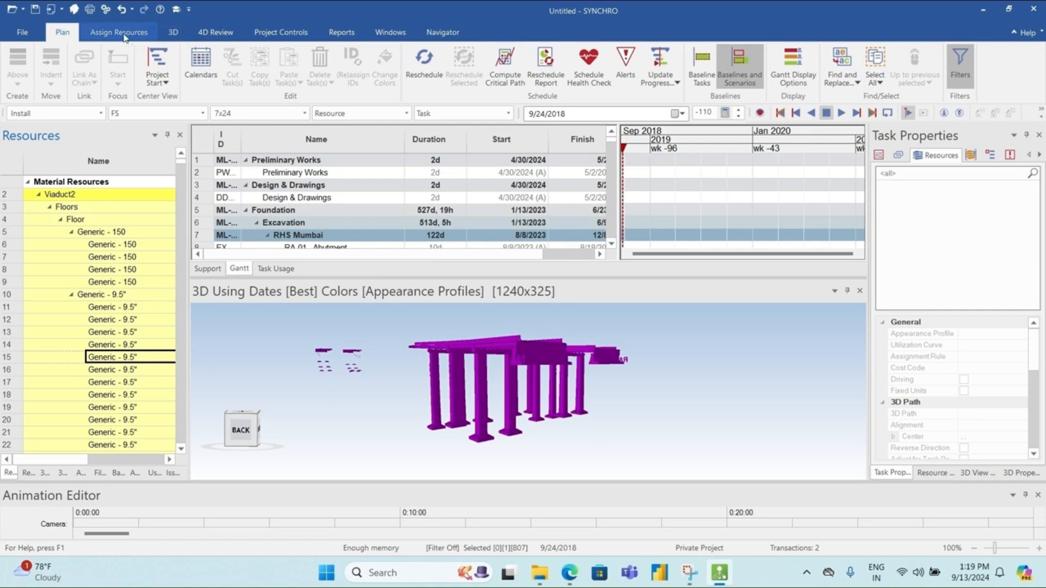
# - Create a resources-to-tasks auto matching rule named V2 that uses only selected resources, merges similar groups and has a Many-to-Many relation
pyautogui.click(121, 33)
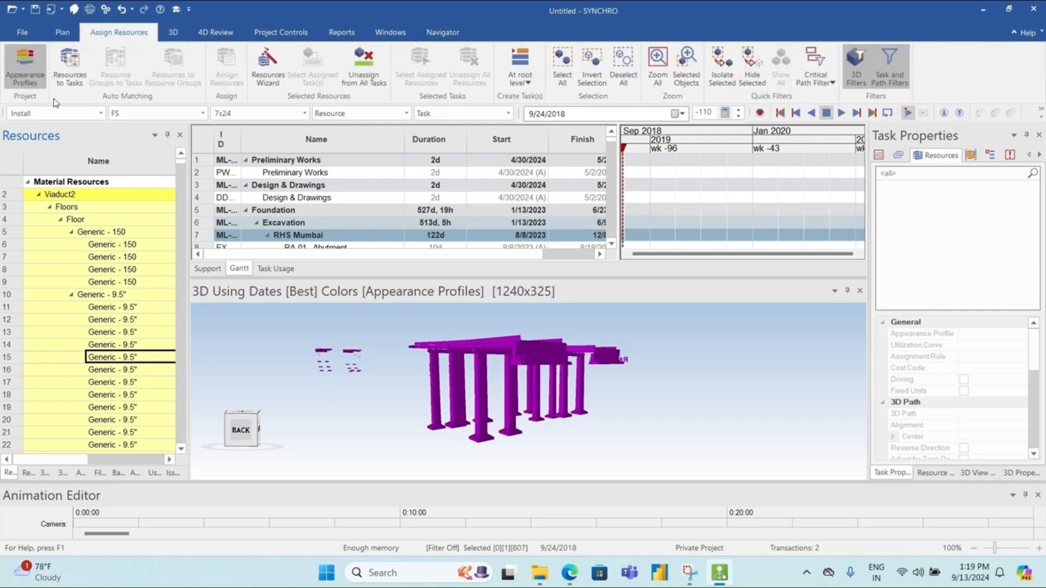
pyautogui.click(70, 67)
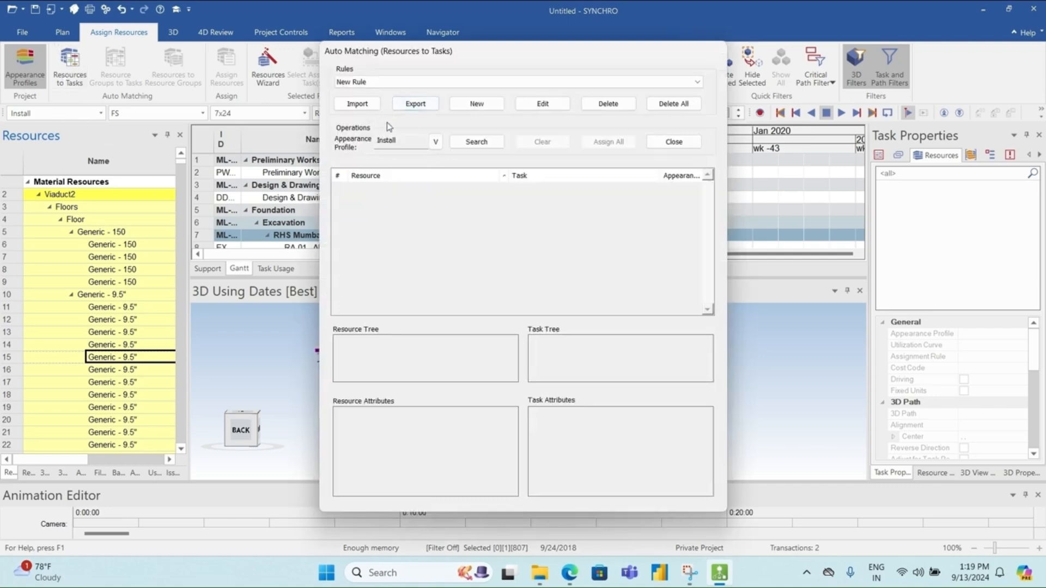
pyautogui.click(477, 104)
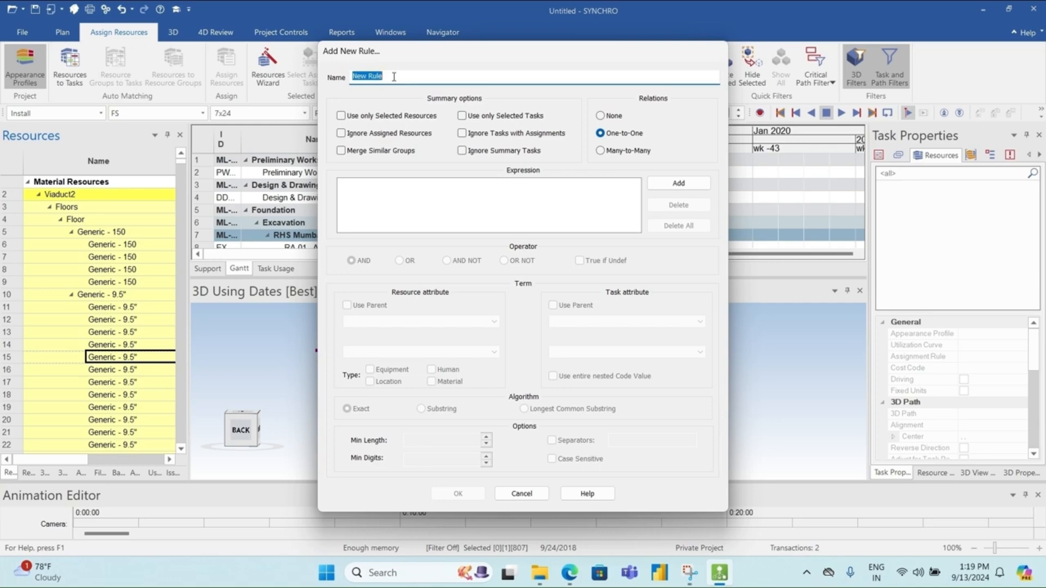
pyautogui.write('V2')
pyautogui.click(341, 150)
pyautogui.click(341, 116)
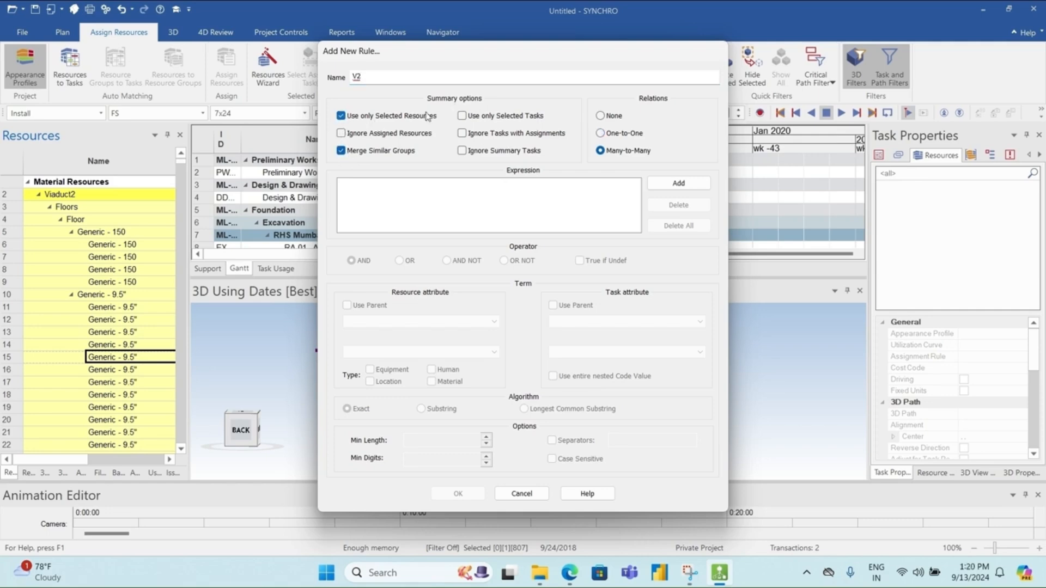
# - Add a term to rule V2 with the 3D User Field Activity ID as its resource attribute
pyautogui.click(689, 185)
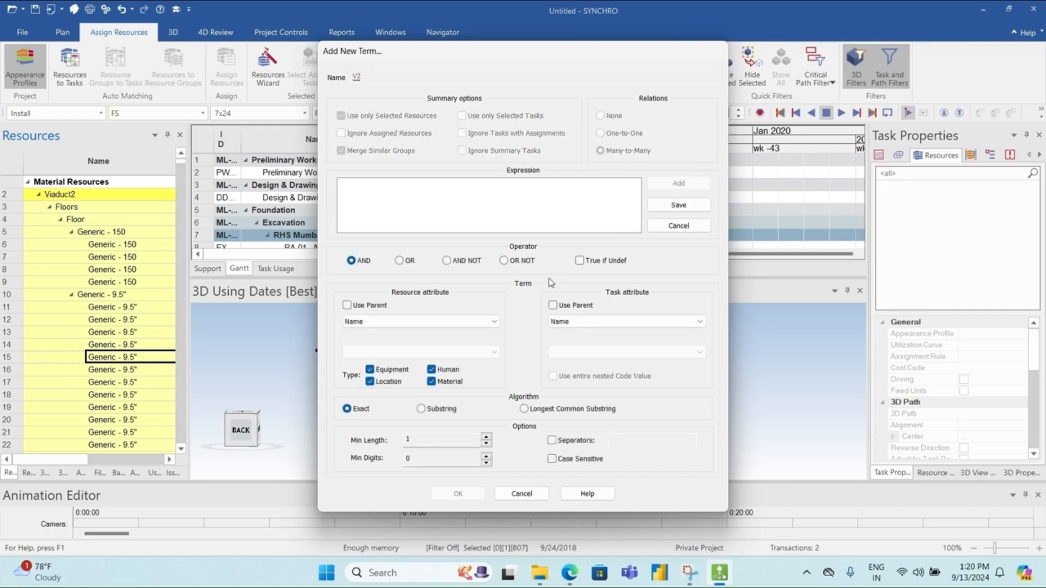
pyautogui.click(497, 322)
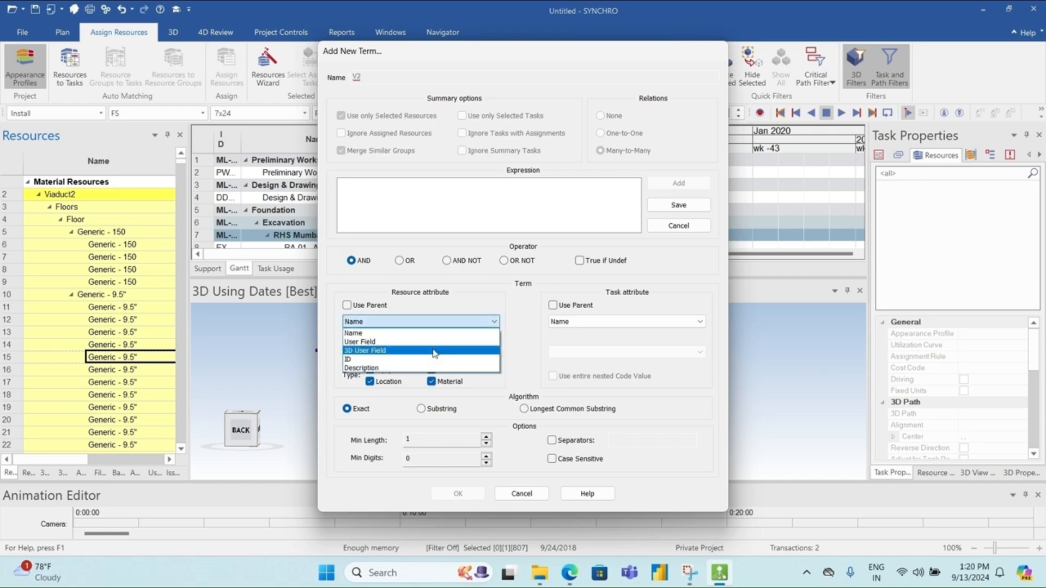
pyautogui.click(434, 351)
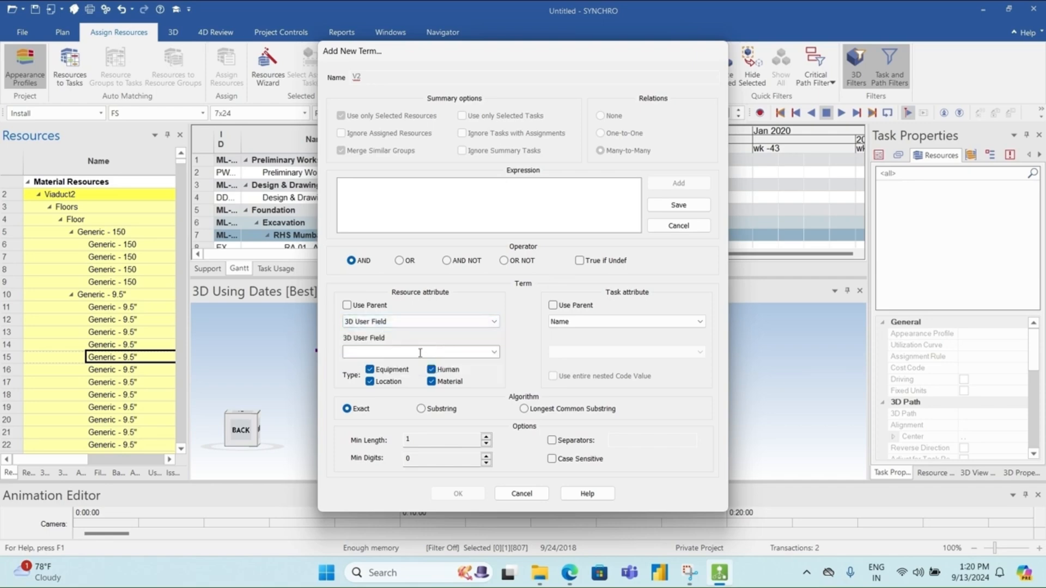
pyautogui.click(493, 352)
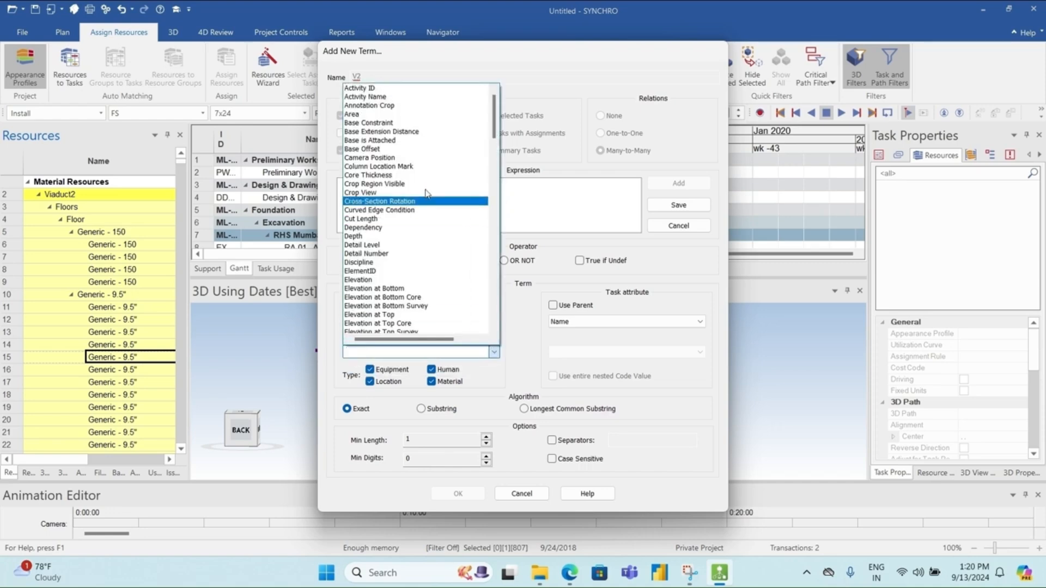
pyautogui.click(406, 82)
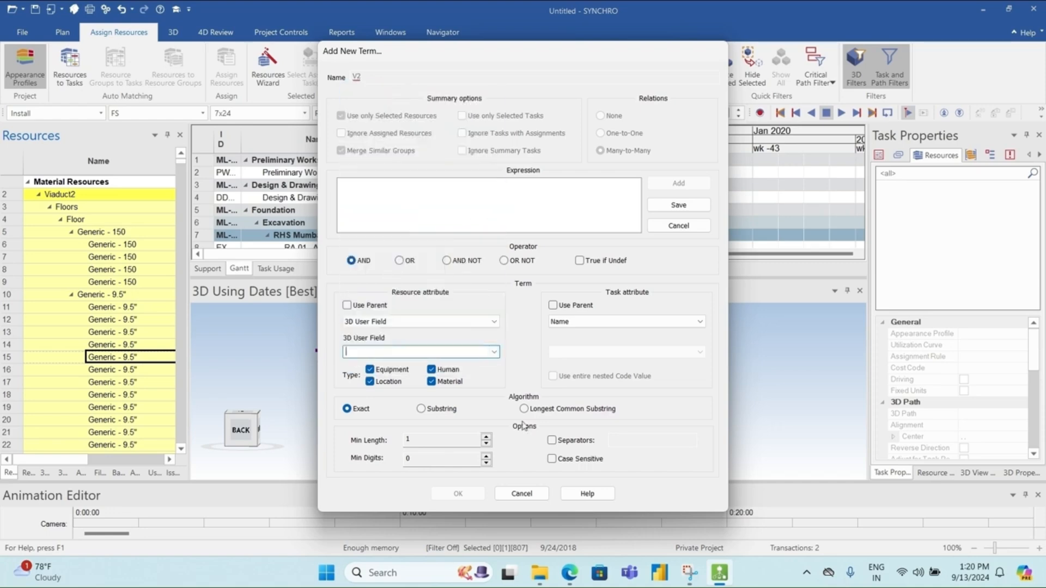
pyautogui.click(494, 351)
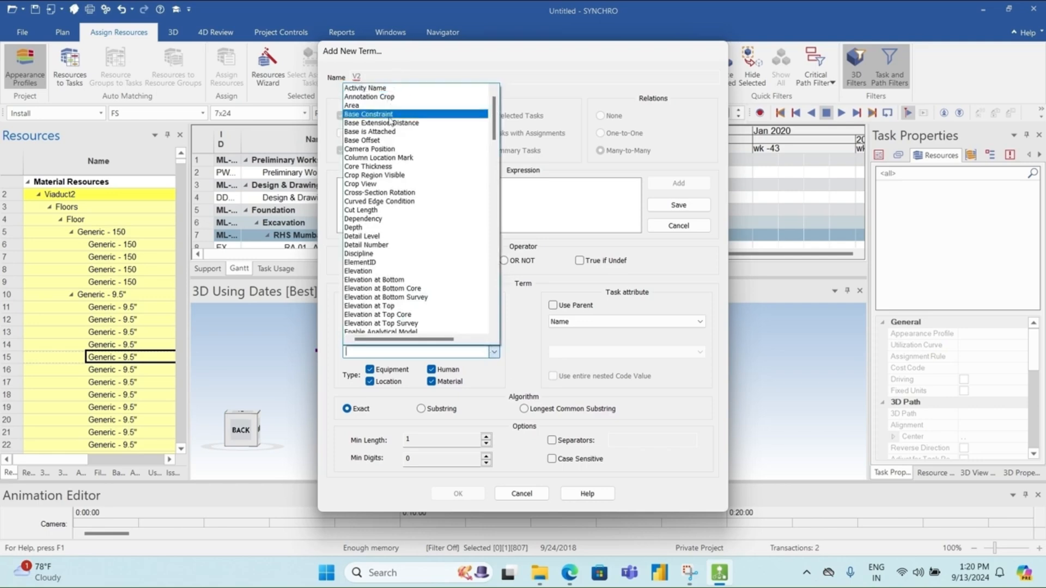
pyautogui.scroll(1, 391, 123)
pyautogui.click(395, 88)
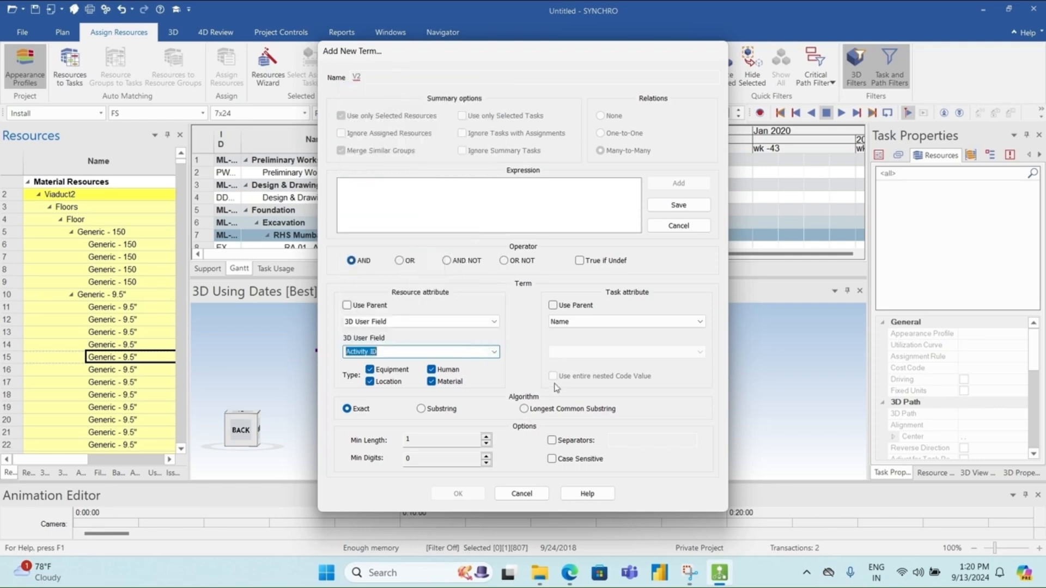
# - Set the term's task attribute to ID, and save both the term and rule V2
pyautogui.click(700, 322)
pyautogui.click(635, 345)
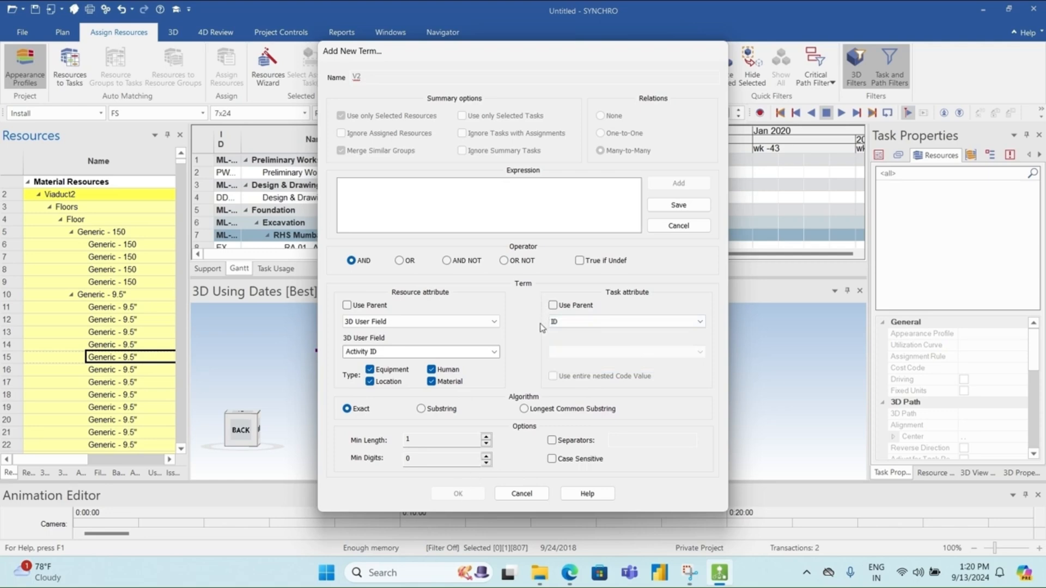
pyautogui.click(679, 205)
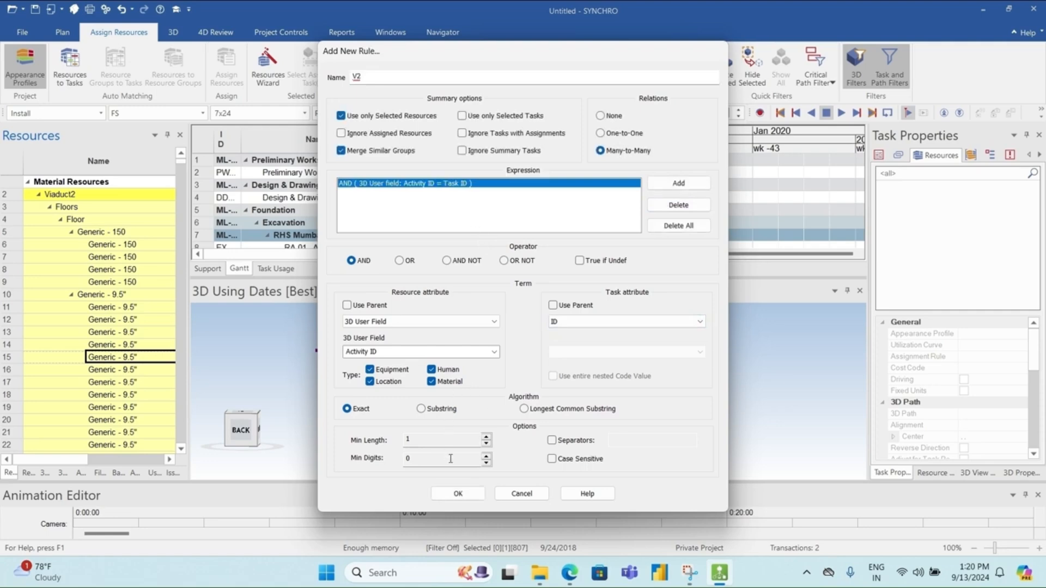
pyautogui.click(458, 494)
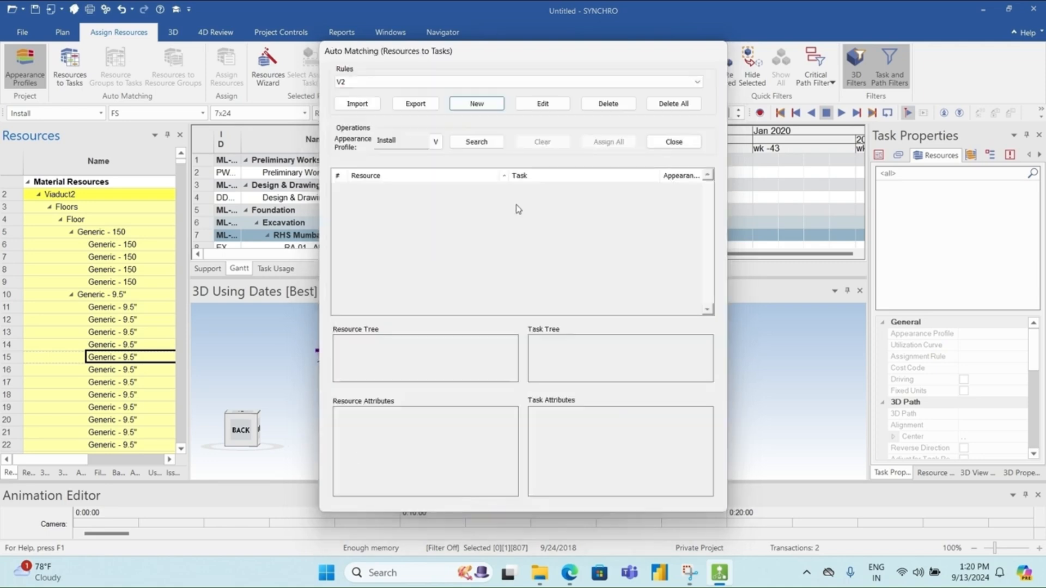
# - Search for resource-task matches with rule V2 and assign all of them using the Install appearance profile
pyautogui.click(481, 146)
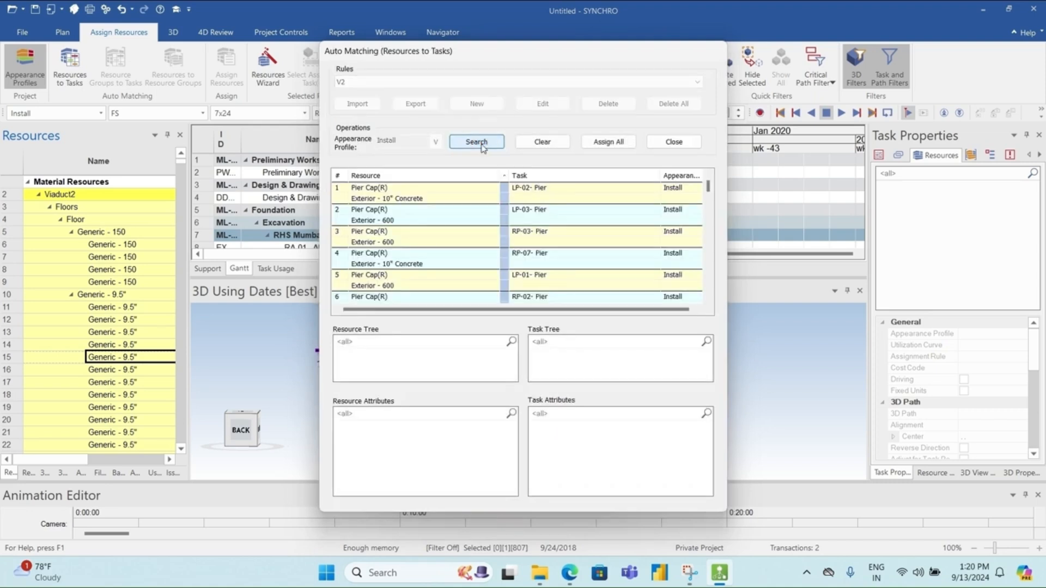
pyautogui.click(609, 143)
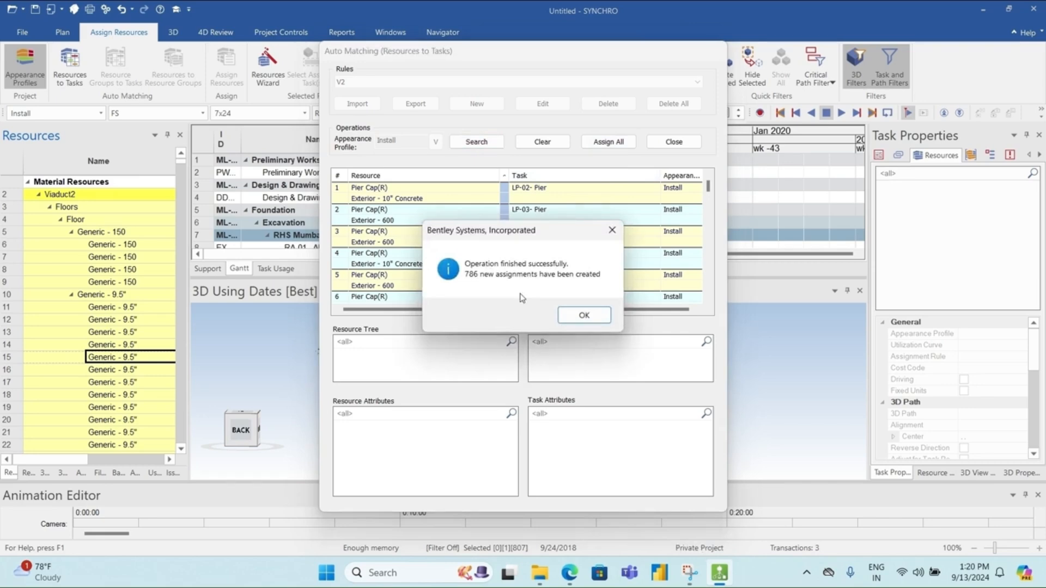
pyautogui.click(580, 316)
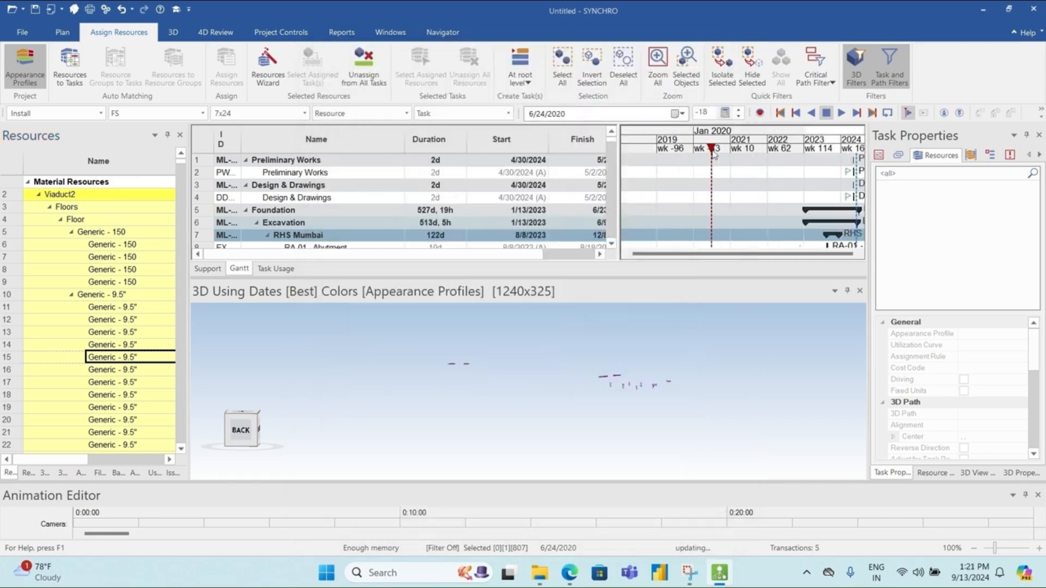
# - Move the focus time to 9/25/2027 and inspect the constructed viaduct up close in the 3D view
pyautogui.moveTo(711, 191)
pyautogui.mouseDown()
pyautogui.moveTo(890, 208)
pyautogui.moveTo(769, 205)
pyautogui.mouseUp()
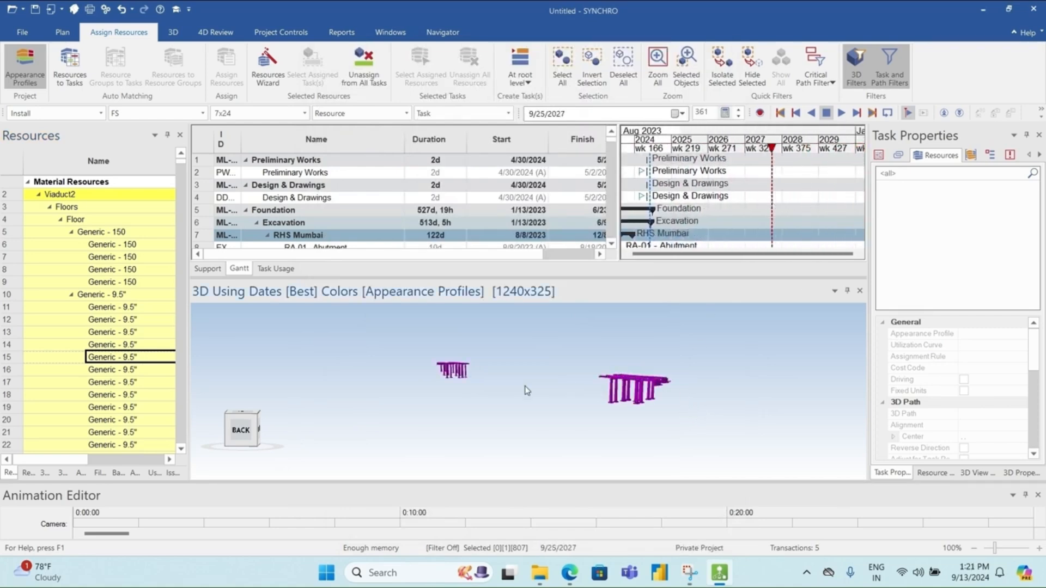
pyautogui.scroll(3, 527, 390)
pyautogui.scroll(2, 528, 393)
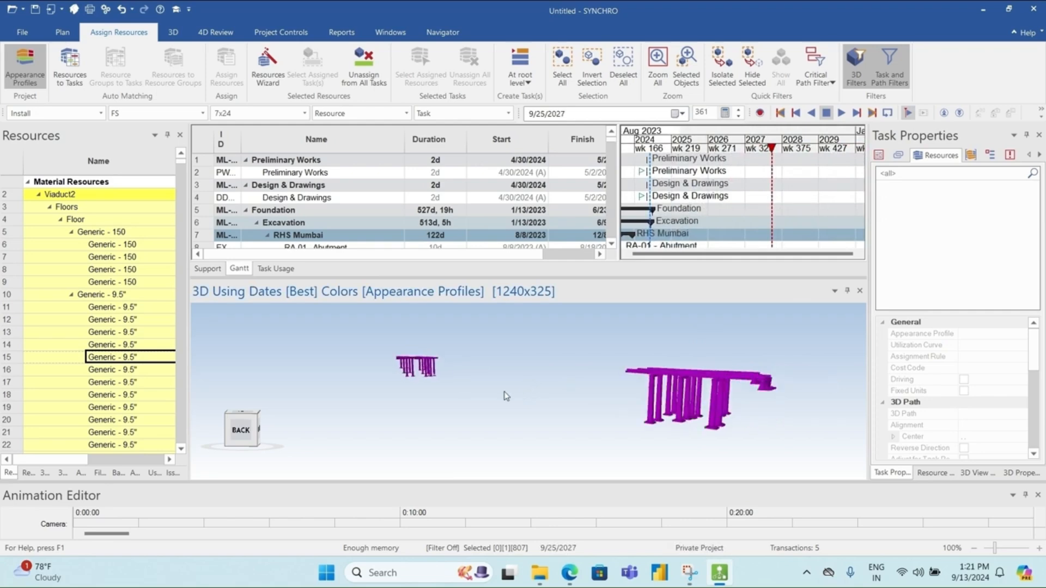
pyautogui.scroll(2, 537, 403)
pyautogui.moveTo(537, 402); pyautogui.dragTo(439, 398, button='middle')
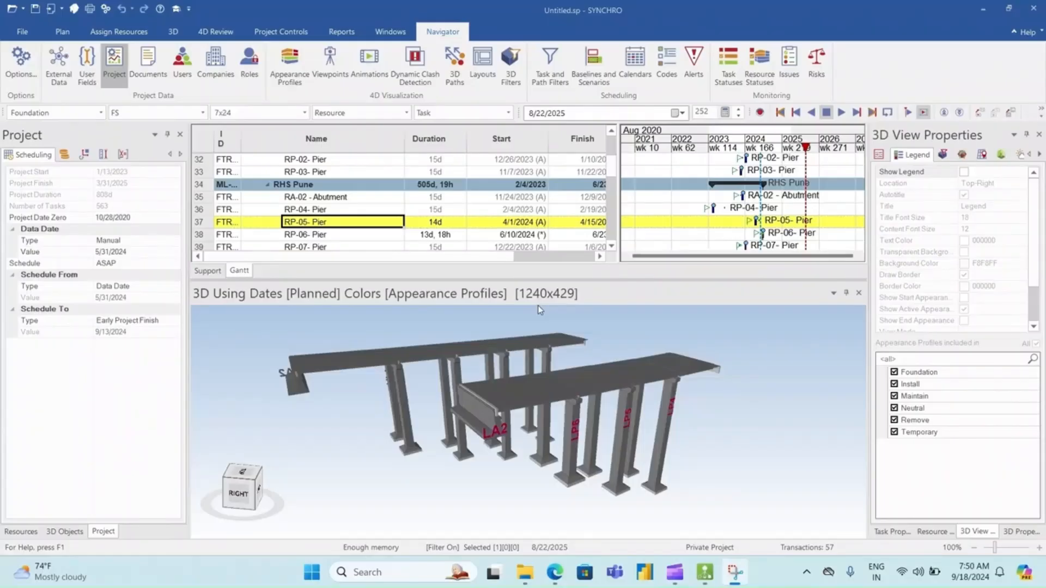
# - Select all tasks and baseline all of them as Baseline 9/18/2024, refreshing the critical path first
pyautogui.click(322, 210)
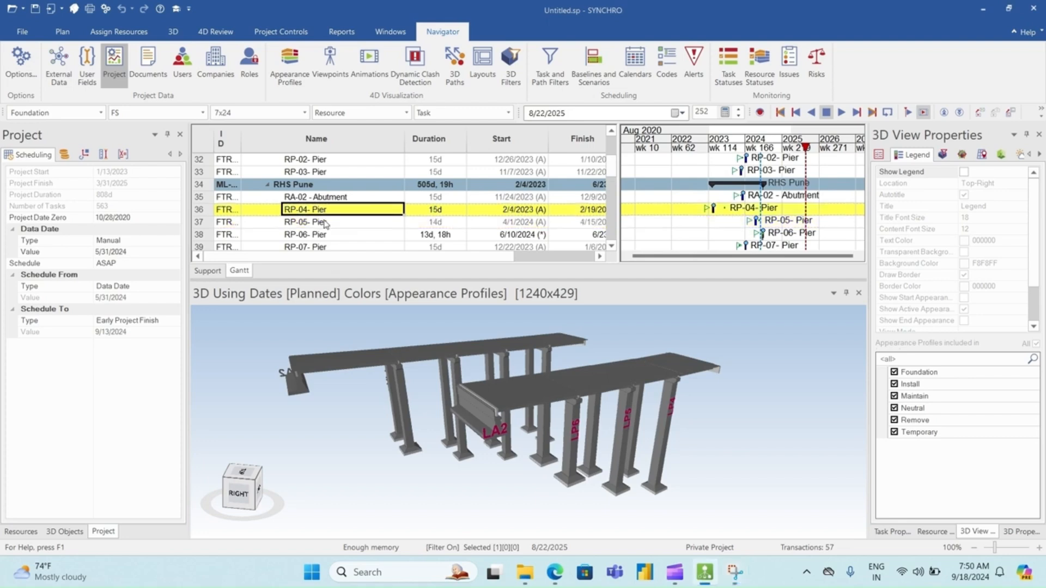
pyautogui.click(321, 221)
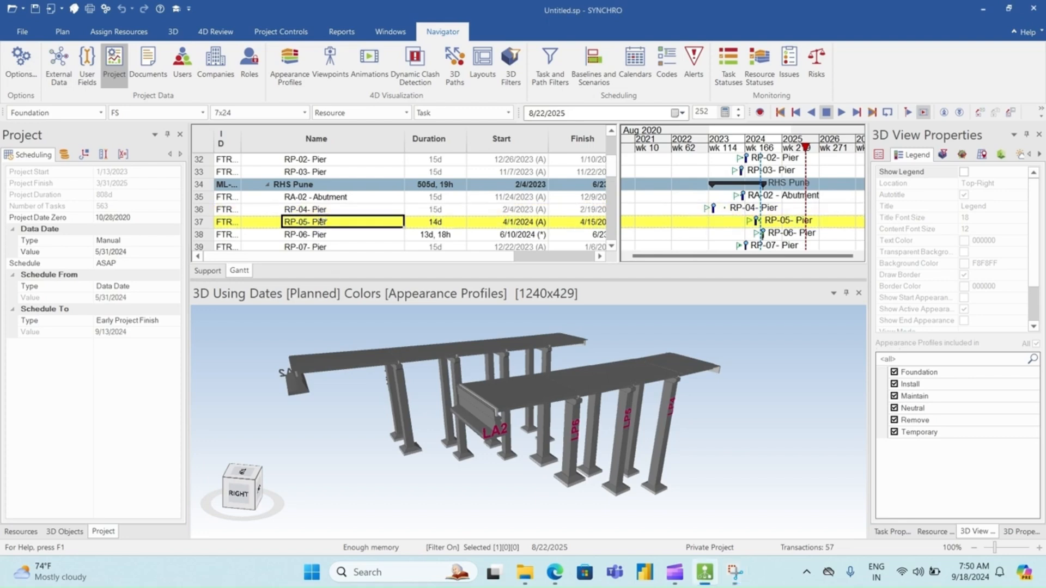
pyautogui.hotkey('ctrl', 'a')
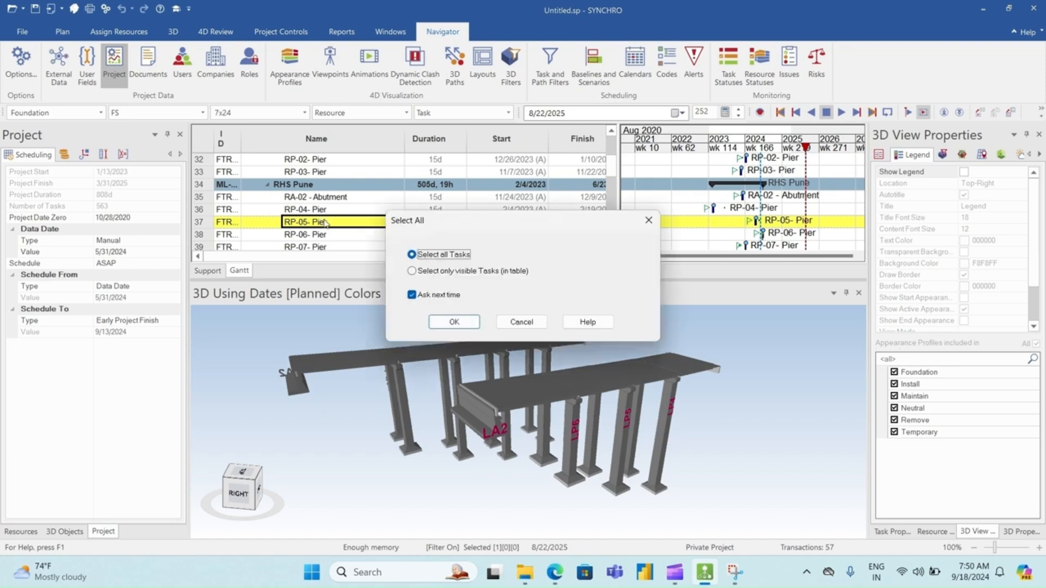
pyautogui.click(453, 322)
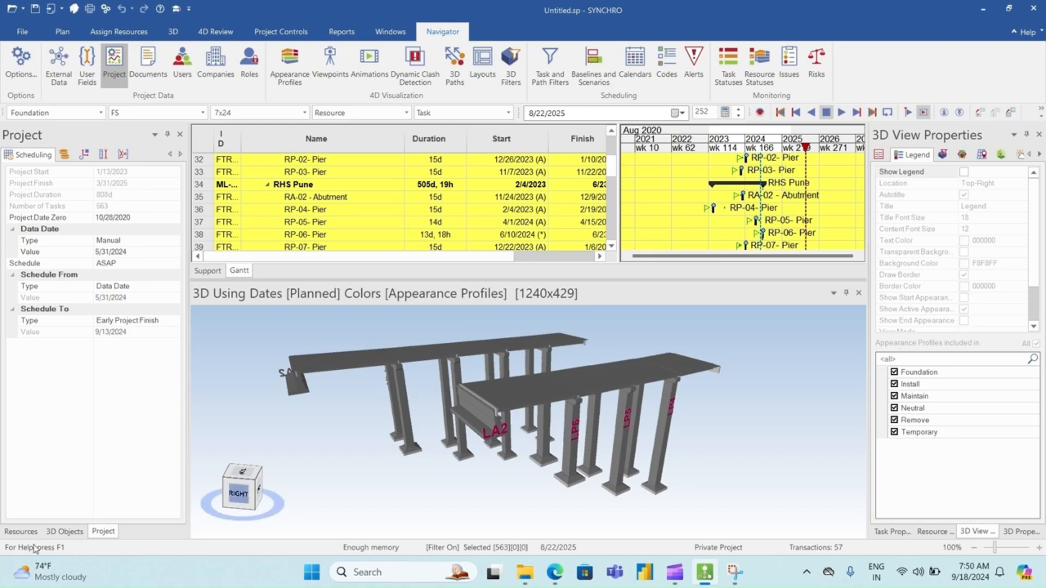
pyautogui.click(63, 31)
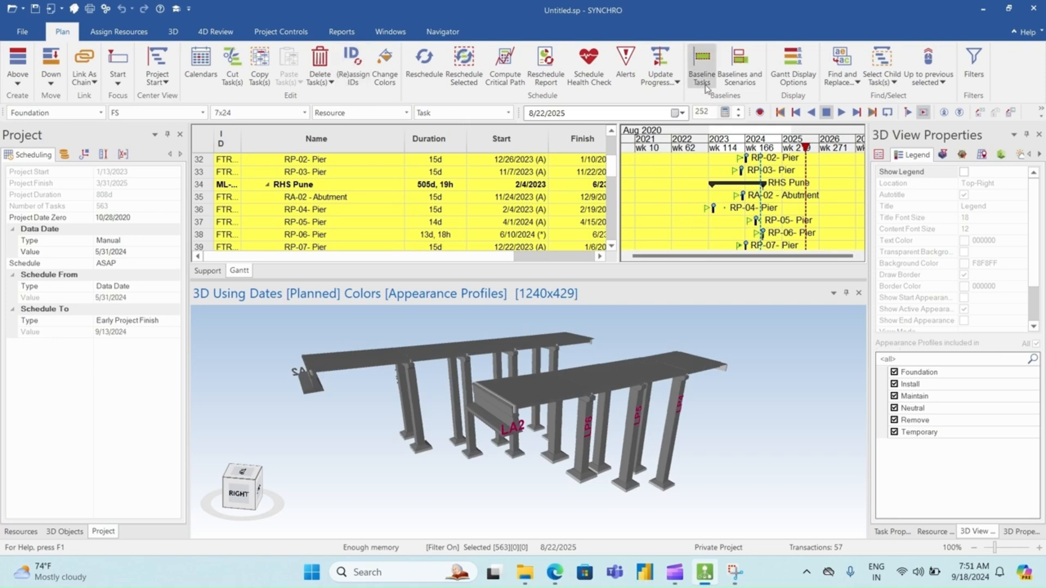
pyautogui.click(701, 70)
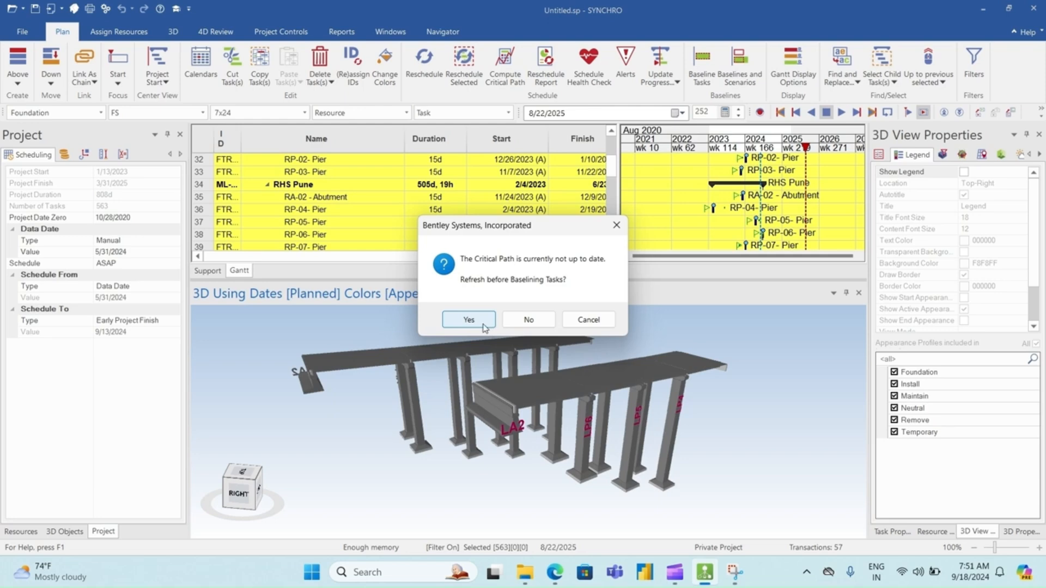
pyautogui.click(483, 327)
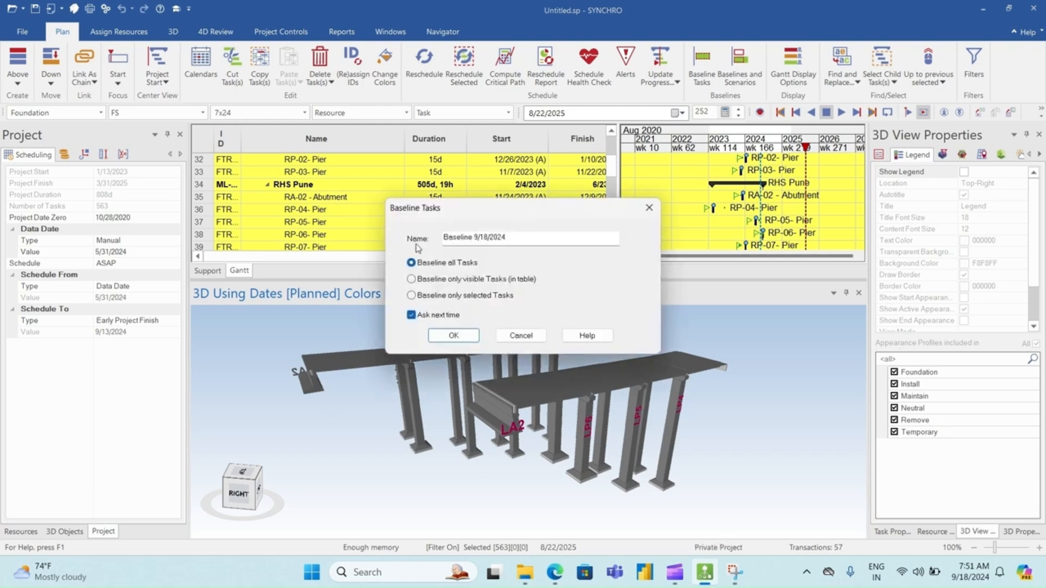
pyautogui.click(513, 240)
pyautogui.press('Return')
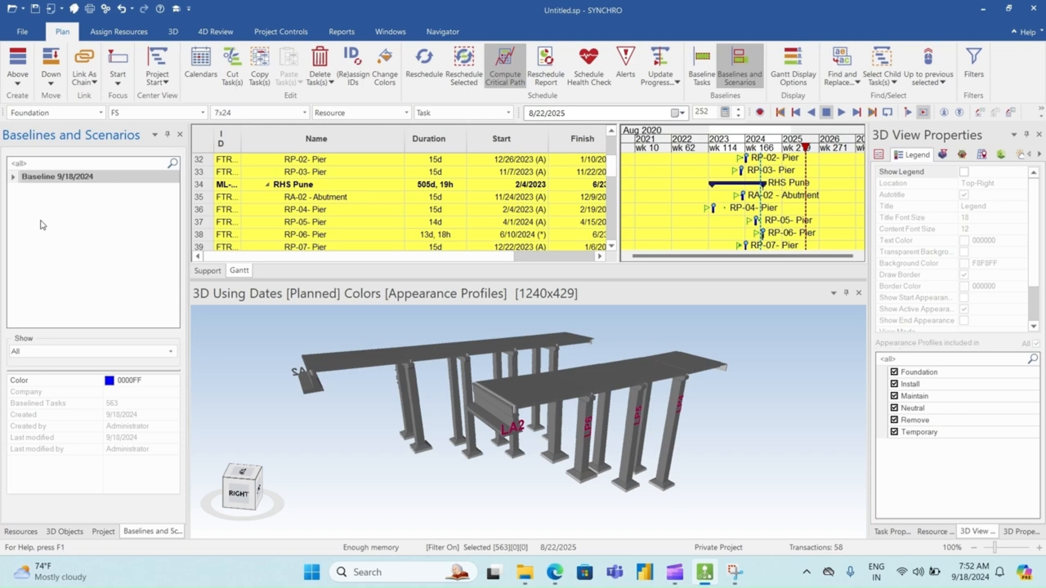
# - Customize the task table's columns and add BL Start to the selected columns
pyautogui.rightClick(321, 143)
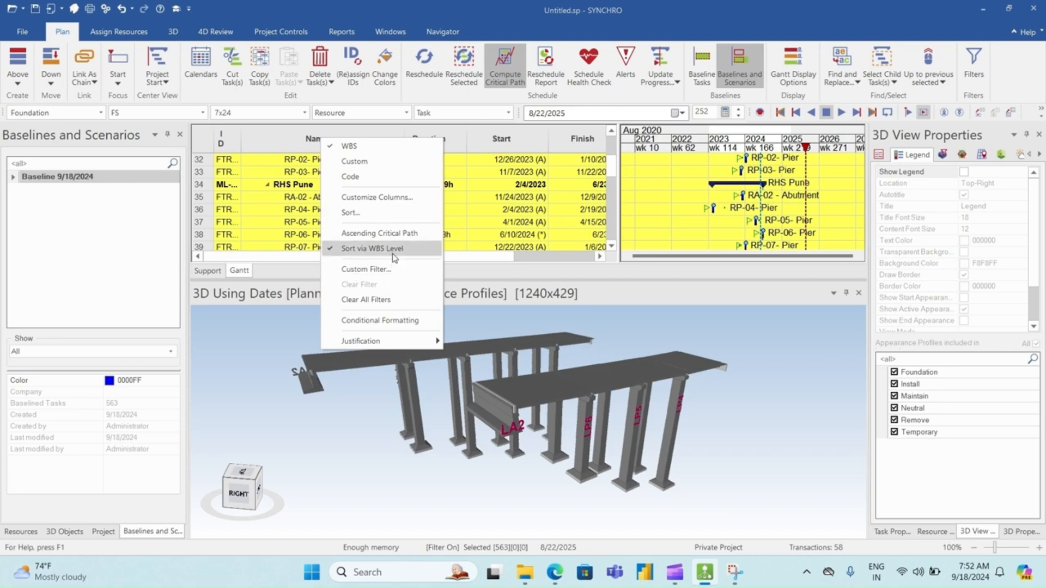
pyautogui.click(388, 199)
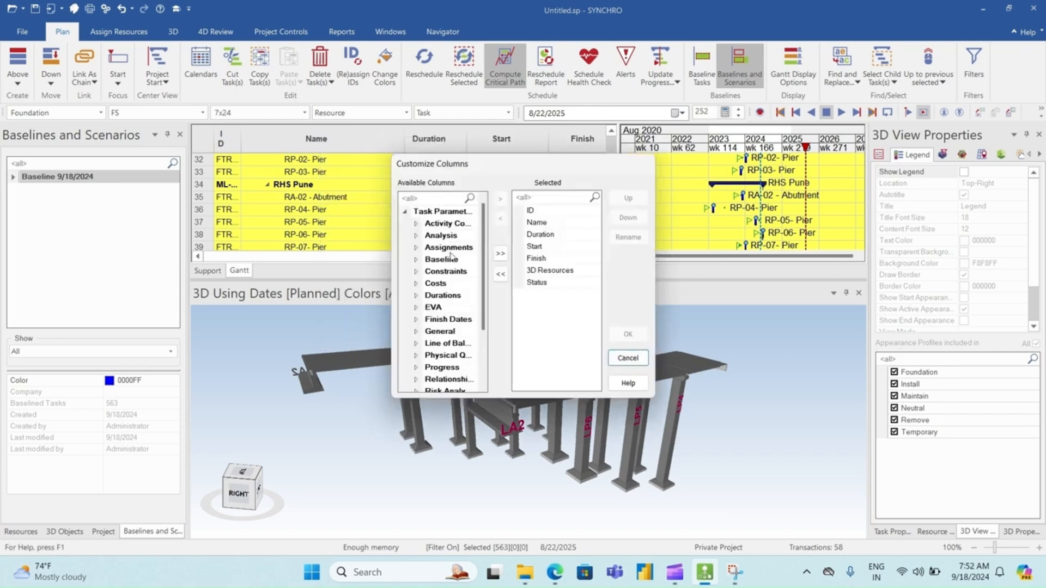
pyautogui.click(430, 200)
pyautogui.write('bl')
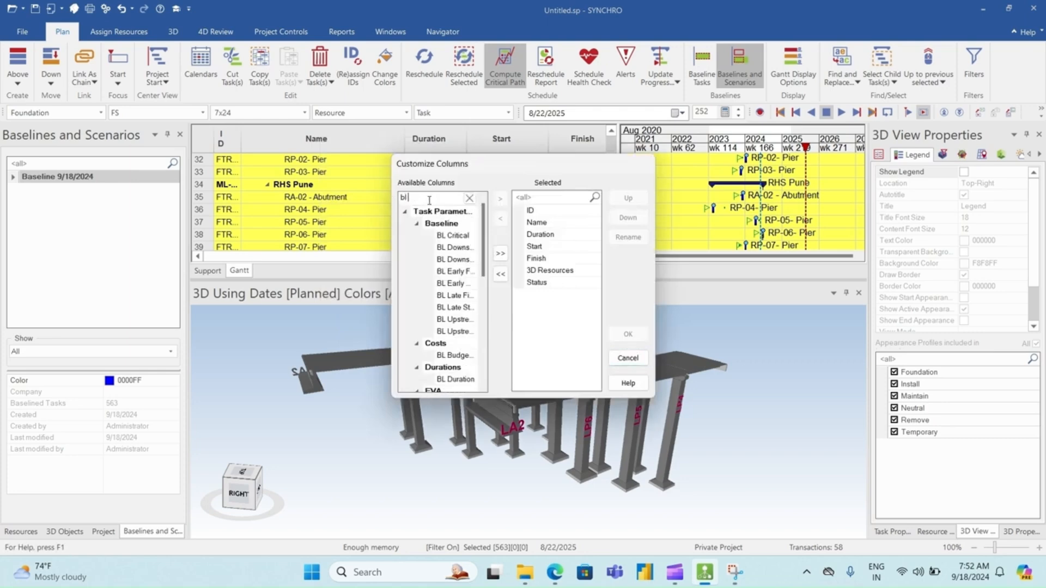
pyautogui.write(' st')
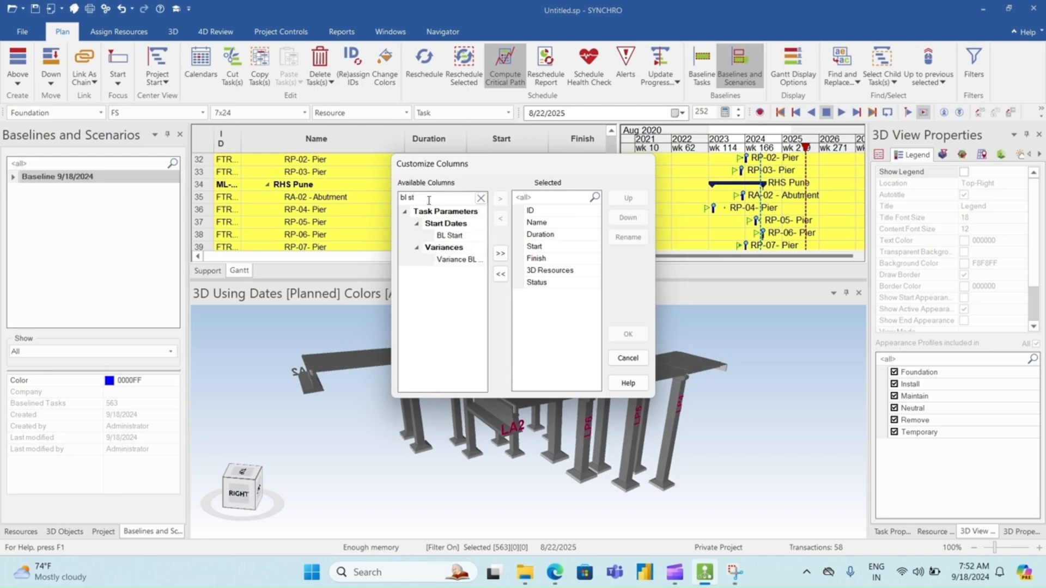
pyautogui.doubleClick(443, 236)
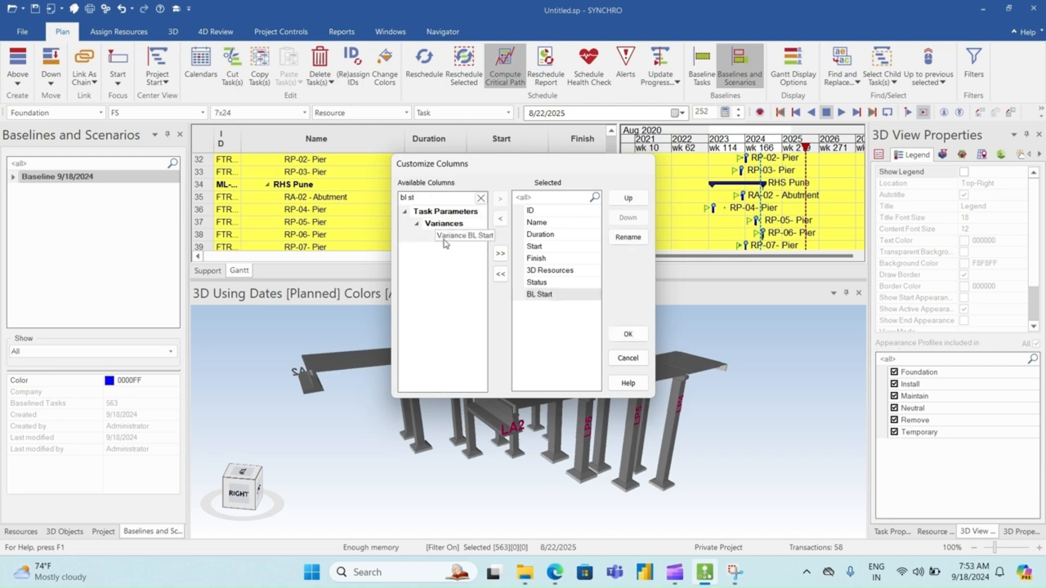
# - Add BL Finish to the selected columns, apply the column changes, and bring the task table's further columns into view
pyautogui.click(432, 197)
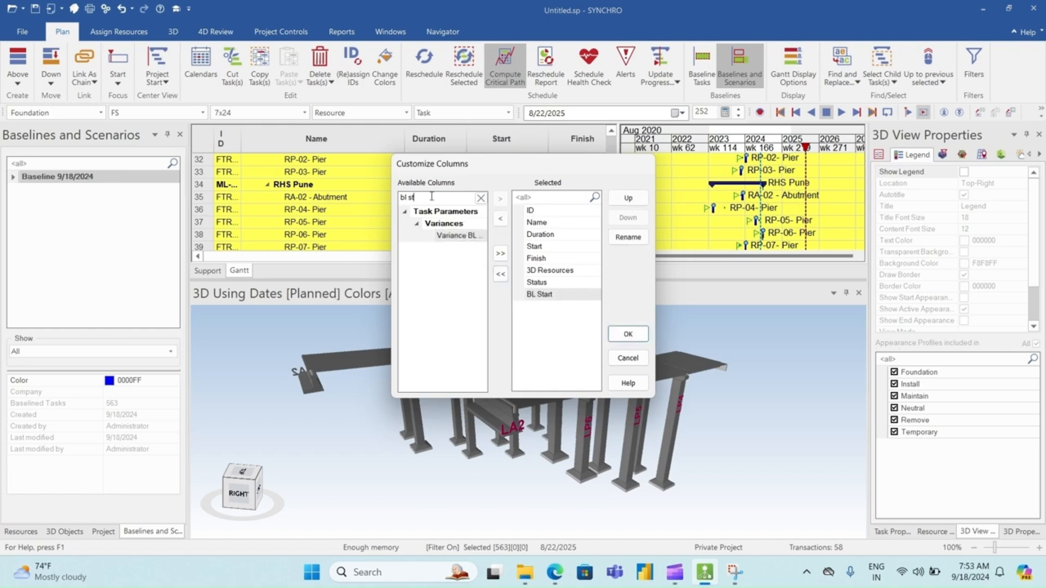
pyautogui.press('BackSpace')
pyautogui.press('BackSpace')
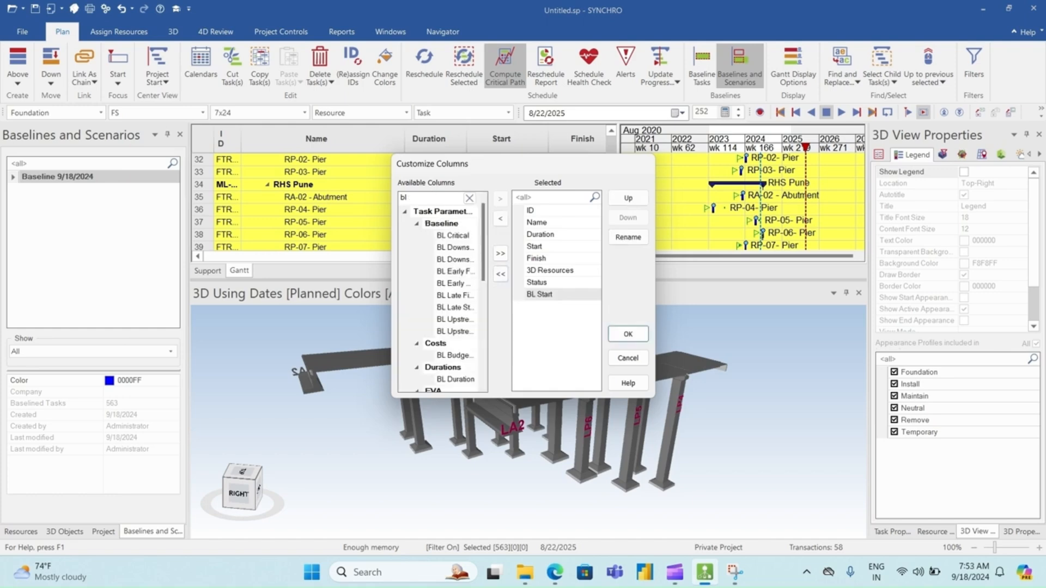
pyautogui.write('fi')
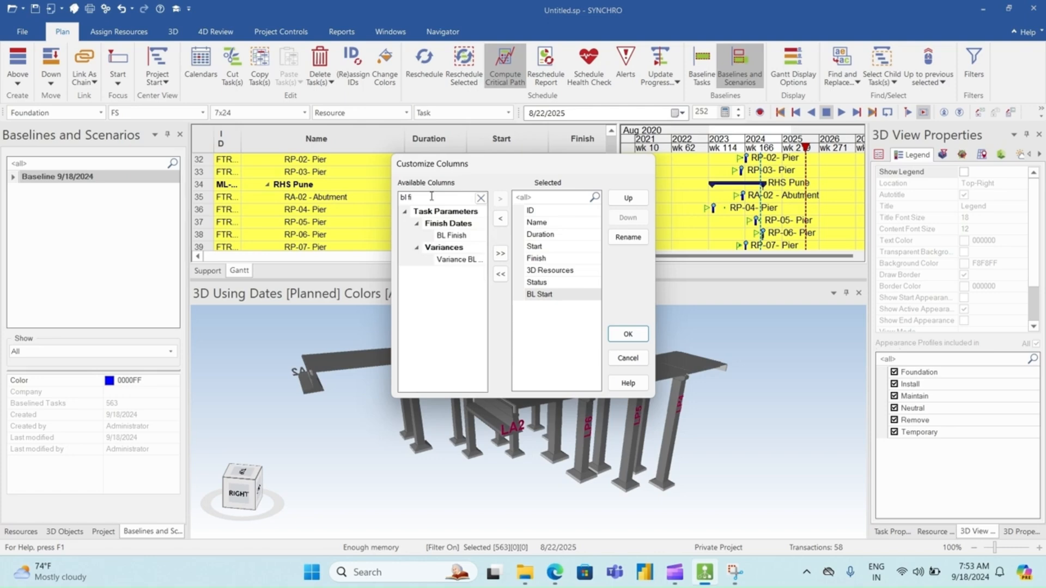
pyautogui.doubleClick(452, 235)
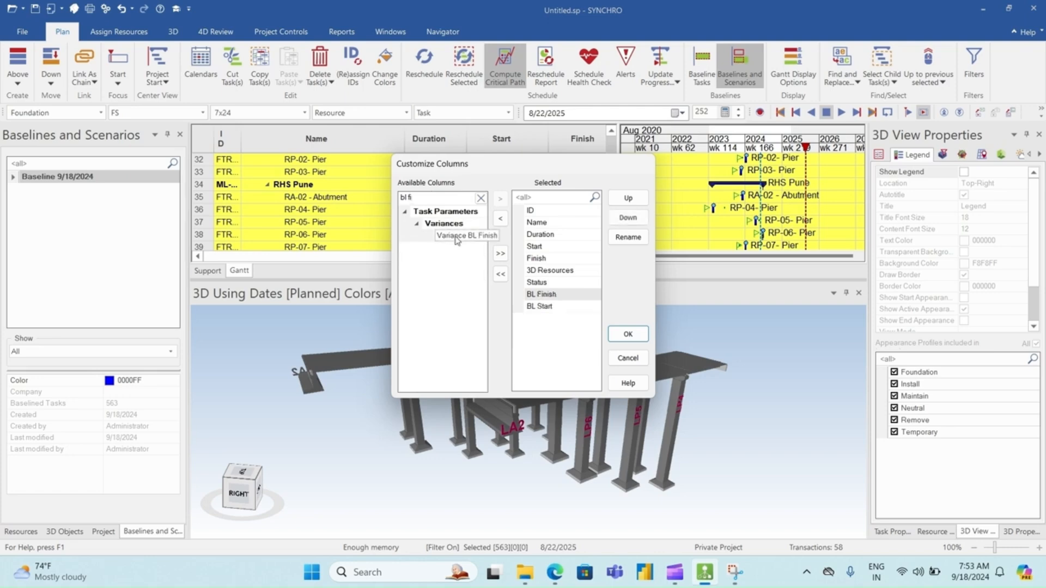
pyautogui.click(628, 334)
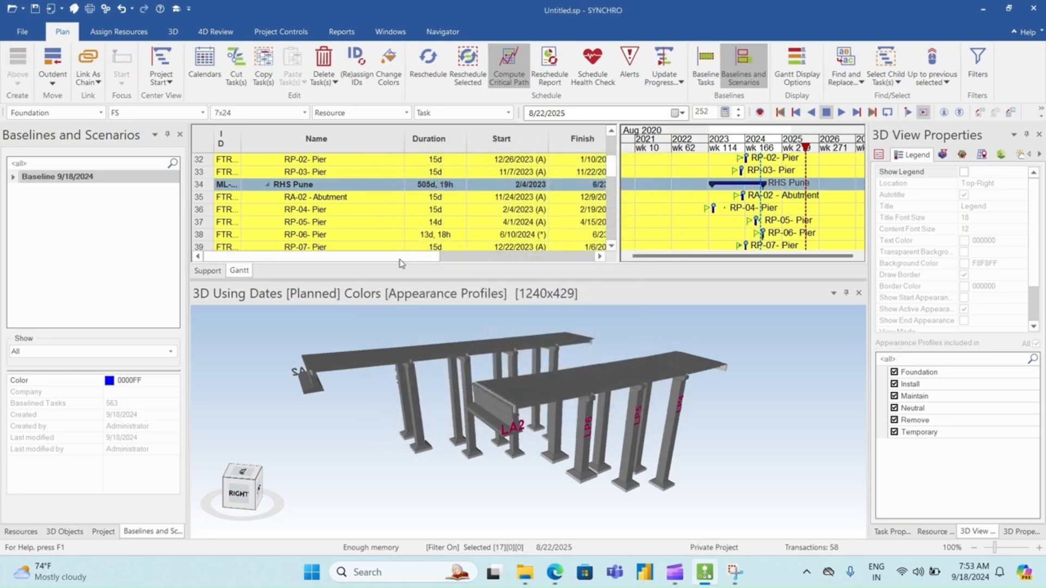
pyautogui.moveTo(401, 256); pyautogui.dragTo(566, 278)
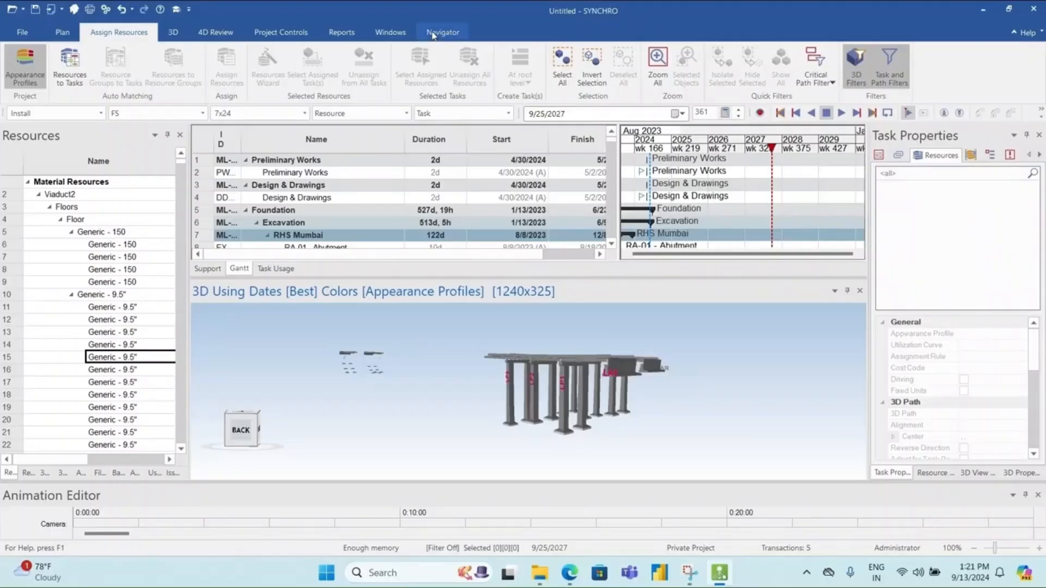
# - Create a custom appearance profile named Foundation
pyautogui.click(433, 33)
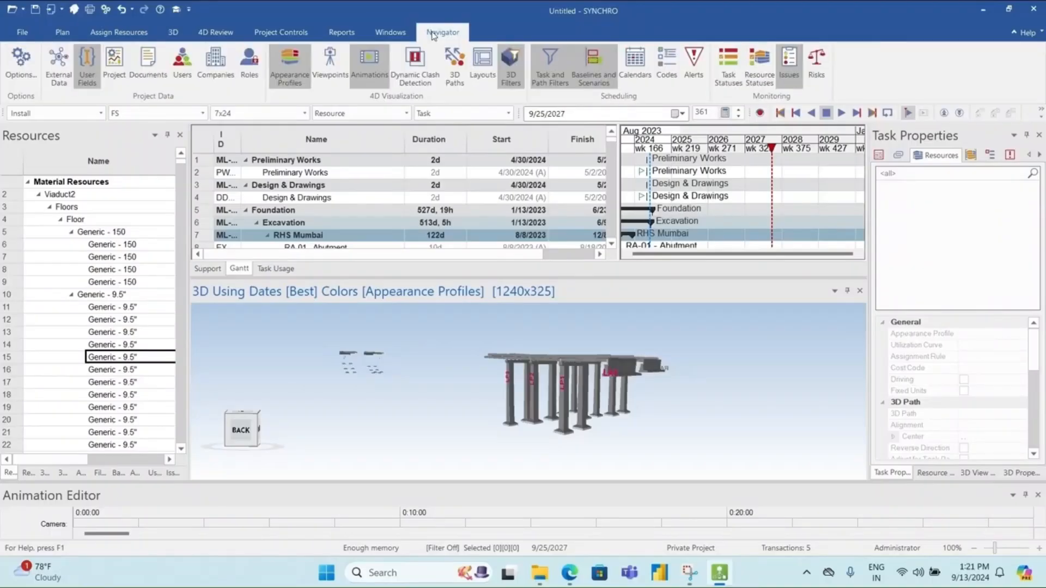
pyautogui.click(290, 75)
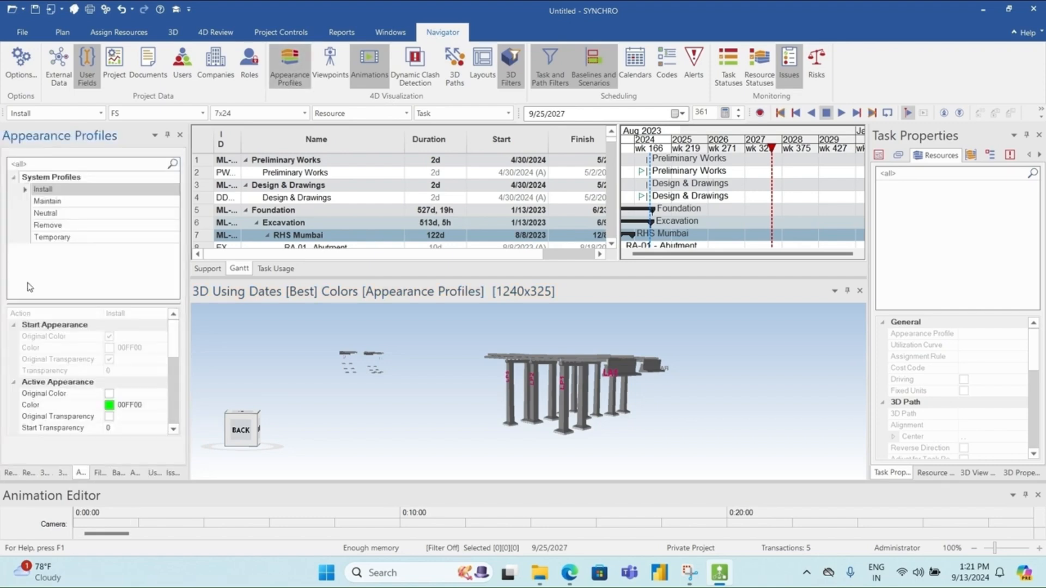
pyautogui.click(40, 271)
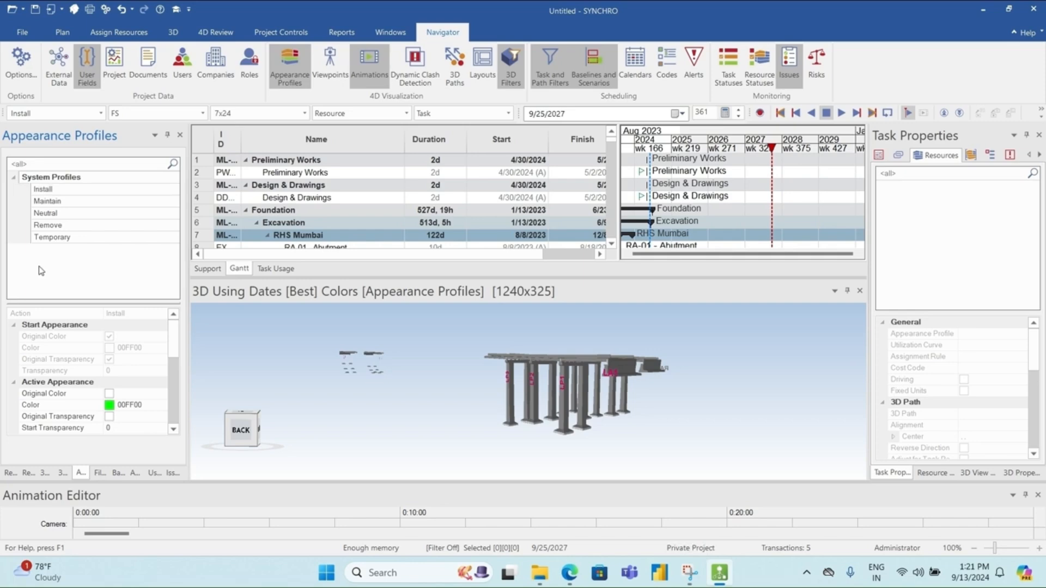
pyautogui.rightClick(41, 268)
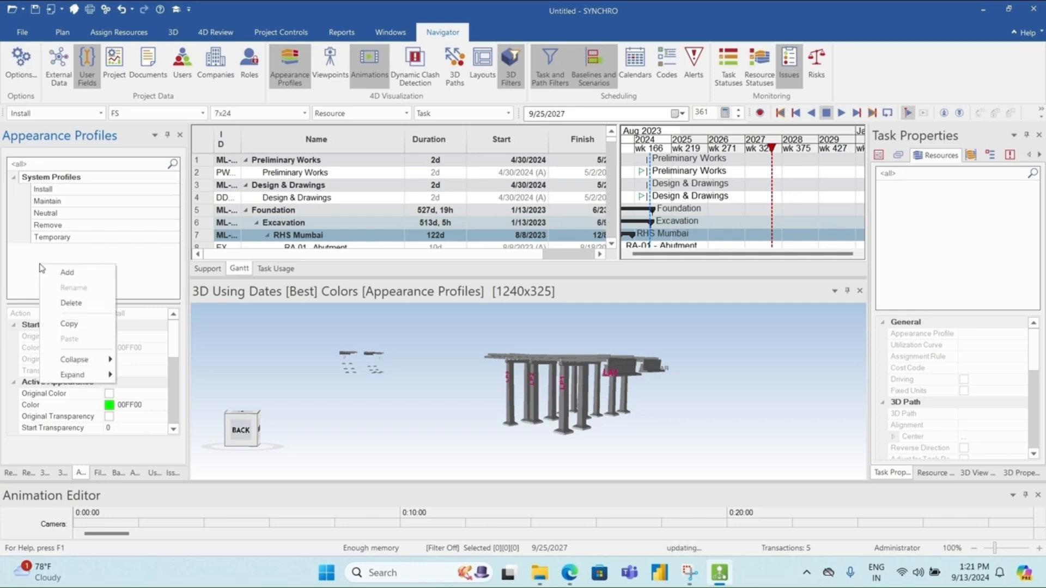
pyautogui.click(67, 274)
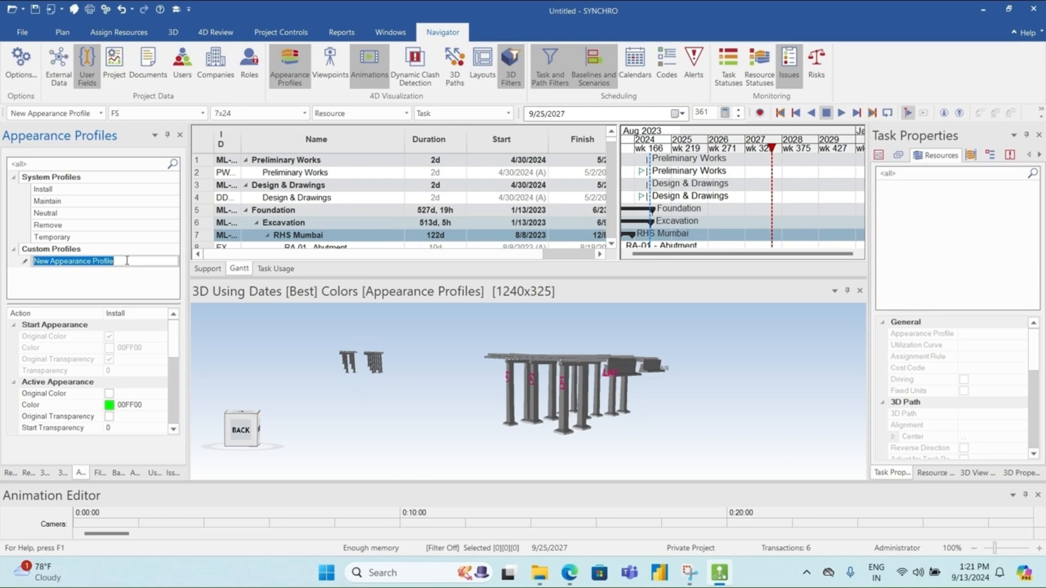
pyautogui.write('F')
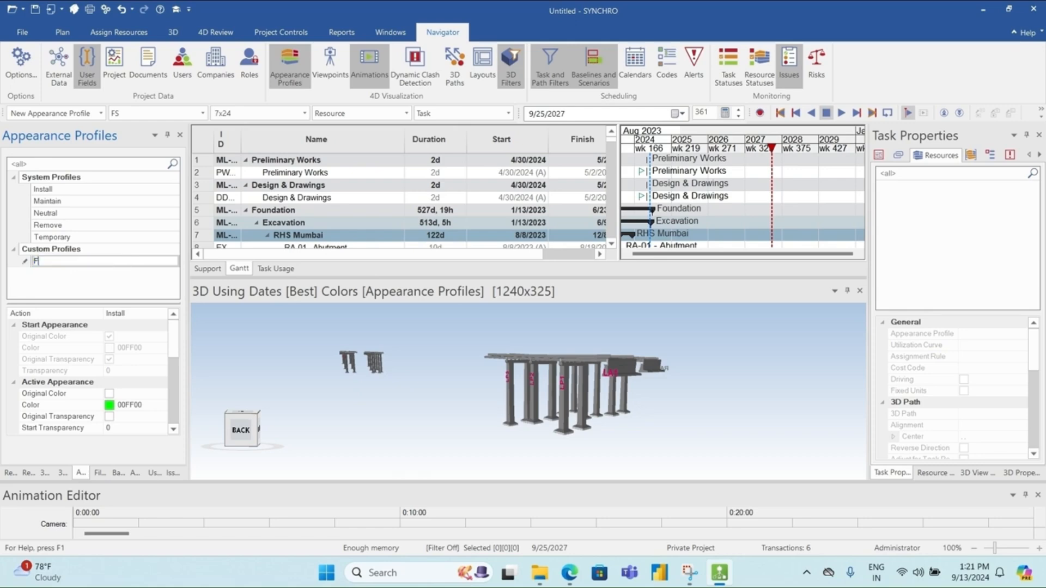
pyautogui.write('oundation')
pyautogui.press('Return')
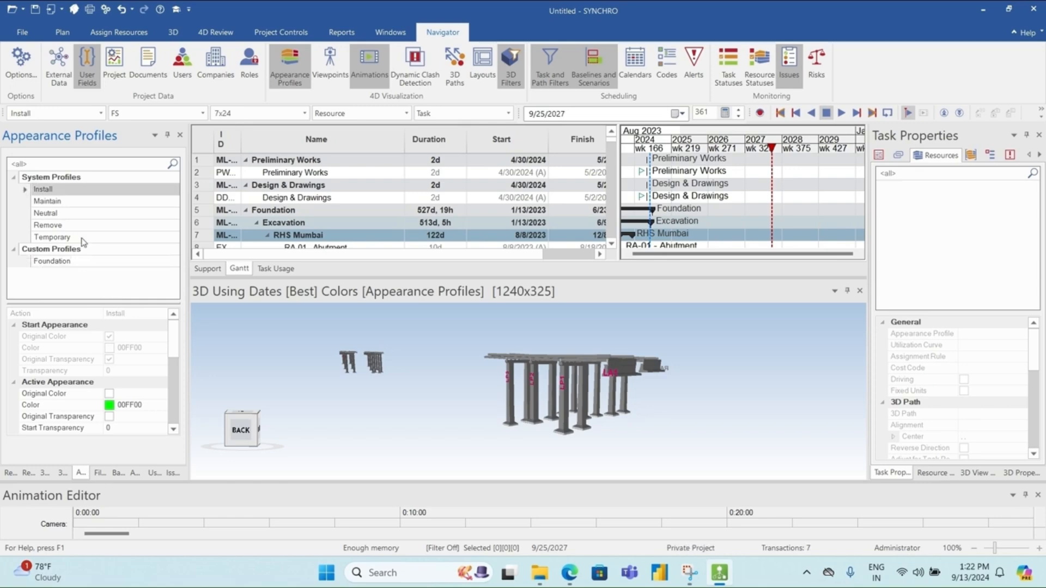
# - Set the Foundation profile's growth simulation type to Bottom - Top and review its end appearance settings
pyautogui.click(87, 260)
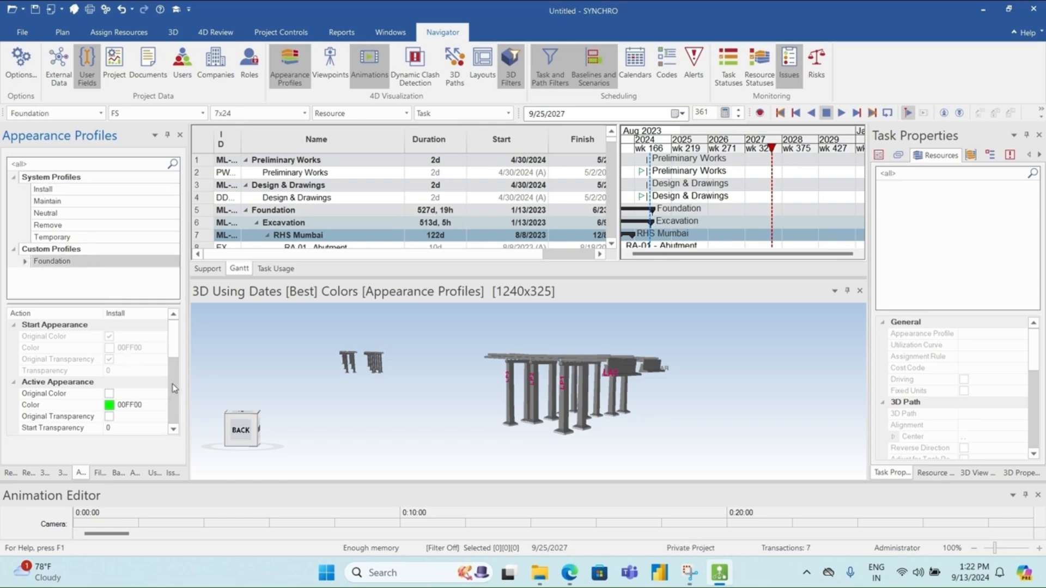
pyautogui.moveTo(177, 345); pyautogui.dragTo(174, 383)
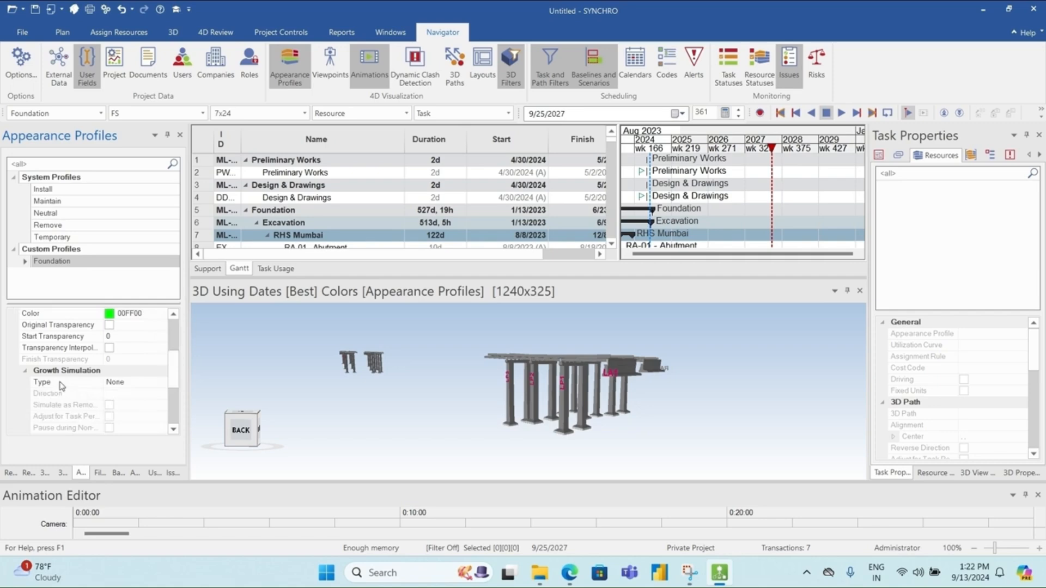
pyautogui.click(152, 383)
pyautogui.click(160, 383)
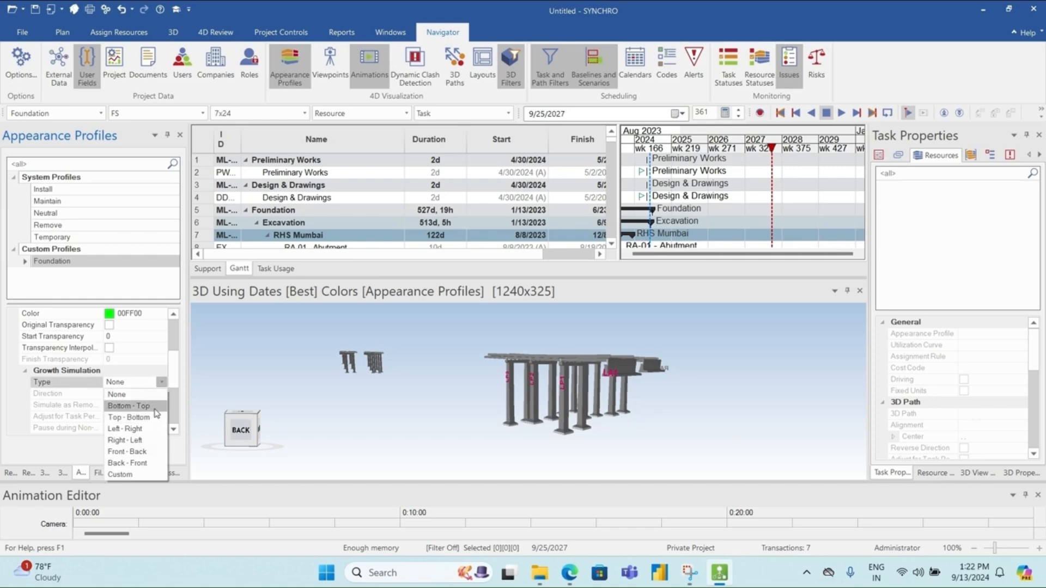
pyautogui.click(154, 409)
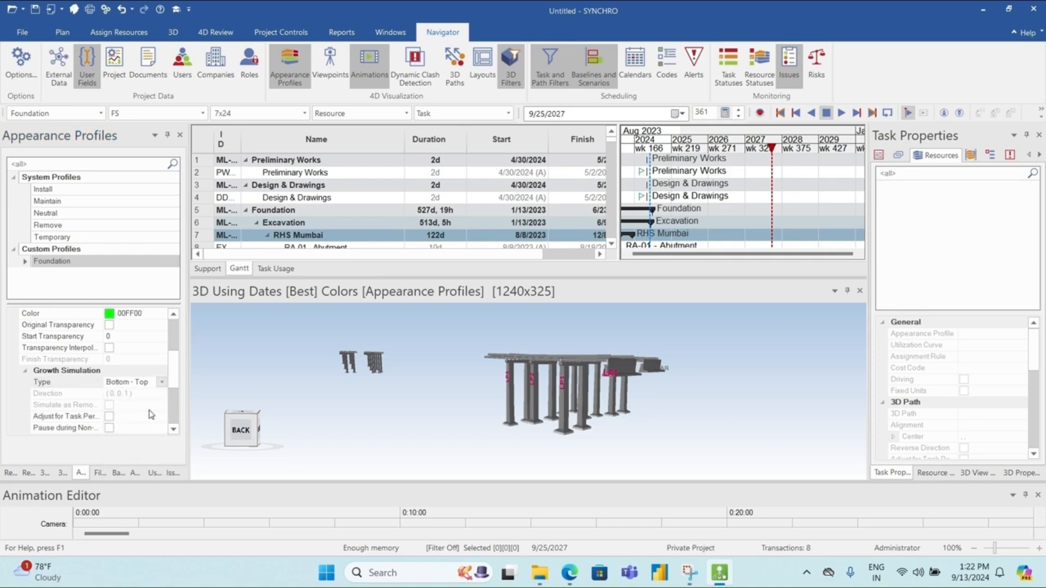
pyautogui.scroll(-1, 151, 415)
pyautogui.scroll(-4, 151, 414)
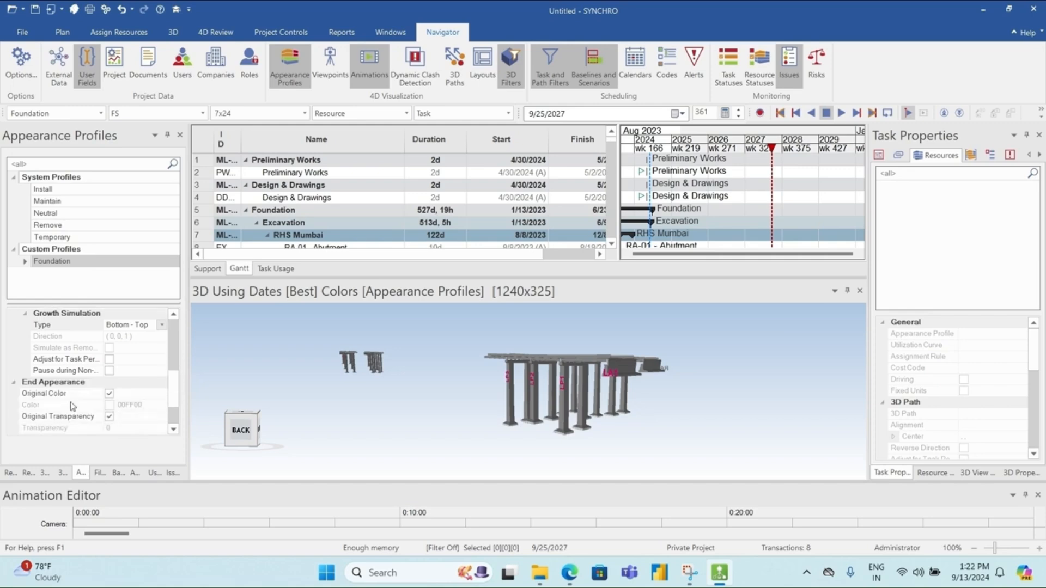
pyautogui.scroll(-2, 140, 402)
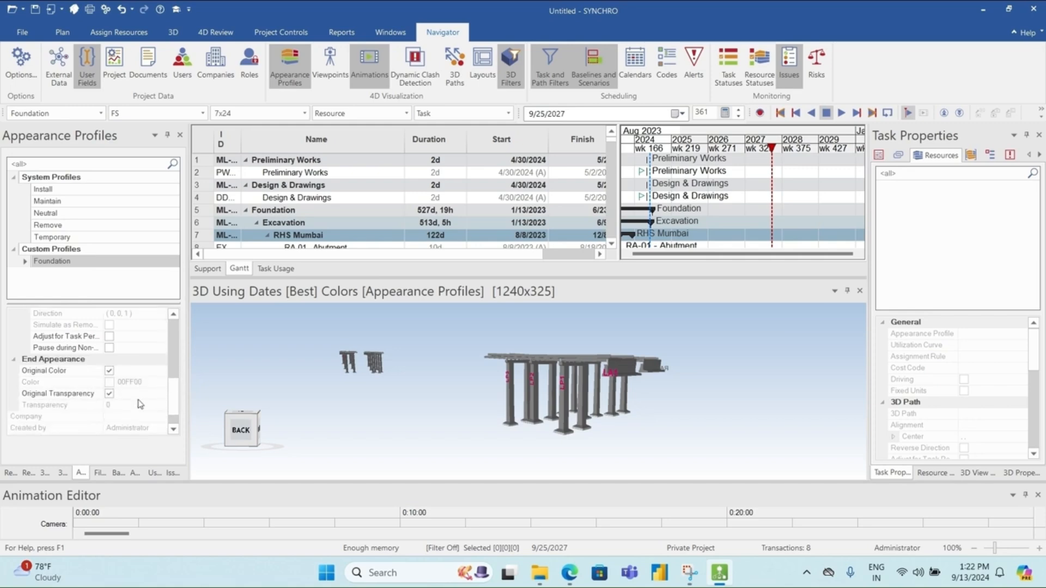
# - Turn off the original color in the Foundation profile's end appearance and set its color to FFA07A
pyautogui.click(109, 370)
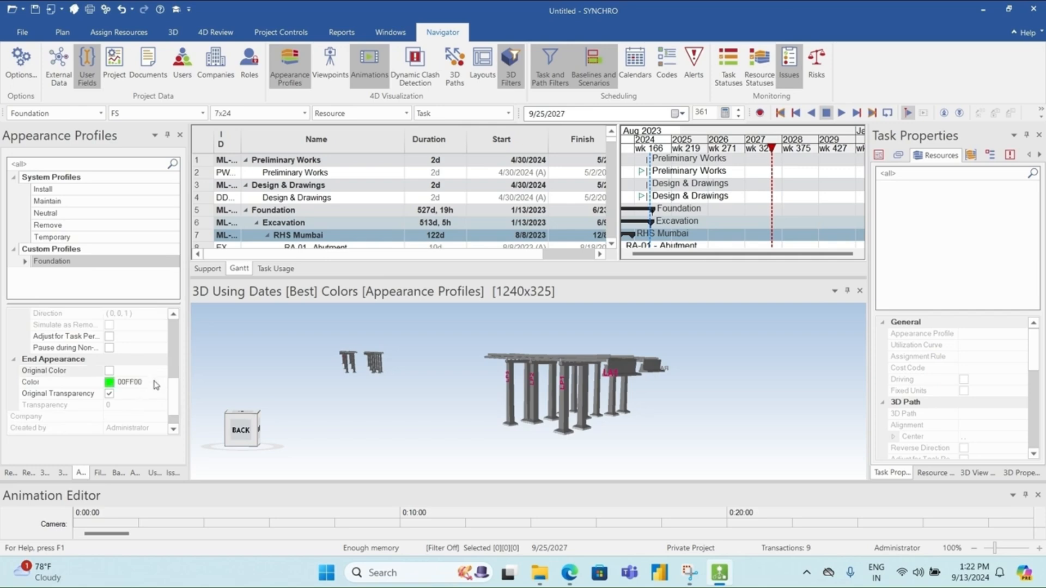
pyautogui.click(158, 383)
pyautogui.click(161, 383)
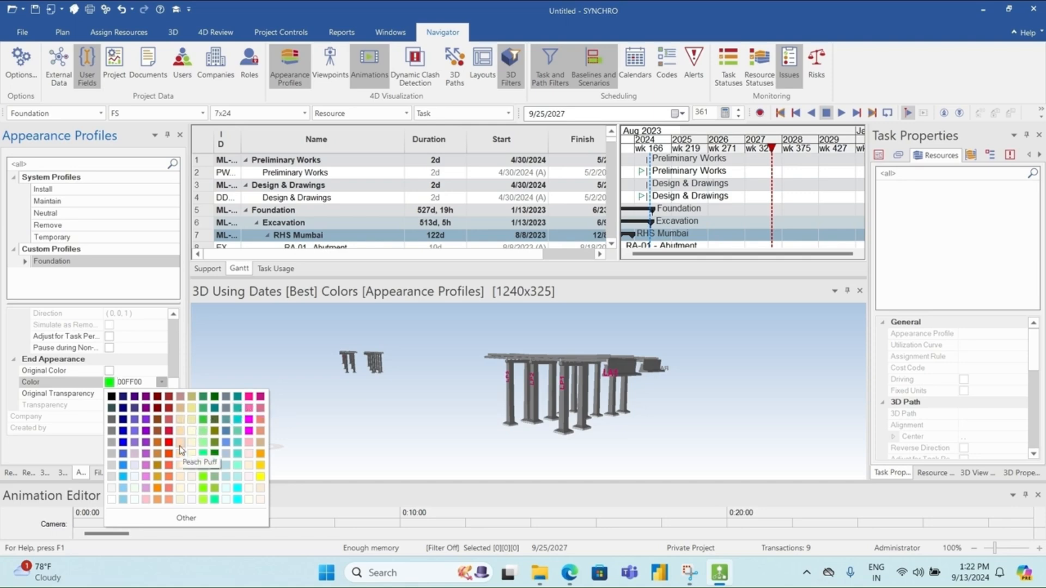
pyautogui.click(170, 498)
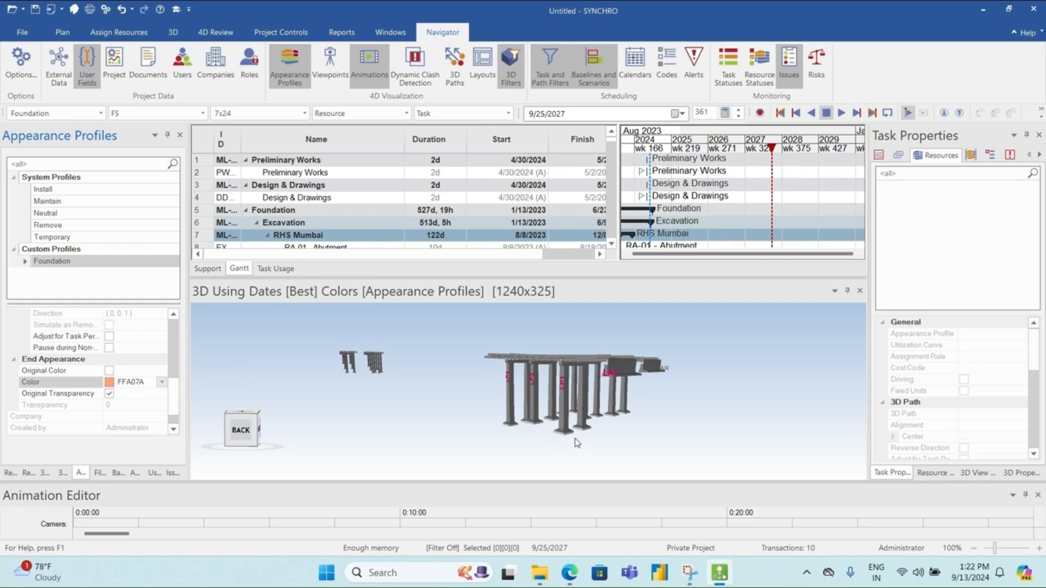
# - Select the nearest pier's complete foundation in the 3D view: the thin base slab, the footing block and the sloped cap
pyautogui.scroll(10, 577, 441)
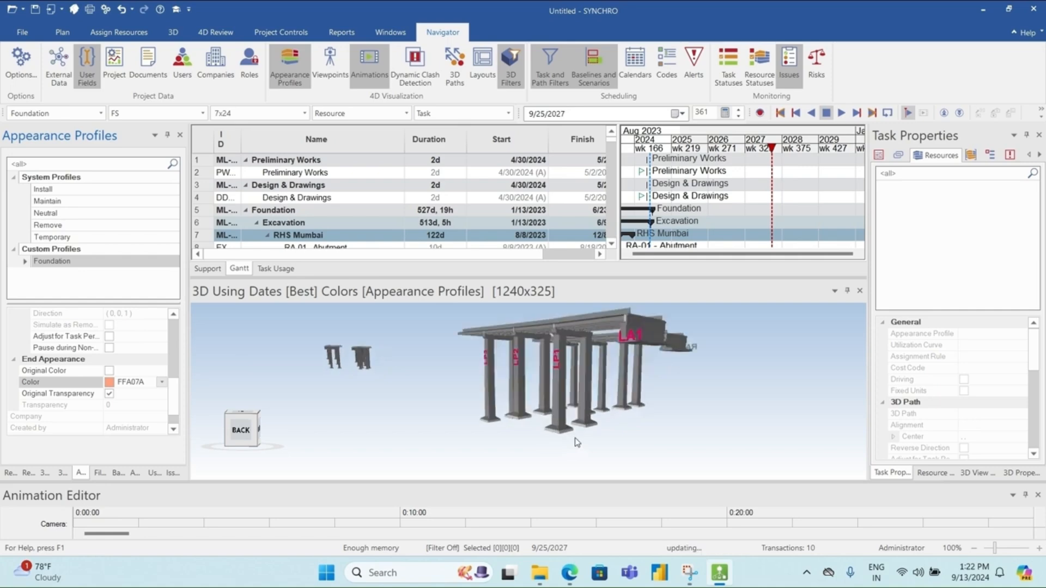
pyautogui.scroll(6, 532, 432)
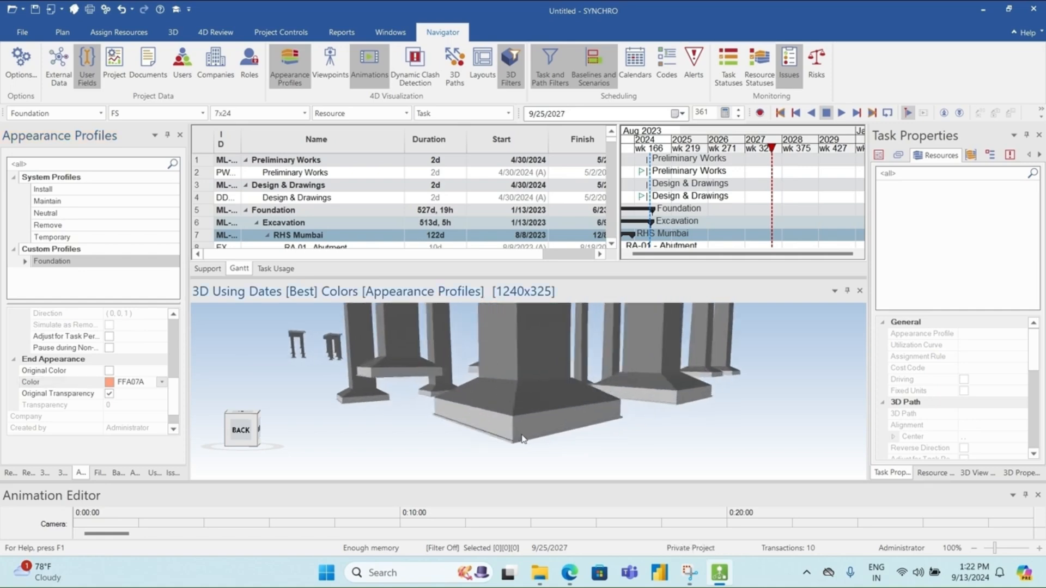
pyautogui.scroll(2, 517, 445)
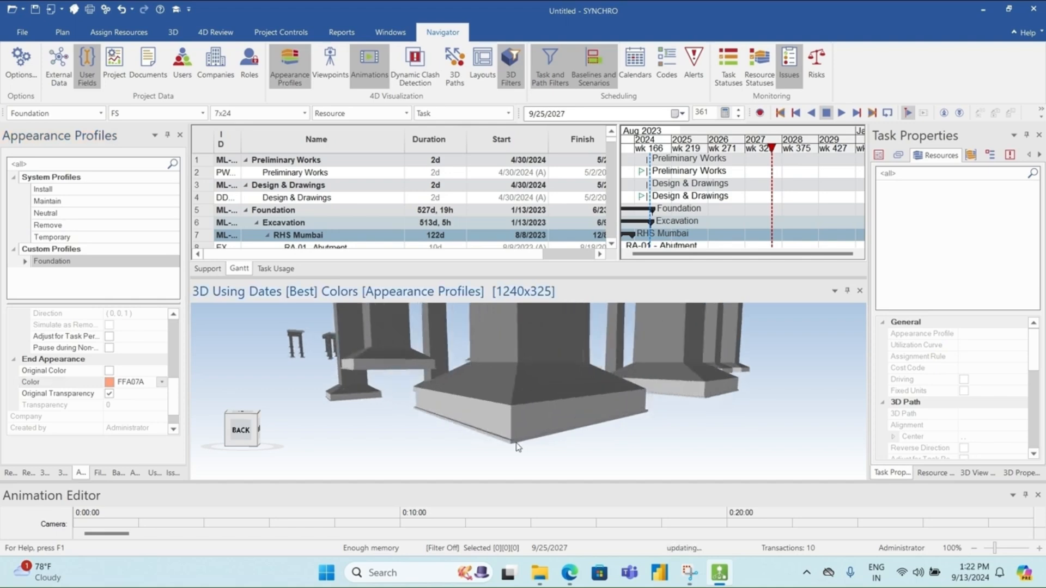
pyautogui.click(521, 424)
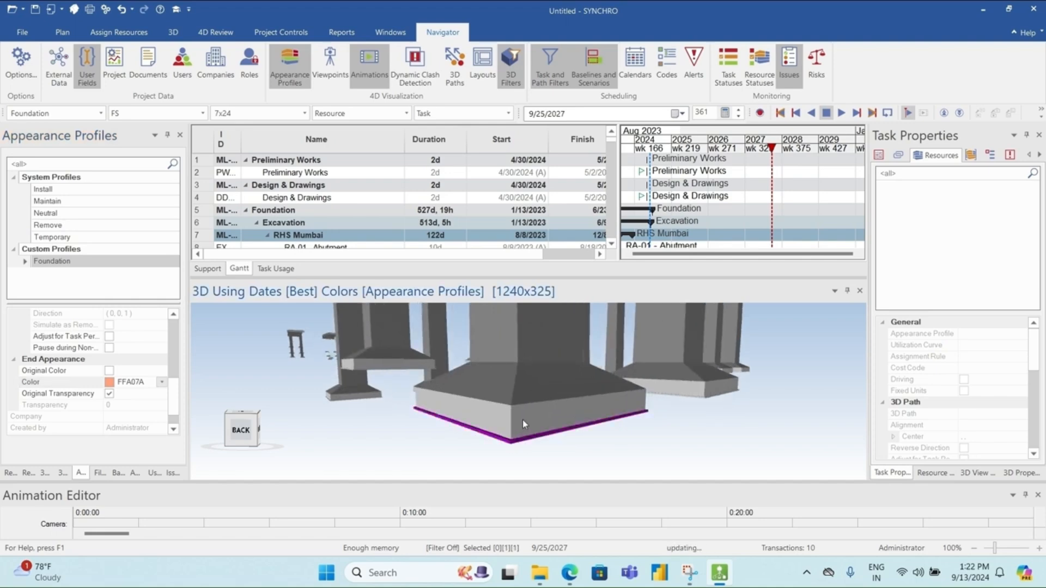
pyautogui.keyDown('ctrl'); pyautogui.click(522, 417); pyautogui.keyUp('ctrl')
pyautogui.keyDown('ctrl'); pyautogui.click(524, 389); pyautogui.keyUp('ctrl')
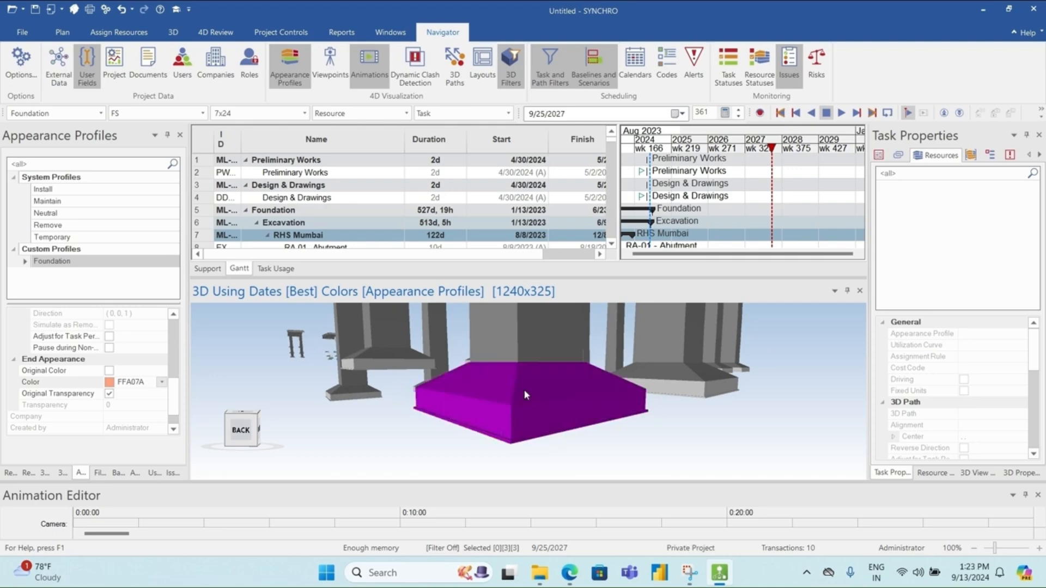
# - Select the task assigned to the highlighted foundation objects
pyautogui.rightClick(527, 409)
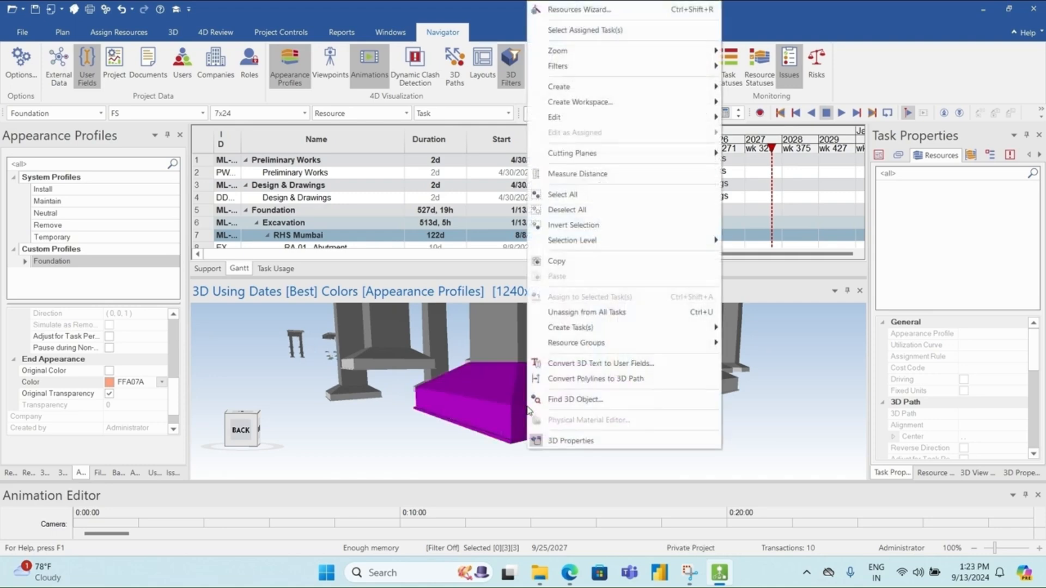
pyautogui.press('Escape')
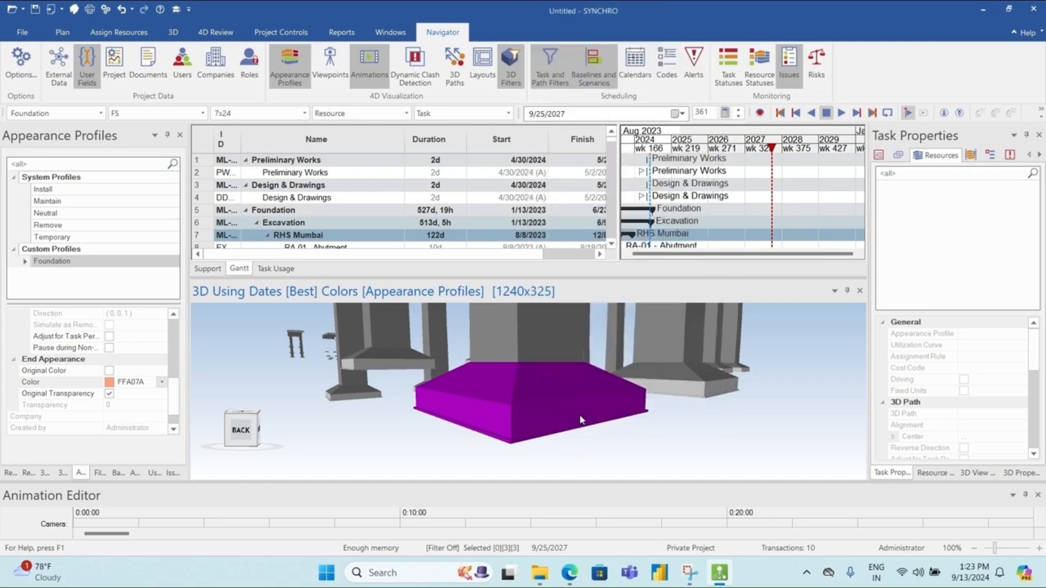
pyautogui.rightClick(686, 440)
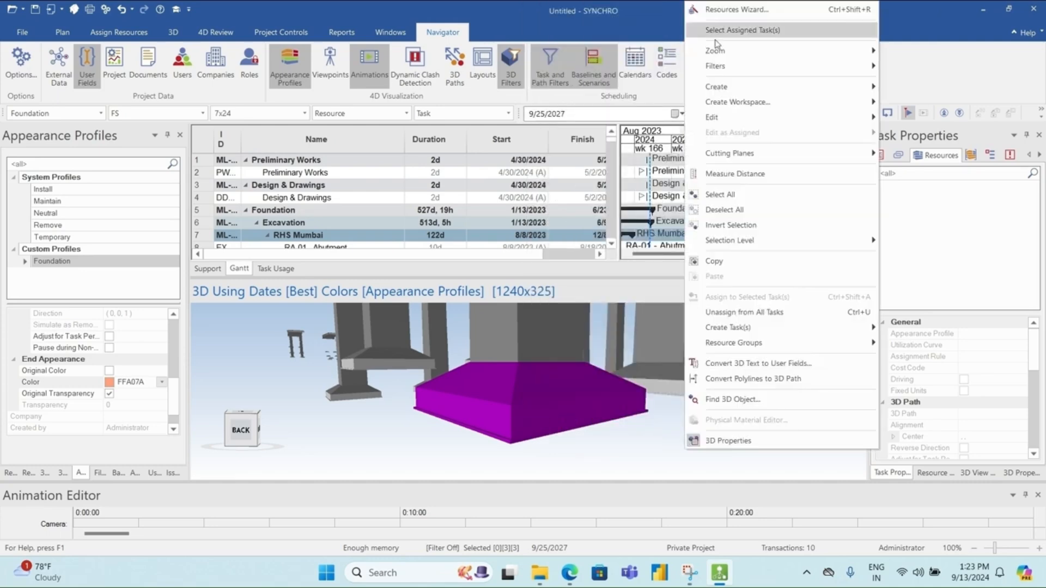
pyautogui.moveTo(745, 49)
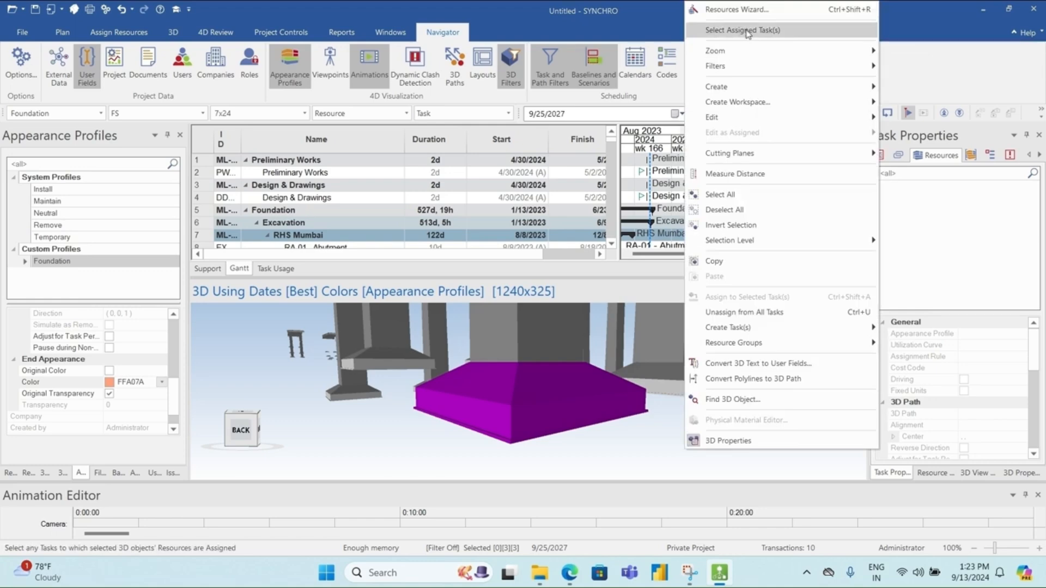
pyautogui.click(745, 32)
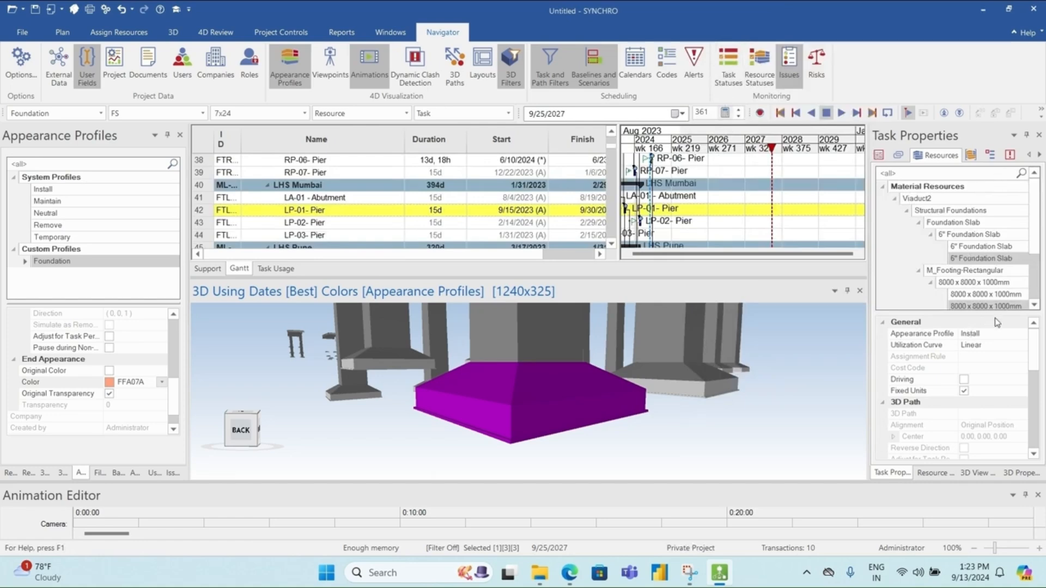
# - Set the appearance profile of the selected foundation resources to Foundation and clear the 3D selection
pyautogui.click(1017, 334)
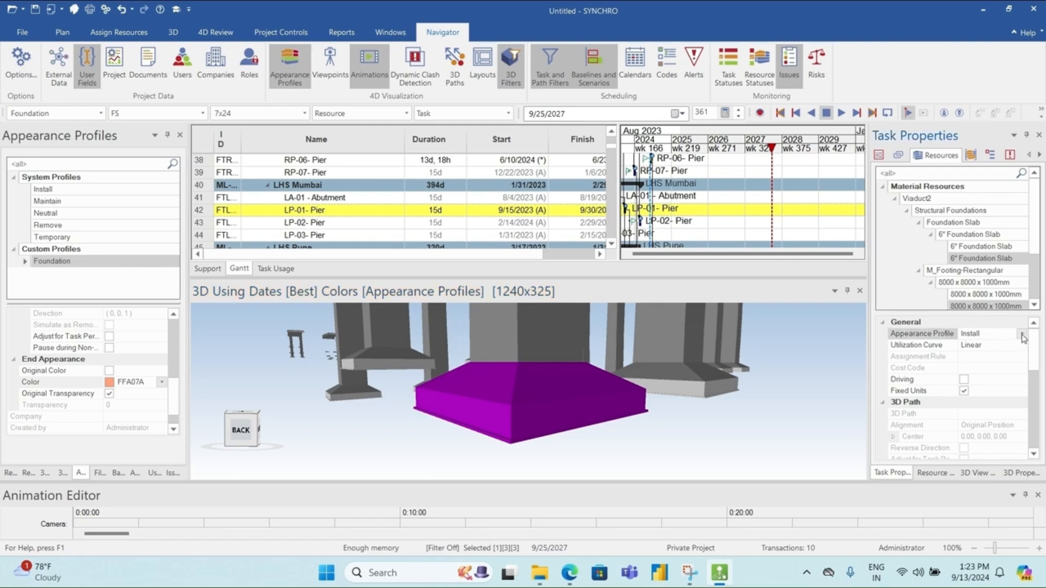
pyautogui.click(1022, 335)
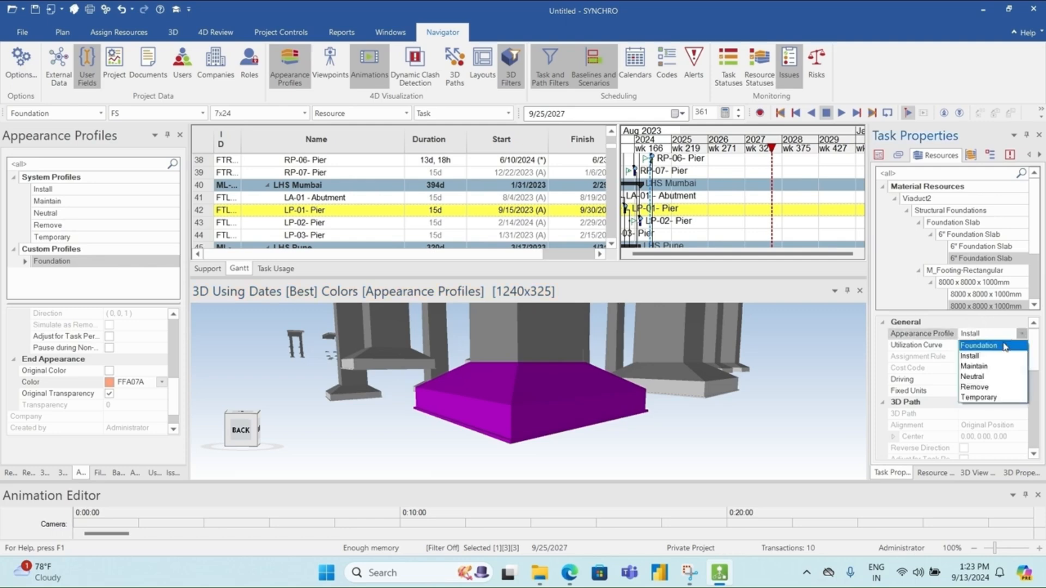
pyautogui.click(1005, 346)
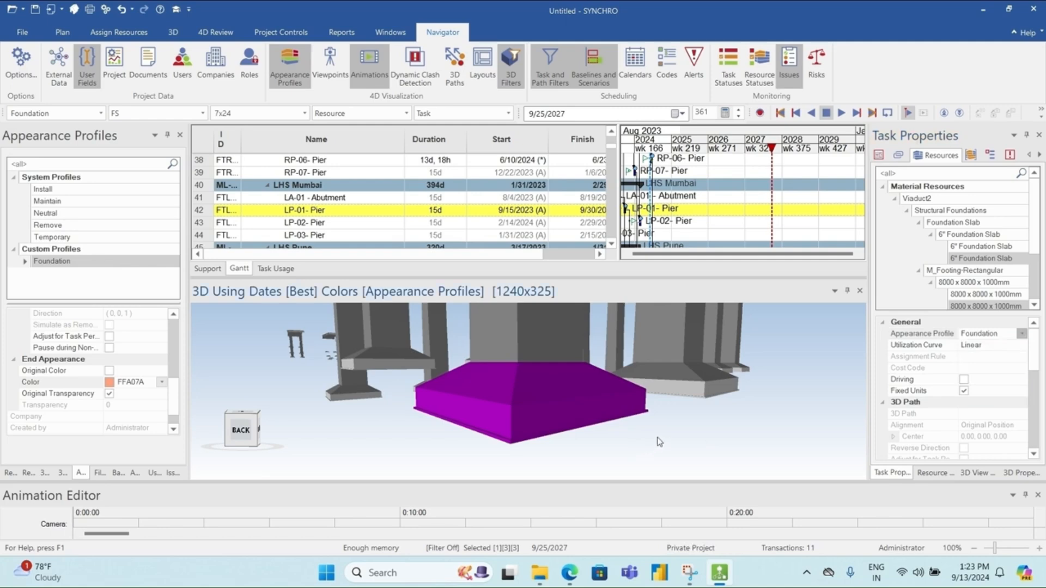
pyautogui.click(705, 430)
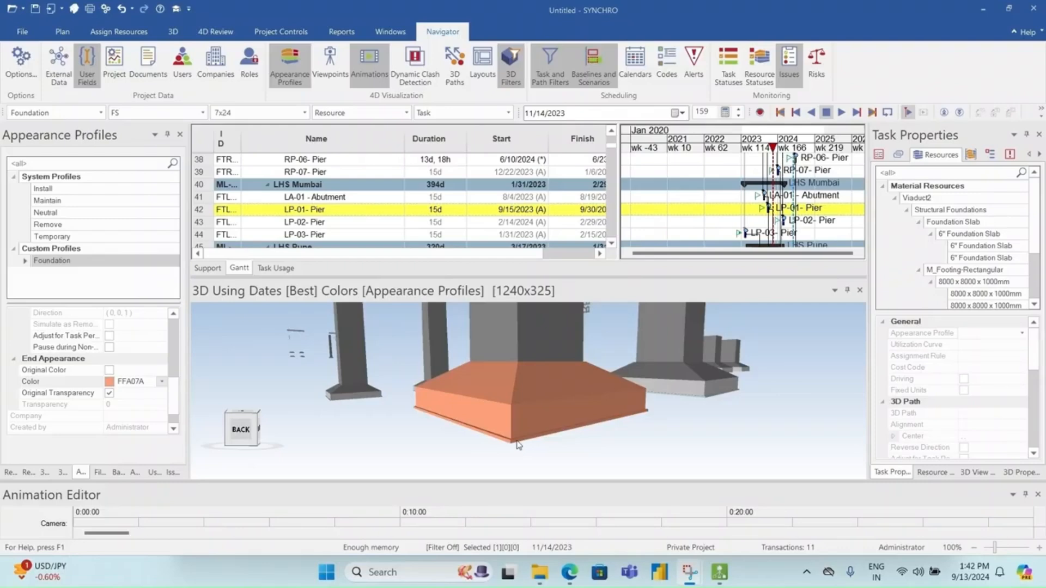
# - Create a resource group from the pier's three foundation objects and name it New Resource Group for Foundation
pyautogui.click(523, 427)
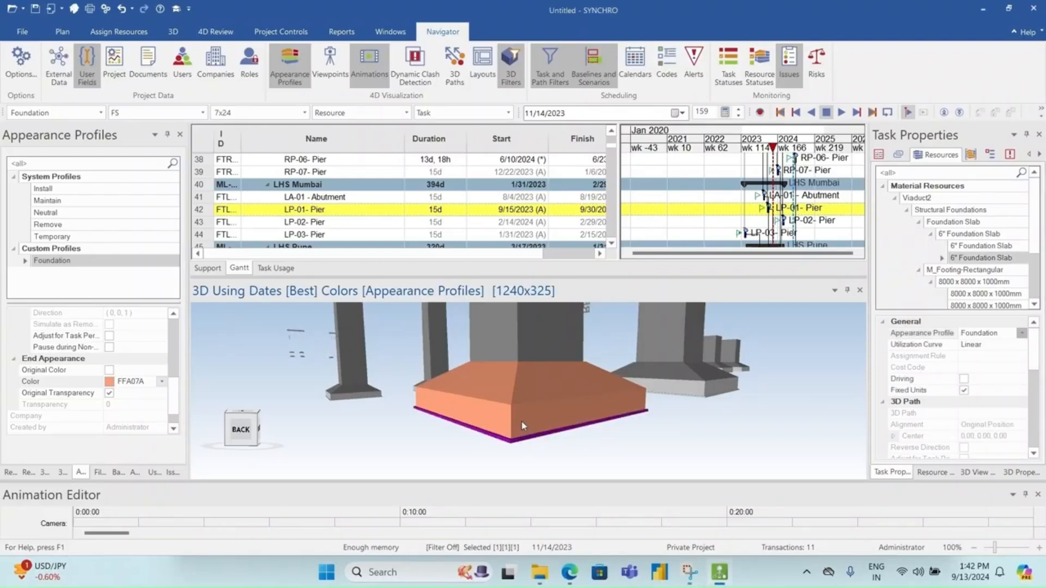
pyautogui.keyDown('ctrl'); pyautogui.click(523, 427); pyautogui.keyUp('ctrl')
pyautogui.keyDown('ctrl'); pyautogui.click(524, 391); pyautogui.keyUp('ctrl')
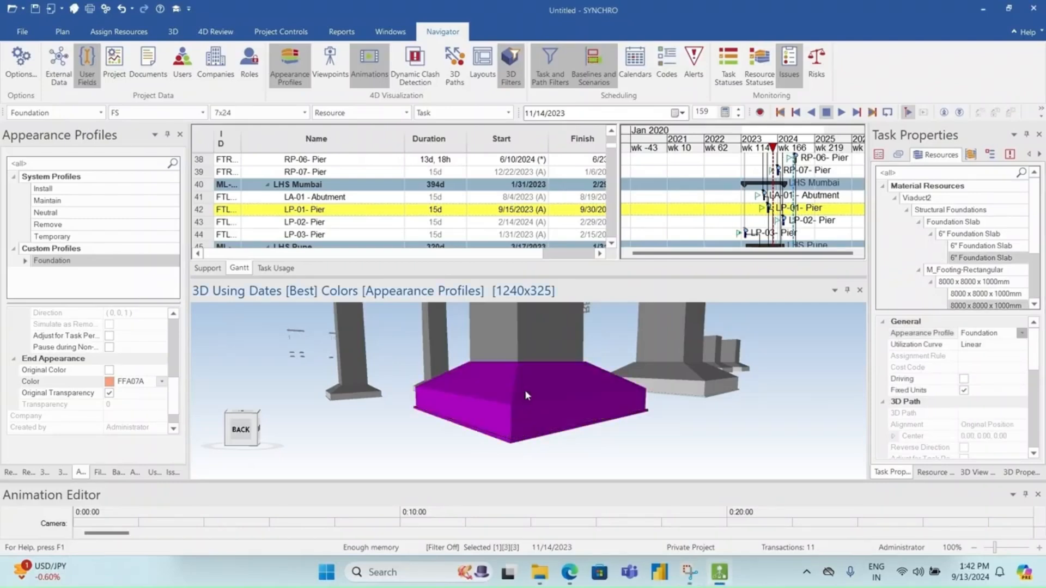
pyautogui.rightClick(525, 419)
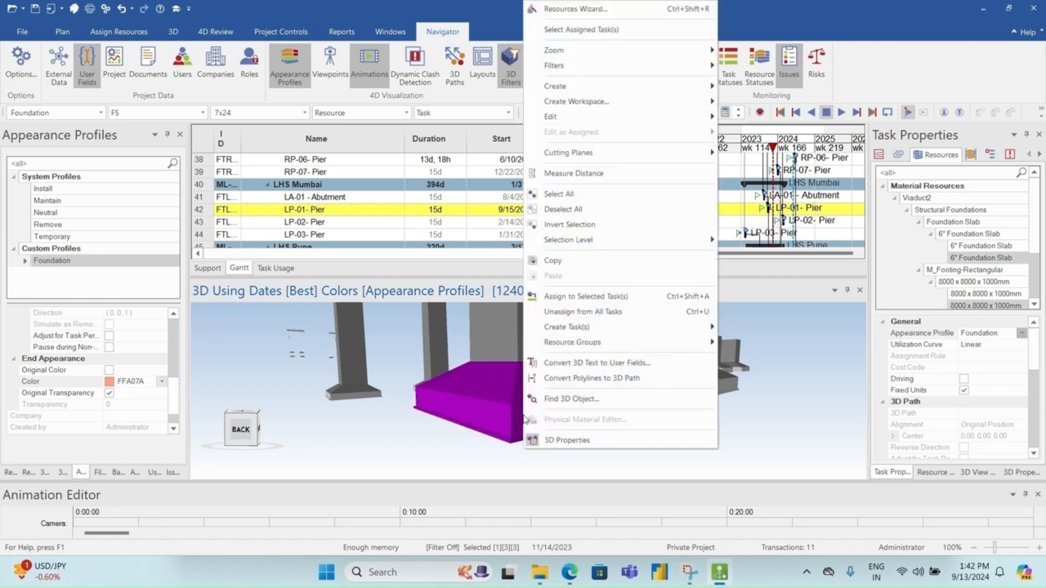
pyautogui.moveTo(591, 351)
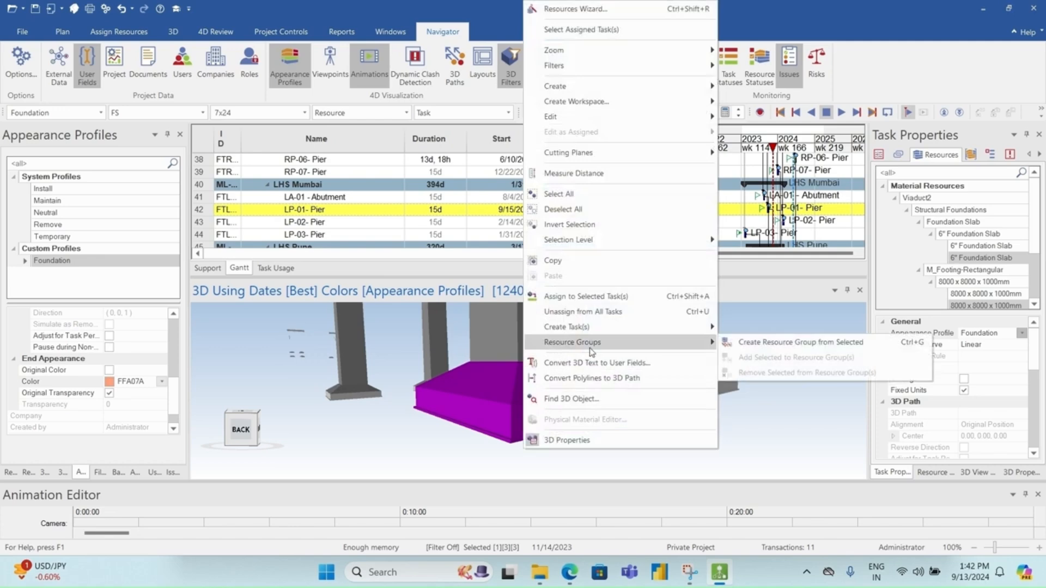
pyautogui.click(765, 343)
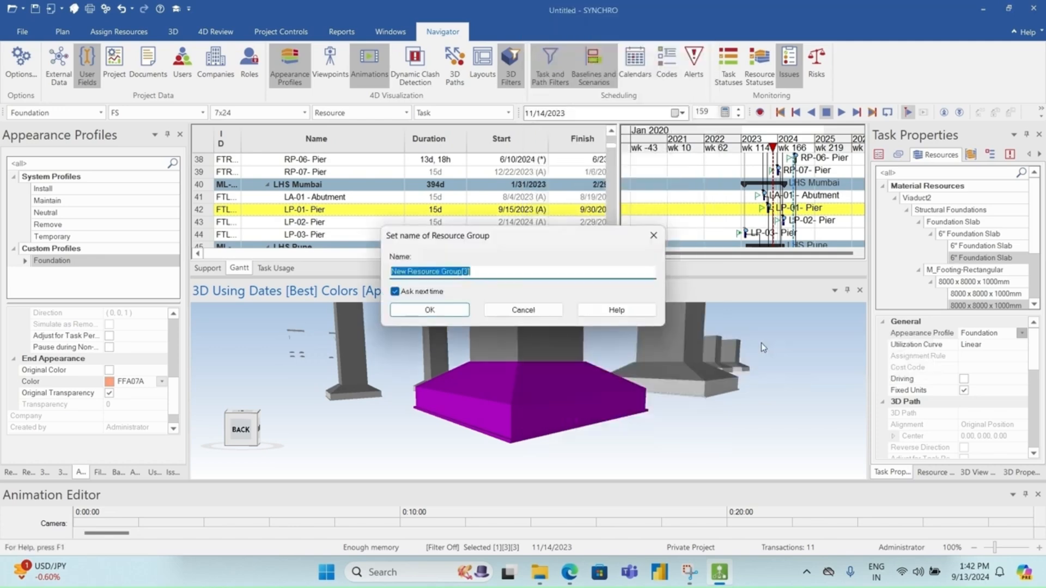
pyautogui.click(477, 273)
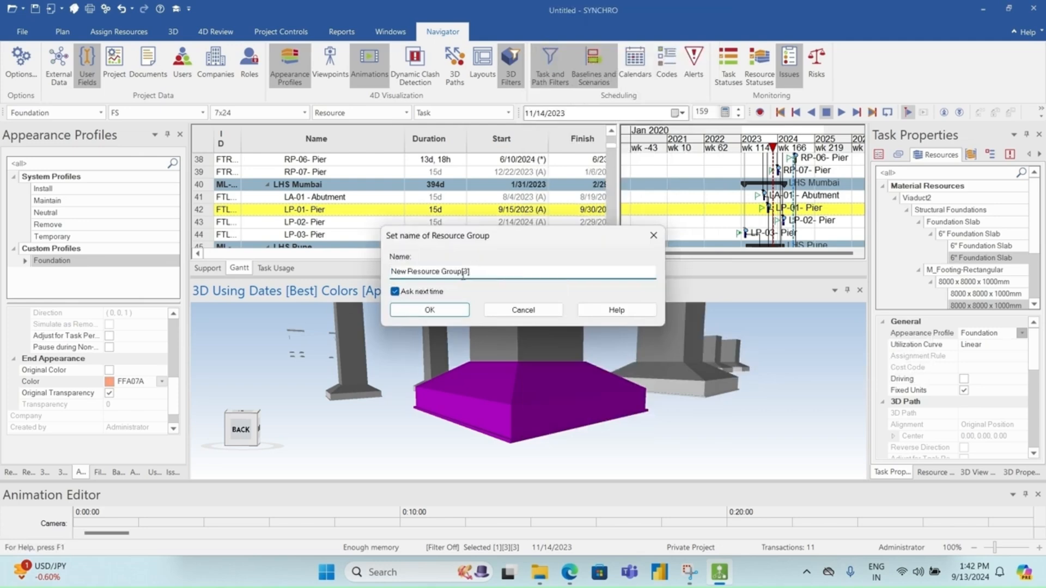
pyautogui.moveTo(463, 275); pyautogui.dragTo(480, 274)
pyautogui.press('BackSpace')
pyautogui.write('for Foundation')
pyautogui.click(447, 312)
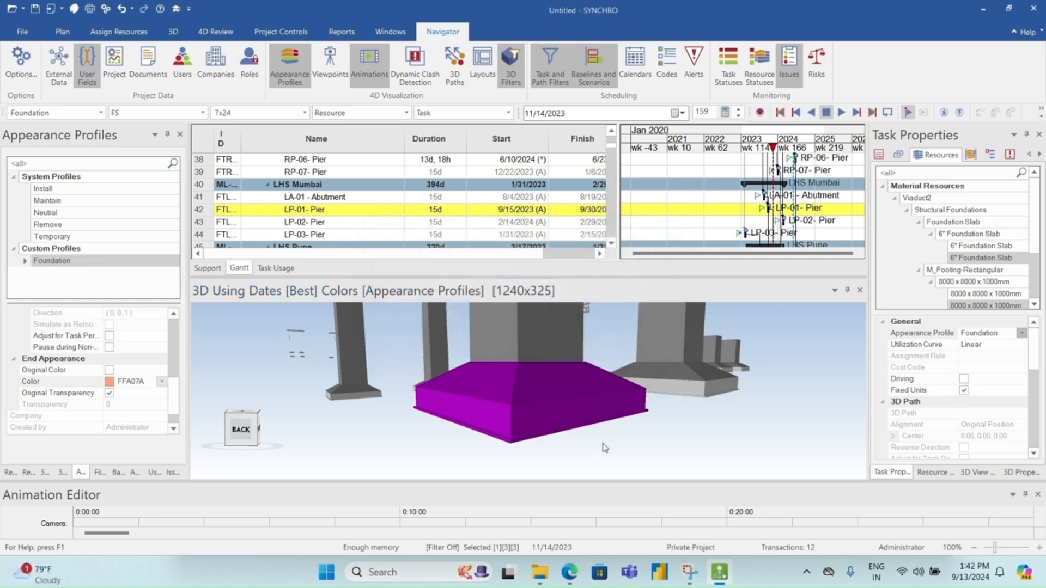
# - Show the resource groups list and select New Resource Group for Foundation
pyautogui.click(27, 472)
pyautogui.click(58, 182)
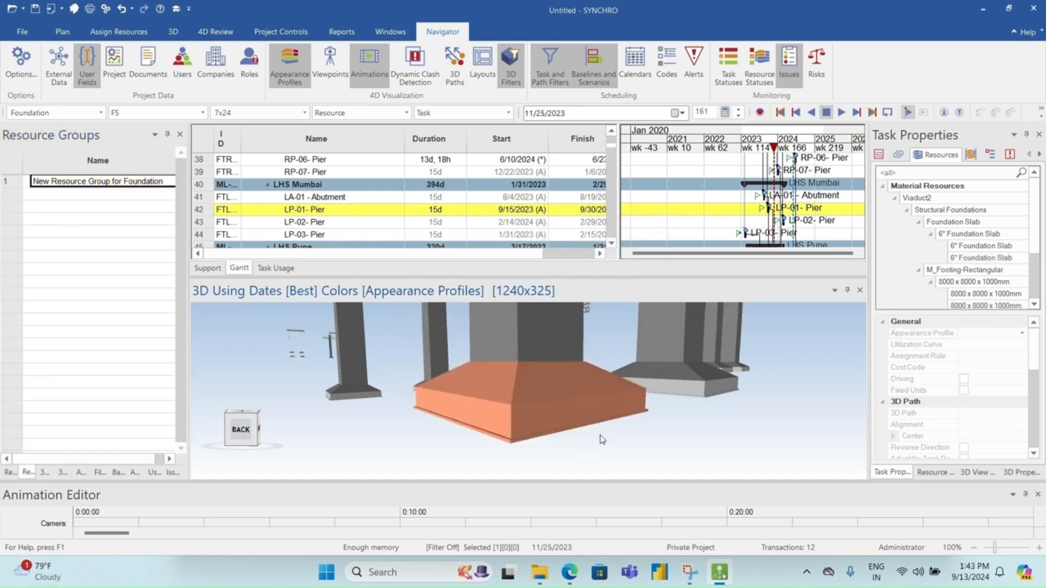
pyautogui.click(42, 179)
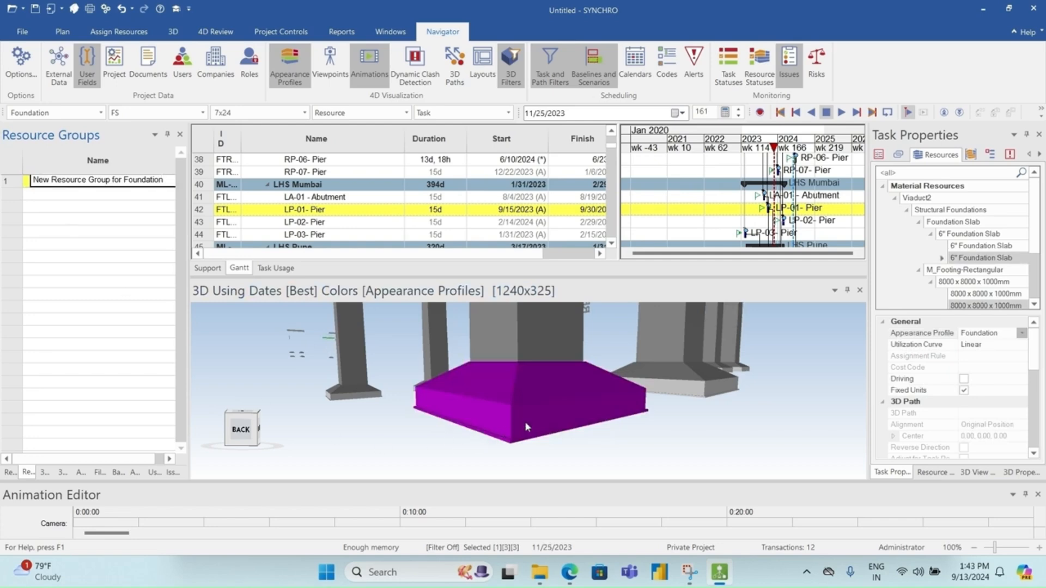
# - Unassign all resources from the LP-01- Pier footing task and bring the 3D resources column into view
pyautogui.rightClick(371, 217)
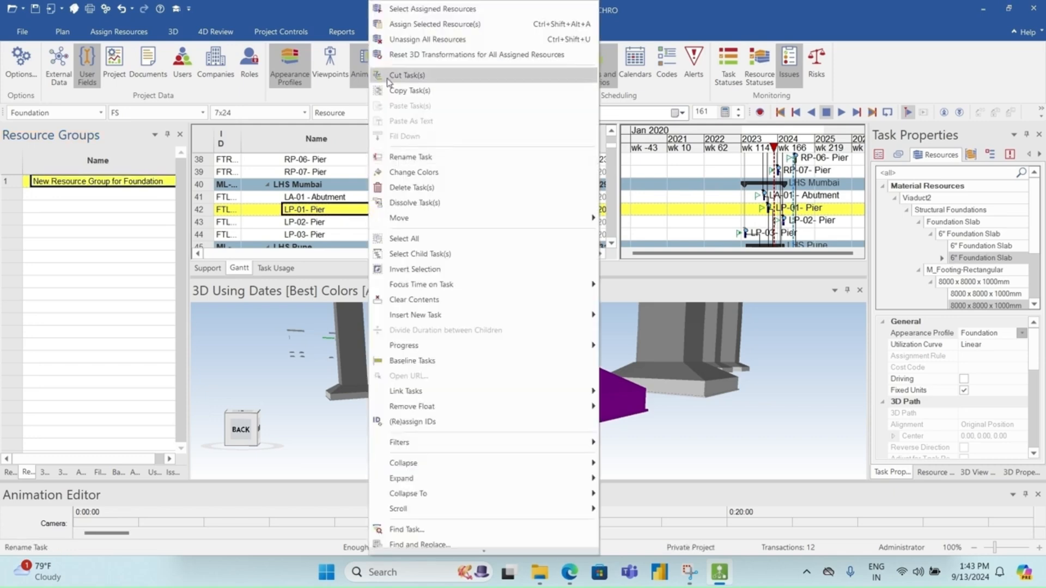
pyautogui.click(392, 41)
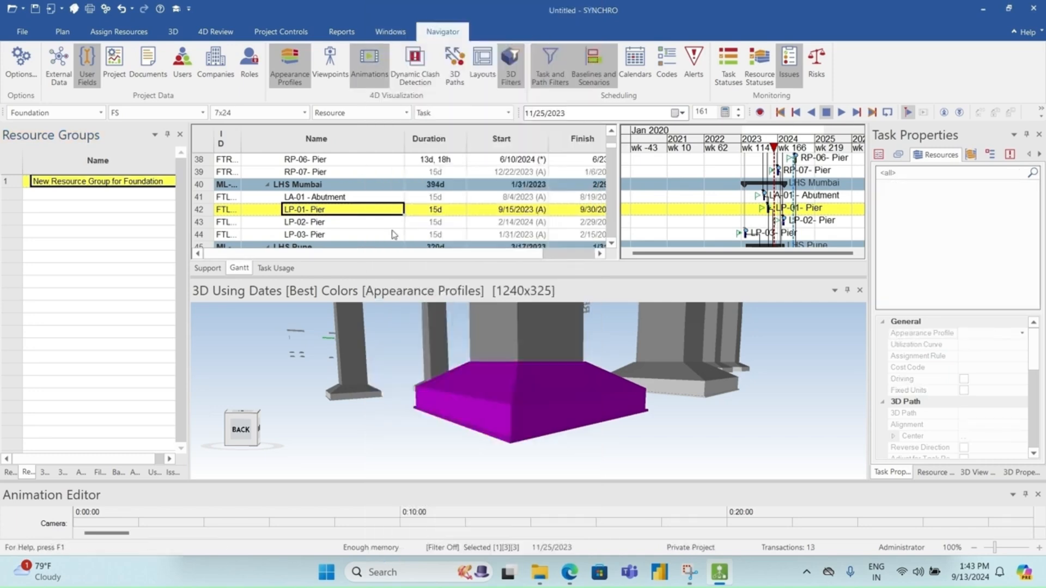
pyautogui.moveTo(417, 254); pyautogui.dragTo(498, 255)
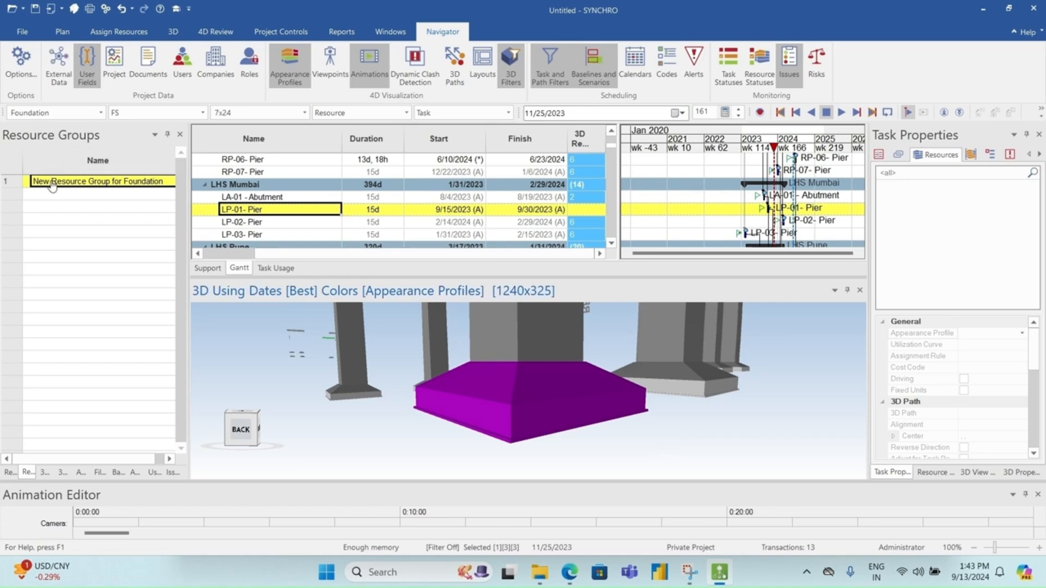
# - Assign New Resource Group for Foundation to the LP-01- Pier footing task and move the focus time slightly earlier
pyautogui.moveTo(52, 186); pyautogui.dragTo(260, 211)
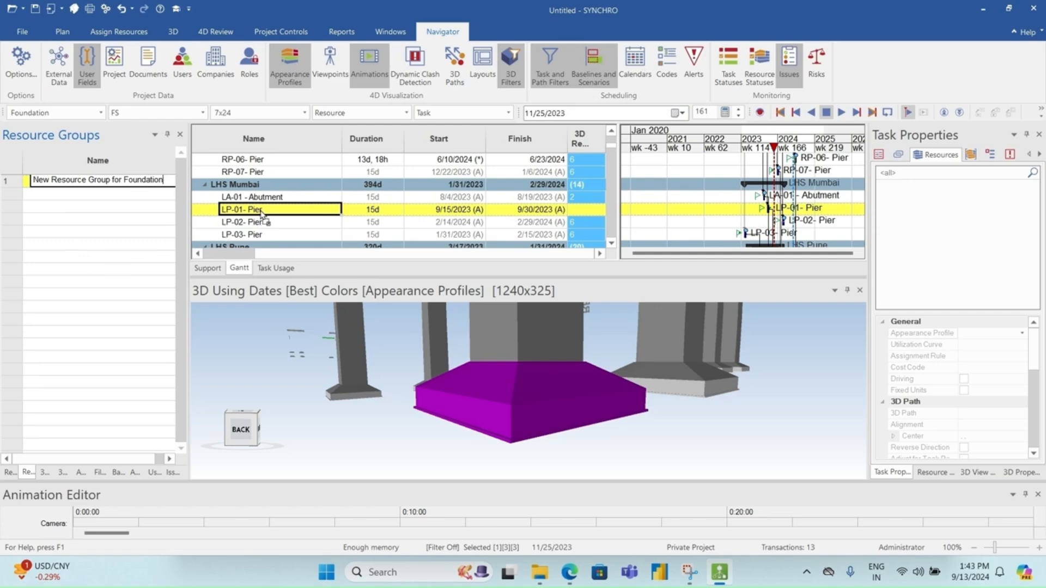
pyautogui.moveTo(261, 216); pyautogui.dragTo(256, 209)
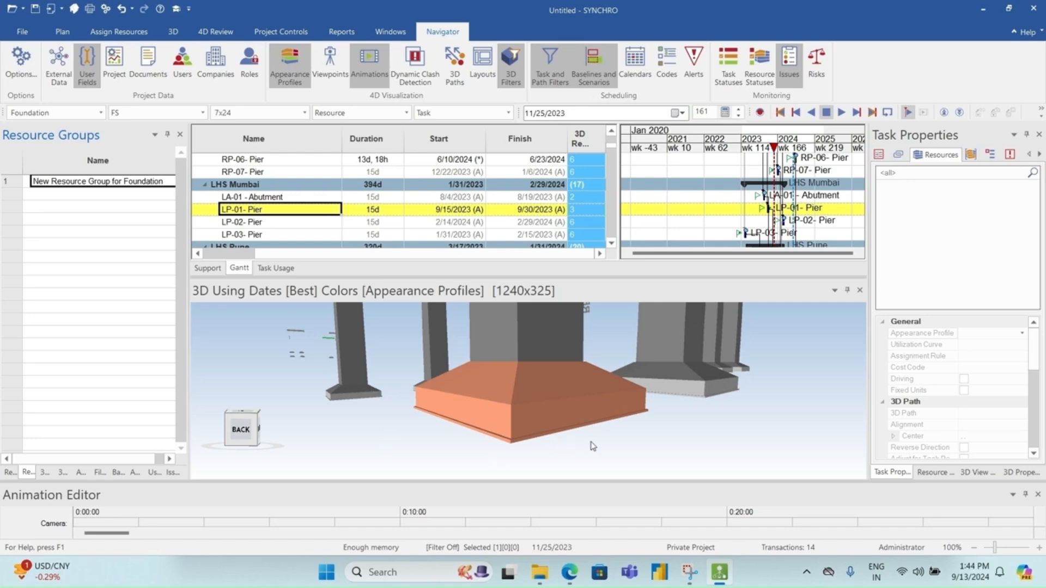
pyautogui.moveTo(775, 148); pyautogui.dragTo(766, 149)
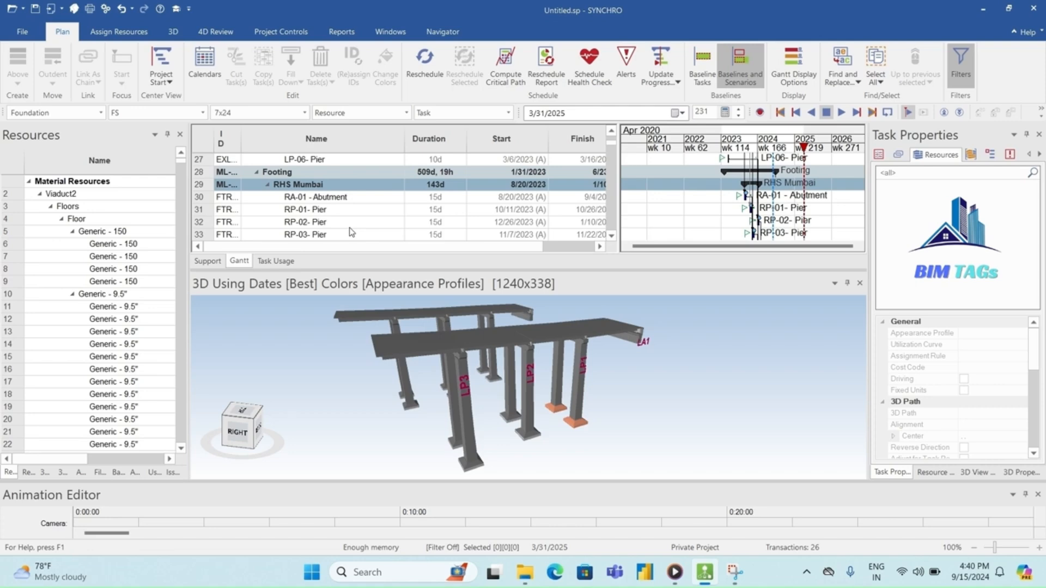
# - Select the four RHS Mumbai footing tasks, from RA-01 - Abutment through RP-03- Pier
pyautogui.click(334, 198)
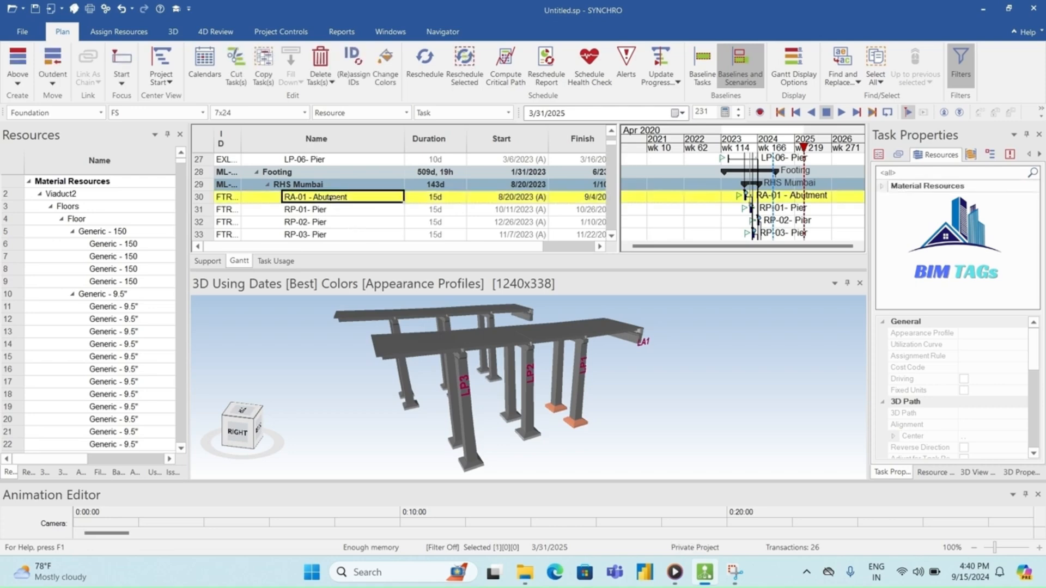
pyautogui.keyDown('shift'); pyautogui.click(333, 210); pyautogui.keyUp('shift')
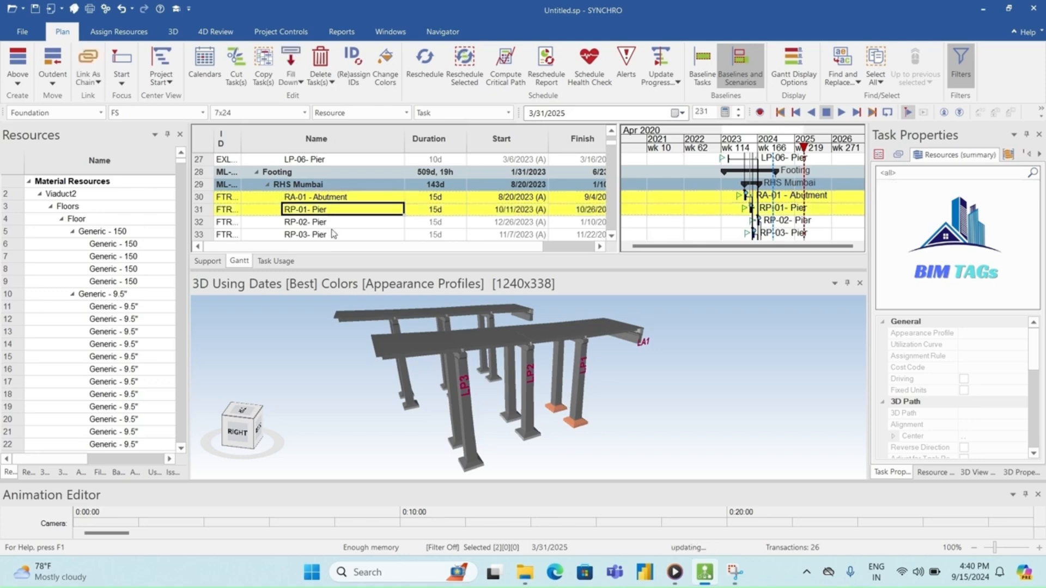
pyautogui.keyDown('shift'); pyautogui.click(334, 223); pyautogui.keyUp('shift')
pyautogui.keyDown('shift'); pyautogui.click(330, 234); pyautogui.keyUp('shift')
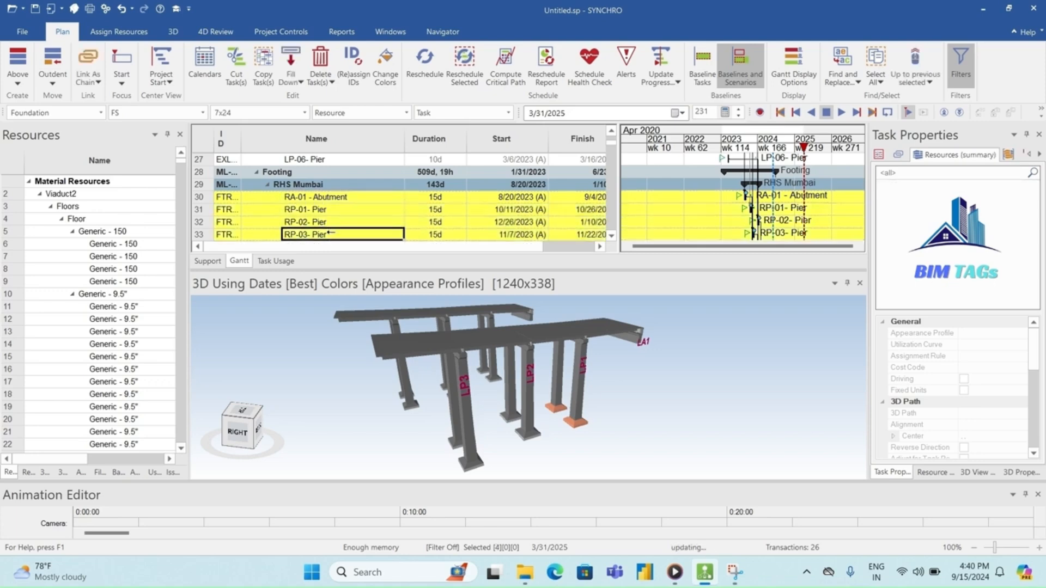
# - Extend the selection with the RHS Pune footing tasks, from RA-02 - Abutment through RP-07- Pier
pyautogui.scroll(-3, 329, 233)
pyautogui.keyDown('shift'); pyautogui.click(334, 222); pyautogui.keyUp('shift')
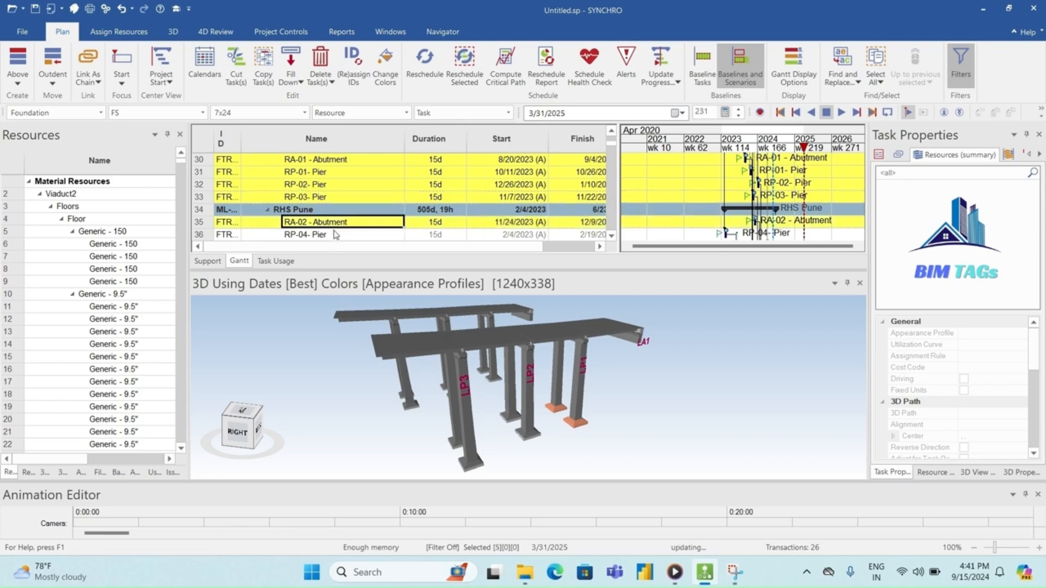
pyautogui.keyDown('shift'); pyautogui.click(335, 235); pyautogui.keyUp('shift')
pyautogui.scroll(-4, 335, 237)
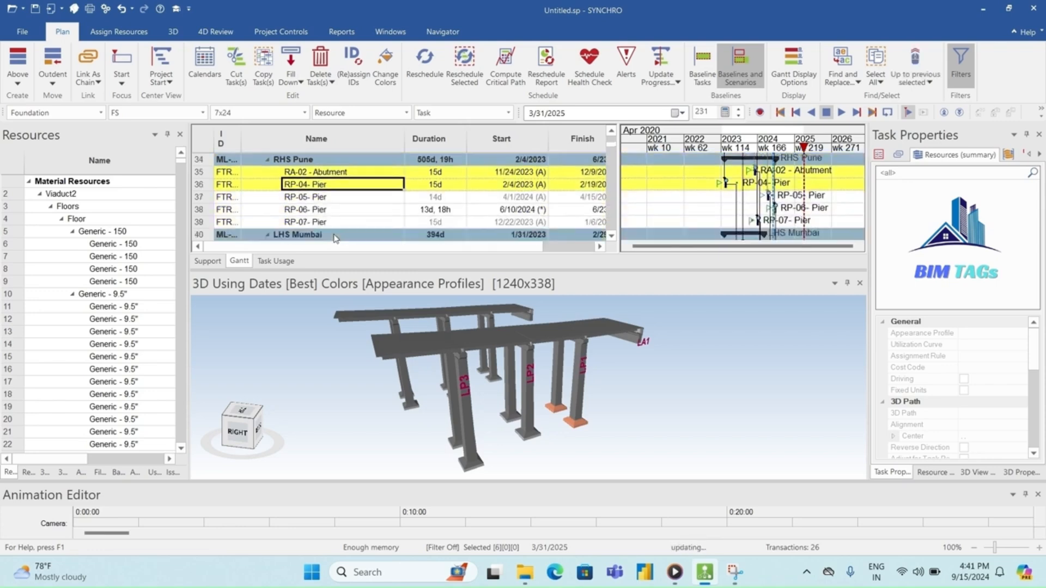
pyautogui.keyDown('shift'); pyautogui.click(334, 198); pyautogui.keyUp('shift')
pyautogui.keyDown('shift'); pyautogui.click(334, 211); pyautogui.keyUp('shift')
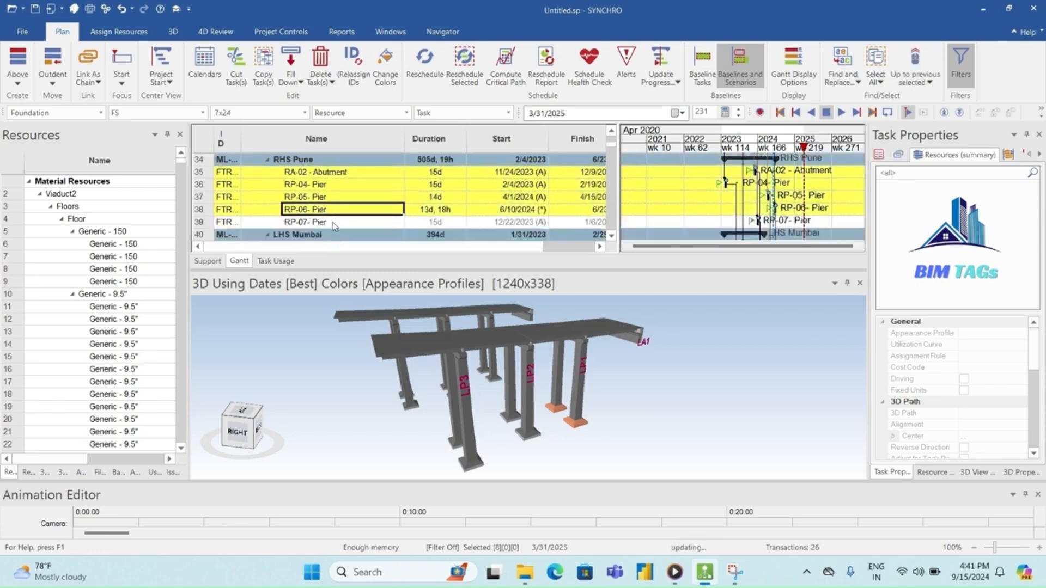
pyautogui.keyDown('shift'); pyautogui.click(334, 222); pyautogui.keyUp('shift')
# - Add the LHS Mumbai footing tasks, from LA-01 - Abutment through LP-03- Pier, to the selection
pyautogui.scroll(-3, 334, 226)
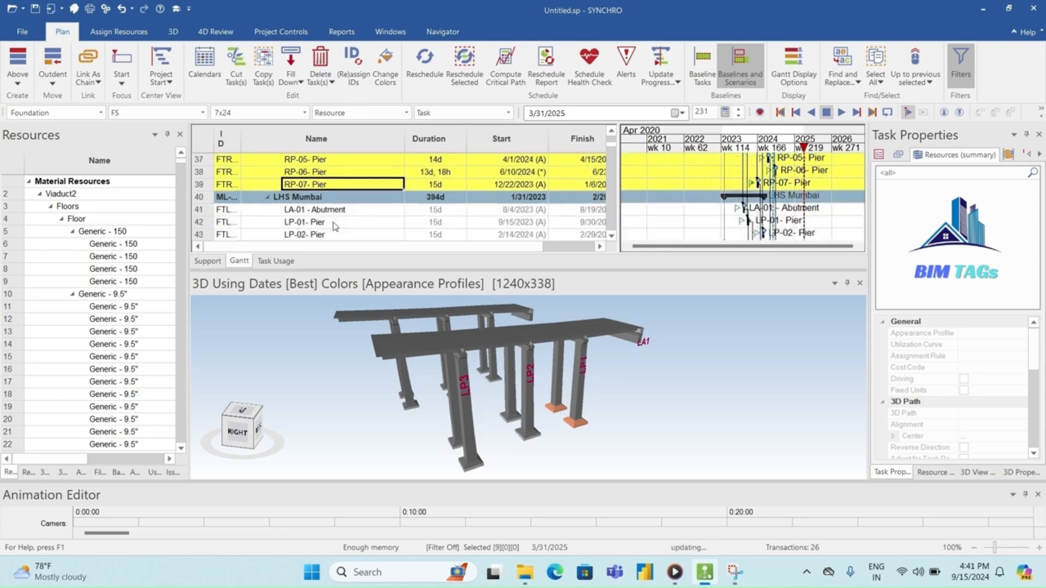
pyautogui.keyDown('shift'); pyautogui.click(332, 211); pyautogui.keyUp('shift')
pyautogui.keyDown('shift'); pyautogui.click(330, 223); pyautogui.keyUp('shift')
pyautogui.keyDown('shift'); pyautogui.click(332, 238); pyautogui.keyUp('shift')
pyautogui.scroll(-2, 332, 238)
pyautogui.keyDown('shift'); pyautogui.click(329, 222); pyautogui.keyUp('shift')
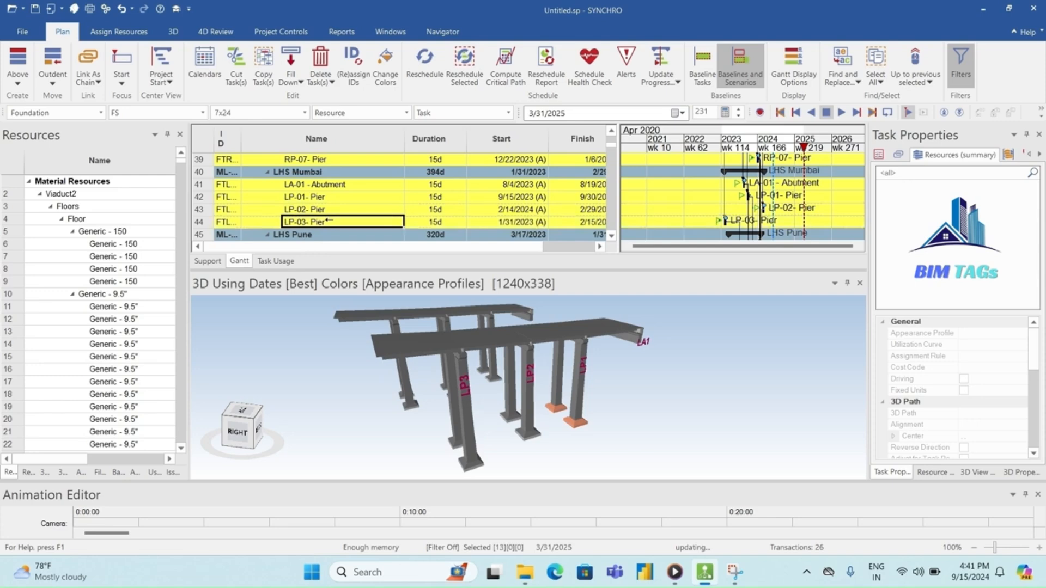
# - Add the LHS Pune footing tasks, LA-02 - Abutment through LP-06- Pier, to the selection and check the selected footing rows
pyautogui.scroll(-3, 330, 220)
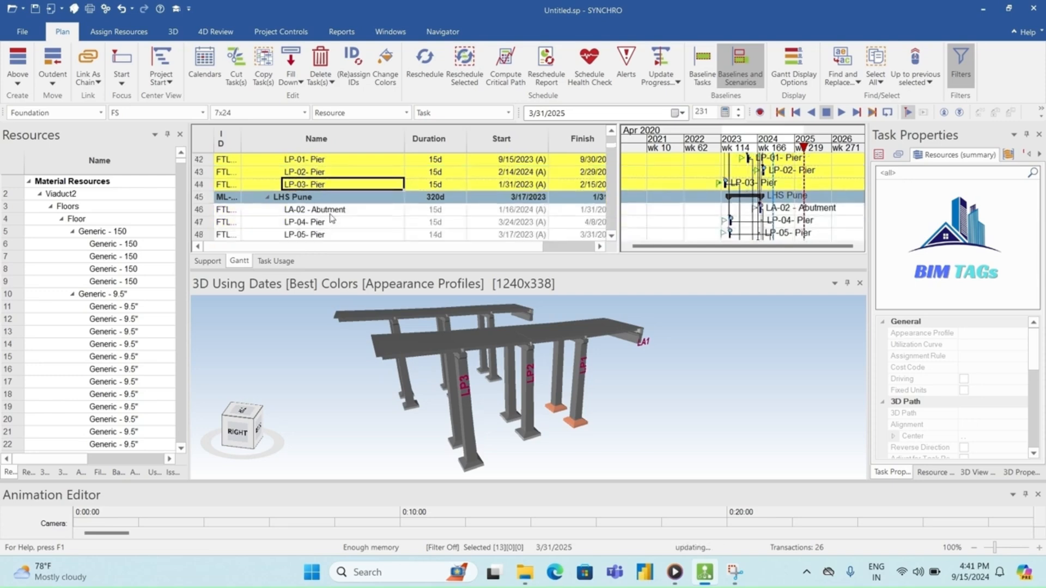
pyautogui.keyDown('shift'); pyautogui.click(330, 209); pyautogui.keyUp('shift')
pyautogui.keyDown('shift'); pyautogui.click(330, 222); pyautogui.keyUp('shift')
pyautogui.keyDown('shift'); pyautogui.click(331, 235); pyautogui.keyUp('shift')
pyautogui.scroll(-2, 332, 237)
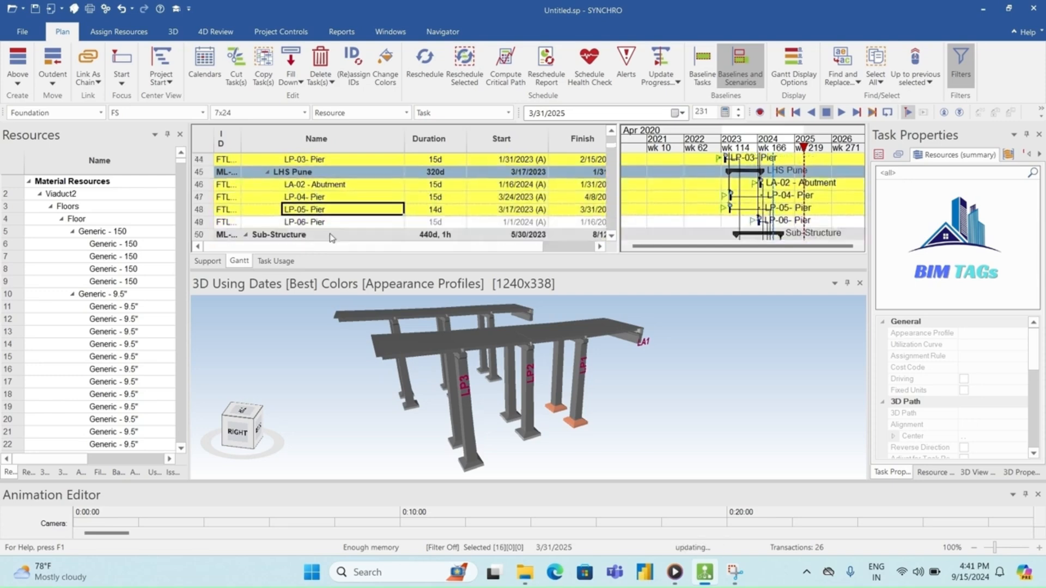
pyautogui.scroll(-1, 332, 237)
pyautogui.keyDown('shift'); pyautogui.click(325, 209); pyautogui.keyUp('shift')
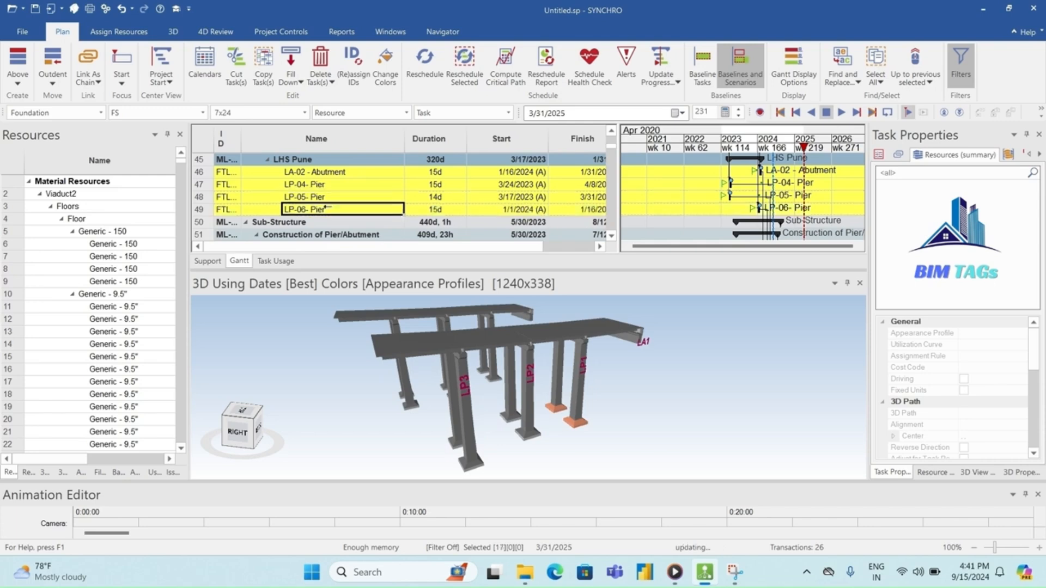
pyautogui.scroll(-3, 326, 209)
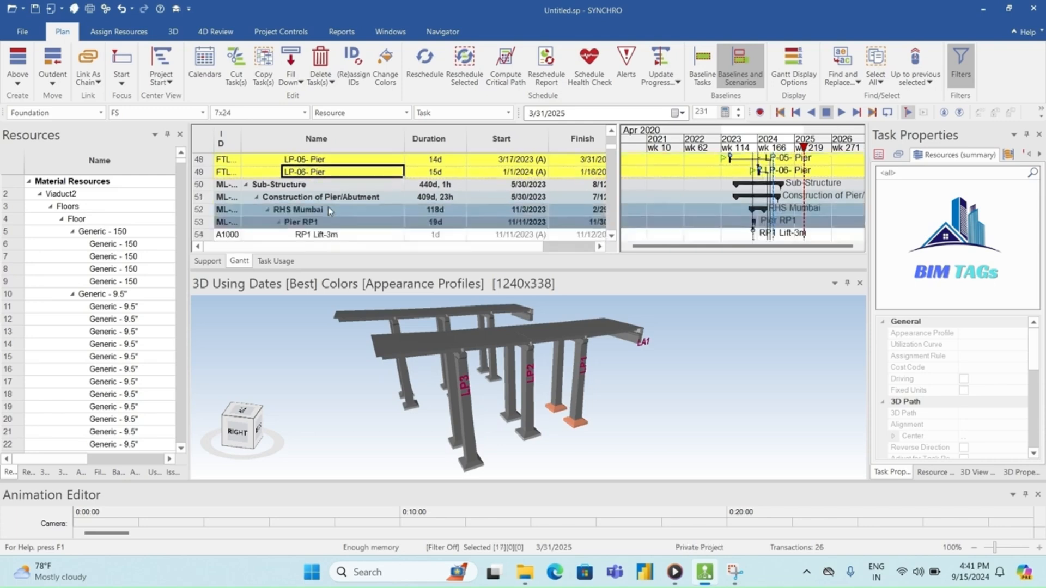
pyautogui.scroll(5, 328, 207)
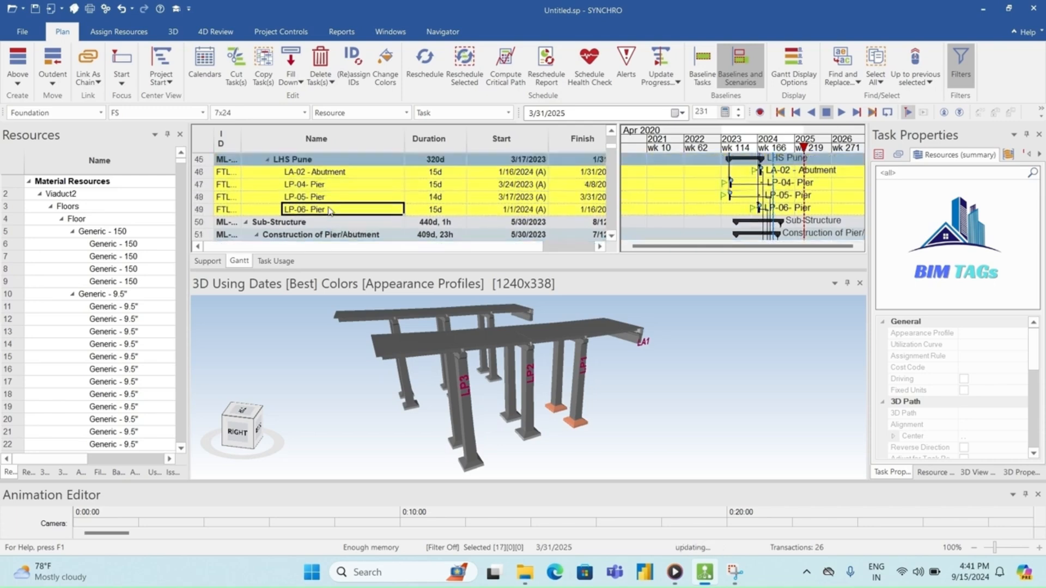
pyautogui.scroll(2, 329, 211)
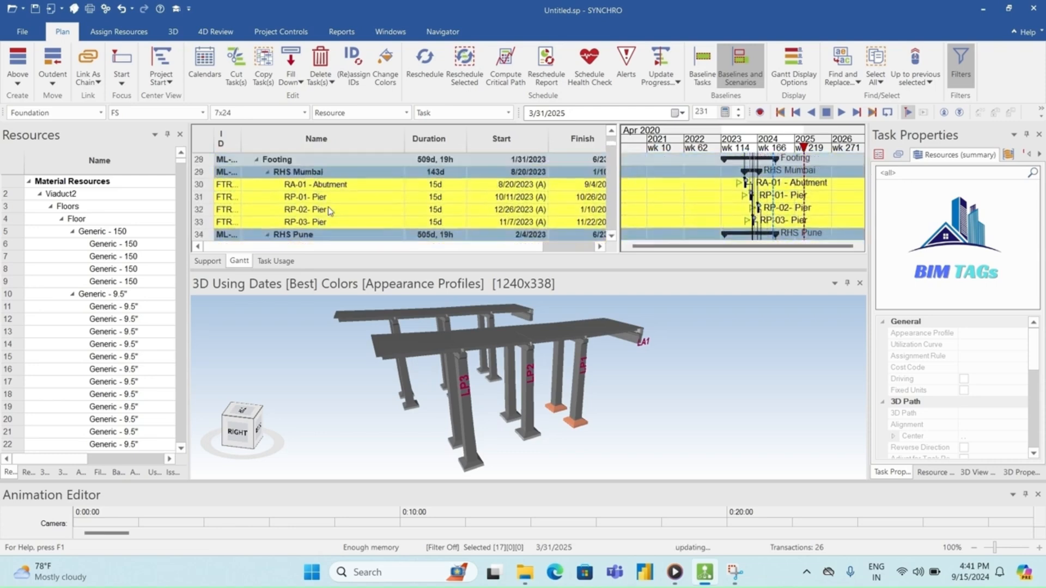
pyautogui.scroll(-1, 329, 210)
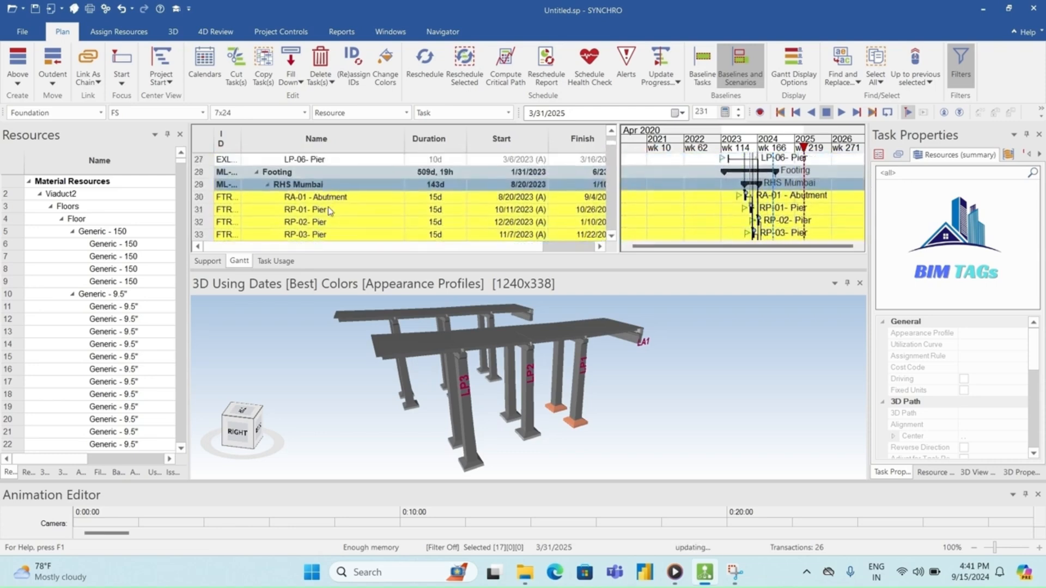
pyautogui.scroll(-1, 330, 211)
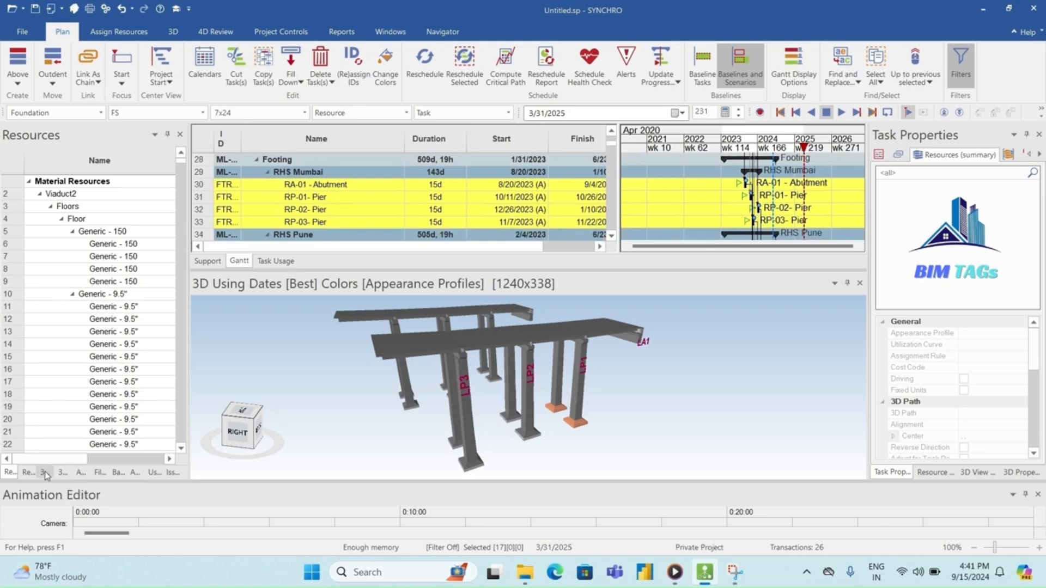
# - Create a new task filter and name it Foundation
pyautogui.click(99, 472)
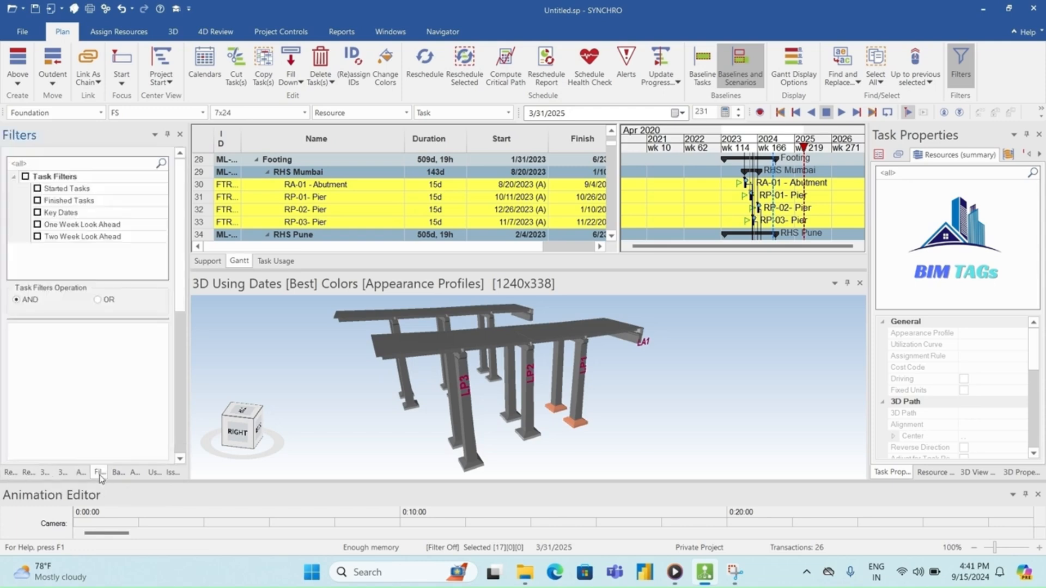
pyautogui.rightClick(33, 262)
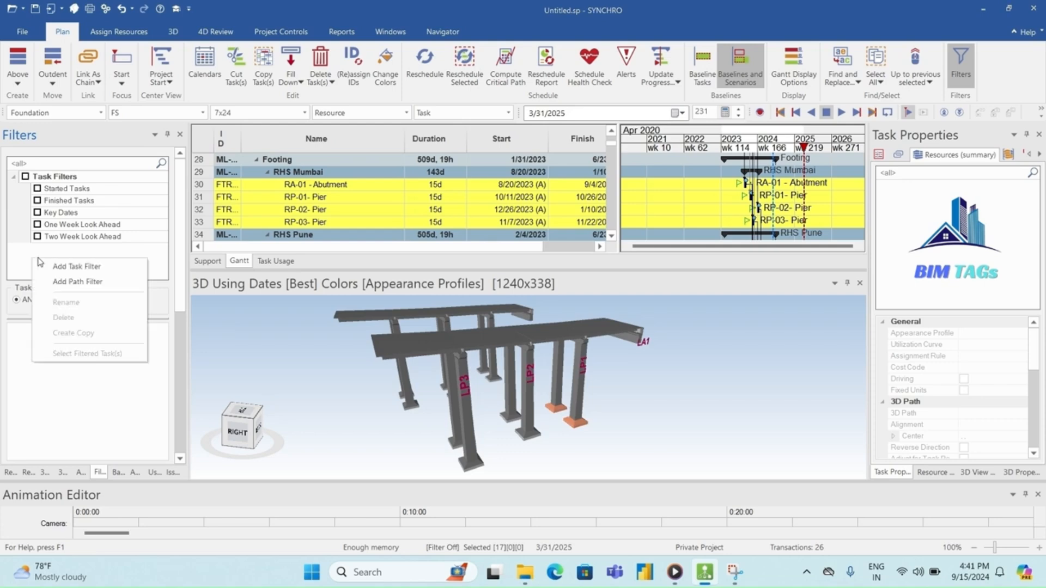
pyautogui.click(64, 269)
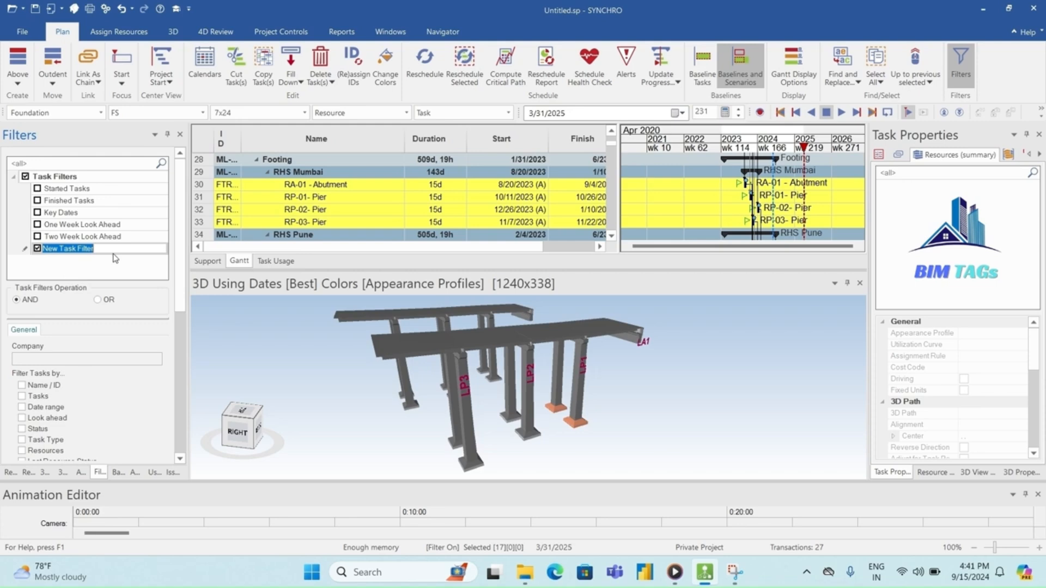
pyautogui.write('Fou')
pyautogui.write('ns')
pyautogui.press('BackSpace')
pyautogui.write('dation')
# - Add the selected footing tasks to the Foundation task filter and bring the filtered tasks into view
pyautogui.rightClick(336, 208)
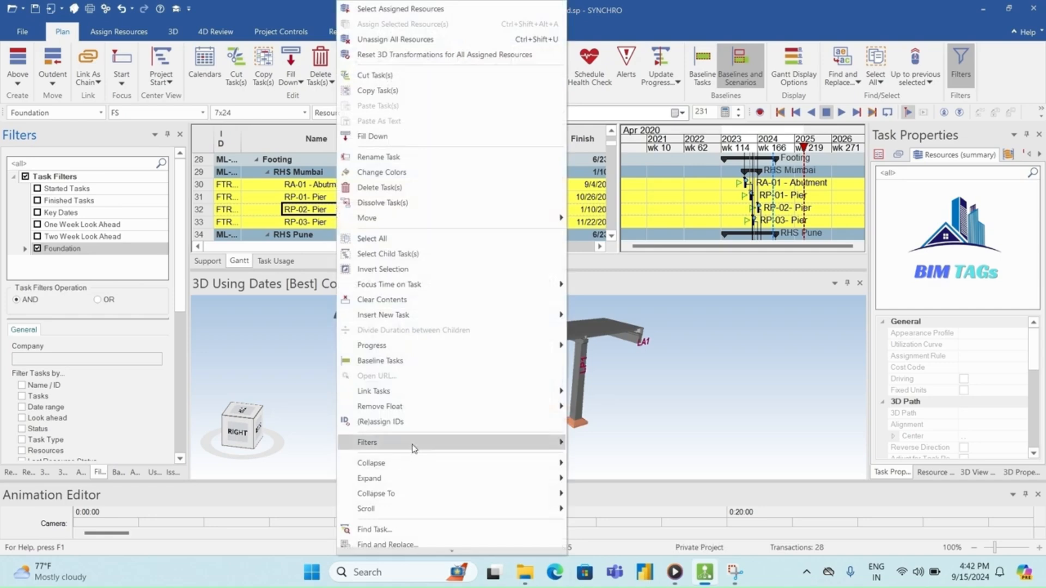
pyautogui.moveTo(414, 448)
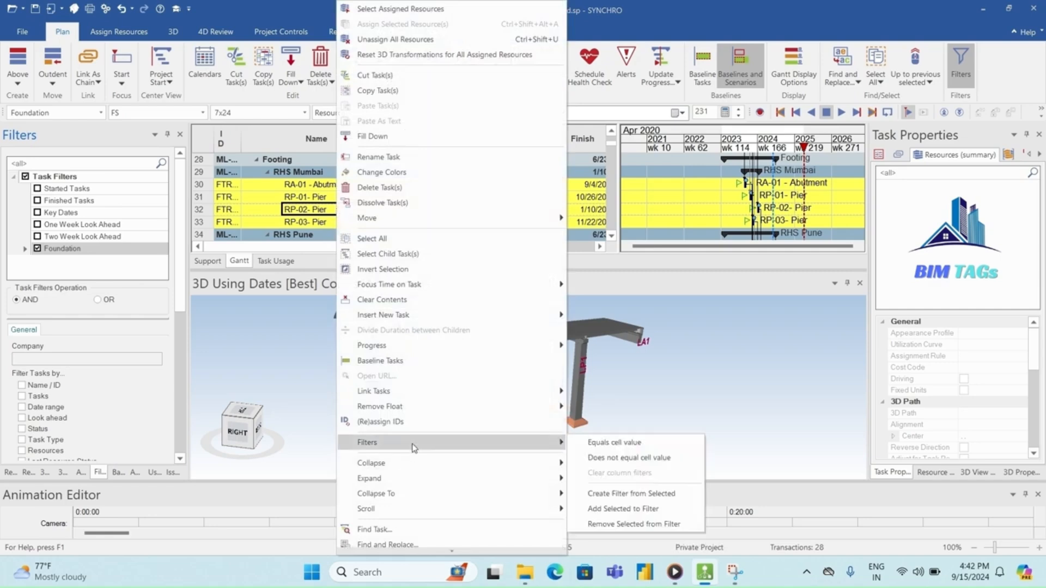
pyautogui.click(624, 510)
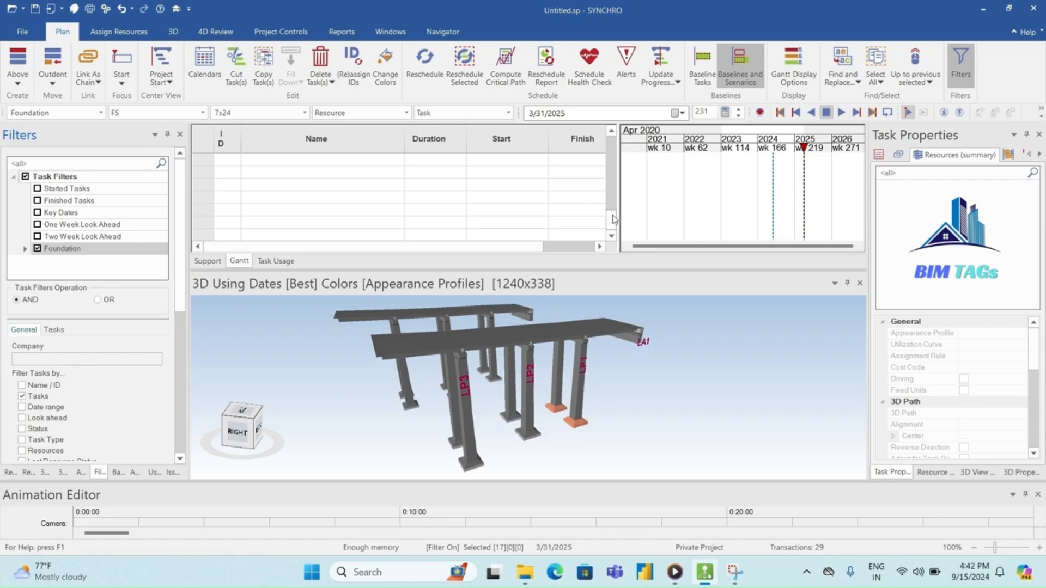
pyautogui.moveTo(612, 219); pyautogui.dragTo(613, 194)
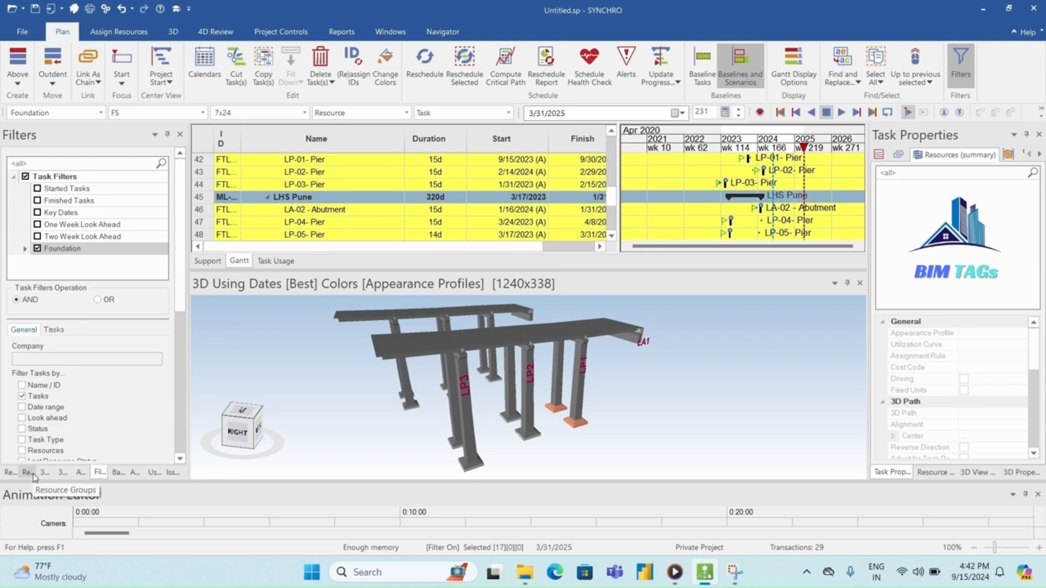
# - Create a new 3D filter and name it Foundation
pyautogui.click(61, 473)
pyautogui.rightClick(80, 212)
pyautogui.click(101, 220)
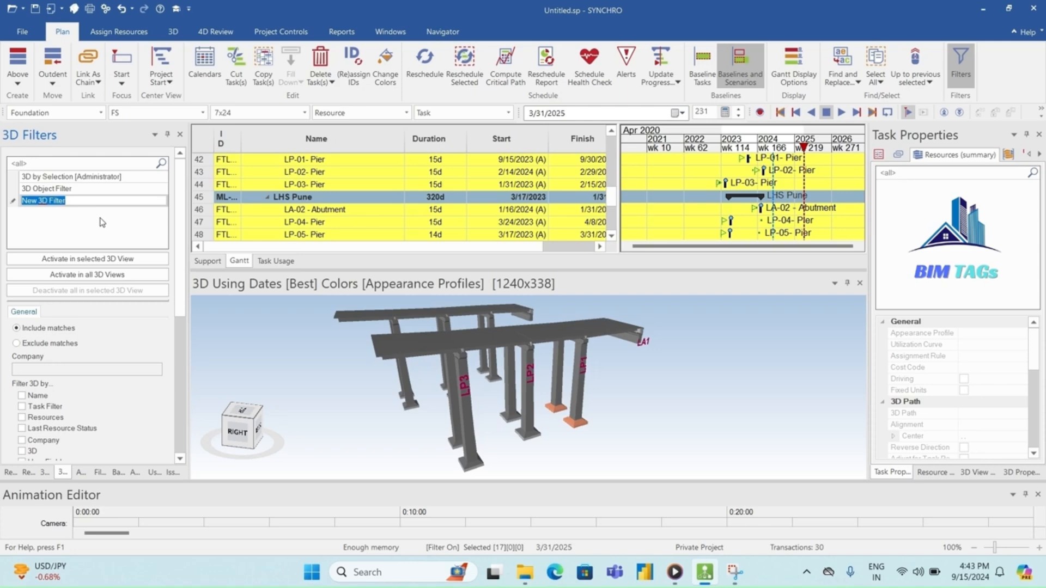
pyautogui.write('Foundation')
pyautogui.click(100, 227)
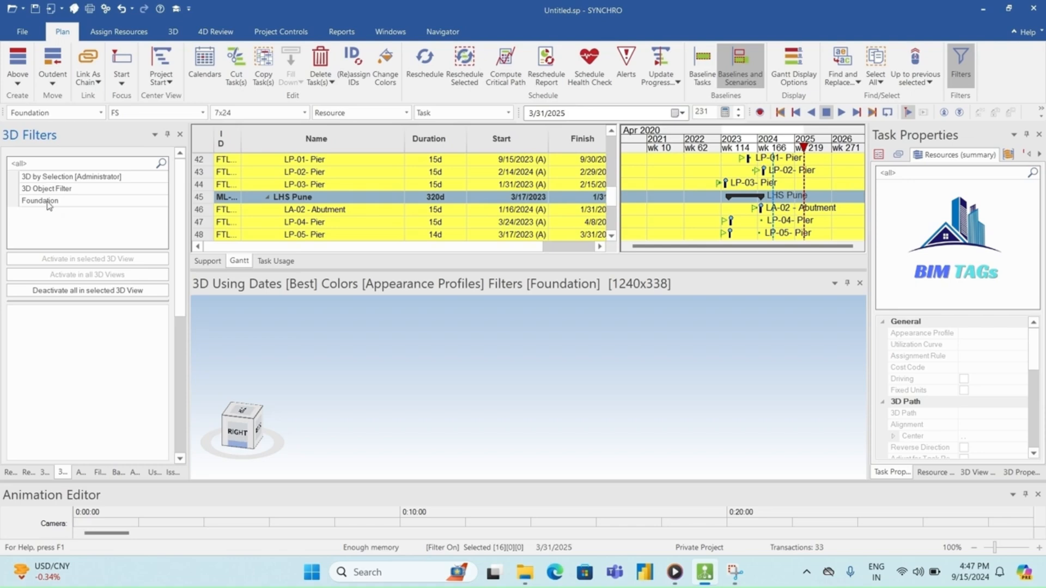
# - Set the Foundation 3D filter to filter by Task Filter, and deactivate all filters in the selected 3D view
pyautogui.click(47, 202)
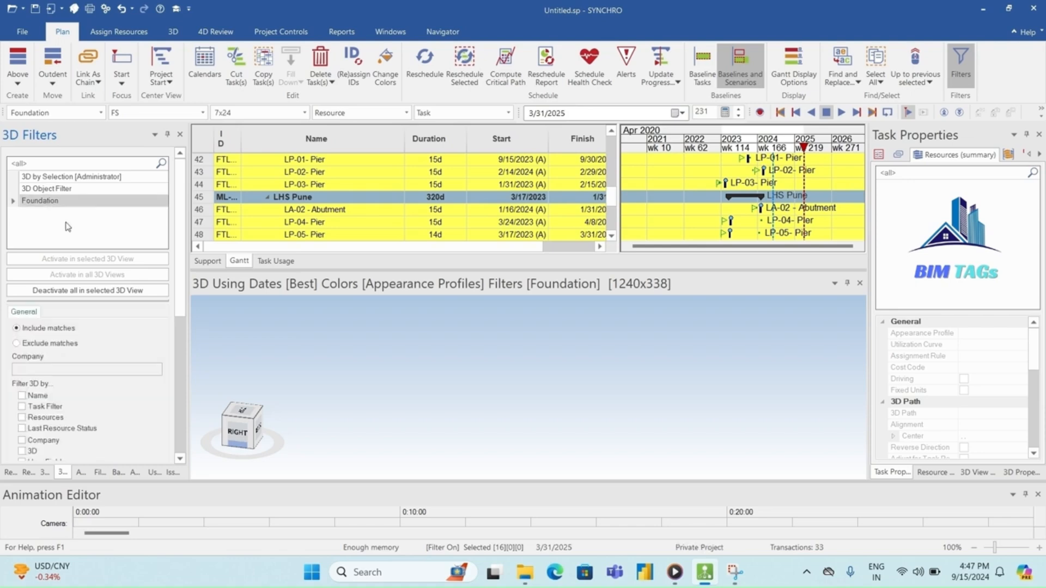
pyautogui.click(22, 406)
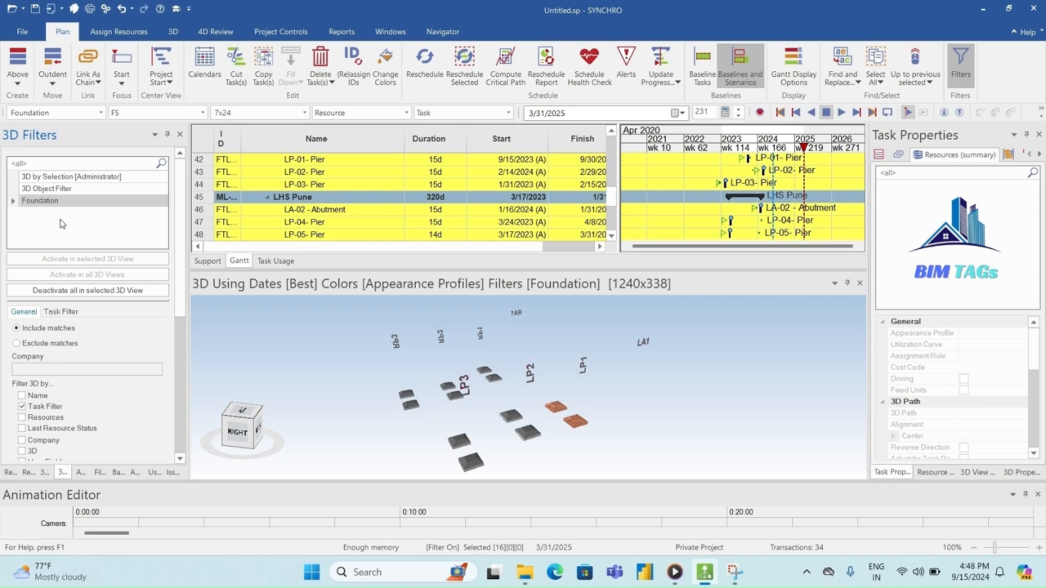
pyautogui.click(68, 291)
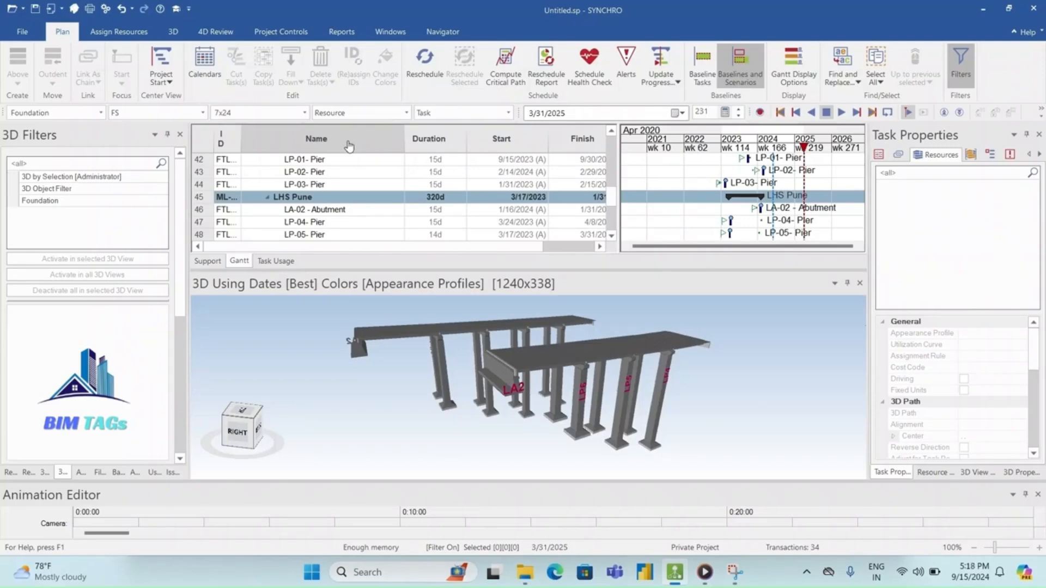
# - Find the Status parameter among the available columns and add it as a column to the task table
pyautogui.rightClick(349, 145)
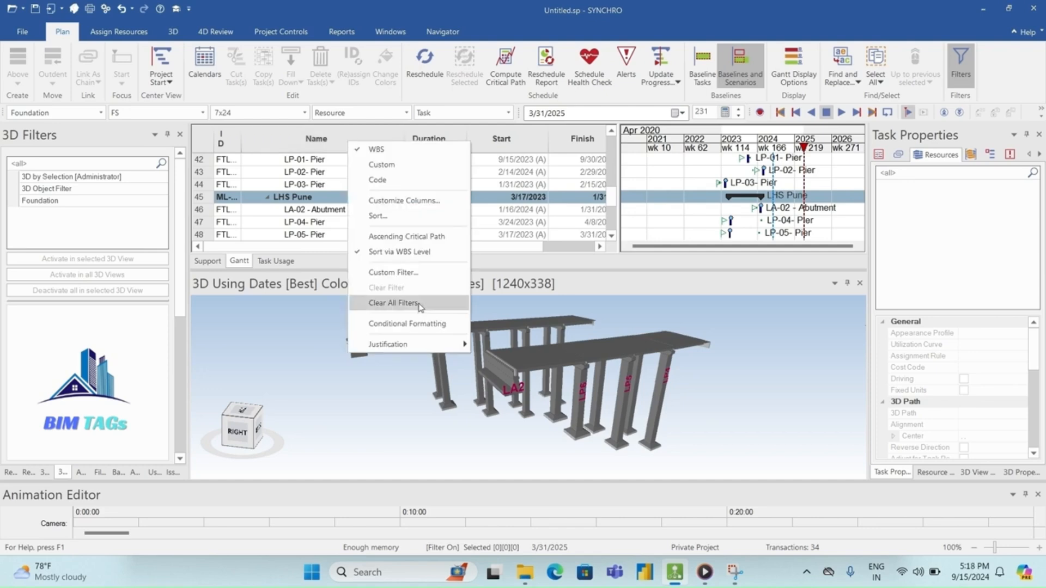
pyautogui.click(411, 201)
pyautogui.click(435, 199)
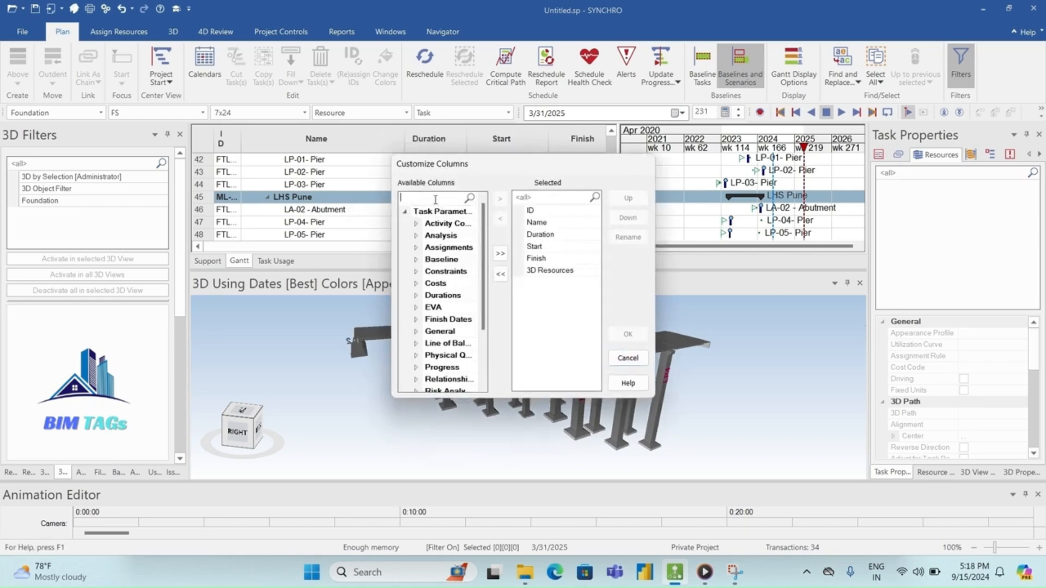
pyautogui.write('status')
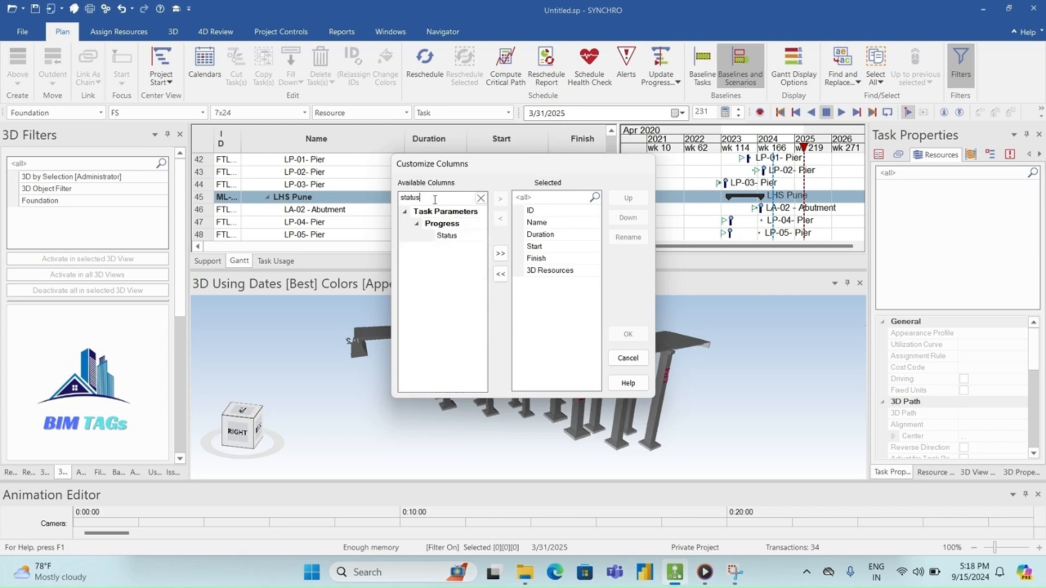
pyautogui.doubleClick(448, 236)
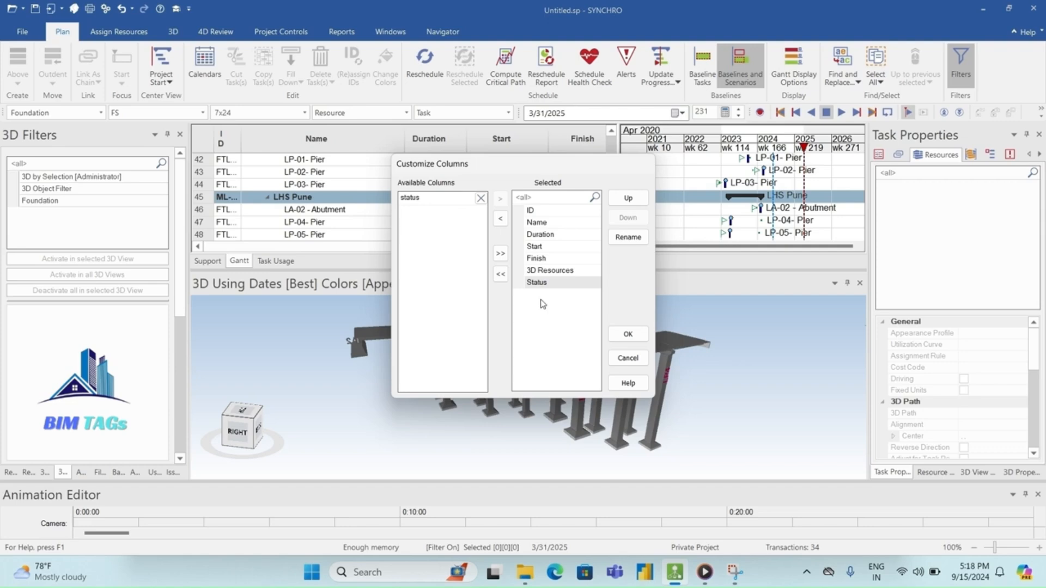
pyautogui.click(630, 335)
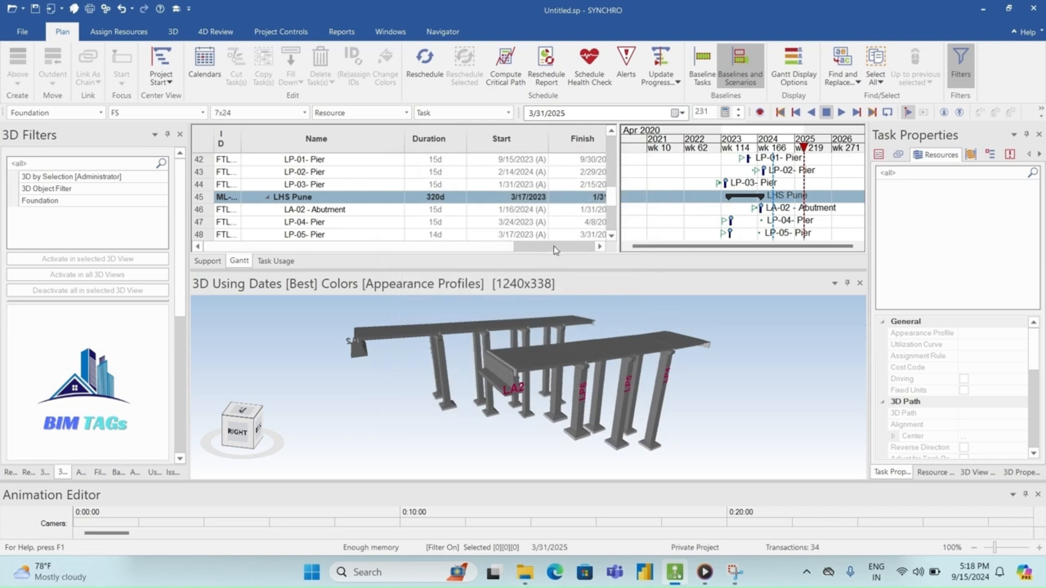
# - Add a by-value conditional formatting rule to the Status column for cells that equal Planned
pyautogui.click(553, 246)
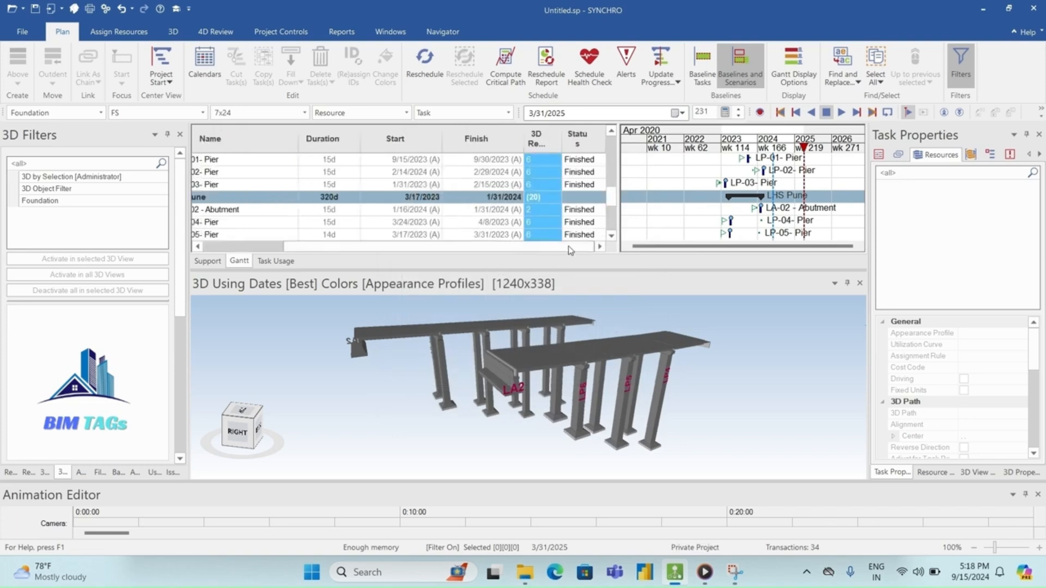
pyautogui.rightClick(584, 140)
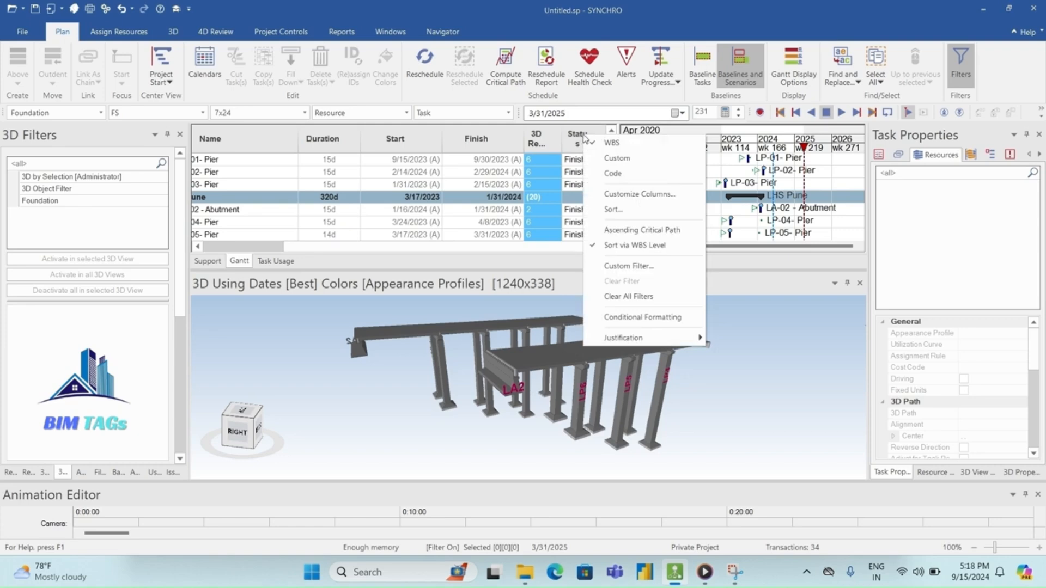
pyautogui.click(665, 317)
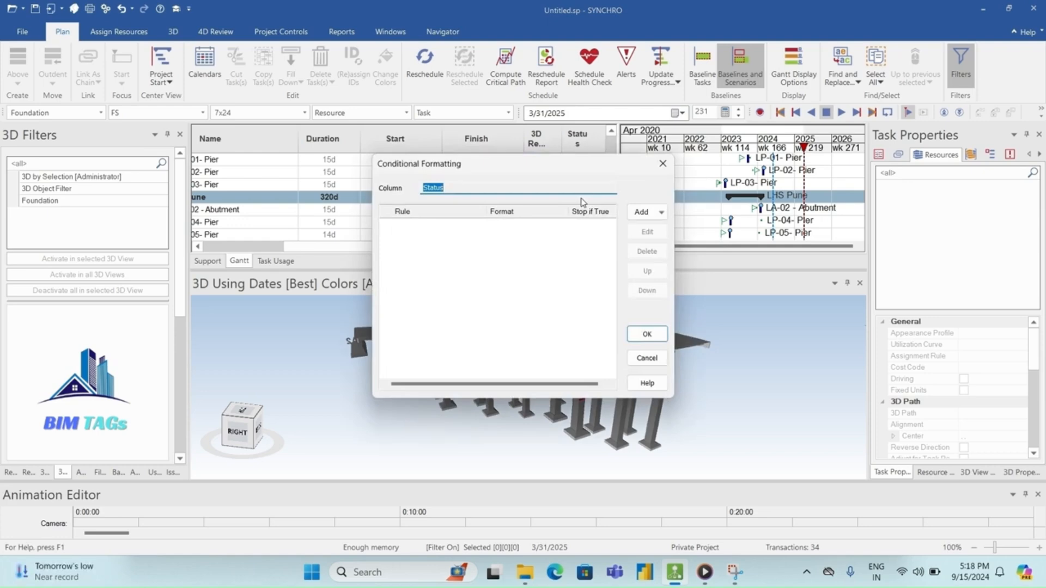
pyautogui.click(661, 213)
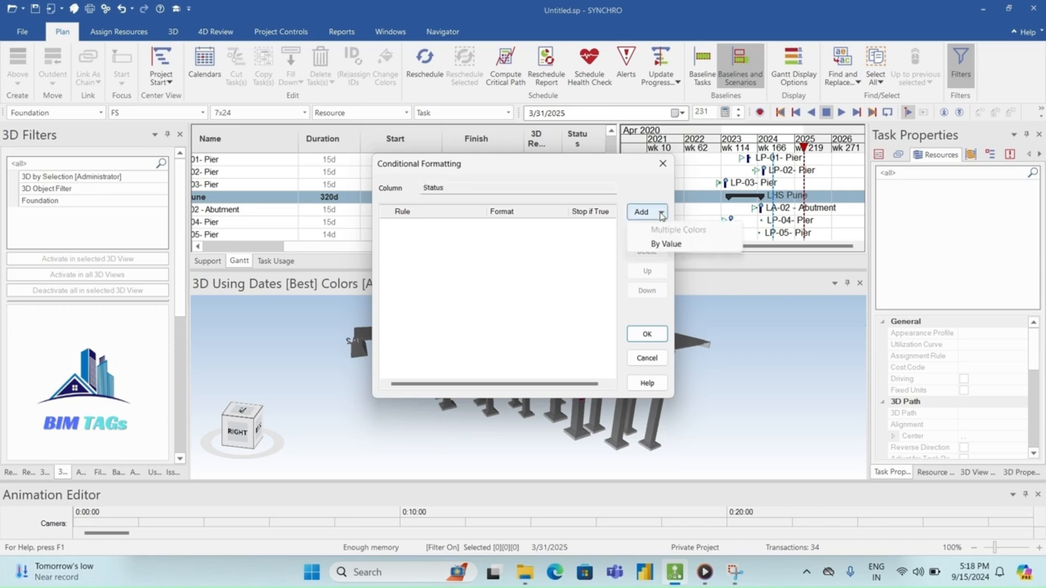
pyautogui.click(664, 244)
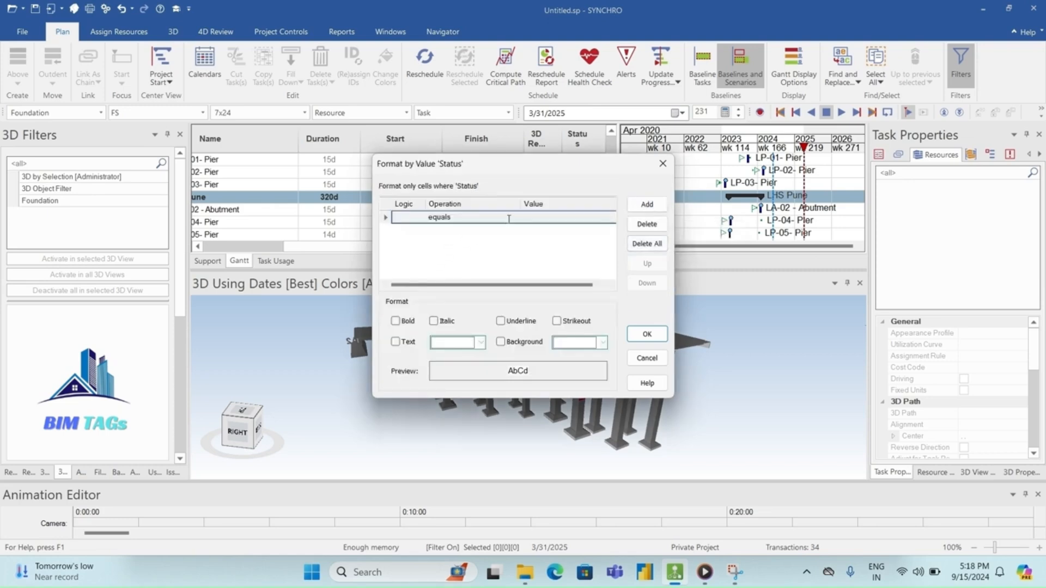
pyautogui.click(532, 218)
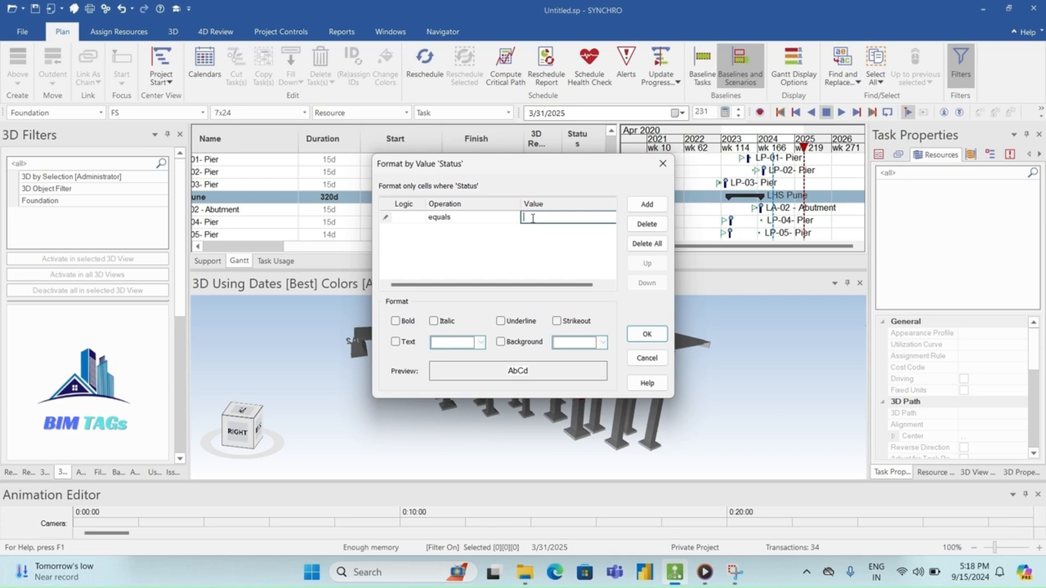
pyautogui.write('Planned')
# - Give the Planned rule an orange background colour and accept its format
pyautogui.click(500, 342)
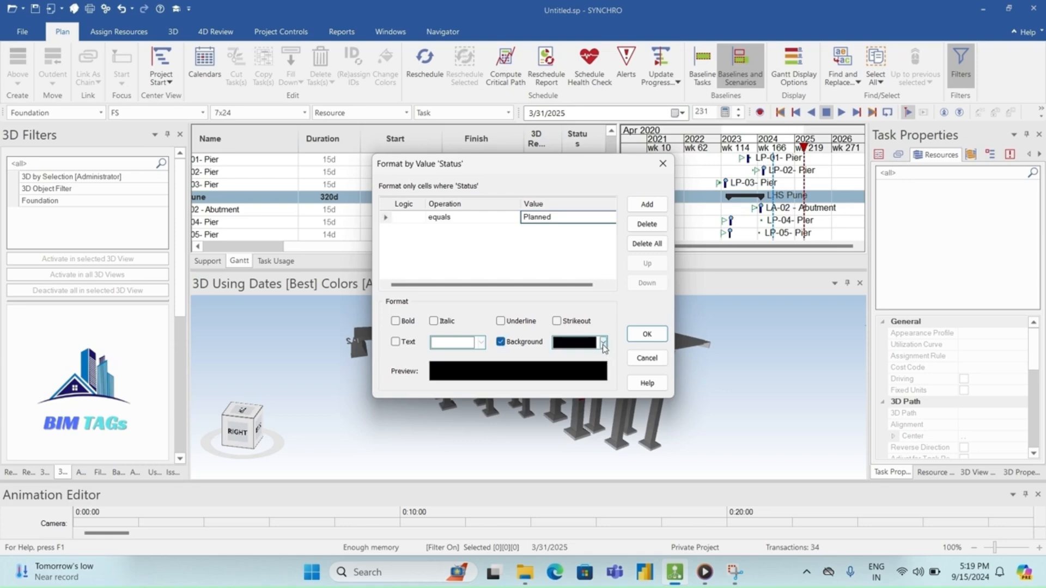
pyautogui.click(602, 342)
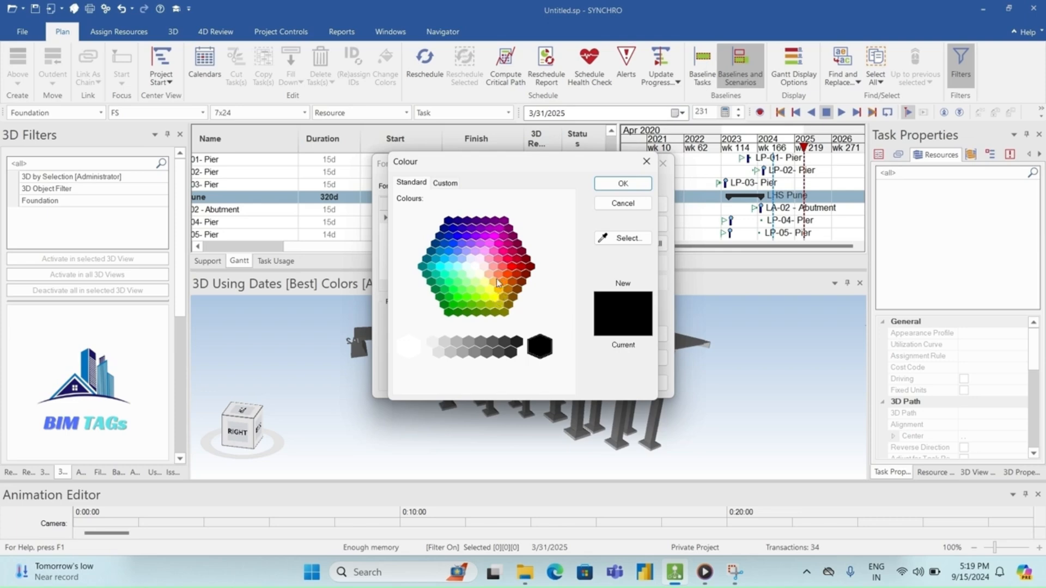
pyautogui.click(501, 280)
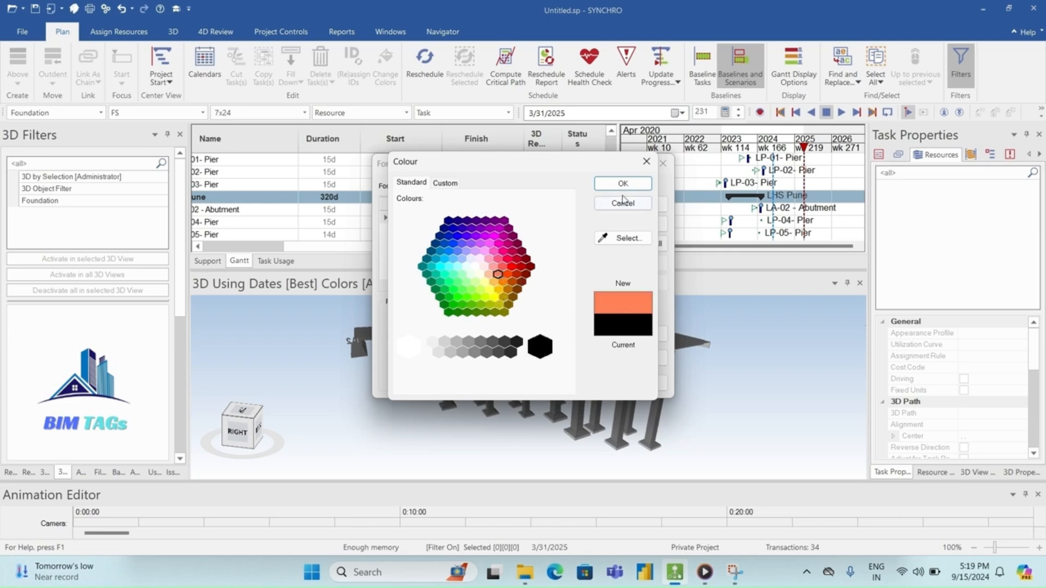
pyautogui.click(623, 183)
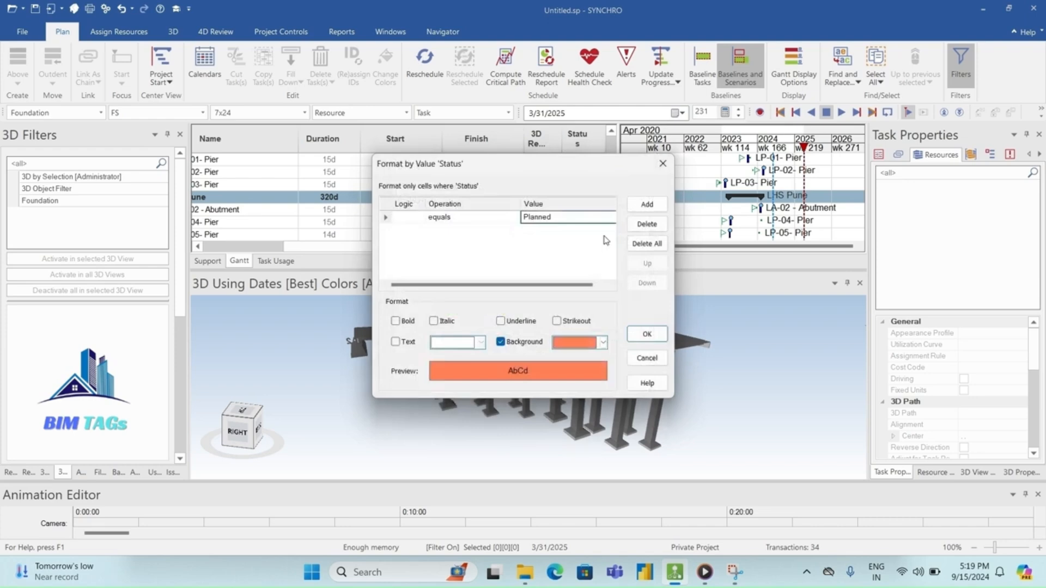
pyautogui.click(646, 334)
# - Rename the new orange rule to Planned Activity and apply the conditional formatting
pyautogui.click(434, 225)
pyautogui.moveTo(433, 226); pyautogui.dragTo(396, 229)
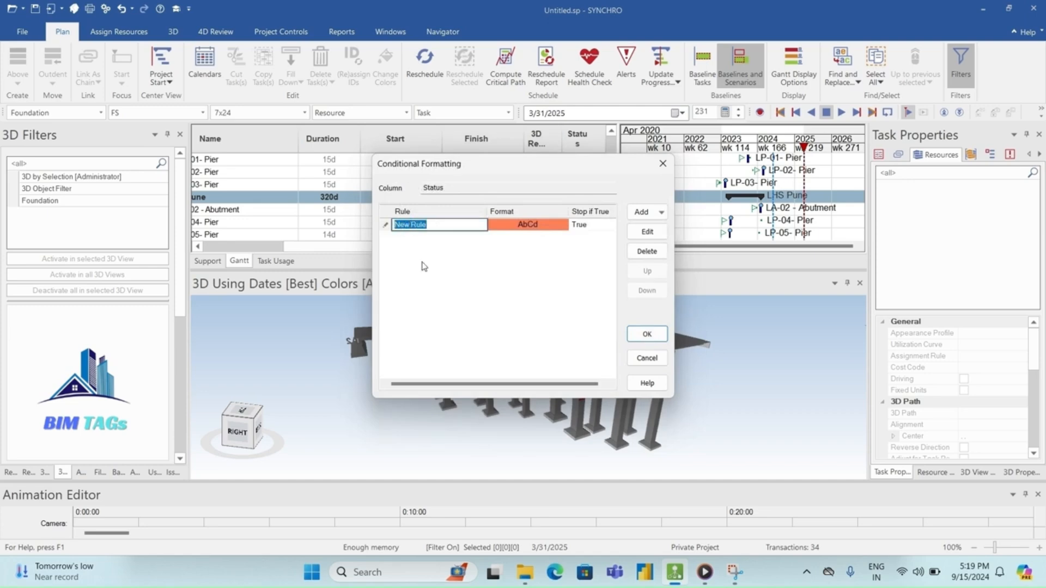
pyautogui.write('Planned Activity')
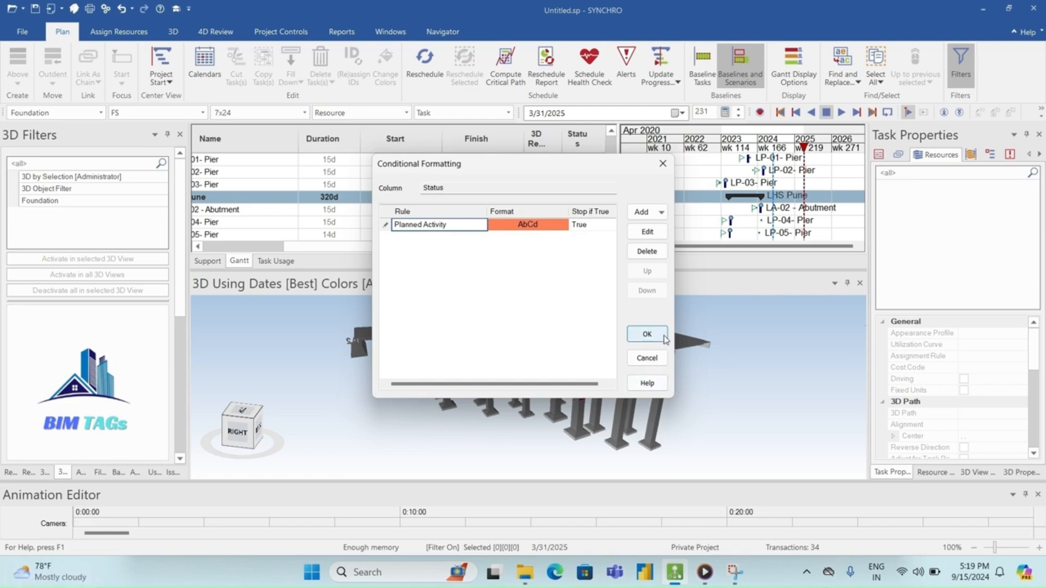
pyautogui.click(647, 334)
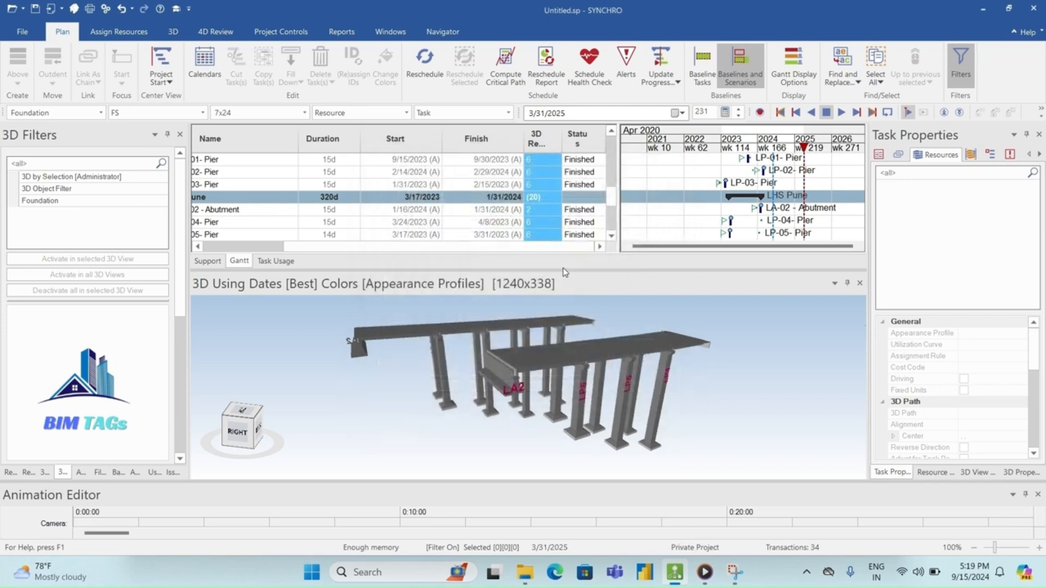
# - Add a second by-value formatting rule to the Status column for cells that equal Started
pyautogui.rightClick(581, 145)
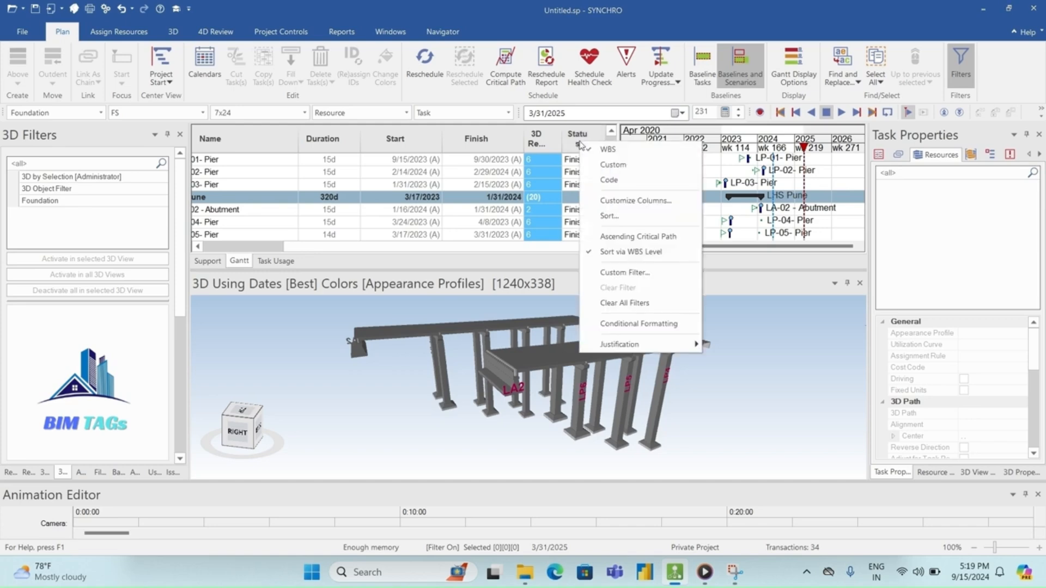
pyautogui.click(654, 326)
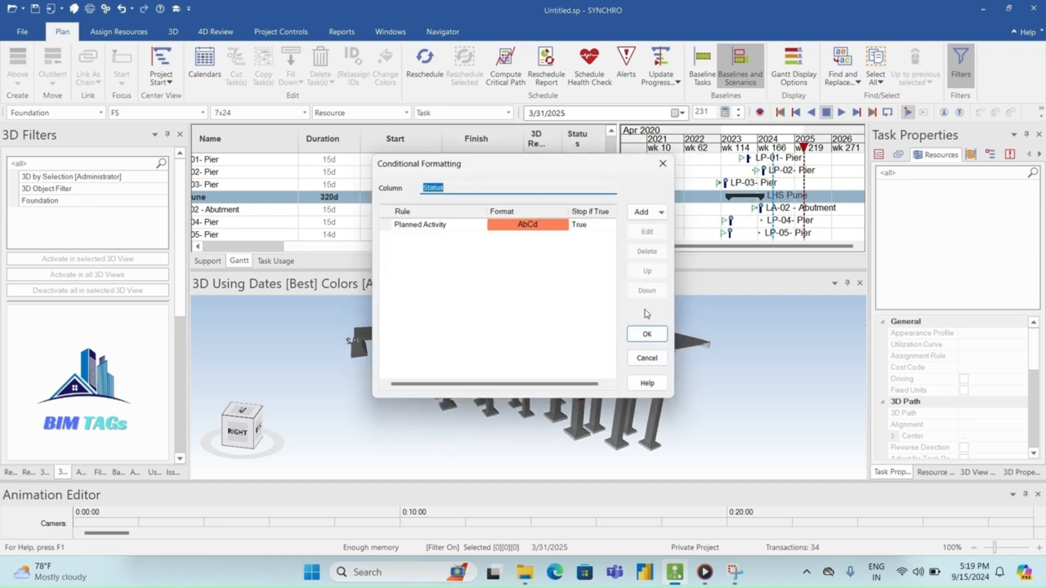
pyautogui.click(644, 216)
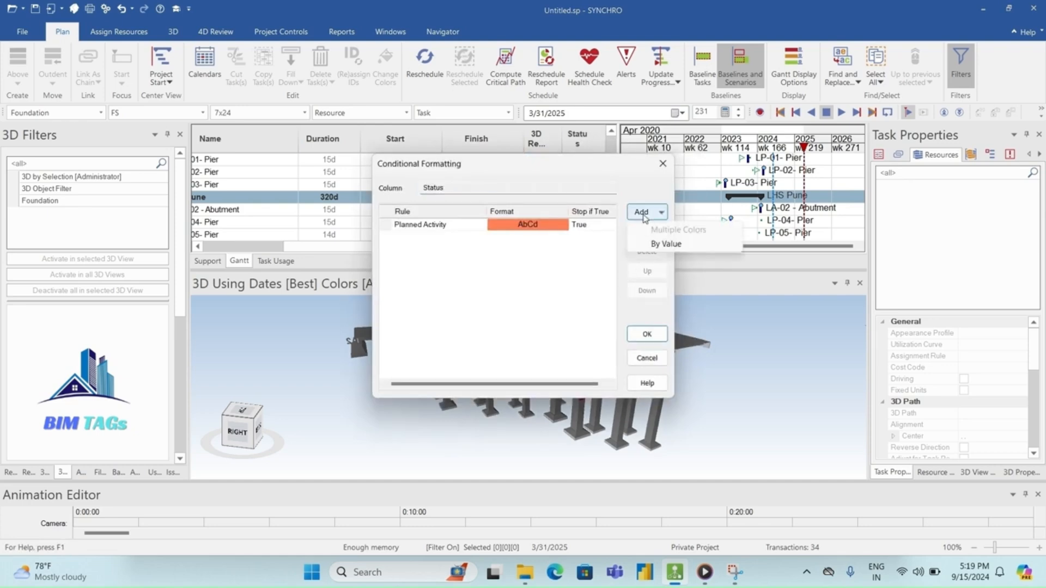
pyautogui.click(677, 248)
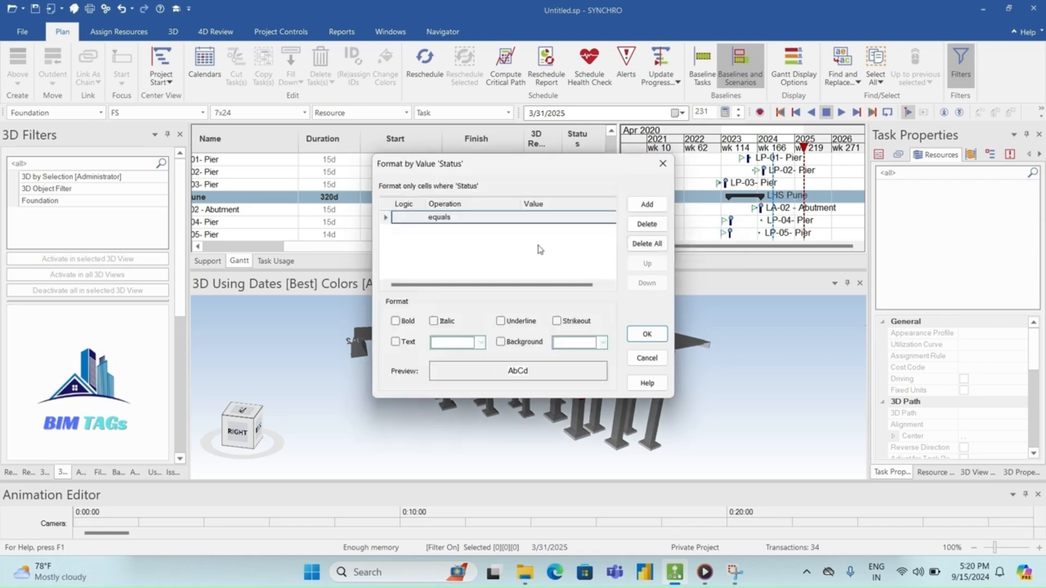
pyautogui.click(530, 217)
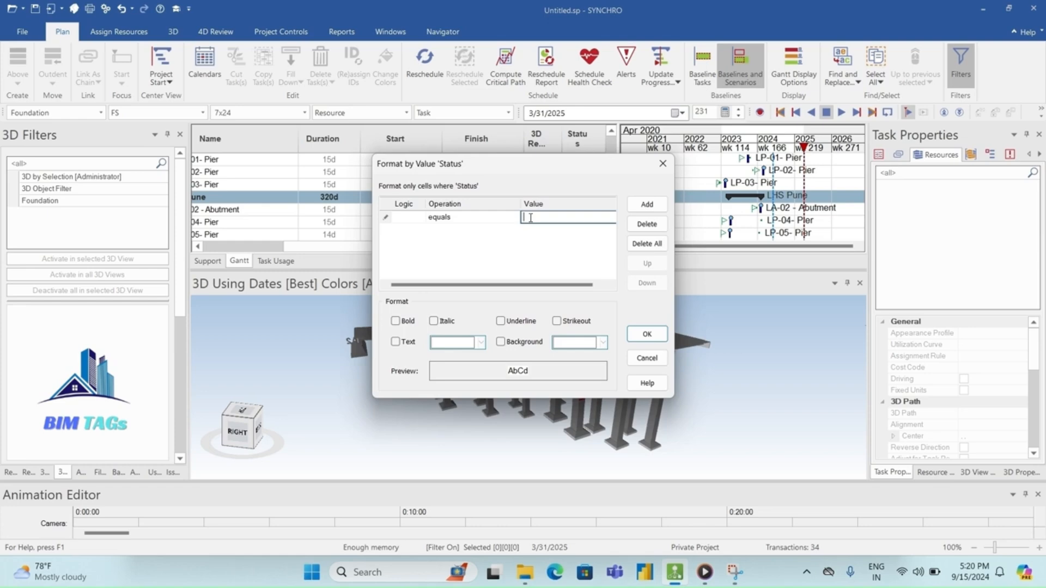
pyautogui.write('Started')
# - Give the Started rule a yellow background colour and accept its format
pyautogui.click(500, 342)
pyautogui.click(602, 343)
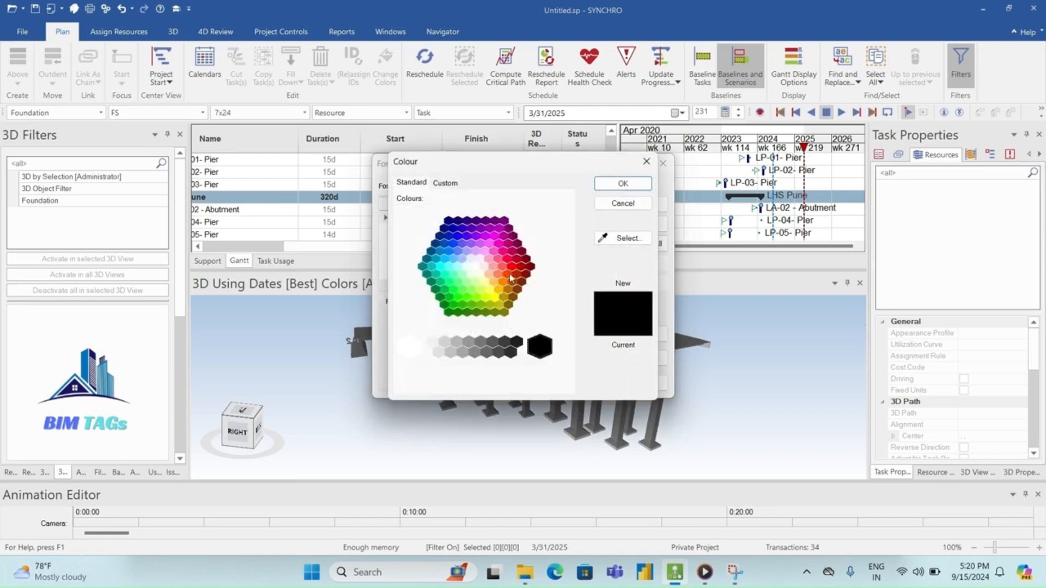
pyautogui.click(493, 297)
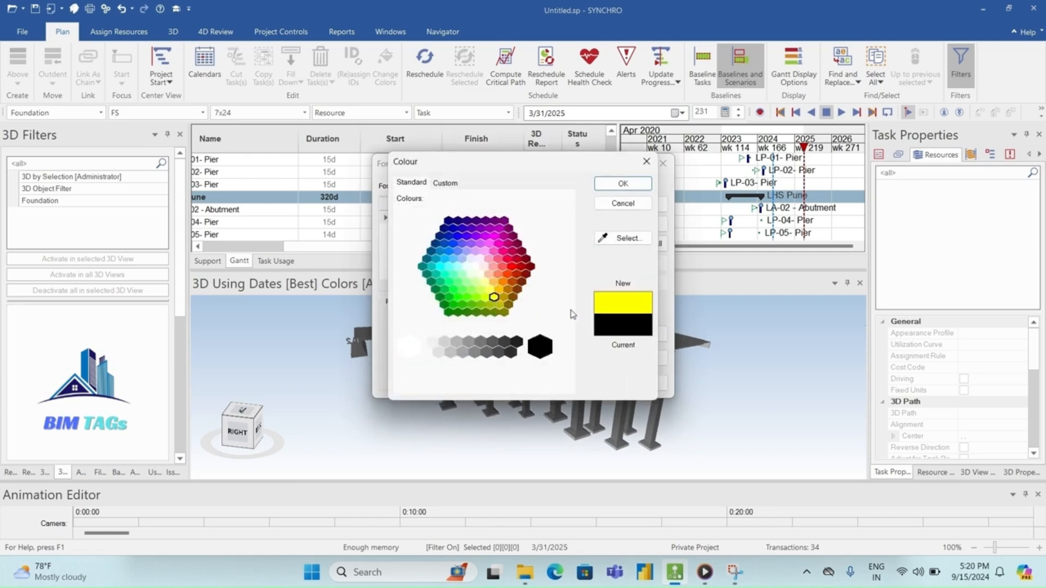
pyautogui.click(623, 184)
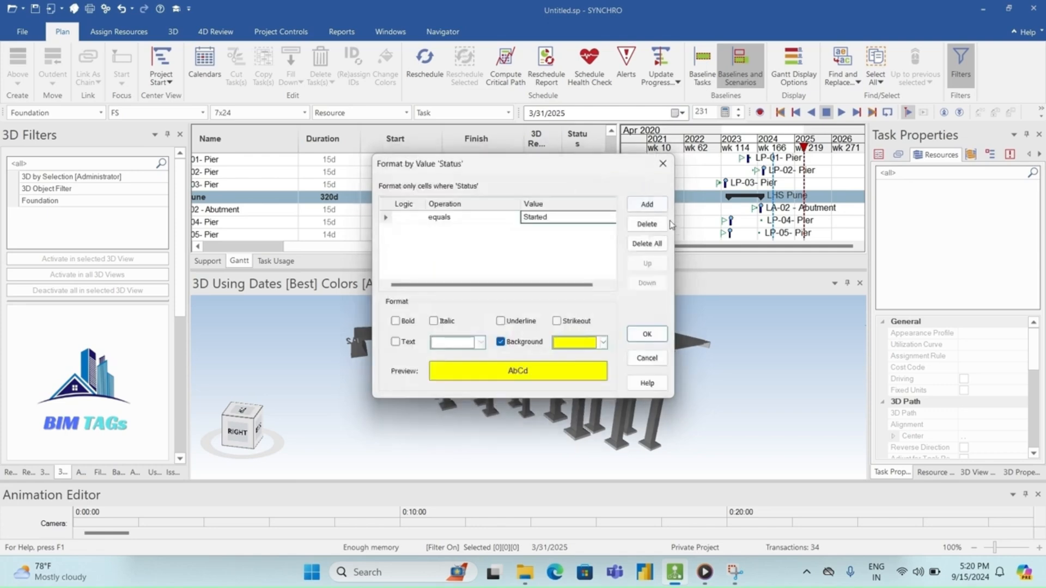
pyautogui.click(646, 333)
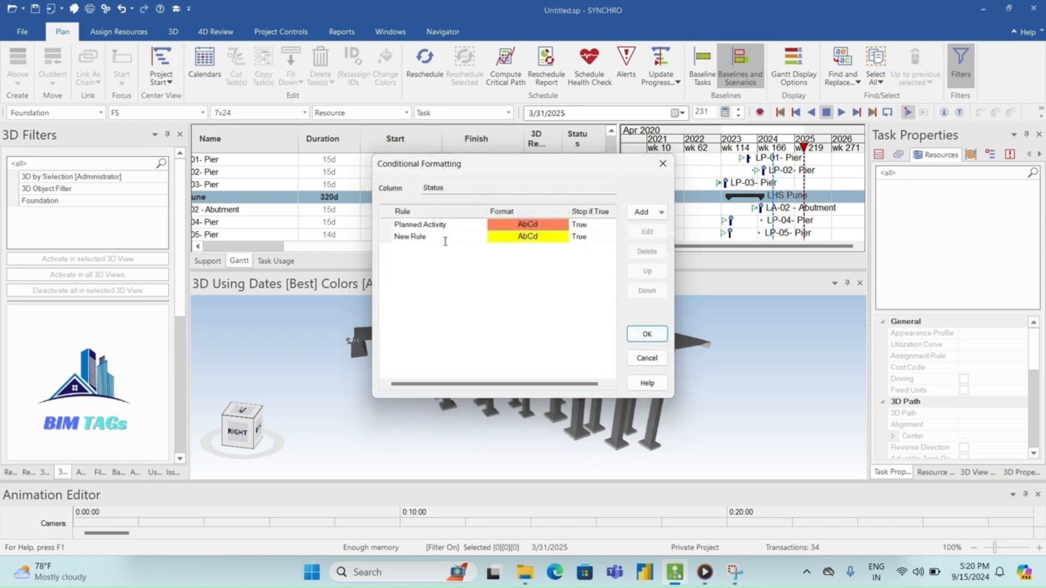
# - Rename the new yellow rule to Started Activity
pyautogui.doubleClick(397, 237)
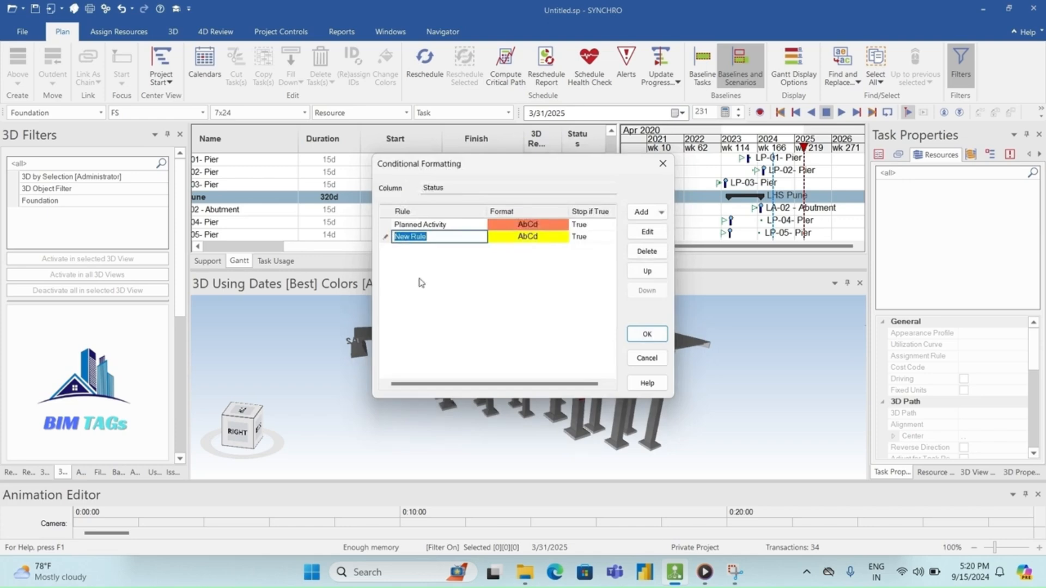
pyautogui.write('Started Activity')
pyautogui.click(453, 302)
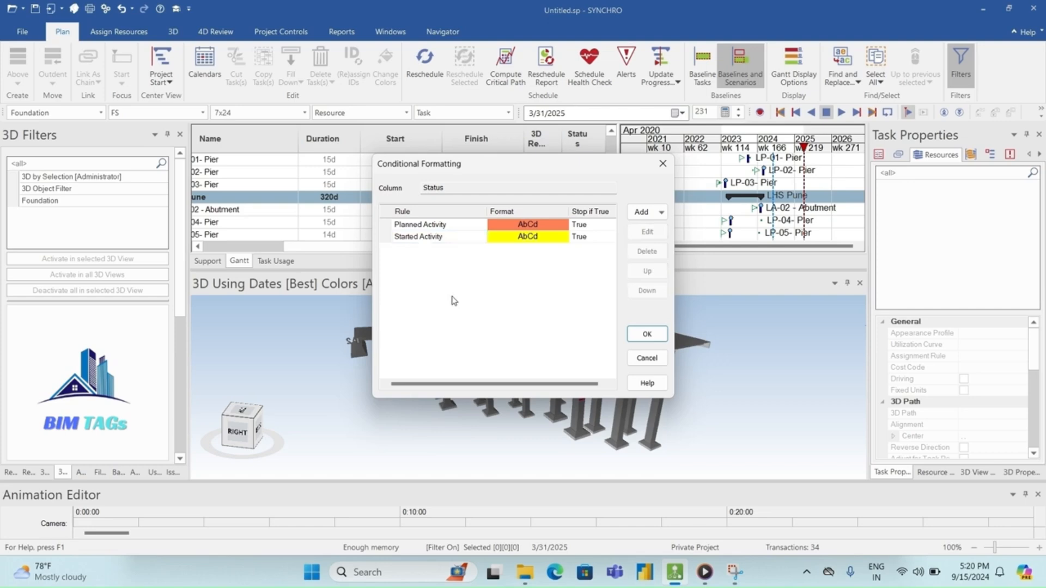
# - Add a third by-value formatting rule to the Status column for cells that equal Finished
pyautogui.click(664, 215)
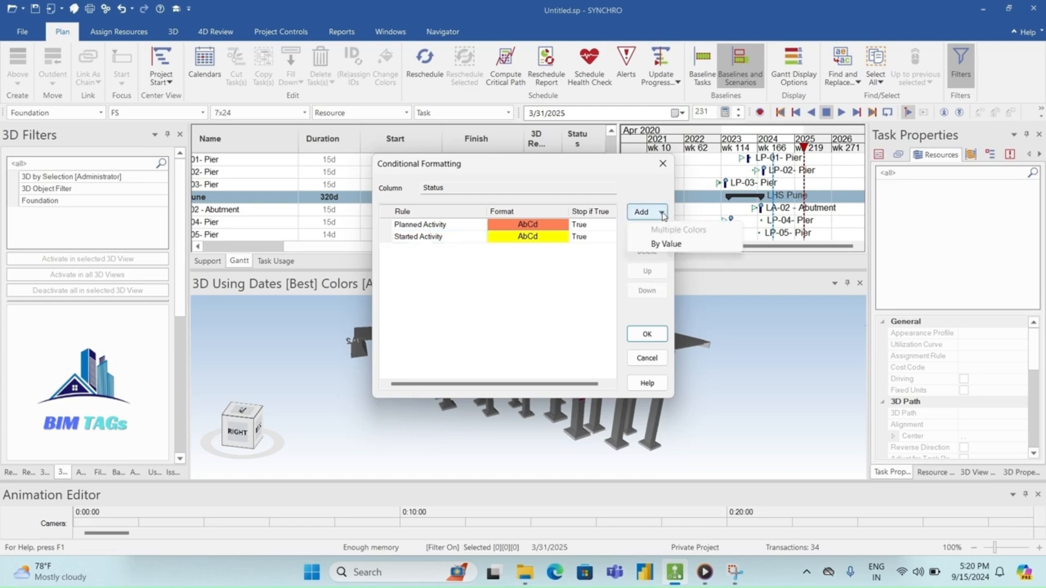
pyautogui.click(666, 243)
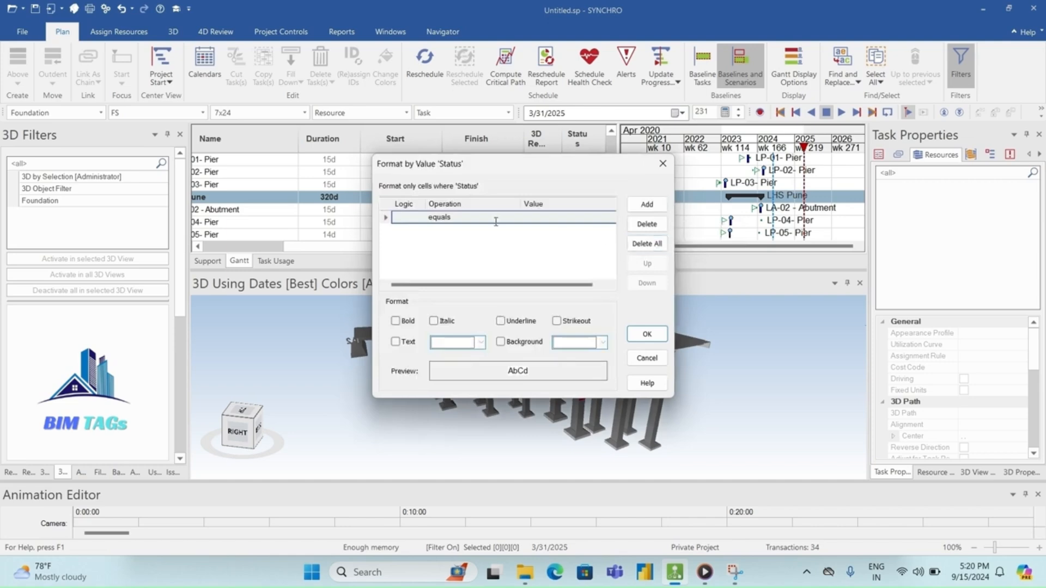
pyautogui.click(541, 216)
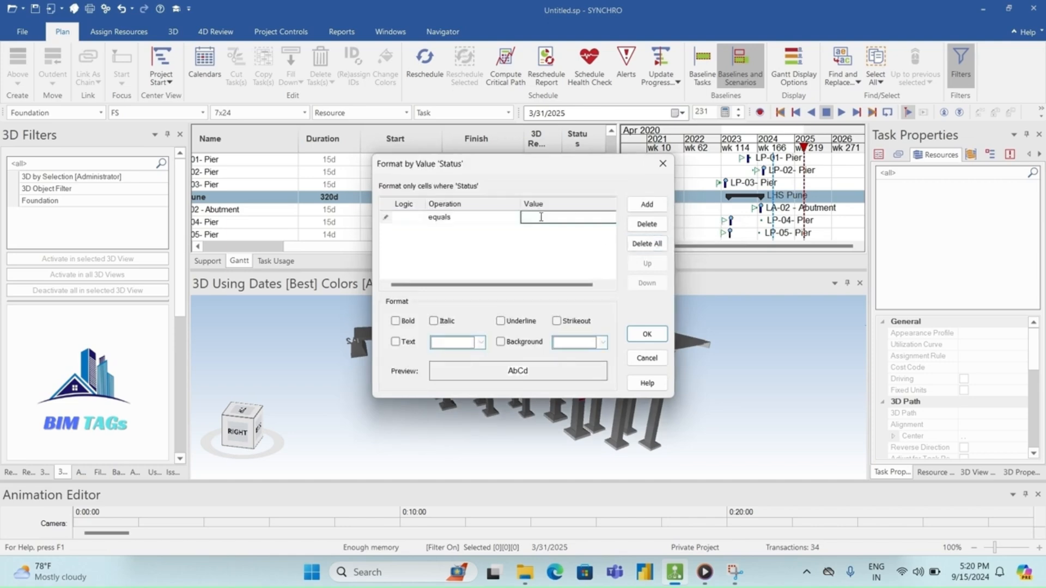
pyautogui.write('Finished')
# - Give the Finished rule a bright green background colour and accept its format
pyautogui.click(501, 341)
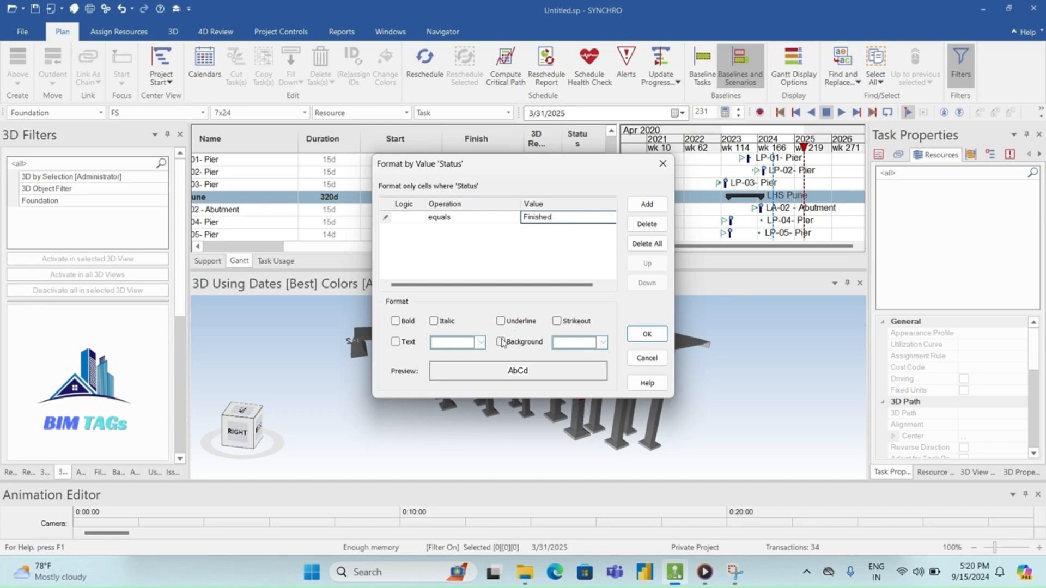
pyautogui.click(604, 342)
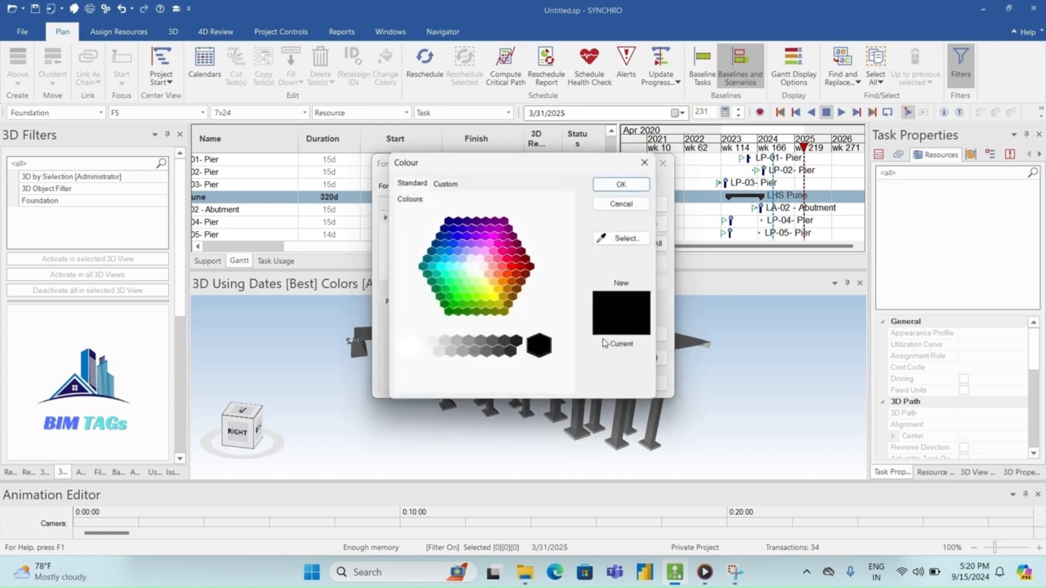
pyautogui.click(457, 298)
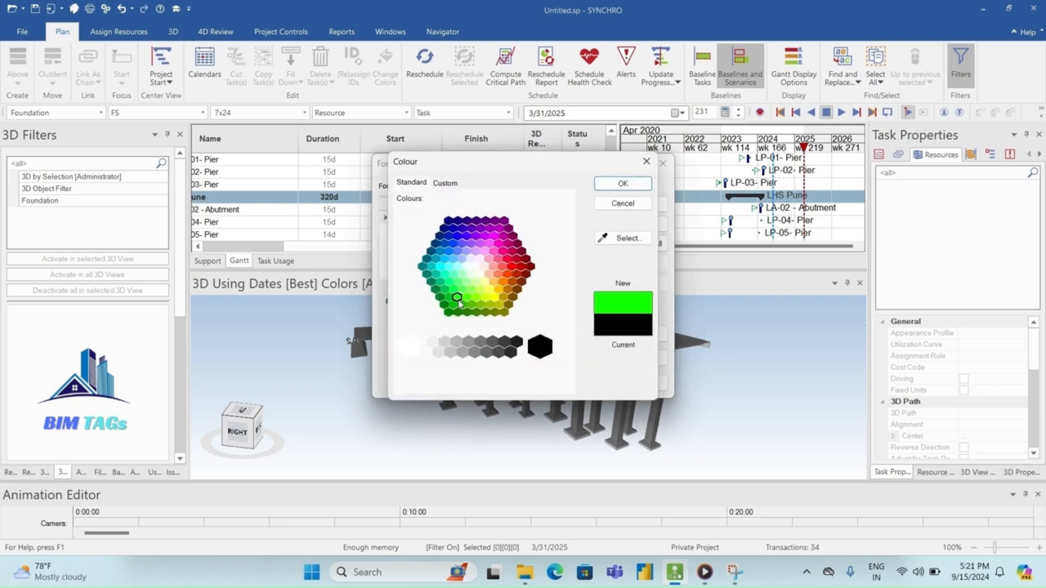
pyautogui.click(627, 183)
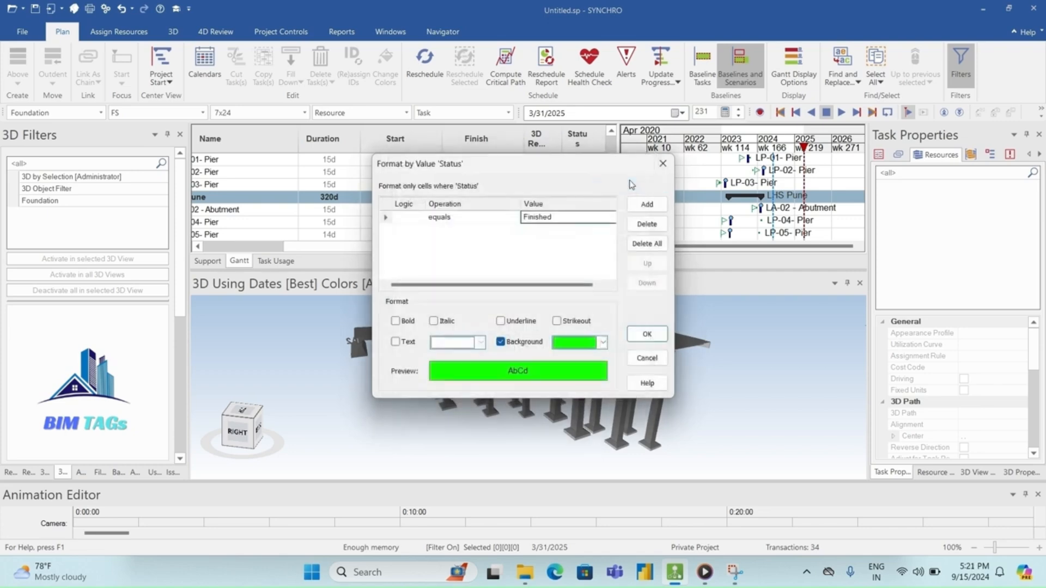
pyautogui.click(647, 334)
# - Rename the new green rule to Finished Activity, apply the conditional formatting and check the Status colours in the task table
pyautogui.click(430, 249)
pyautogui.moveTo(430, 248); pyautogui.dragTo(393, 249)
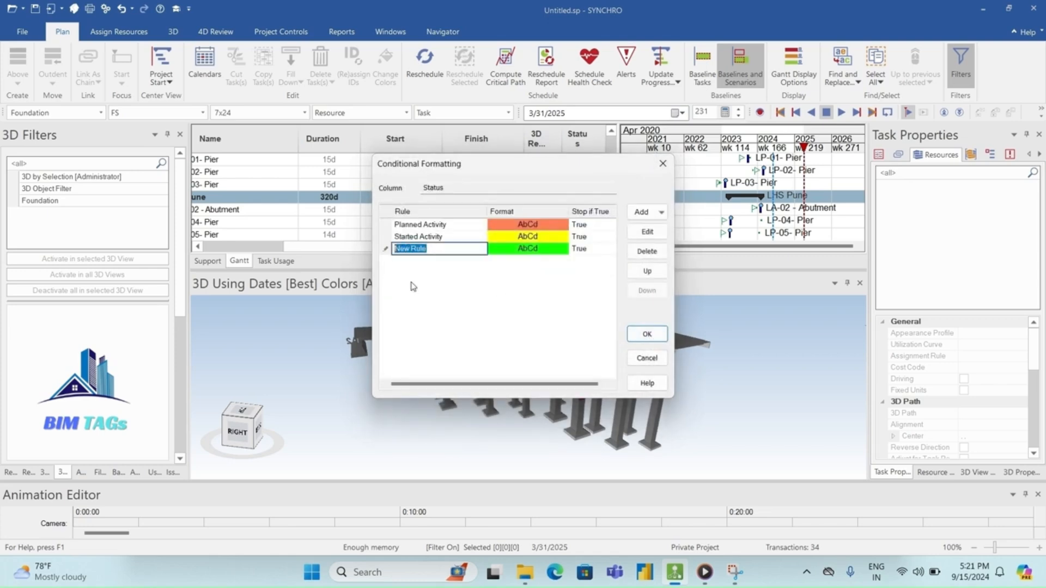
pyautogui.write('Finished Activity')
pyautogui.click(647, 333)
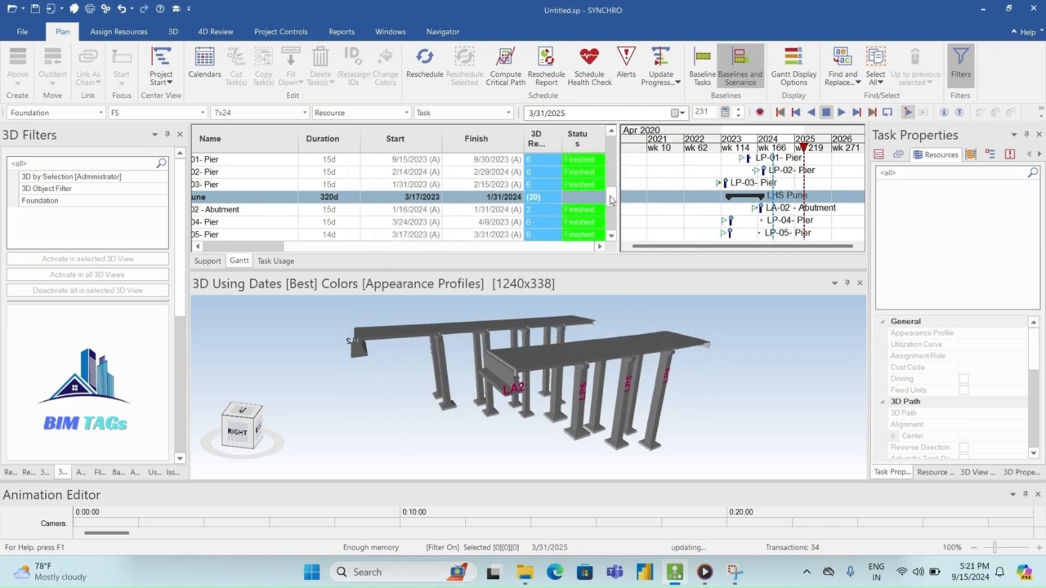
pyautogui.scroll(4, 612, 201)
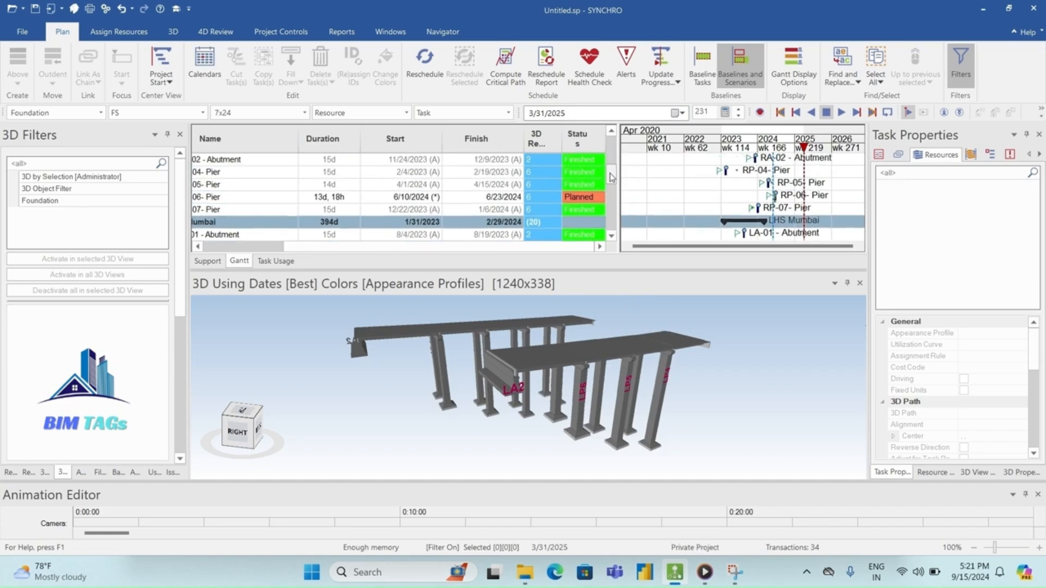
pyautogui.scroll(2, 611, 177)
pyautogui.scroll(3, 611, 170)
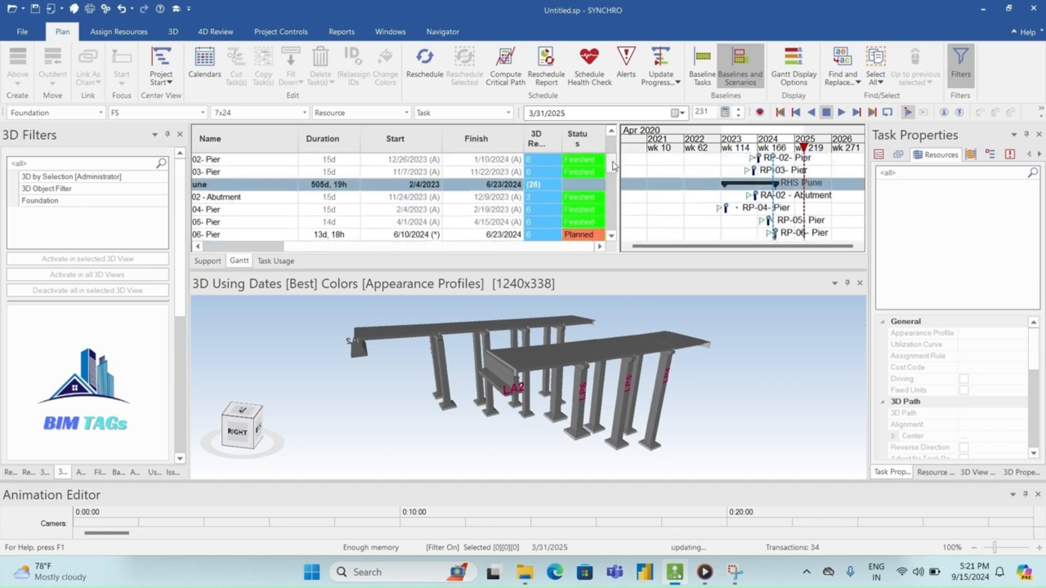
# - Colour the 3D view by Task Table Column, using the Status column, and inspect the recoloured viaduct
pyautogui.moveTo(612, 156); pyautogui.dragTo(575, 375)
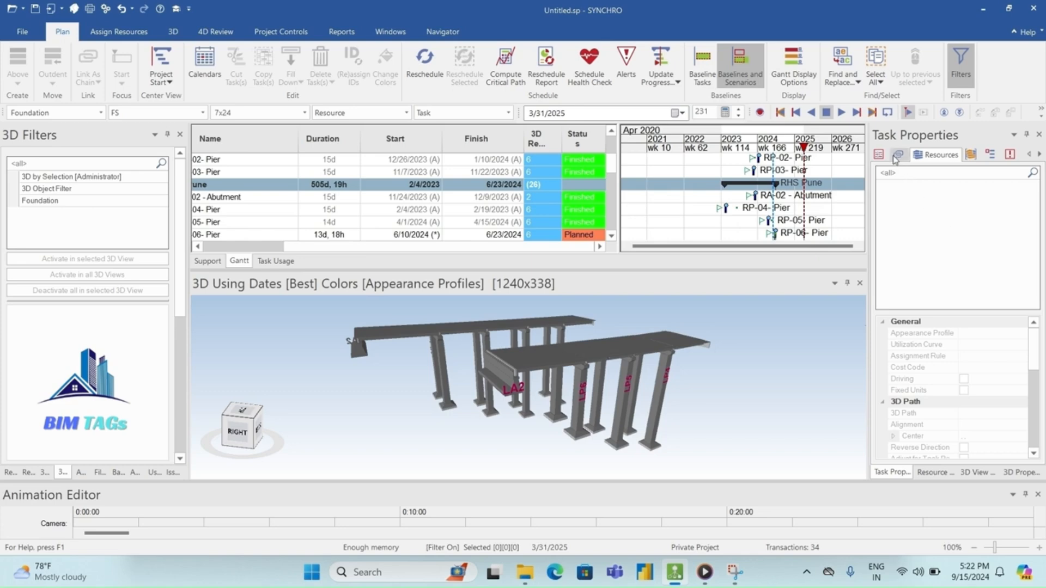
pyautogui.click(975, 472)
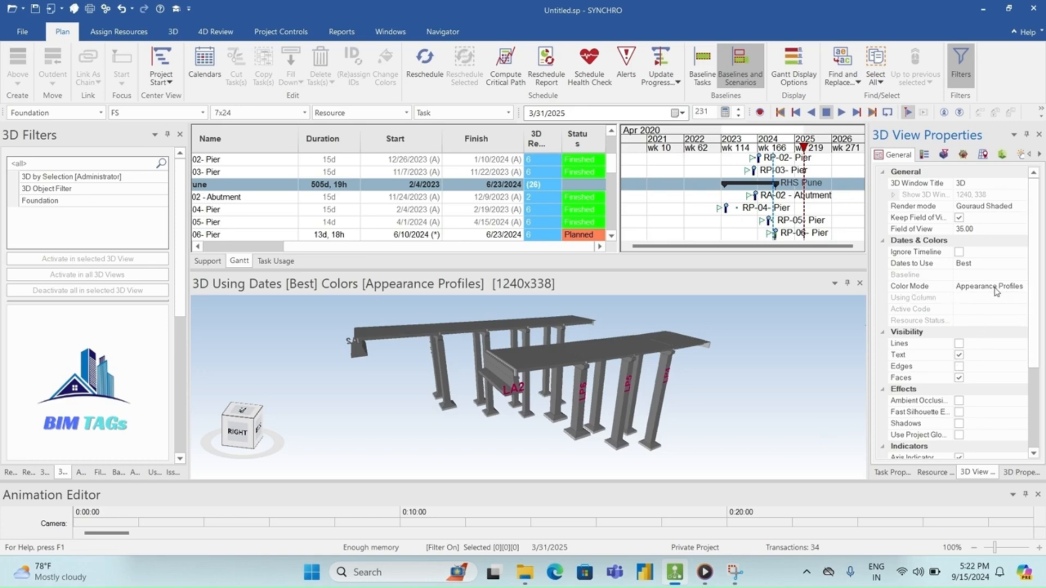
pyautogui.click(1018, 290)
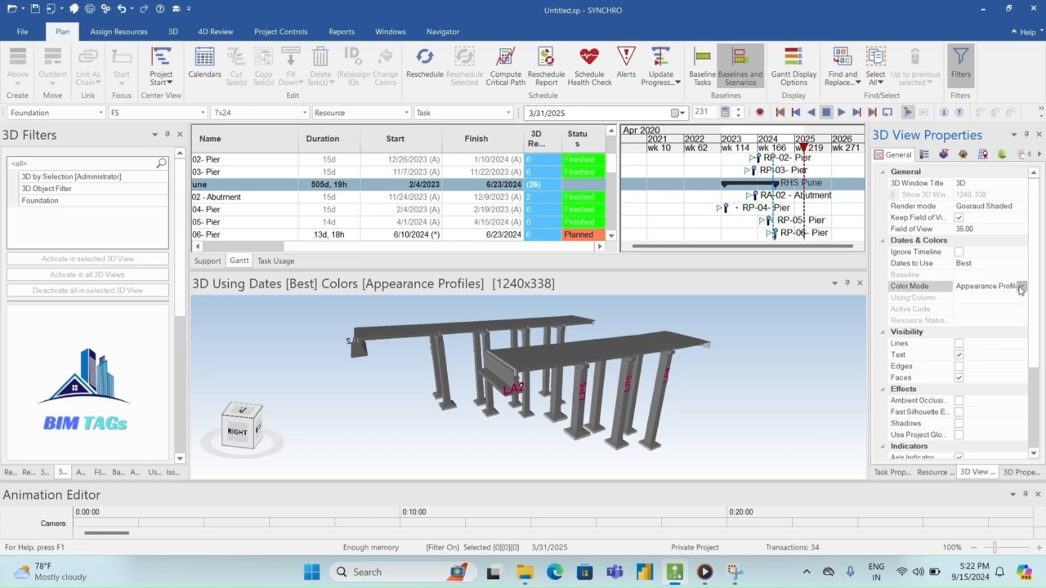
pyautogui.click(1020, 287)
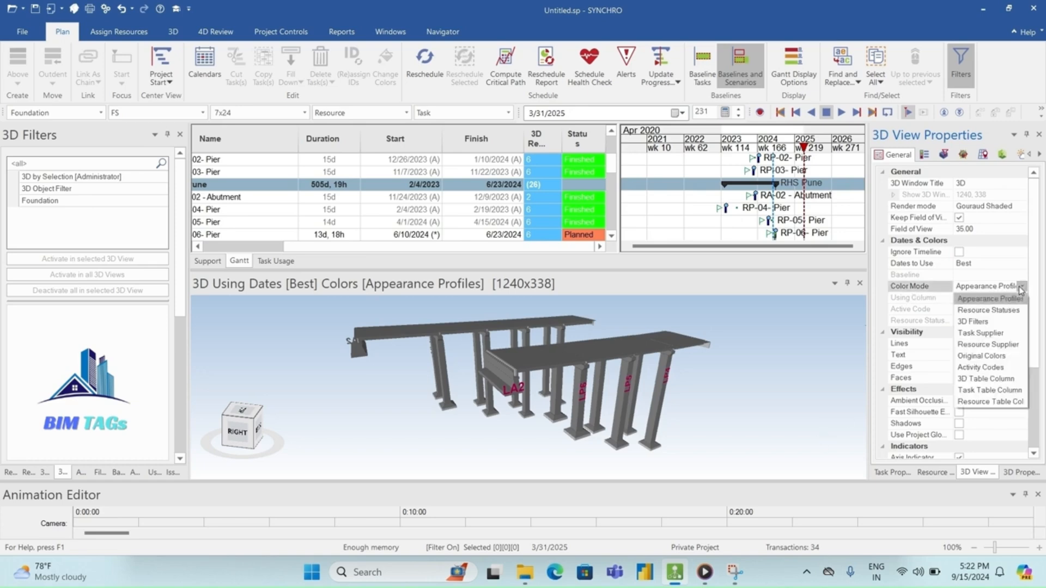
pyautogui.click(978, 391)
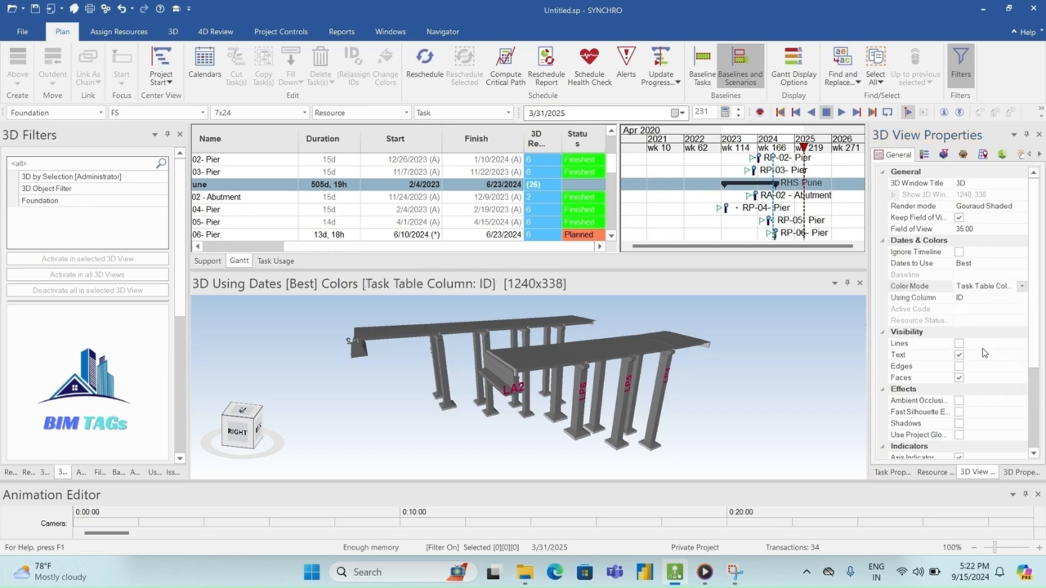
pyautogui.click(981, 298)
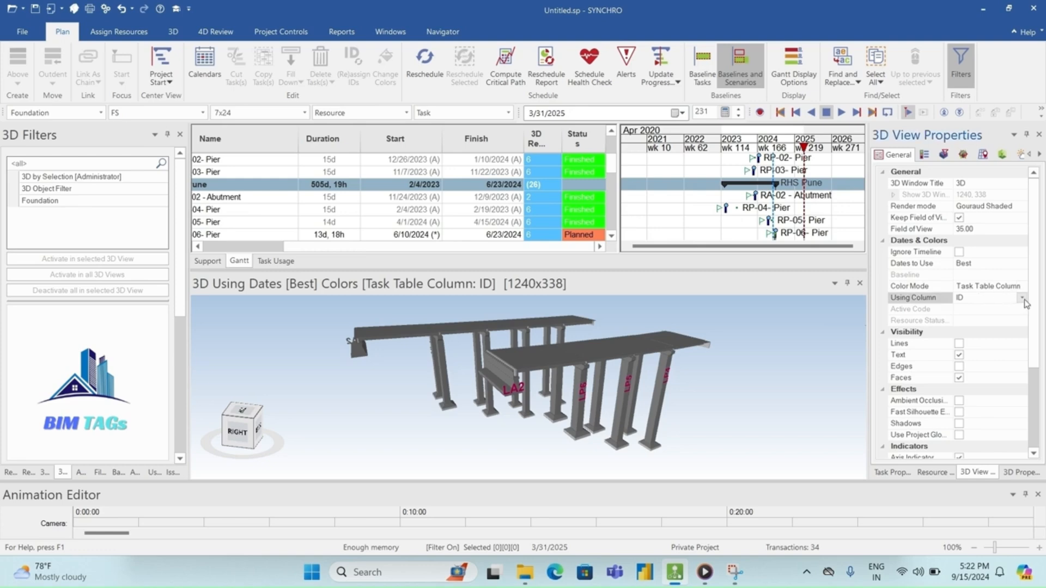
pyautogui.click(1022, 298)
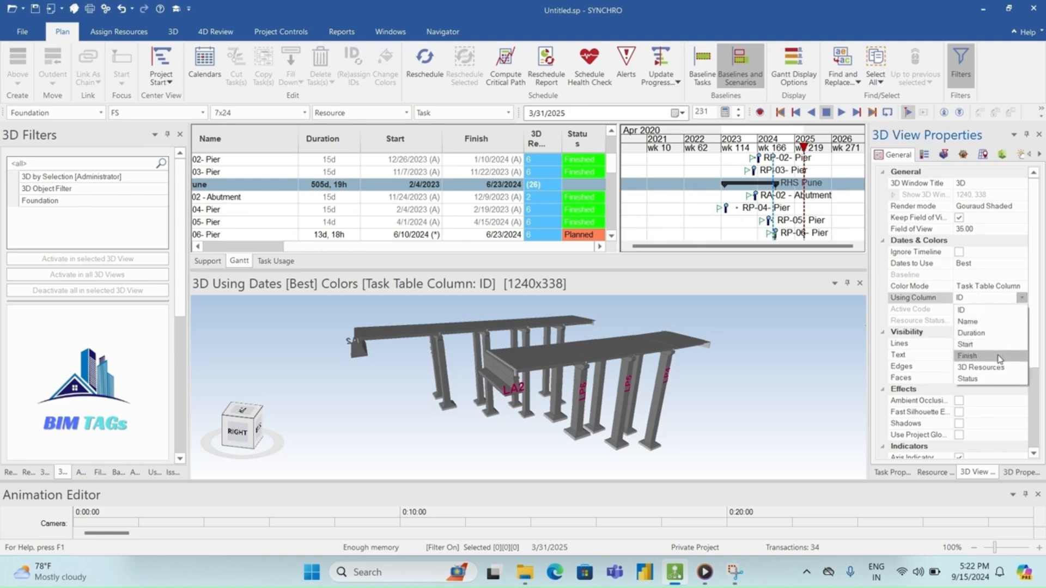
pyautogui.click(995, 378)
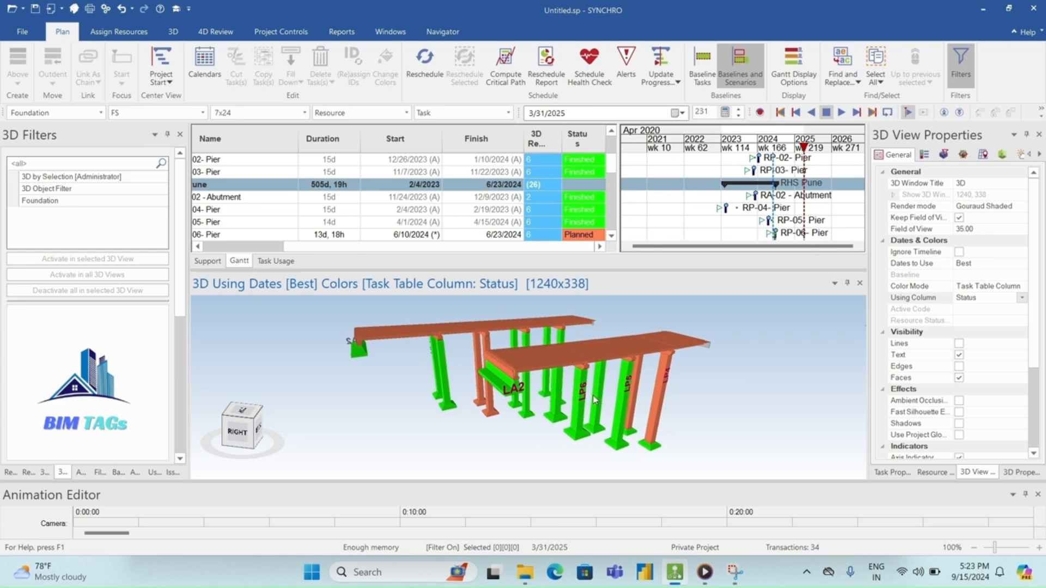
pyautogui.moveTo(594, 399); pyautogui.dragTo(537, 411)
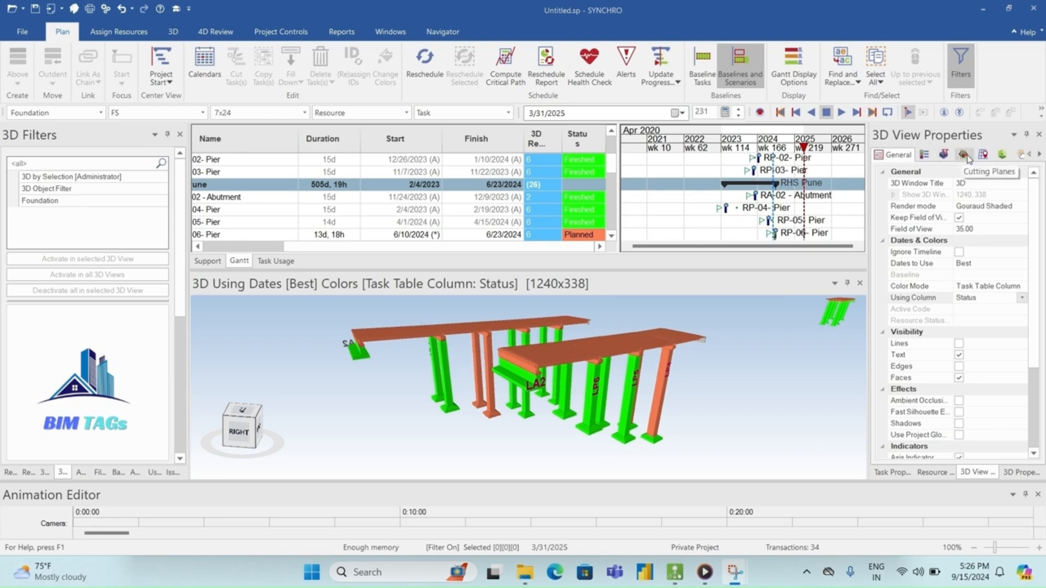
# - Show the legend of the Status formatting rules in the 3D view
pyautogui.click(926, 156)
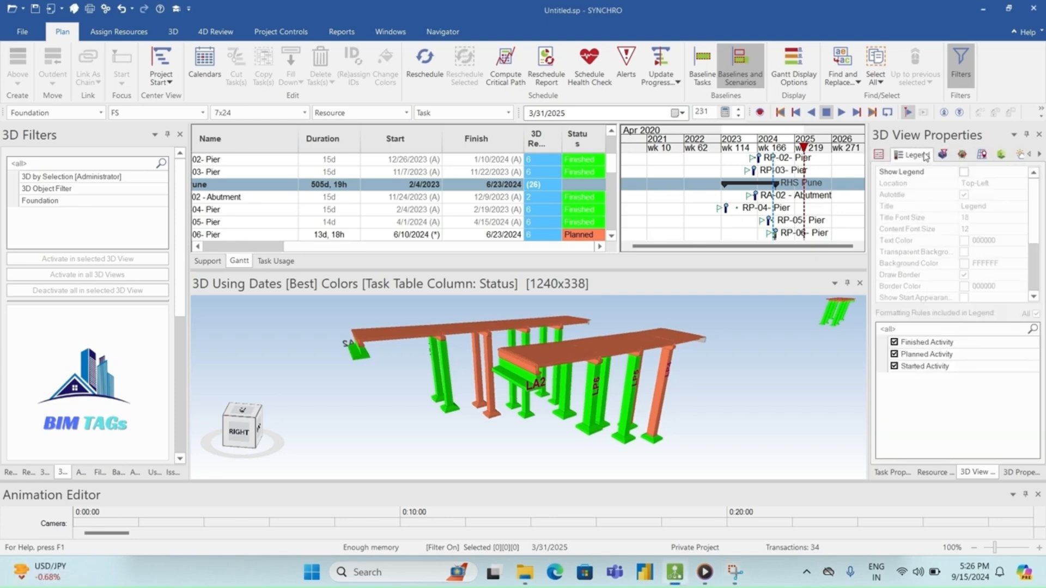
pyautogui.click(965, 177)
pyautogui.click(964, 172)
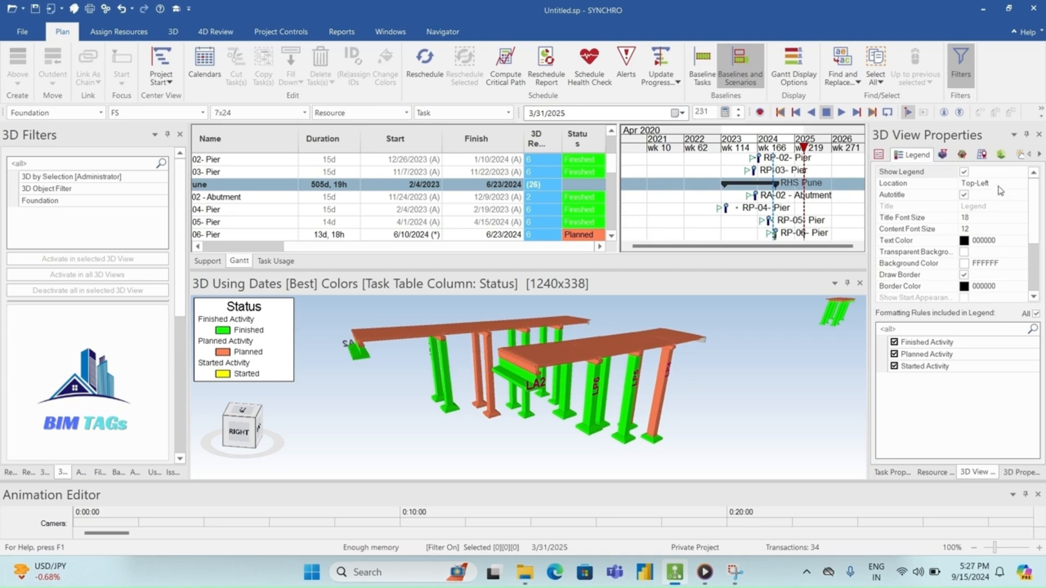
# - Try the legend at Bottom-Left, and settle on Top-Right as its location
pyautogui.click(1021, 185)
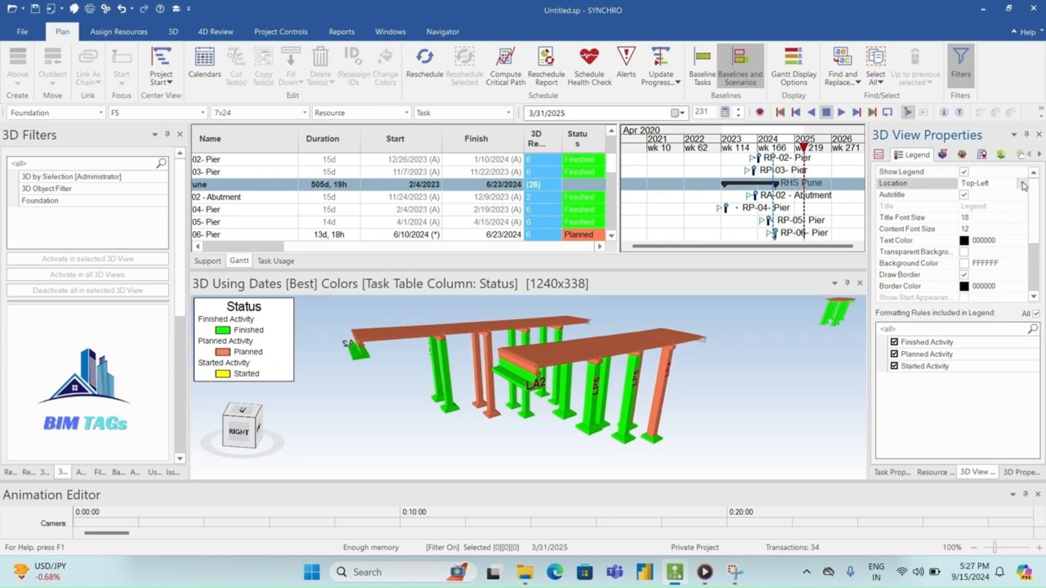
pyautogui.click(1022, 185)
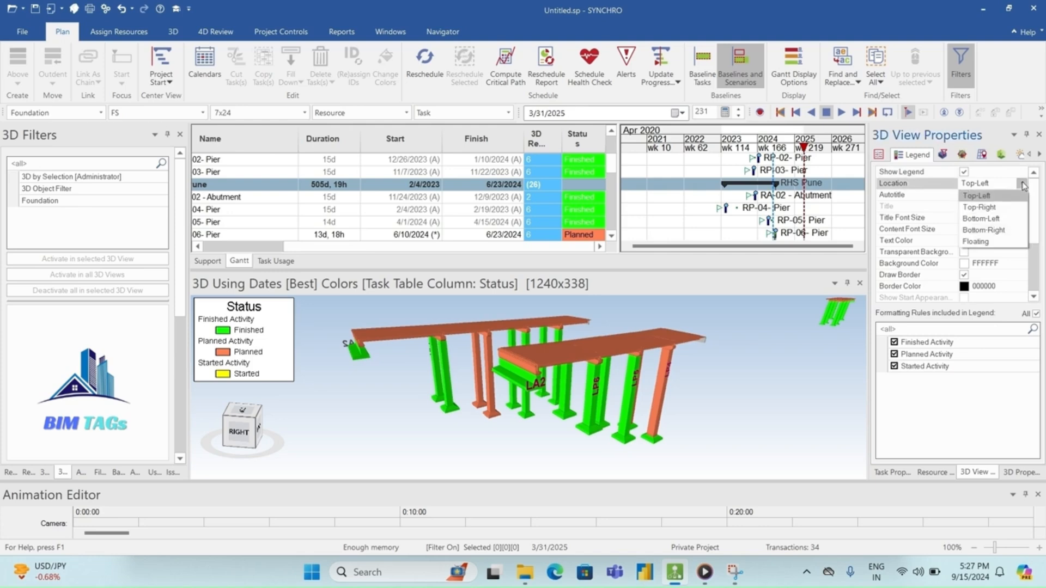
pyautogui.click(1006, 219)
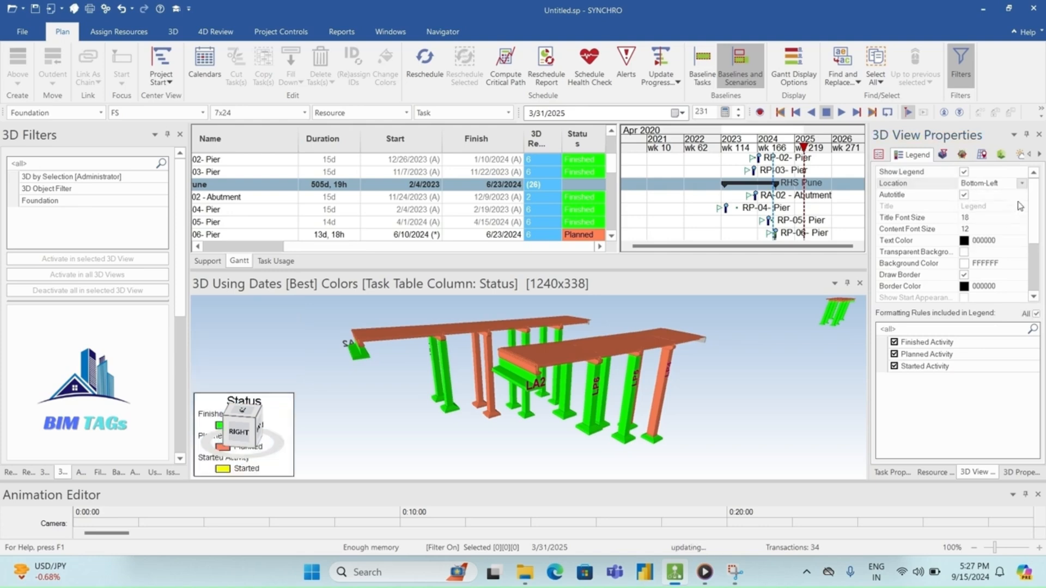
pyautogui.click(1022, 184)
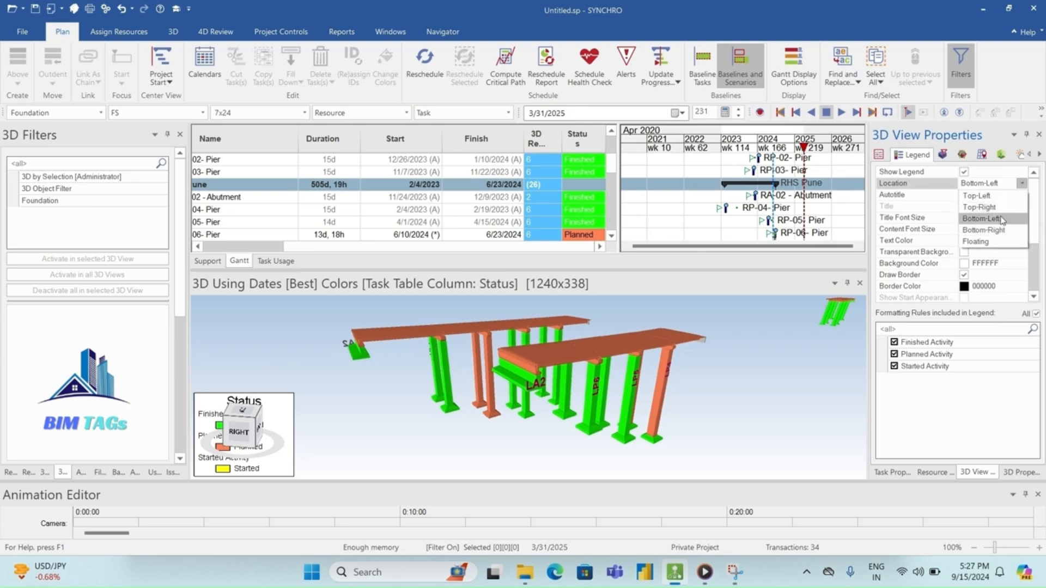
pyautogui.click(1012, 207)
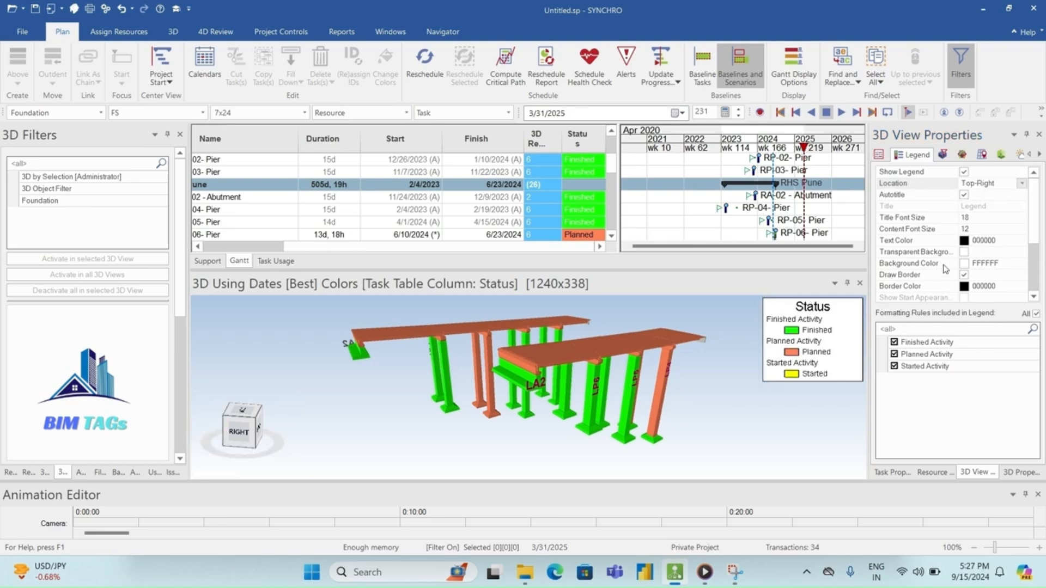
# - Set the legend's background colour to the off-white F8F8FF
pyautogui.click(1006, 264)
pyautogui.click(1022, 264)
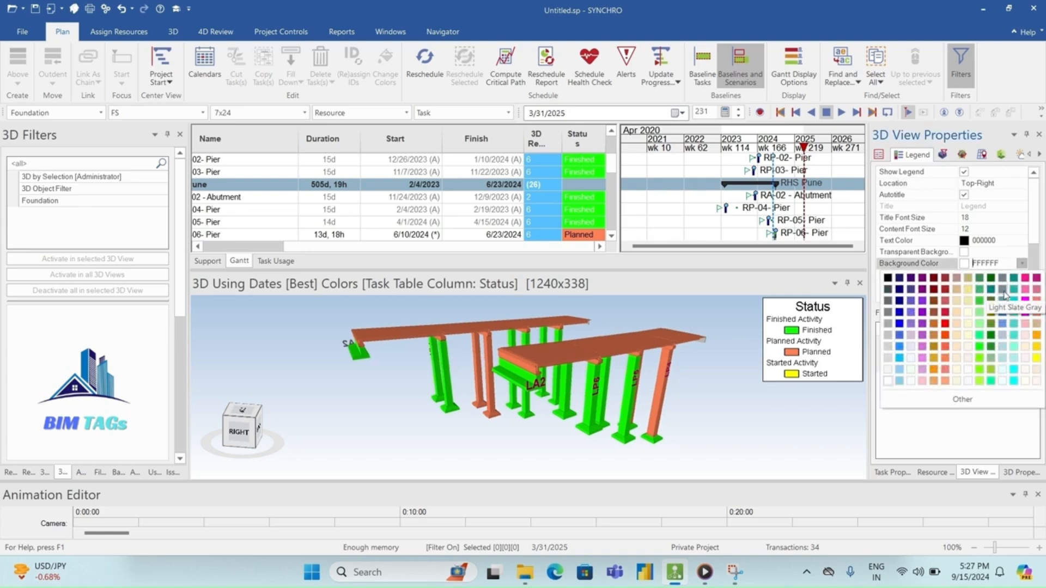
pyautogui.click(1034, 348)
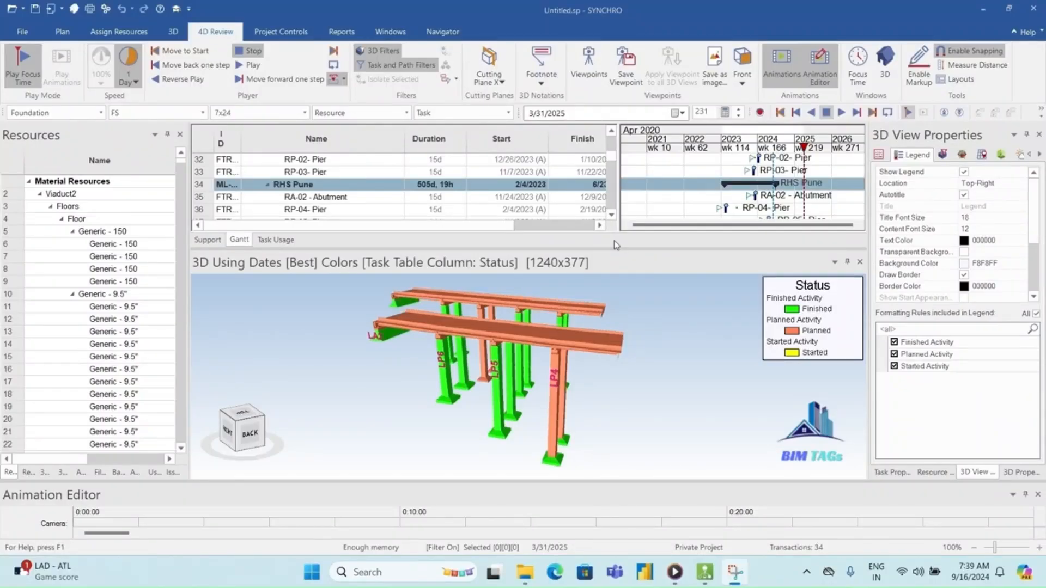
# - Start a 3D footnote and anchor it at the bottom corner of the foundation under pier LP4
pyautogui.click(538, 86)
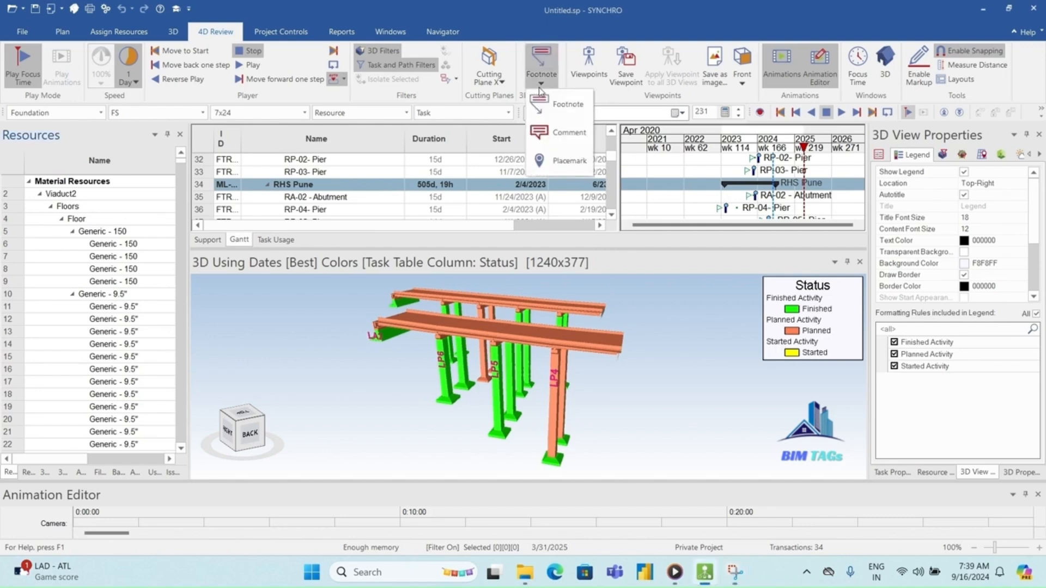
pyautogui.click(544, 162)
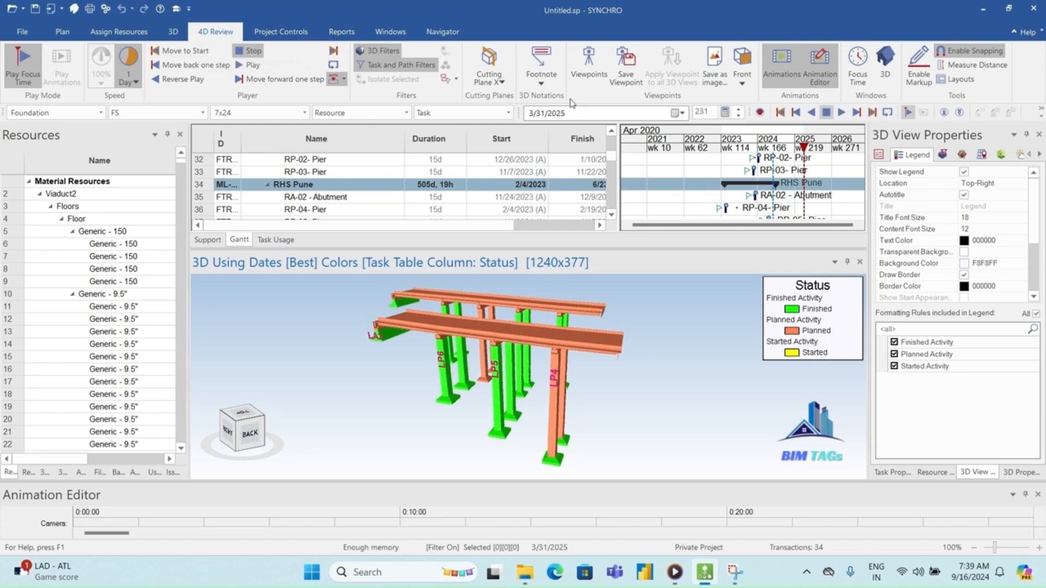
pyautogui.click(550, 87)
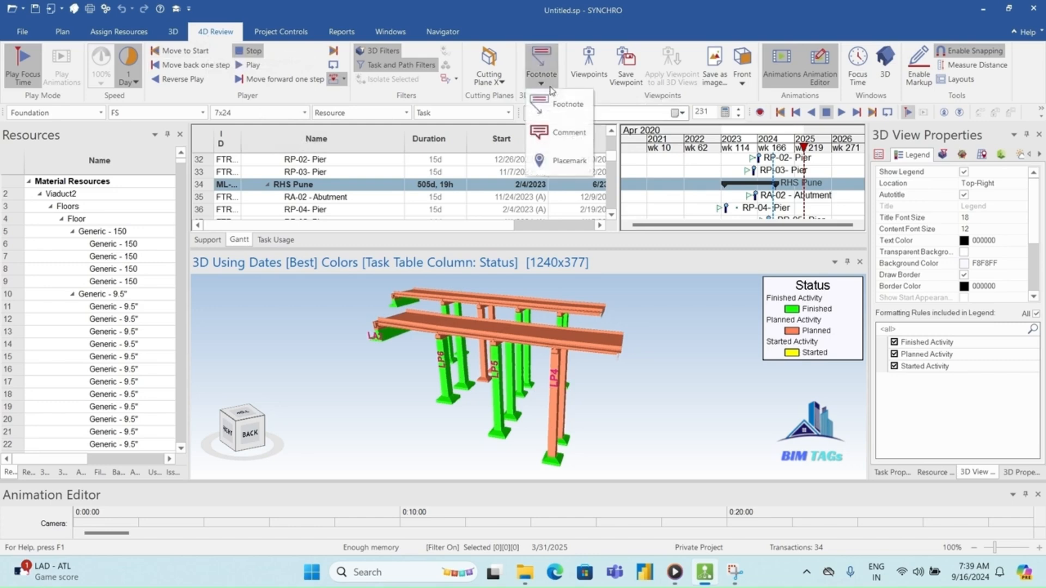
pyautogui.click(566, 103)
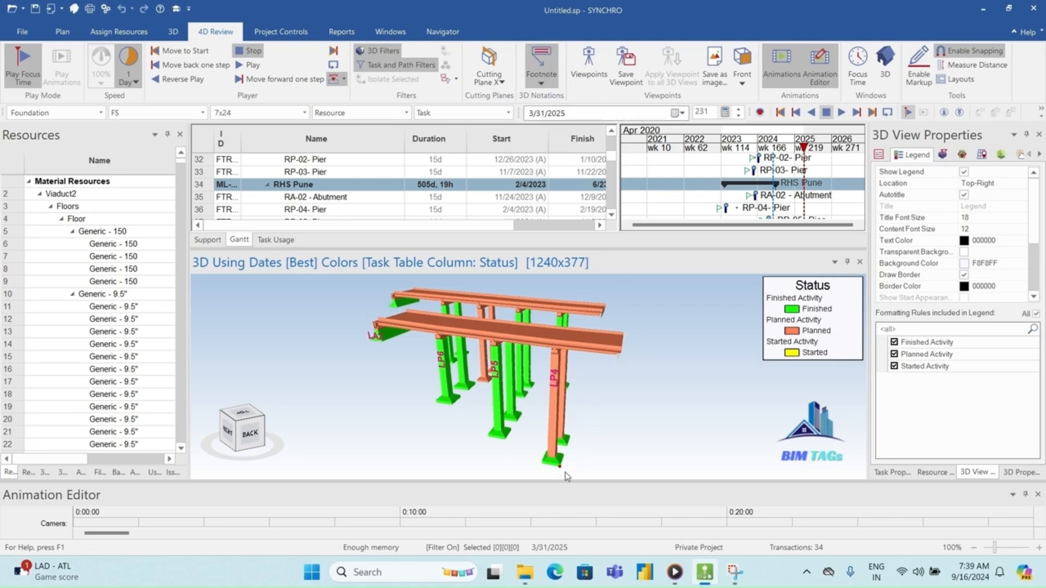
pyautogui.scroll(3, 566, 476)
pyautogui.scroll(5, 566, 477)
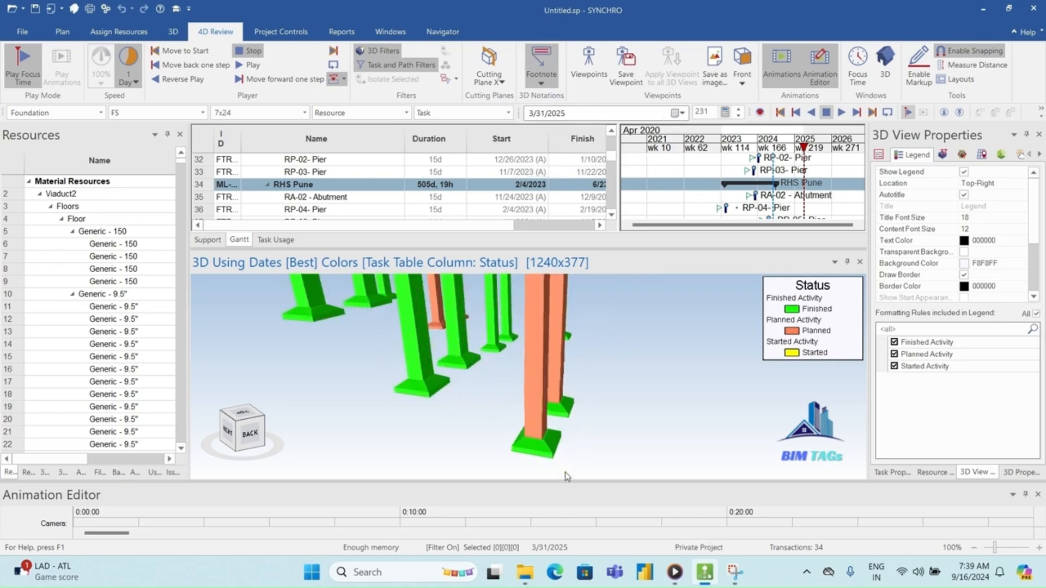
pyautogui.scroll(2, 542, 451)
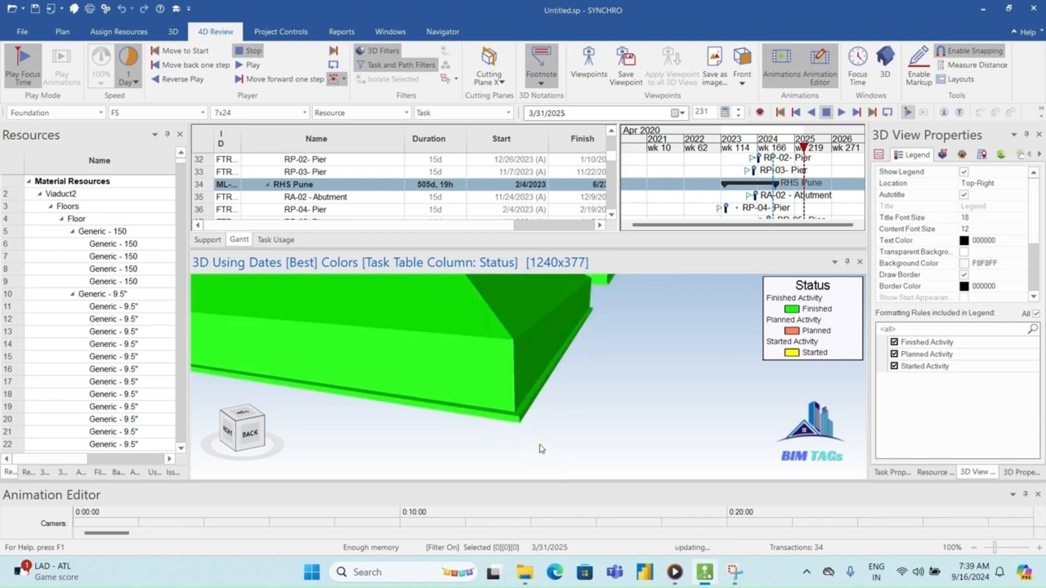
pyautogui.click(521, 425)
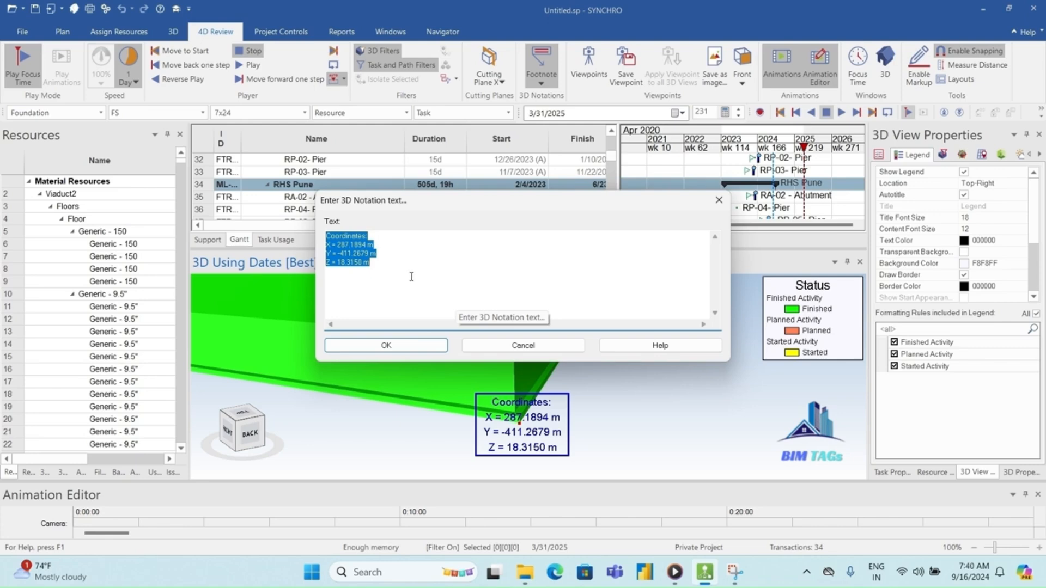
# - Replace the footnote's default coordinate text with Pier Foundation
pyautogui.click(363, 284)
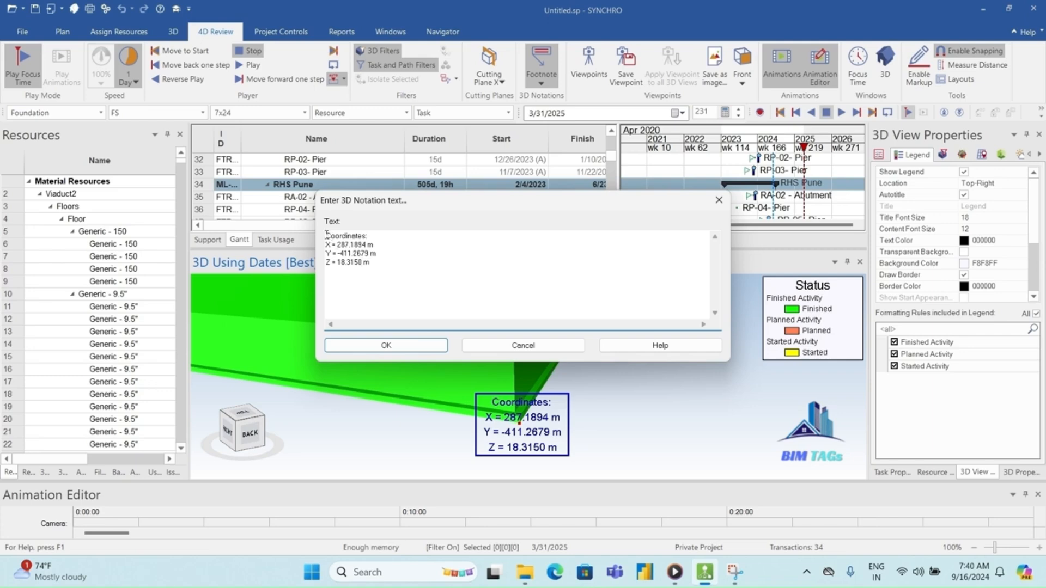
pyautogui.moveTo(326, 235); pyautogui.dragTo(412, 286)
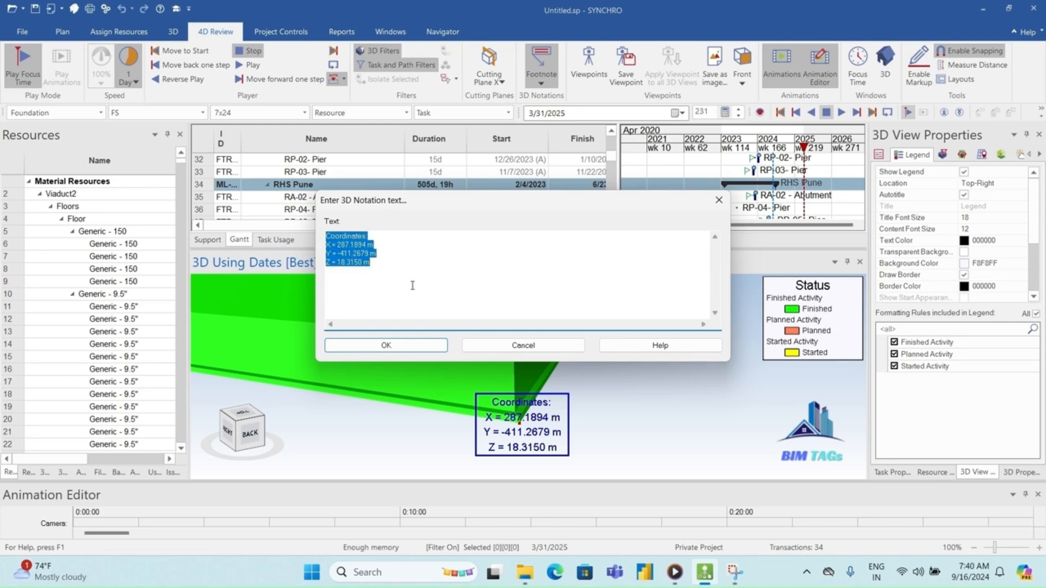
pyautogui.press('Delete')
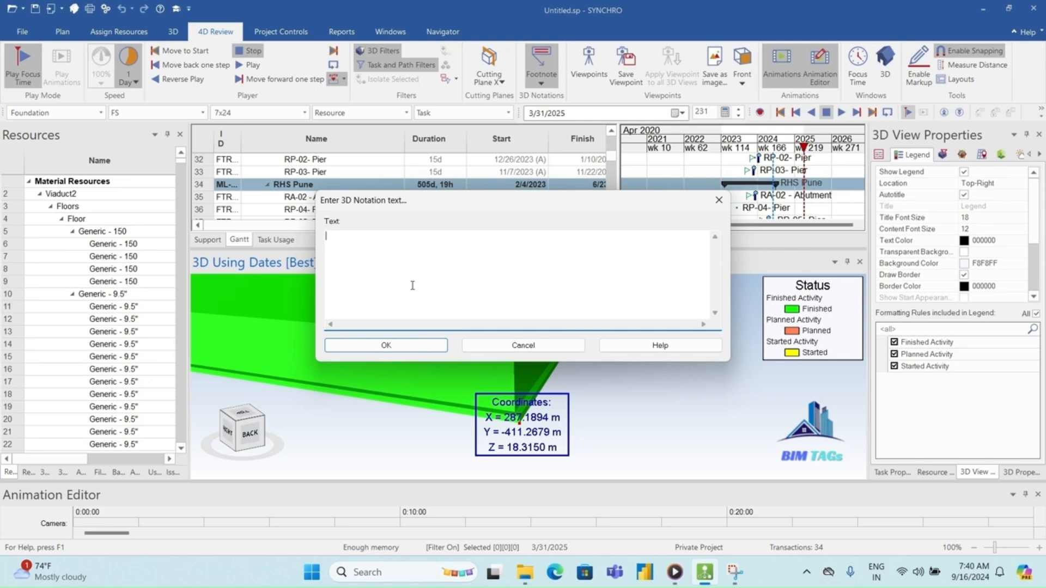
pyautogui.write('Pier Foundation')
pyautogui.click(405, 346)
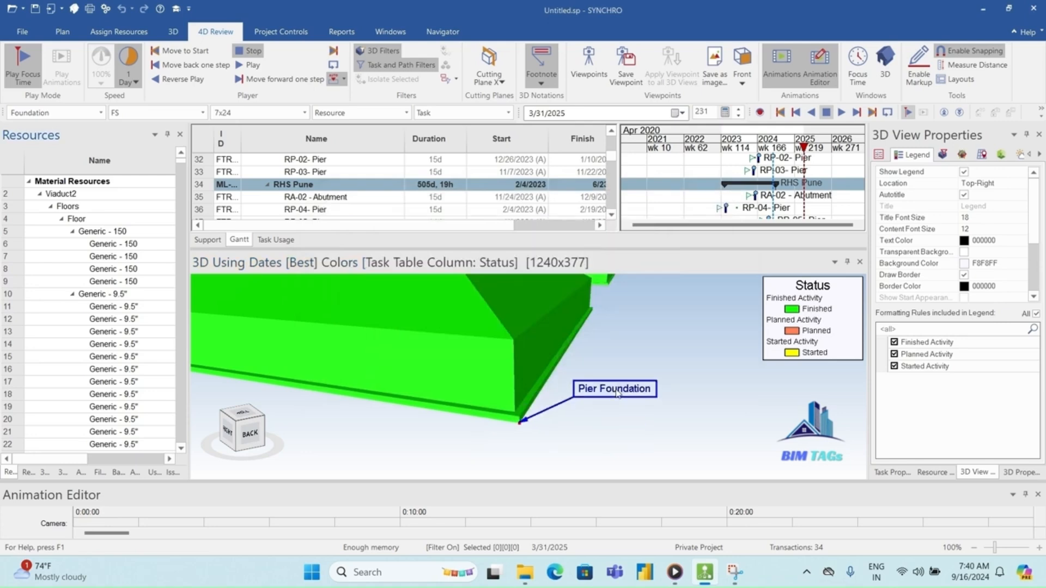
# - Place the Pier Foundation label beside the footing, replace New with 1 in the footnote's name, and check the label on the whole viaduct
pyautogui.click(617, 393)
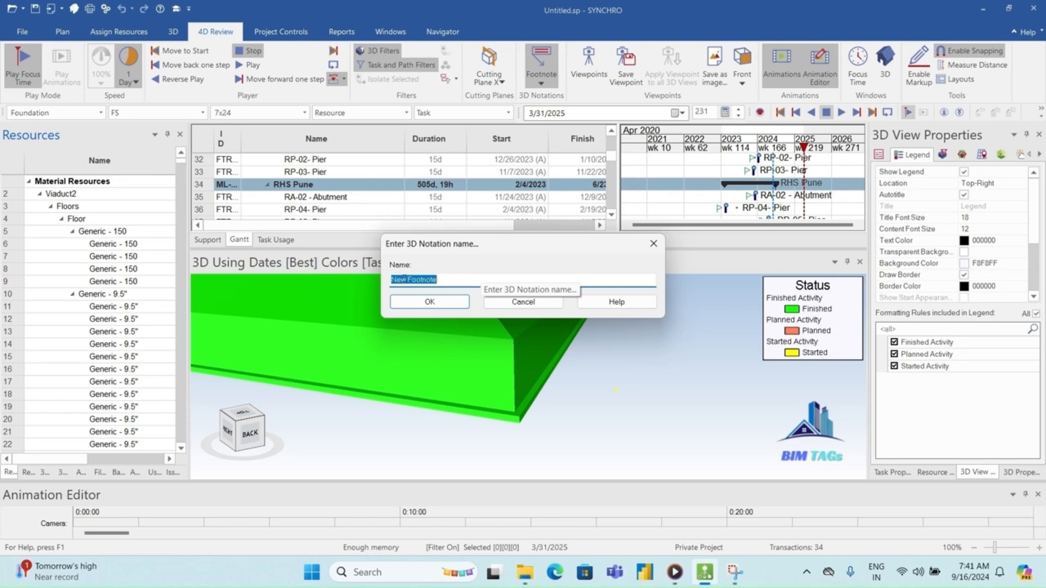
pyautogui.click(406, 279)
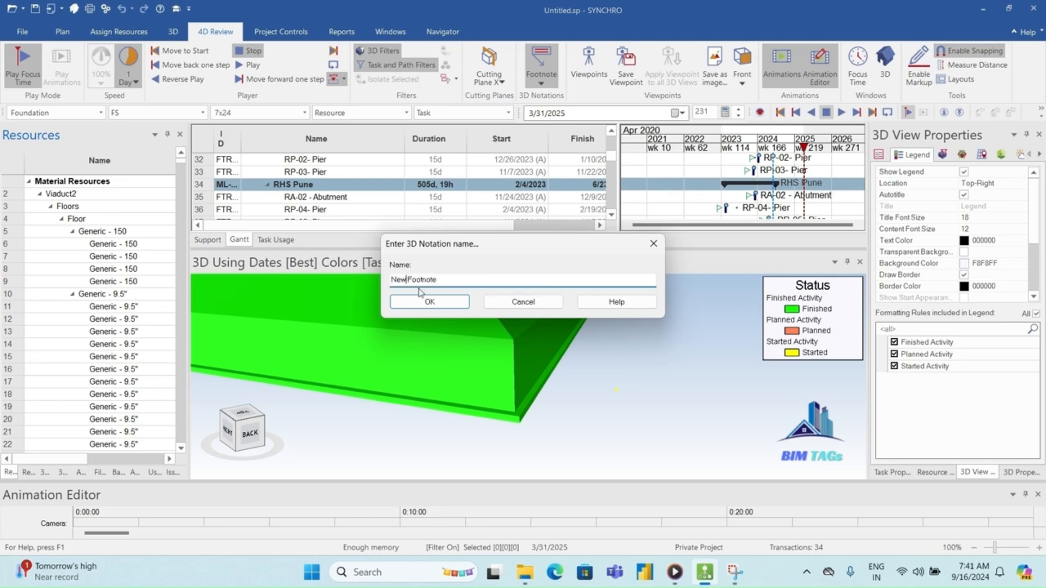
pyautogui.press('BackSpace')
pyautogui.press('BackSpace')
pyautogui.press('BackSpace')
pyautogui.press('BackSpace')
pyautogui.write('1')
pyautogui.click(429, 303)
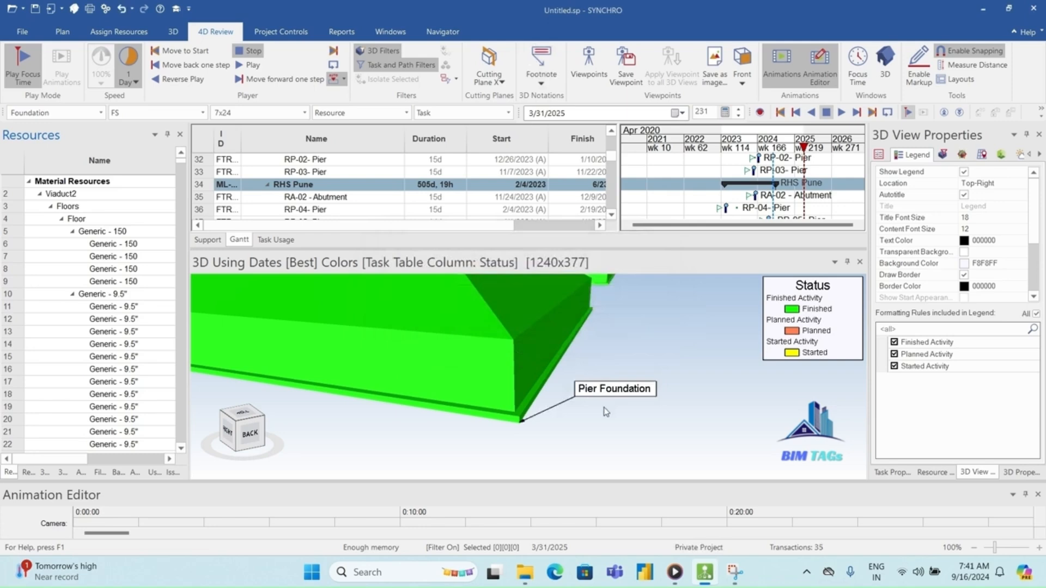
pyautogui.scroll(-3, 606, 420)
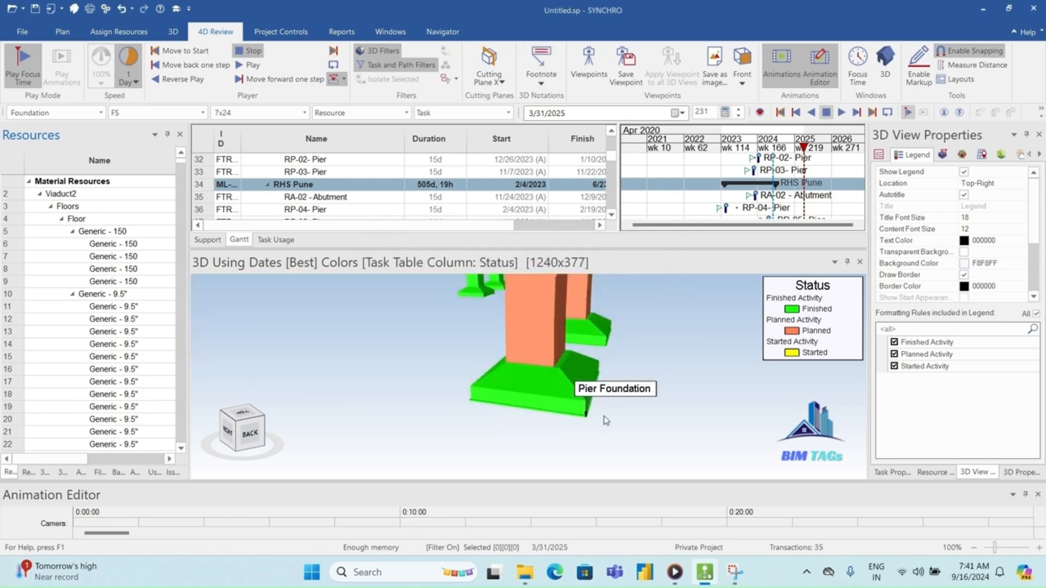
pyautogui.scroll(-5, 604, 421)
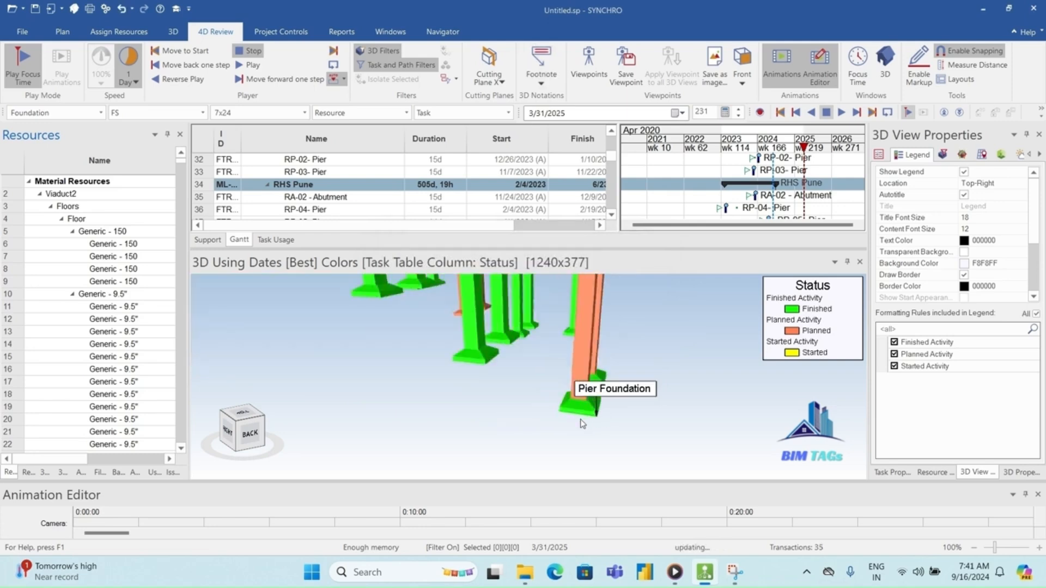
pyautogui.moveTo(580, 424); pyautogui.dragTo(538, 398)
pyautogui.scroll(-3, 532, 406)
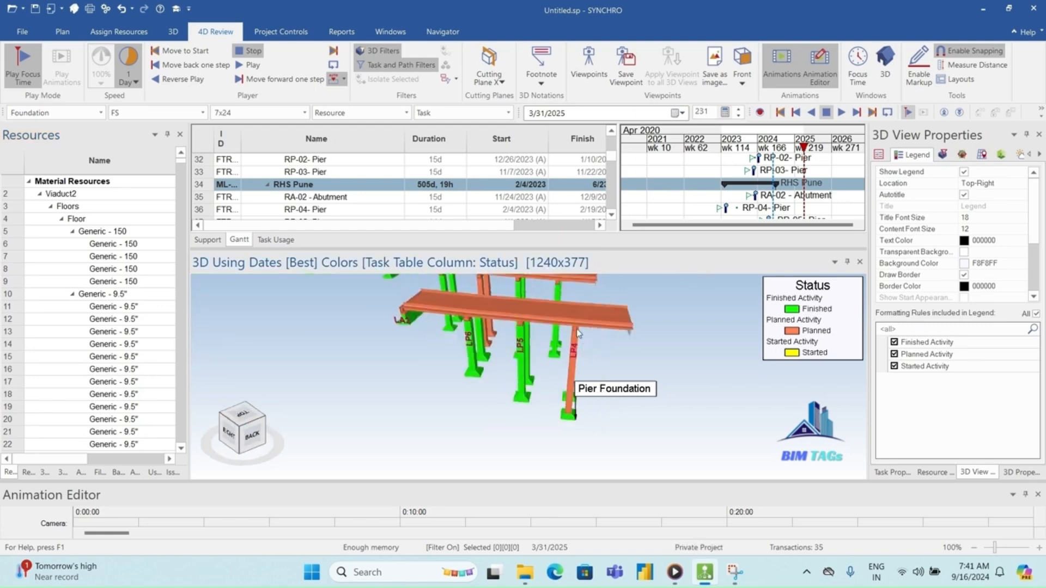
# - Start a 3D comment notation and anchor it on the side edge of the near deck between piers LP5 and LP4
pyautogui.scroll(-5, 577, 333)
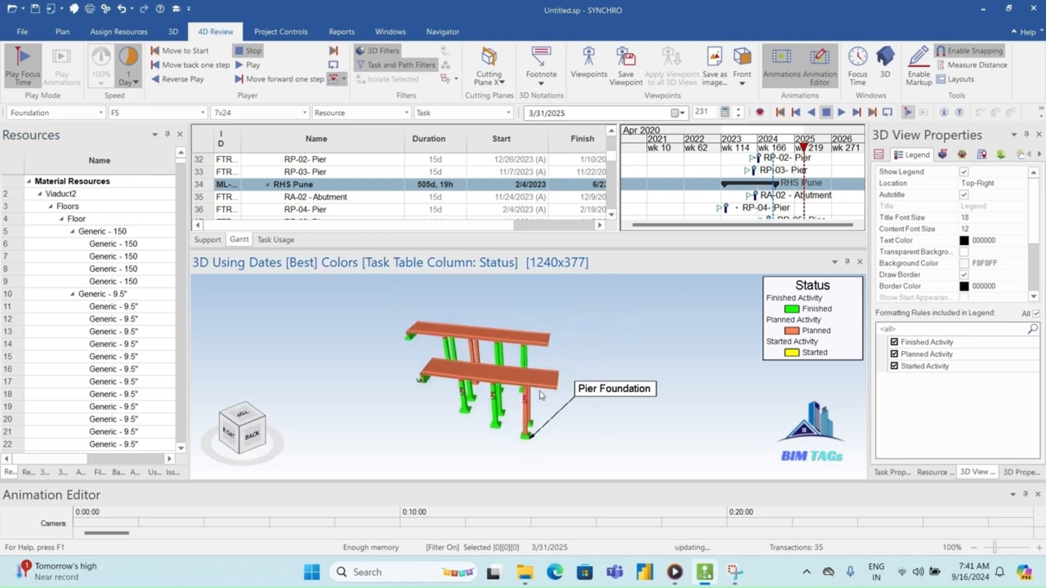
pyautogui.scroll(2, 541, 394)
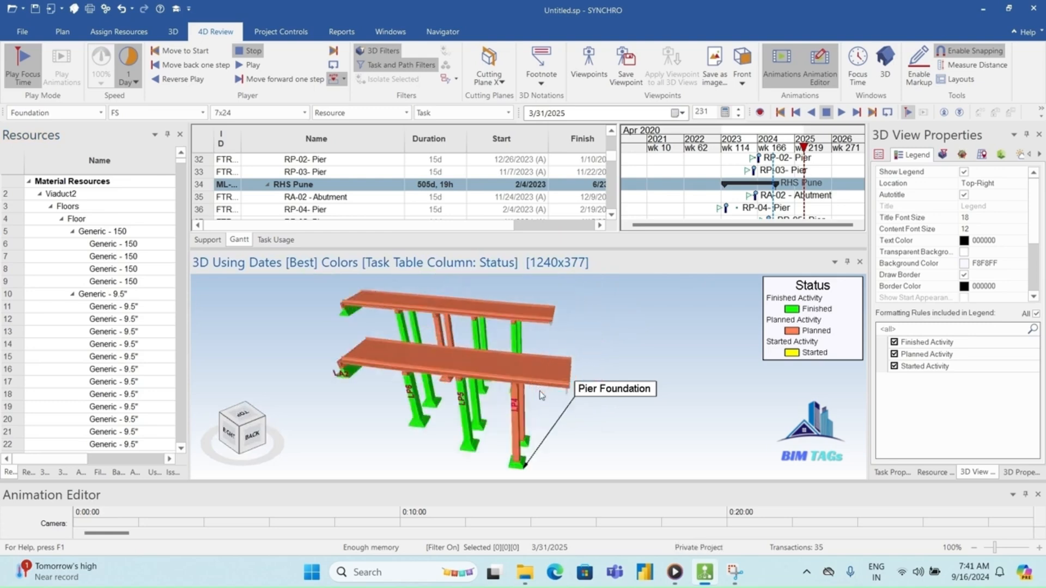
pyautogui.scroll(2, 541, 394)
pyautogui.scroll(-2, 540, 391)
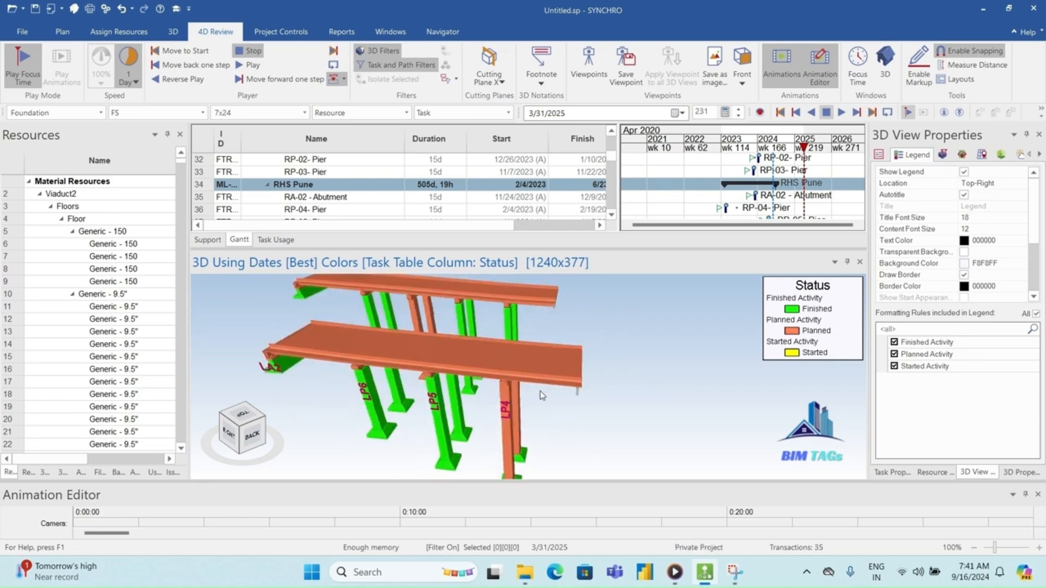
pyautogui.moveTo(539, 391); pyautogui.dragTo(545, 366, button='middle')
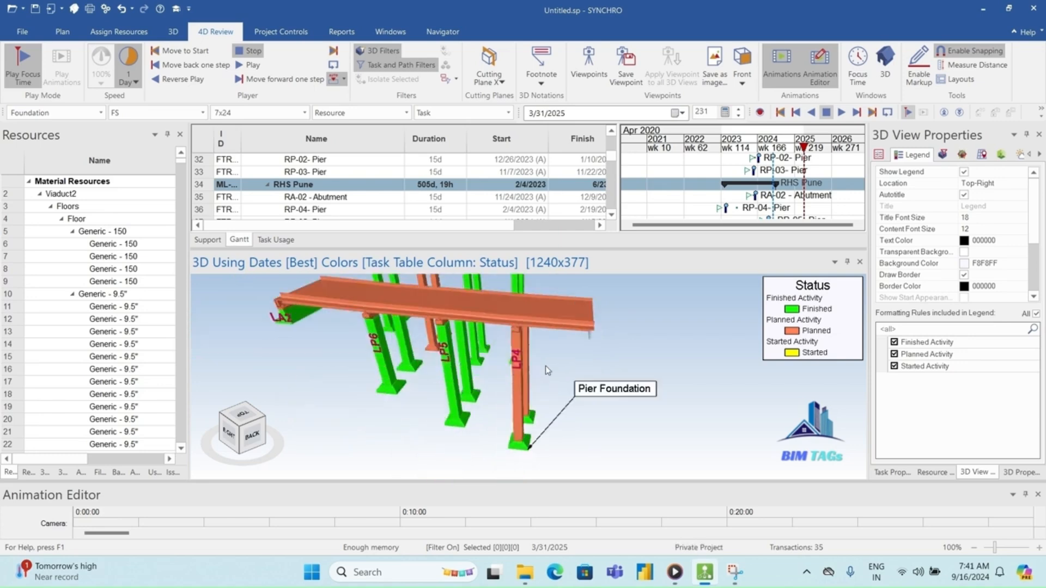
pyautogui.click(551, 87)
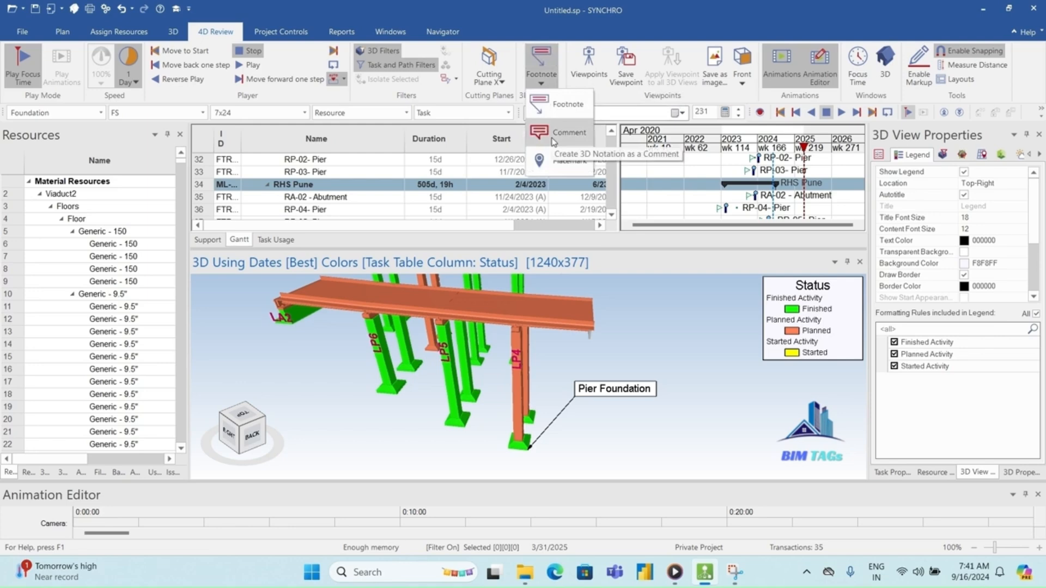
pyautogui.click(567, 132)
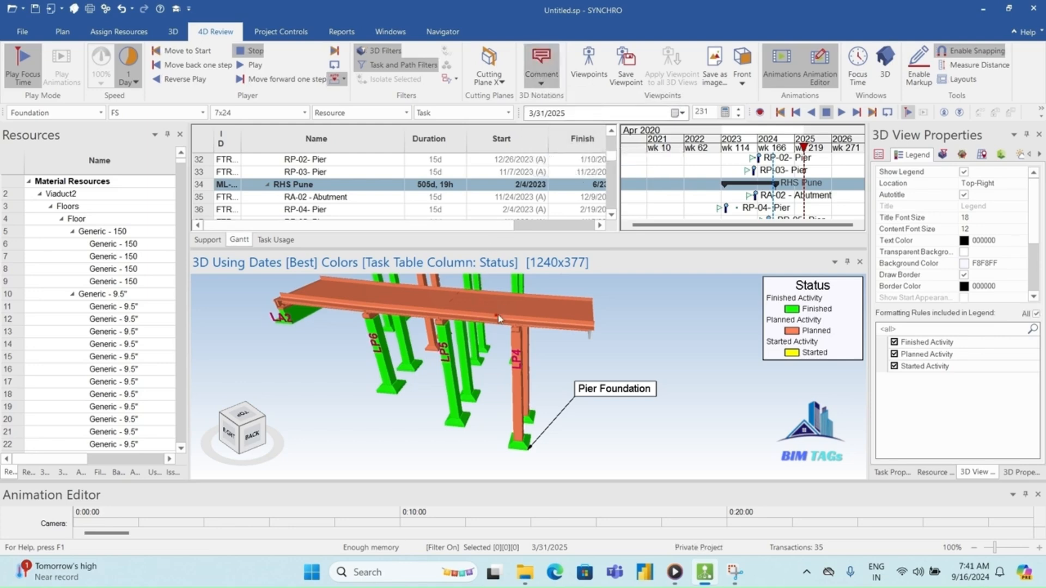
pyautogui.scroll(3, 497, 315)
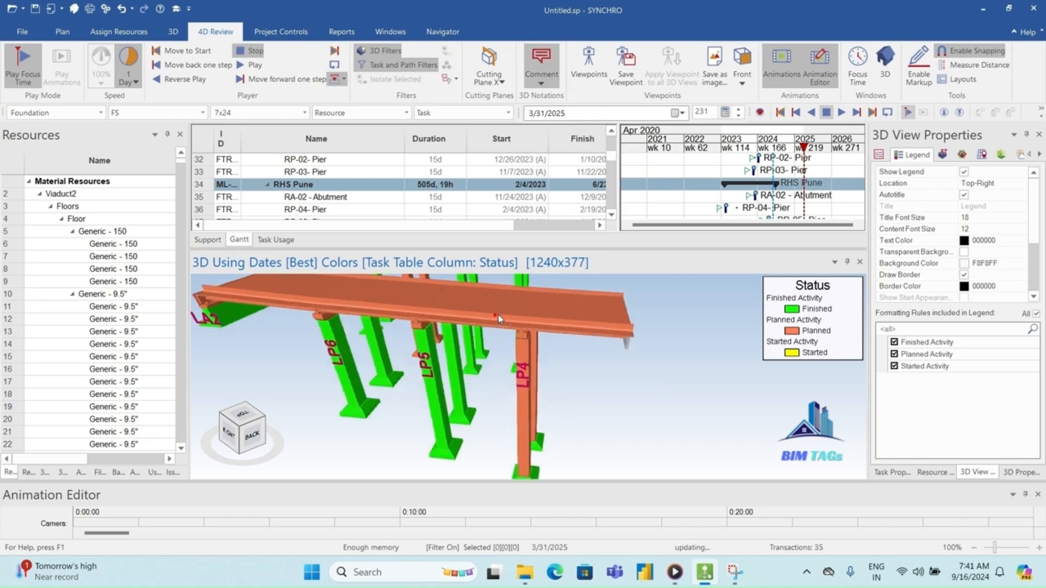
pyautogui.scroll(2, 498, 315)
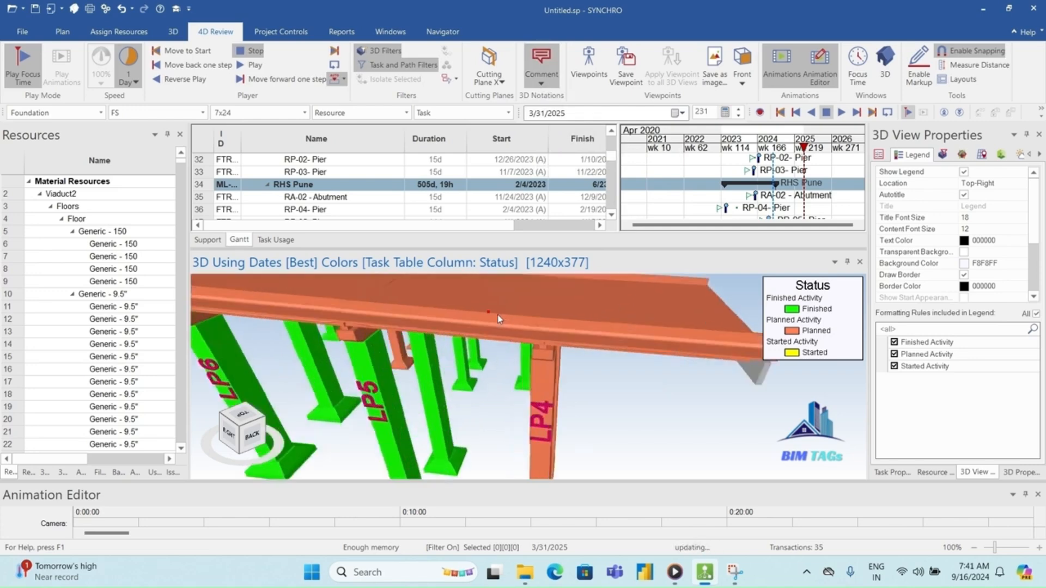
pyautogui.click(465, 326)
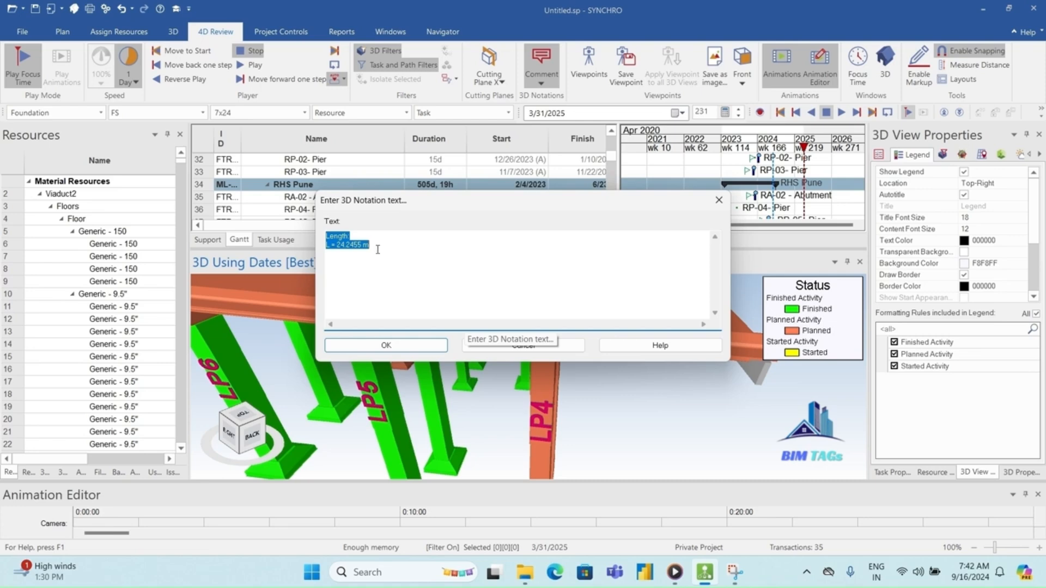
# - Replace the comment's default length text with "Please check the crash barrier."
pyautogui.press('Delete')
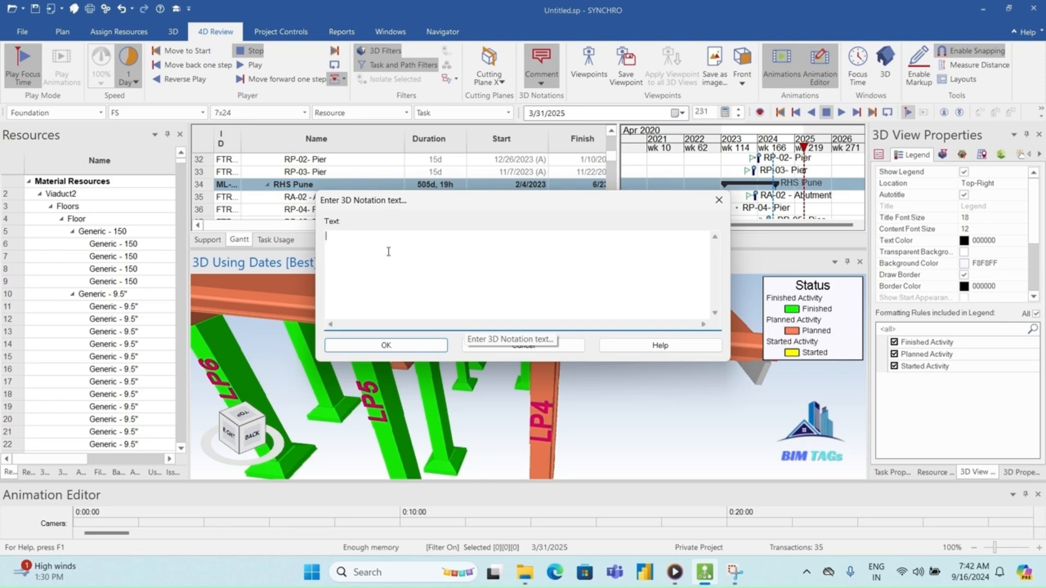
pyautogui.write('Please Check')
pyautogui.doubleClick(360, 235)
pyautogui.write('check the ')
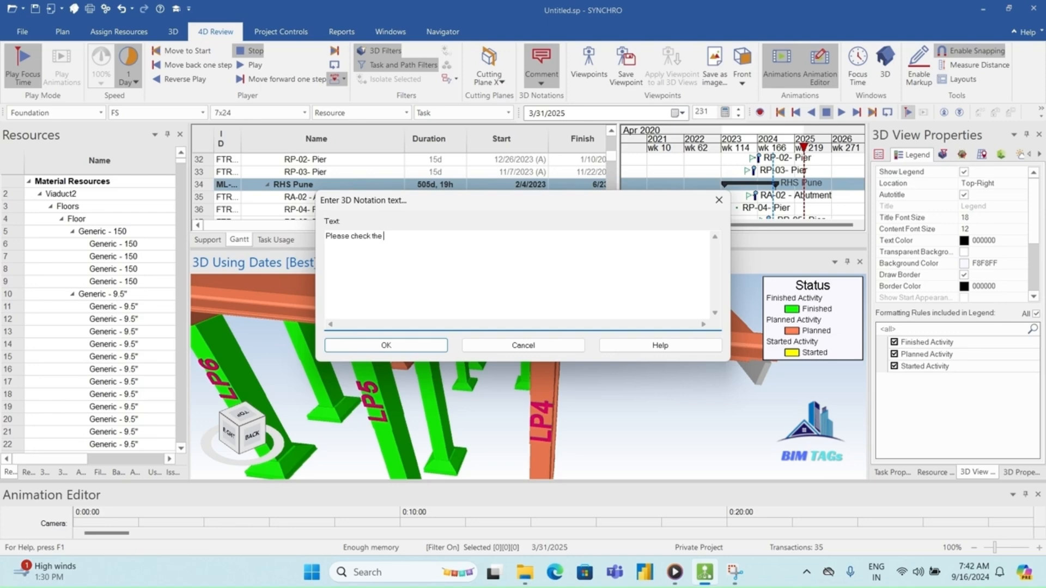
pyautogui.write('crash ba')
pyautogui.write('rier')
pyautogui.press('BackSpace')
pyautogui.press('BackSpace')
pyautogui.press('BackSpace')
pyautogui.press('BackSpace')
pyautogui.write('rier.')
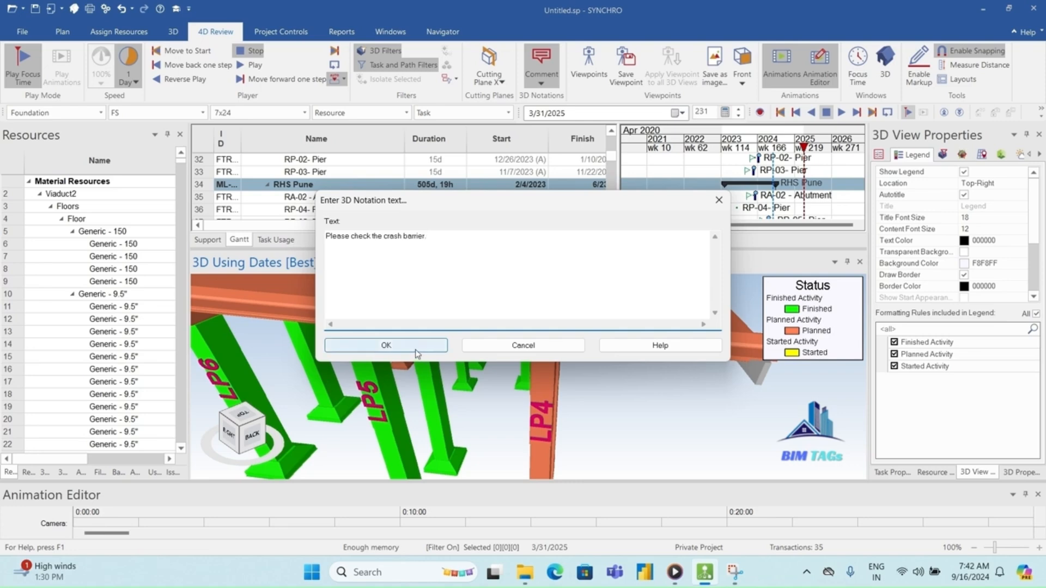
pyautogui.click(417, 346)
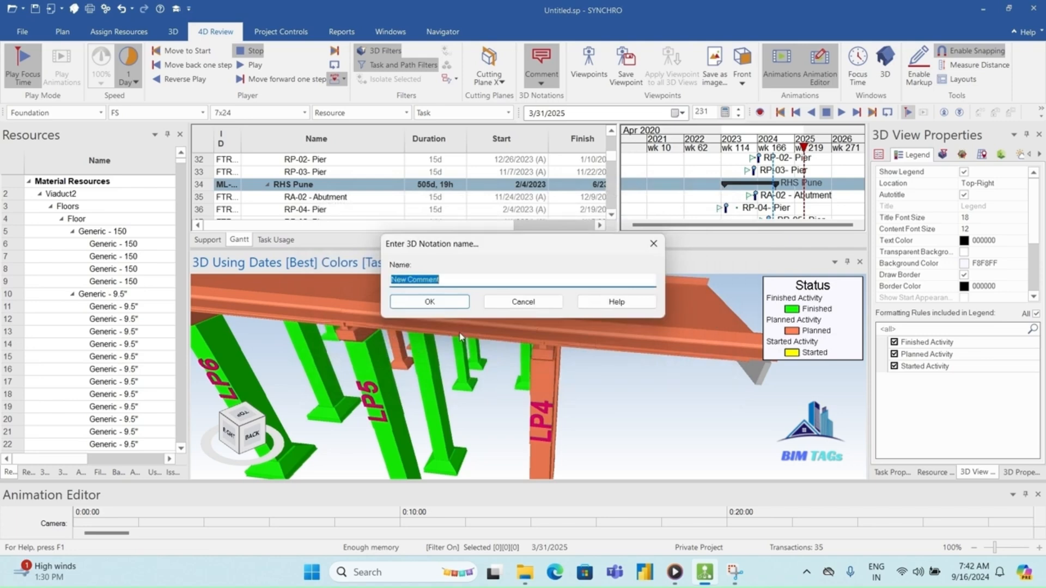
# - Name the crash barrier notation Comment 1
pyautogui.click(409, 279)
pyautogui.moveTo(409, 280); pyautogui.dragTo(387, 285)
pyautogui.press('BackSpace')
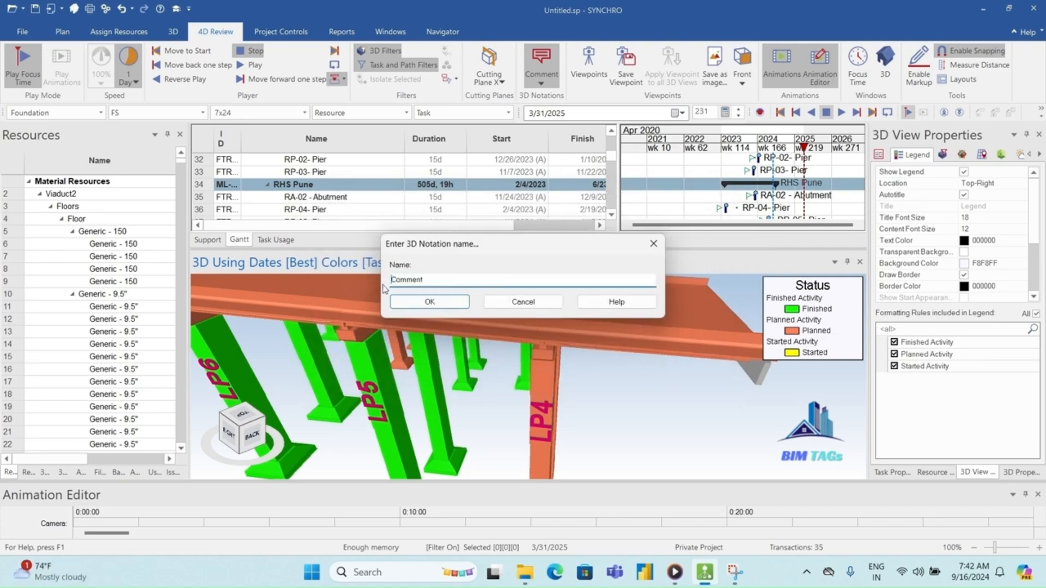
pyautogui.click(447, 284)
pyautogui.write('1')
pyautogui.click(420, 301)
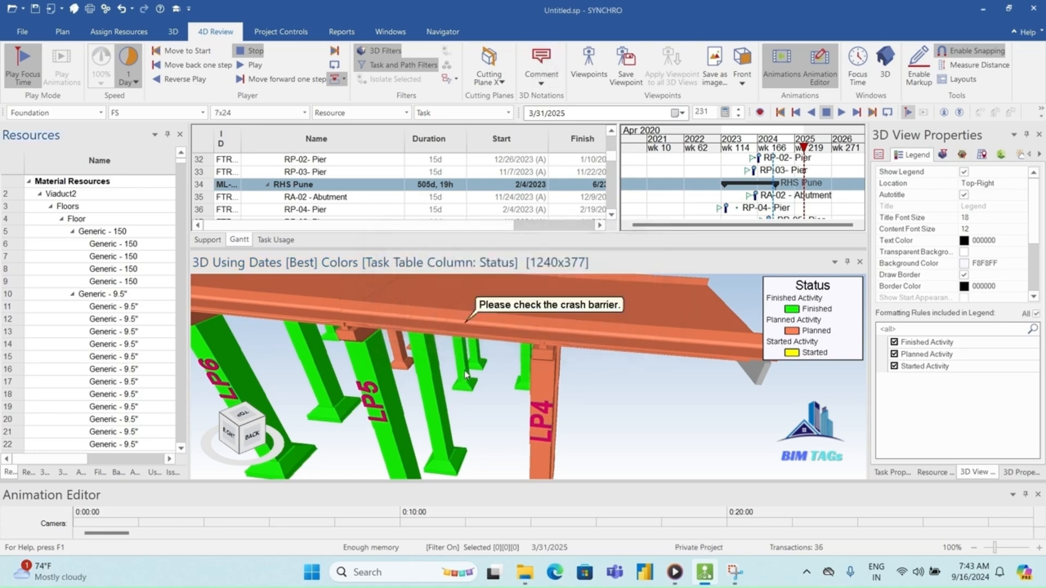
# - Start a 3D placemark and anchor it on the lower shaft of pier LP6, just above its foundation
pyautogui.scroll(-5, 466, 373)
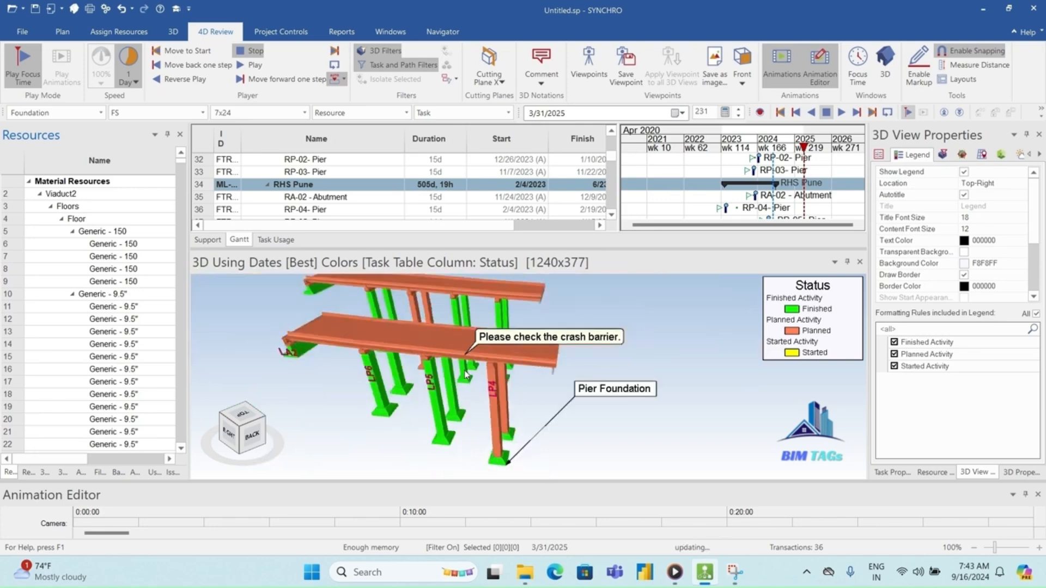
pyautogui.scroll(-2, 466, 374)
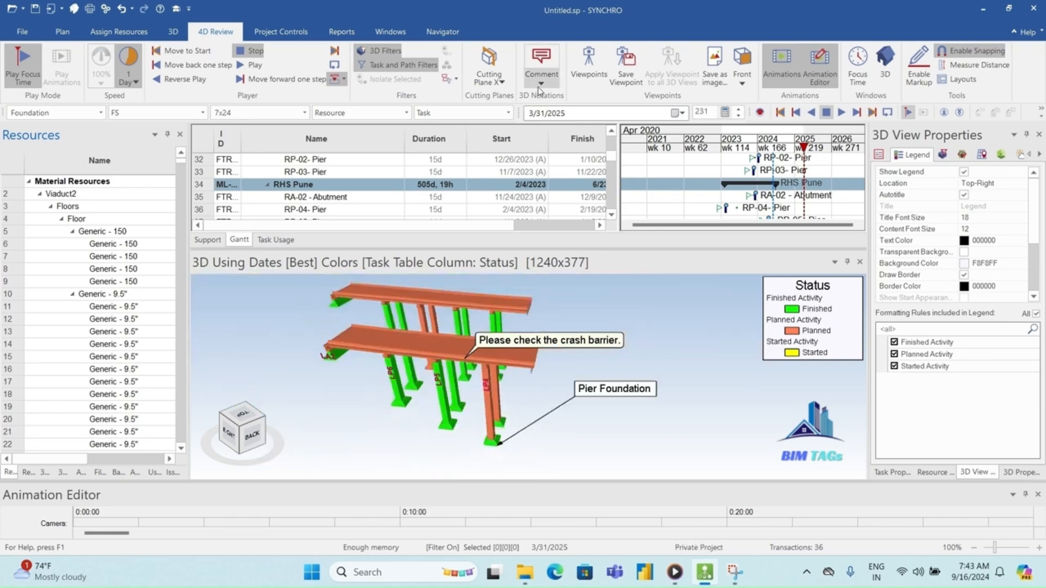
pyautogui.click(538, 86)
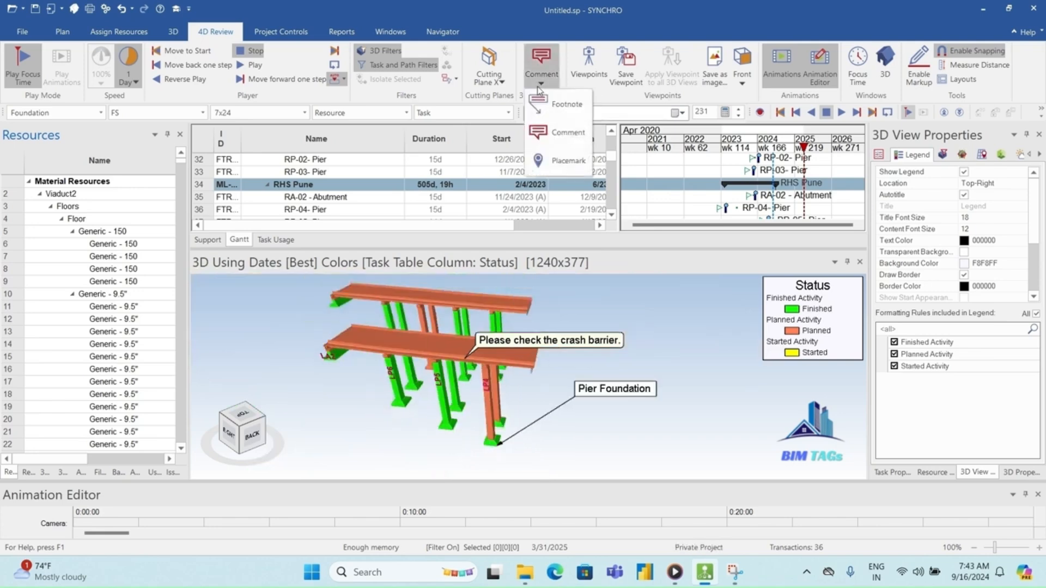
pyautogui.click(534, 162)
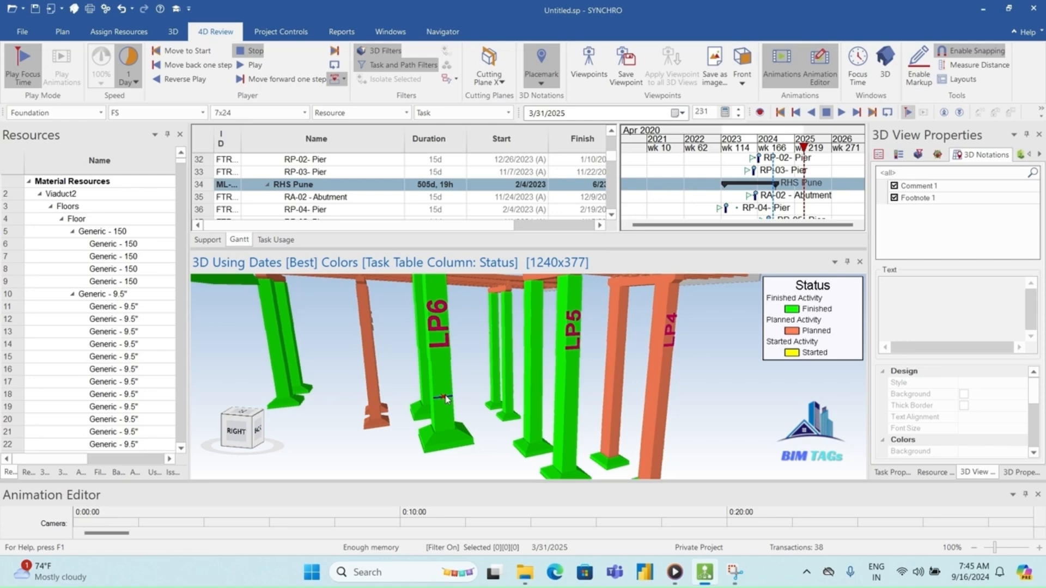
pyautogui.click(445, 397)
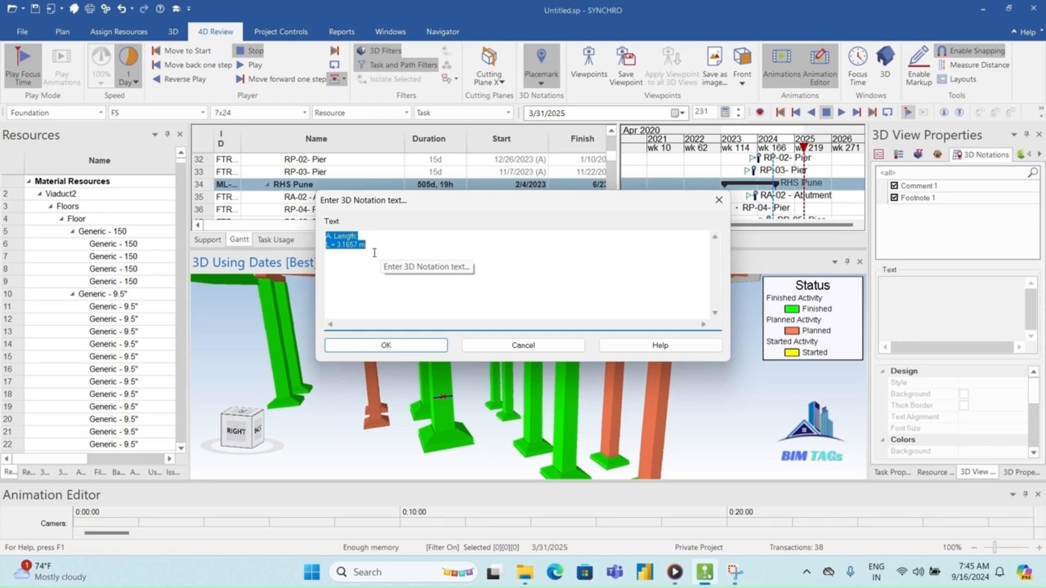
# - Replace the placemark's default length text with the letter A
pyautogui.press('BackSpace')
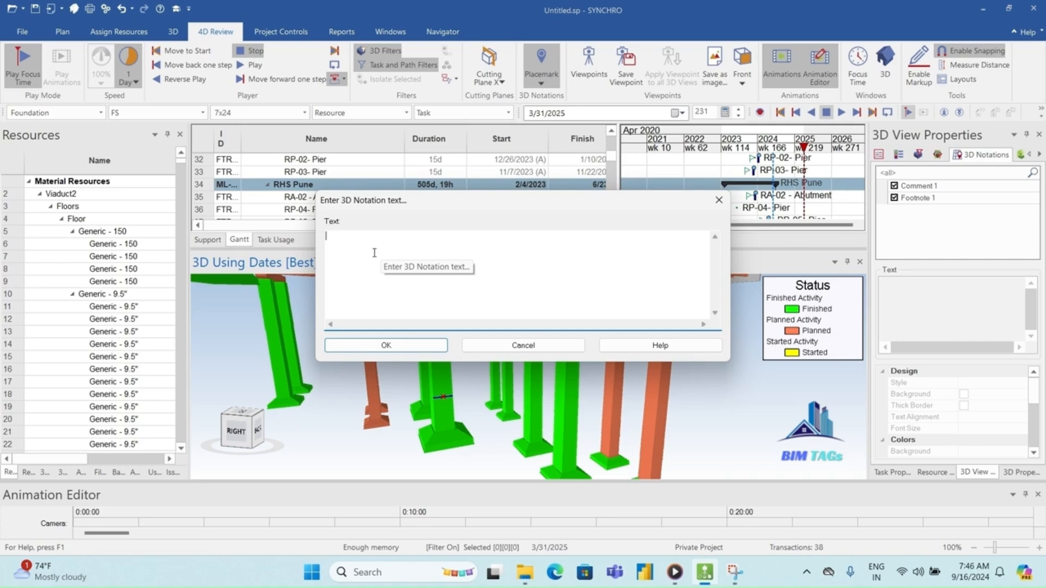
pyautogui.write('a')
pyautogui.press('BackSpace')
pyautogui.write('A')
pyautogui.click(400, 346)
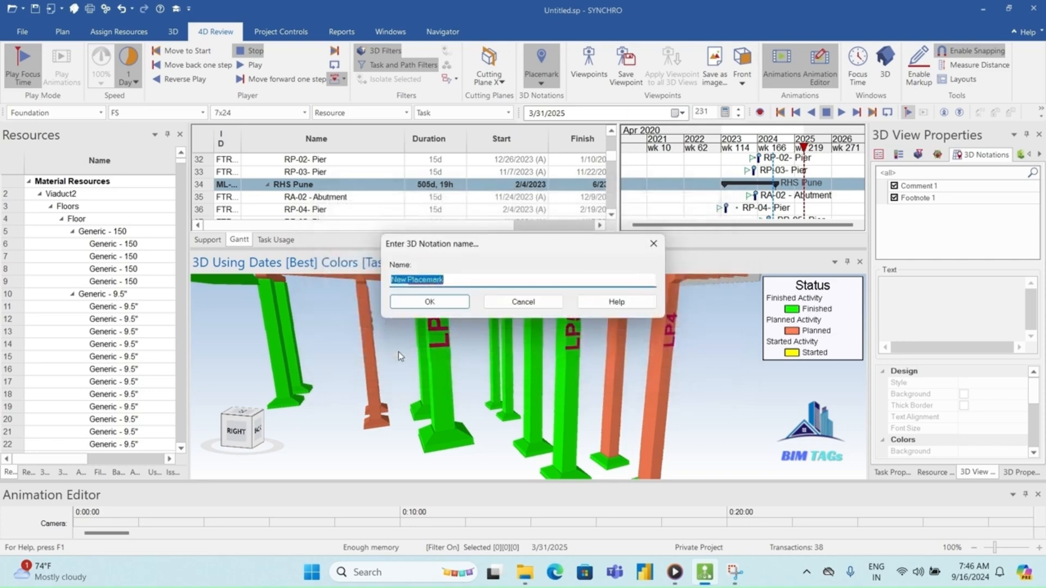
# - Name the new notation on pier LP6 Placemark 1
pyautogui.click(408, 278)
pyautogui.press('BackSpace')
pyautogui.press('BackSpace')
pyautogui.press('BackSpace')
pyautogui.press('BackSpace')
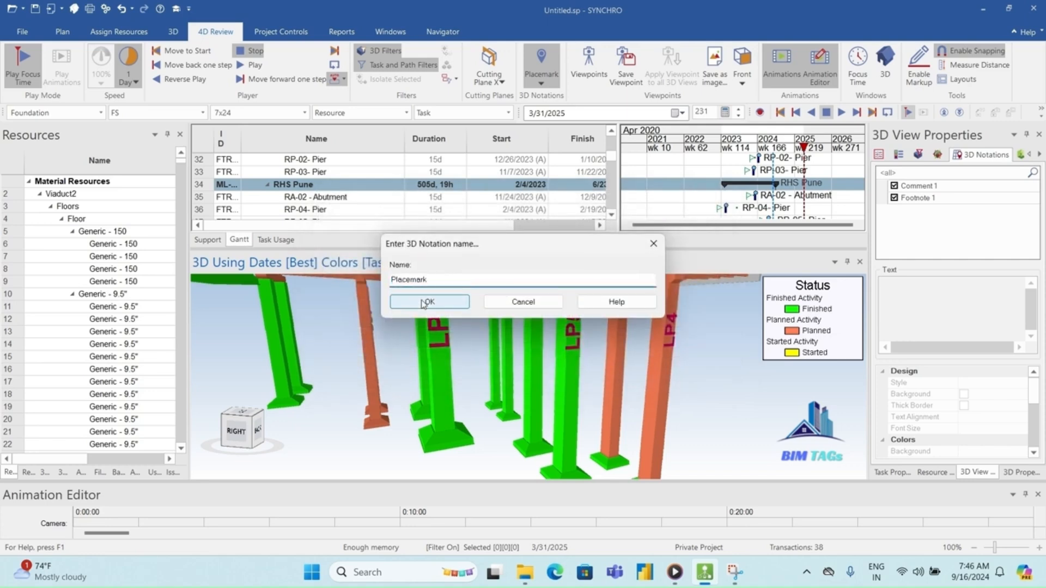
pyautogui.doubleClick(436, 278)
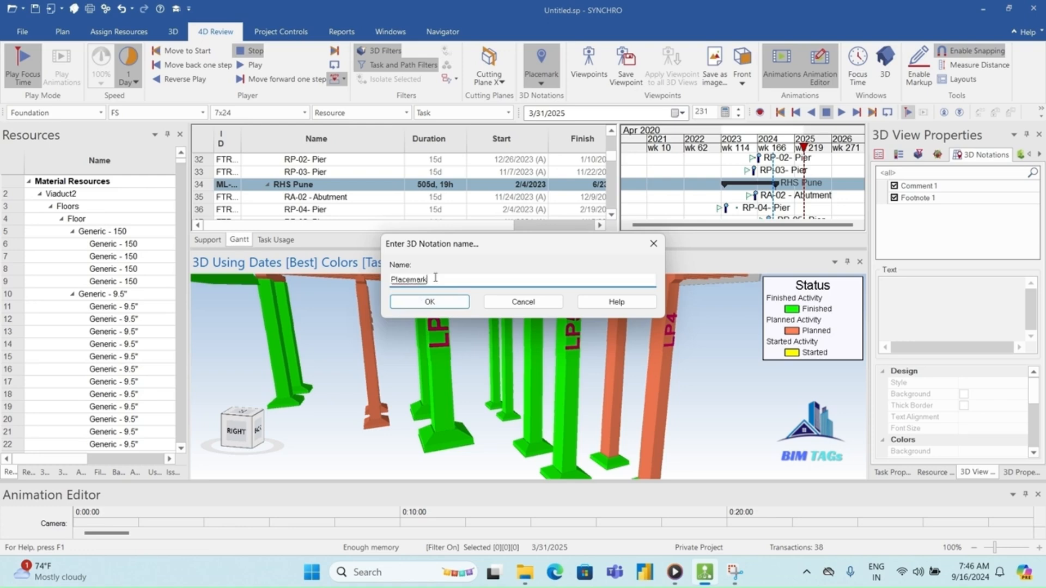
pyautogui.press('End')
pyautogui.write('1')
pyautogui.click(430, 302)
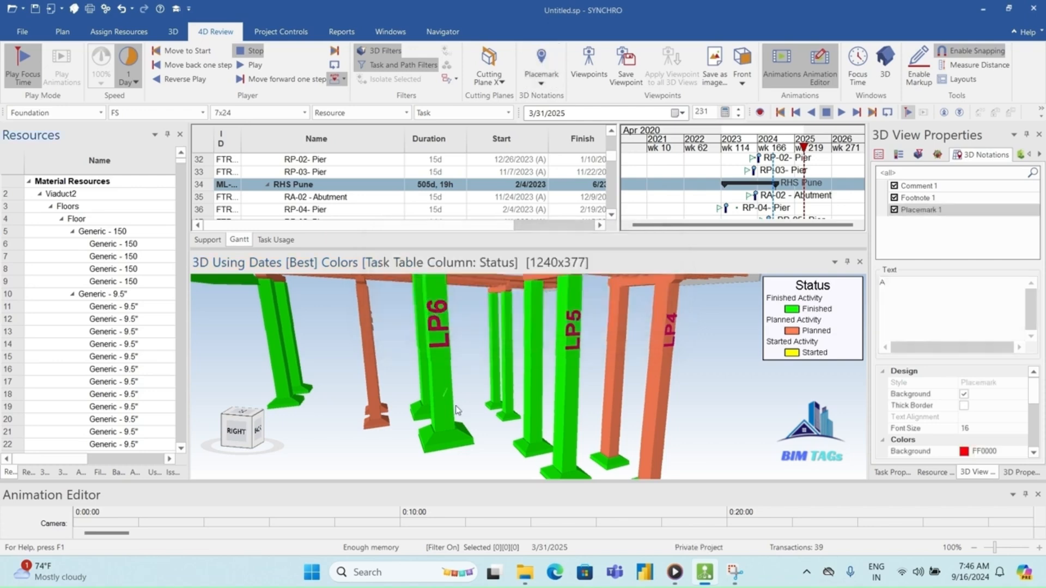
# - Examine the placemark on pier LP6 up close and from below, then the notations across the whole viaduct
pyautogui.scroll(-3, 455, 406)
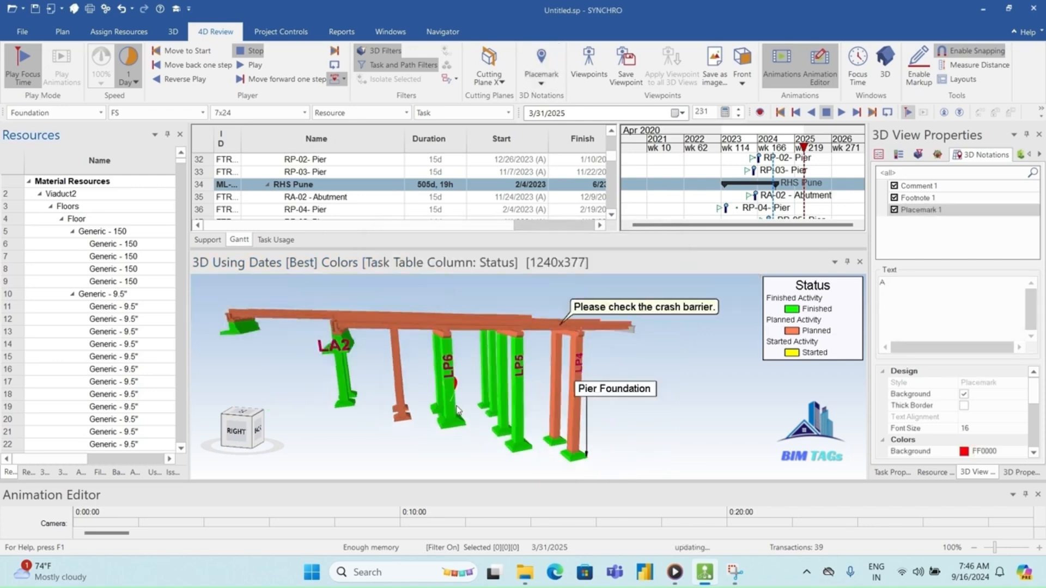
pyautogui.scroll(4, 452, 392)
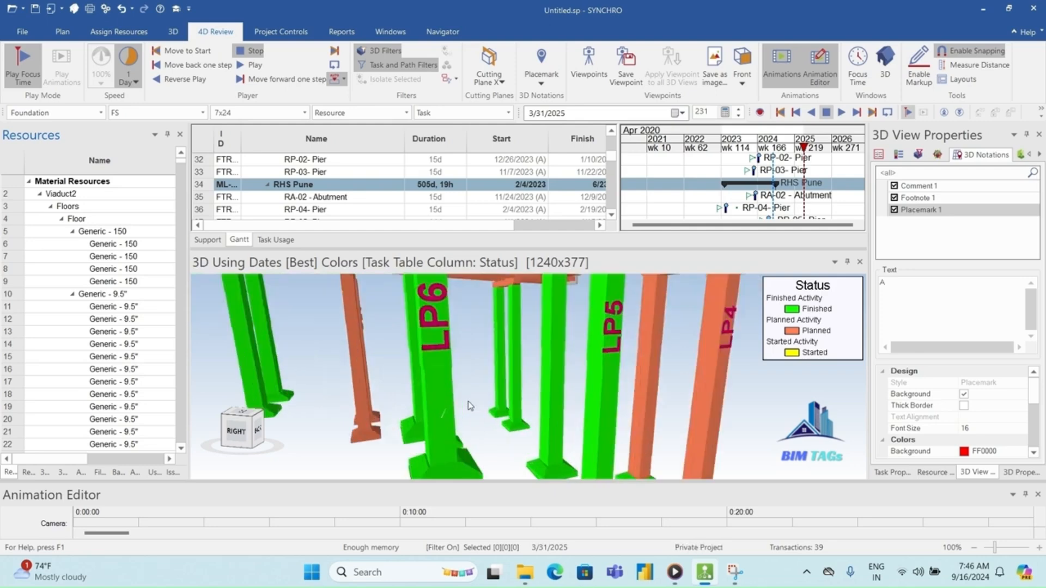
pyautogui.moveTo(434, 417); pyautogui.dragTo(434, 391, button='middle')
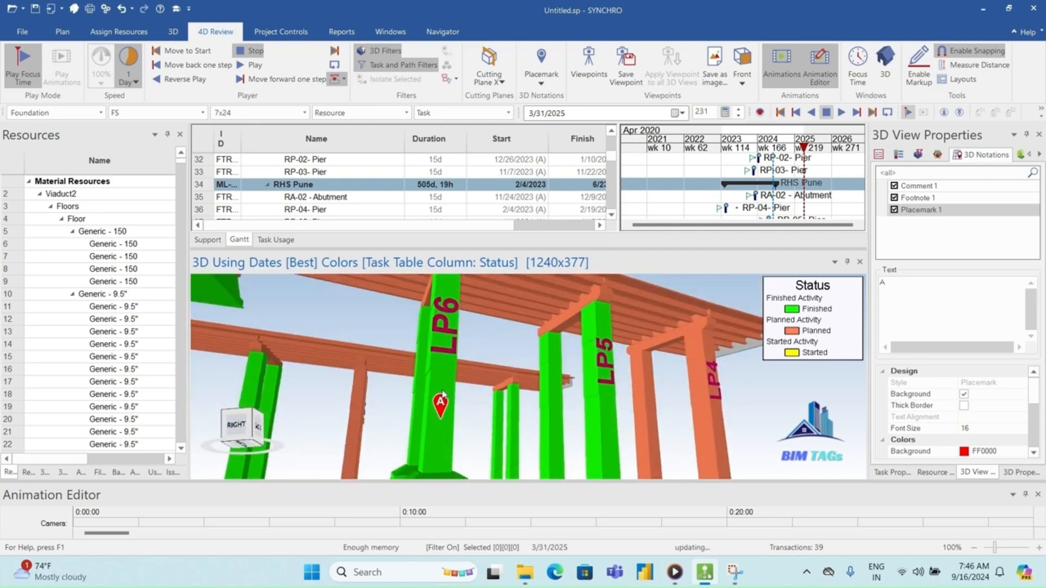
pyautogui.scroll(-1, 443, 395)
pyautogui.scroll(-1, 443, 396)
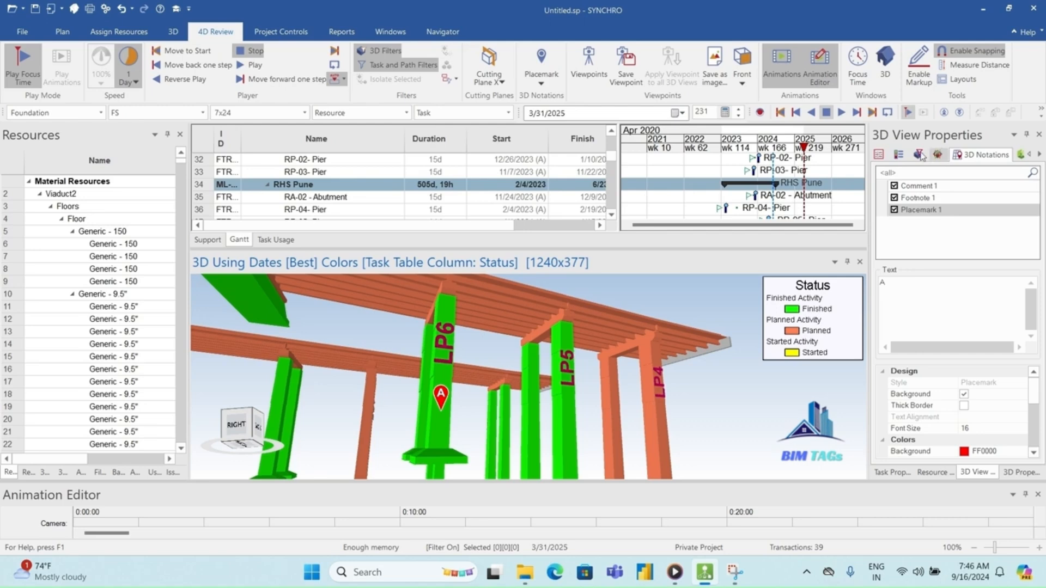
pyautogui.click(878, 155)
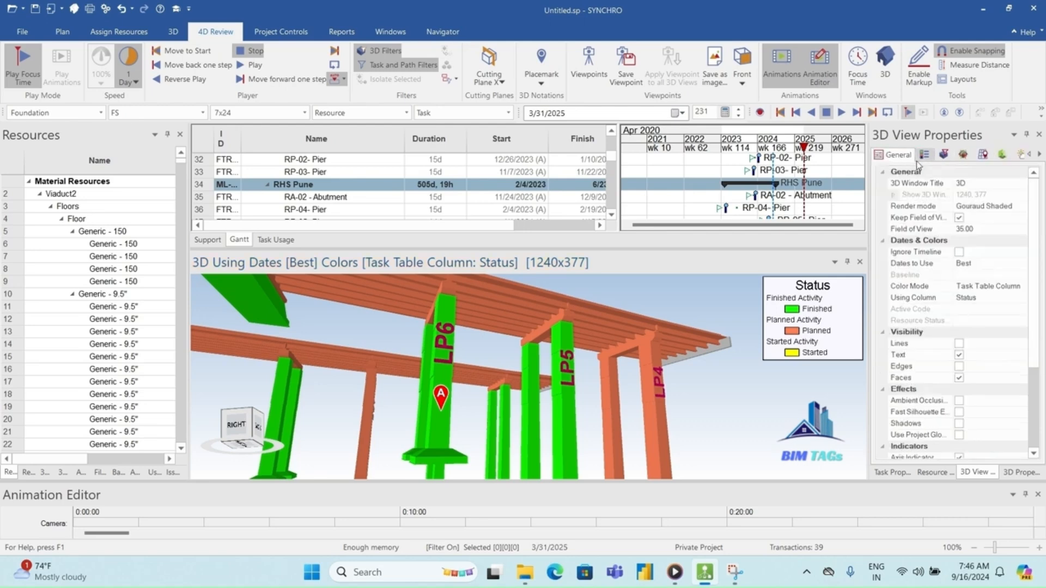
pyautogui.scroll(-2, 496, 376)
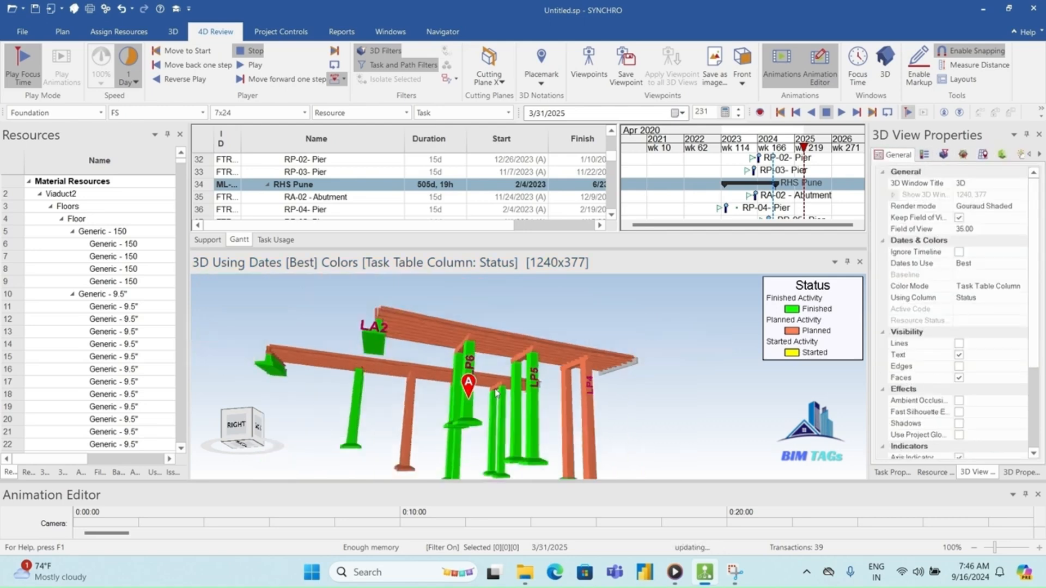
pyautogui.moveTo(495, 358); pyautogui.dragTo(501, 396, button='middle')
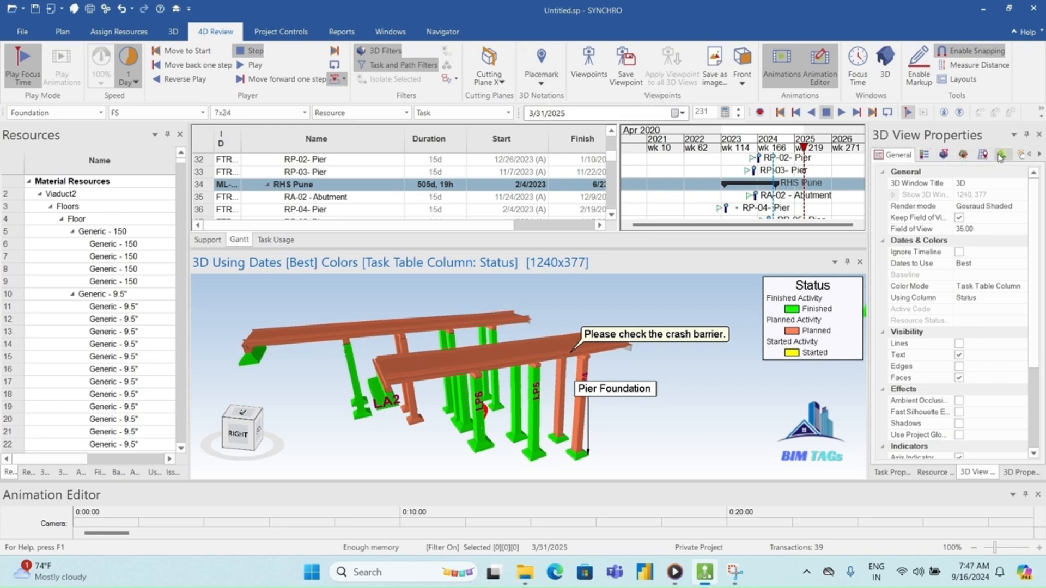
# - Hide Comment 1 from the 3D view using the list of 3D notations
pyautogui.click(962, 157)
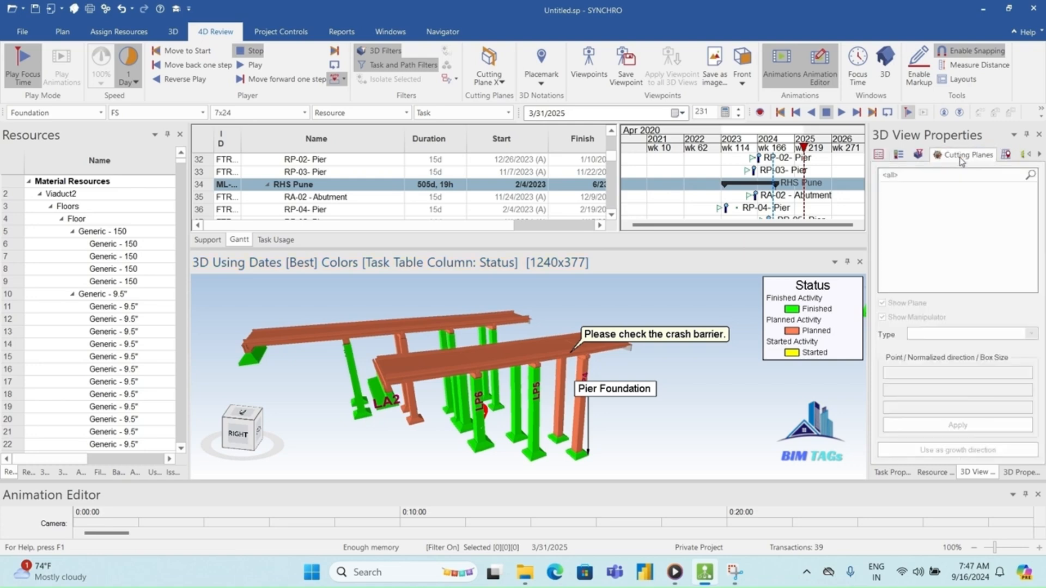
pyautogui.click(1004, 155)
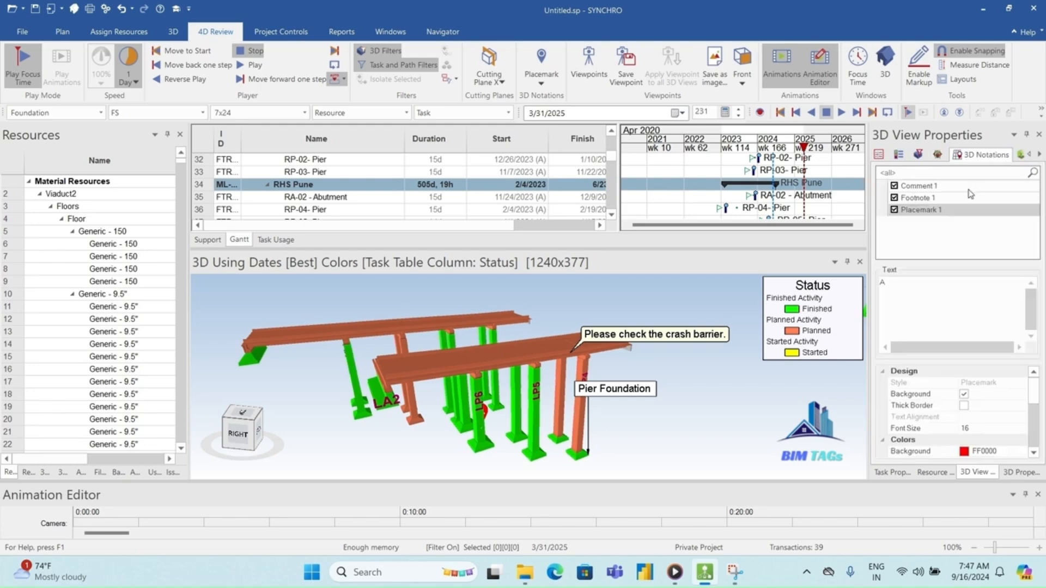
pyautogui.click(894, 186)
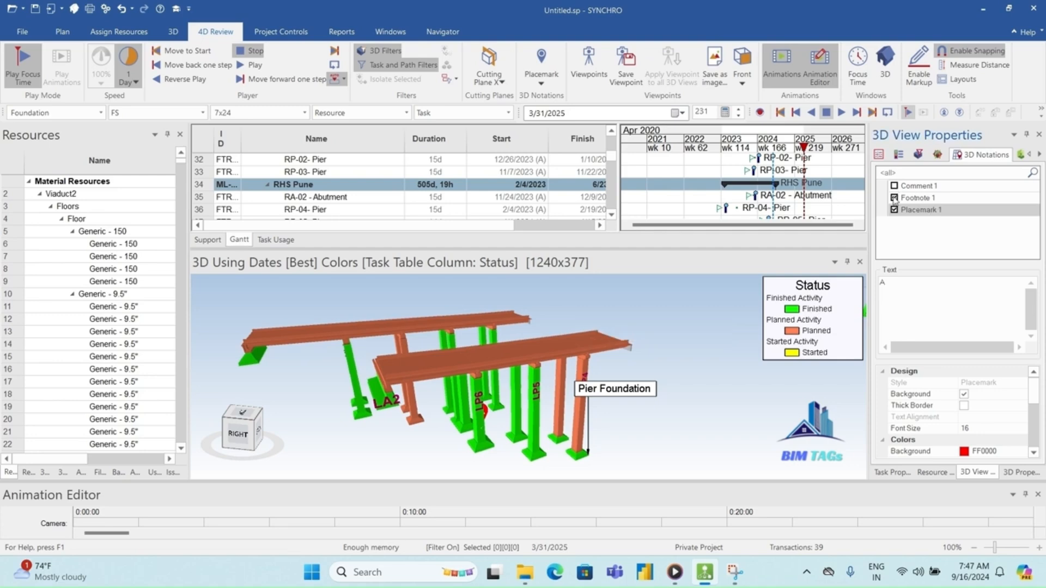
# - Hide Footnote 1 and Placemark 1 while showing Comment 1, and turn the footnote and placemark back on so all three display
pyautogui.click(894, 198)
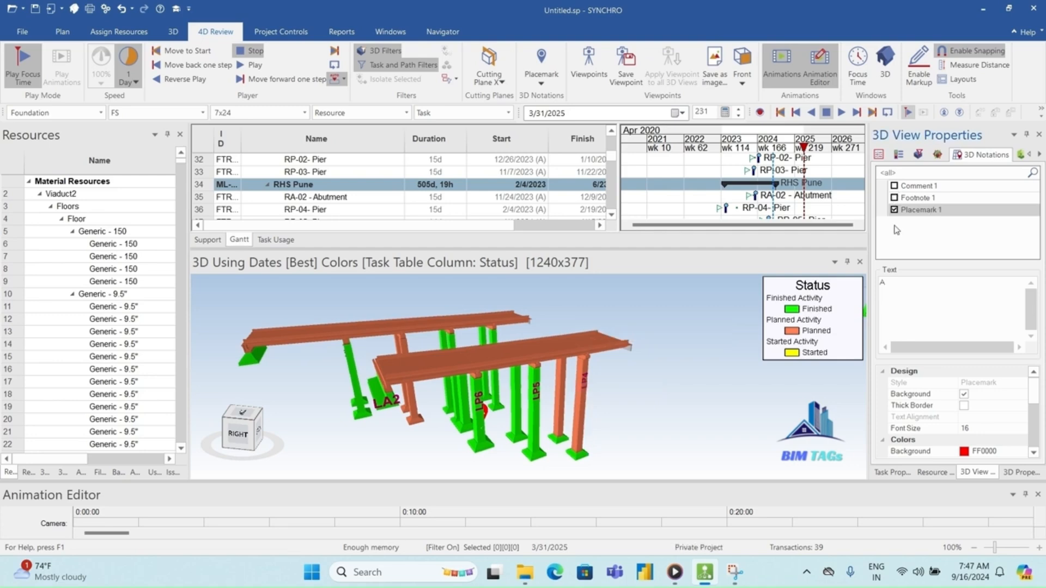
pyautogui.click(894, 211)
pyautogui.click(893, 186)
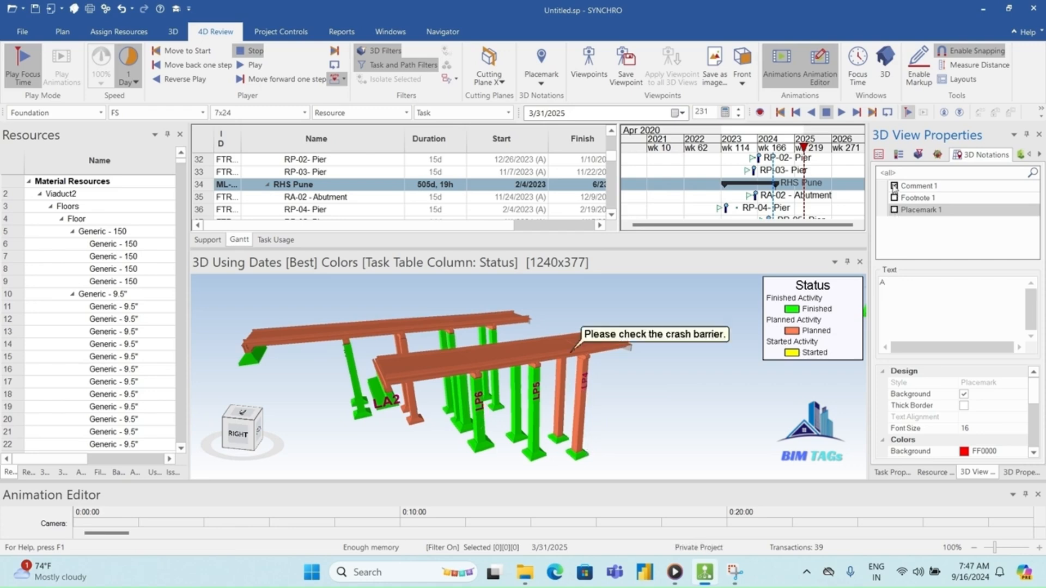
pyautogui.click(920, 186)
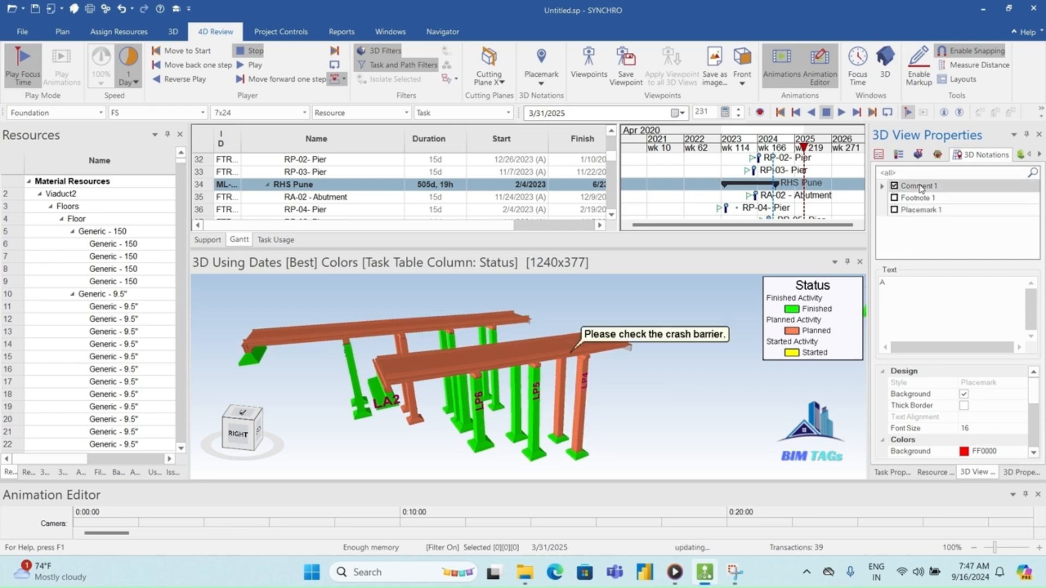
pyautogui.click(893, 198)
pyautogui.click(894, 210)
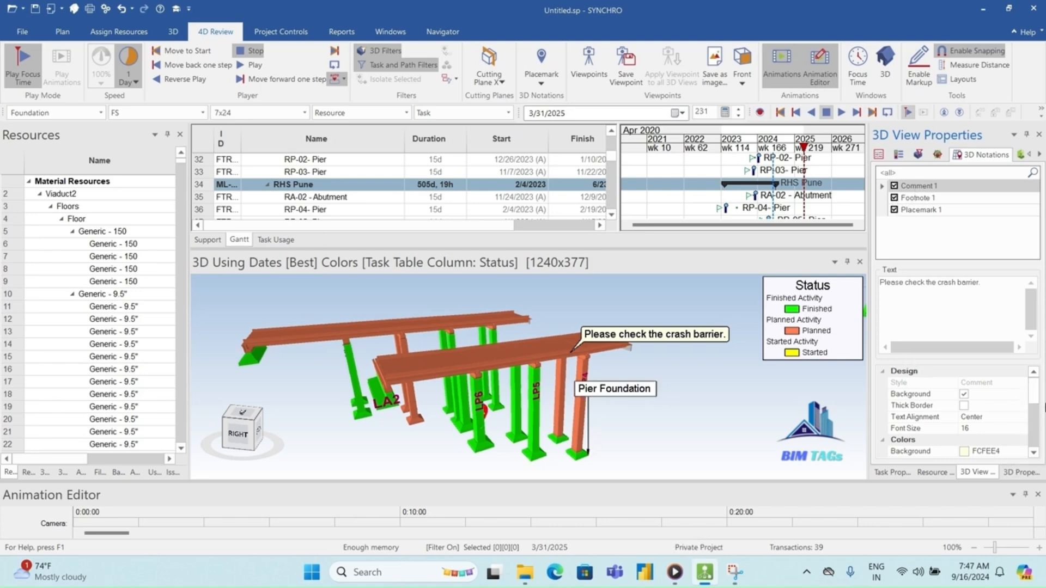
# - Examine the design, colour and behavior properties of Comment 1
pyautogui.moveTo(1030, 400); pyautogui.dragTo(1030, 410)
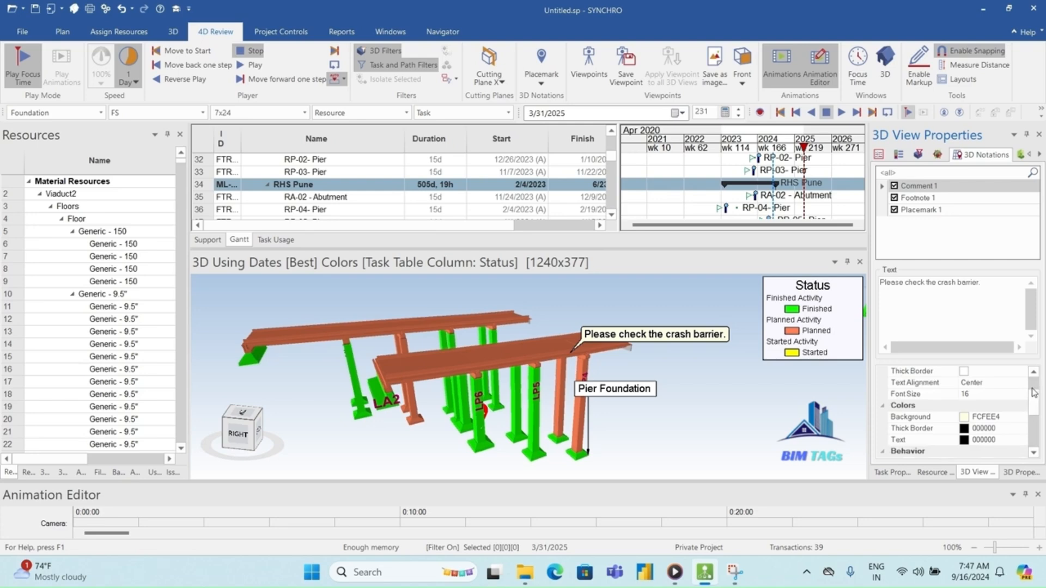
pyautogui.scroll(-1, 989, 442)
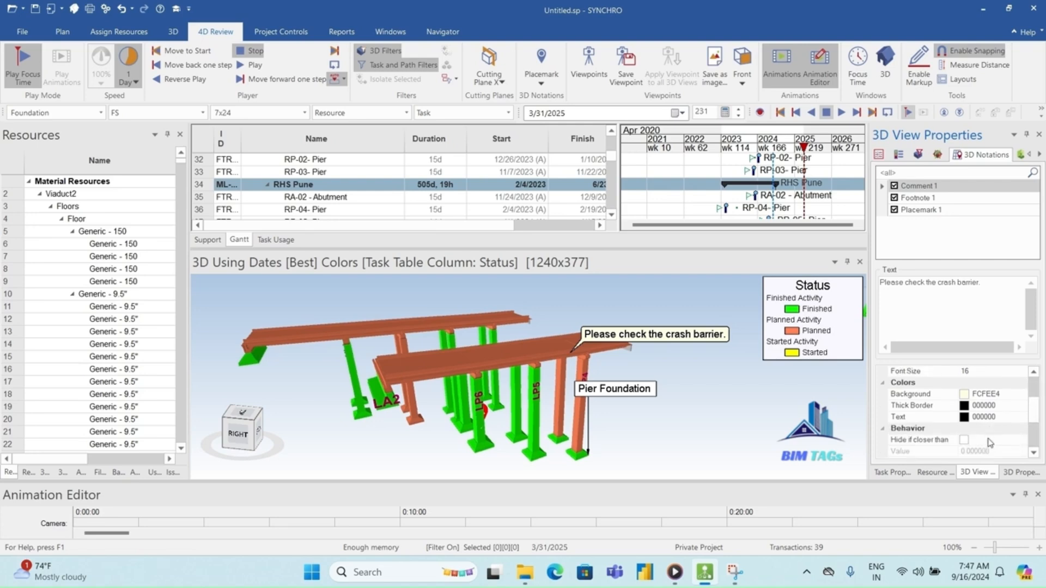
pyautogui.scroll(-3, 989, 442)
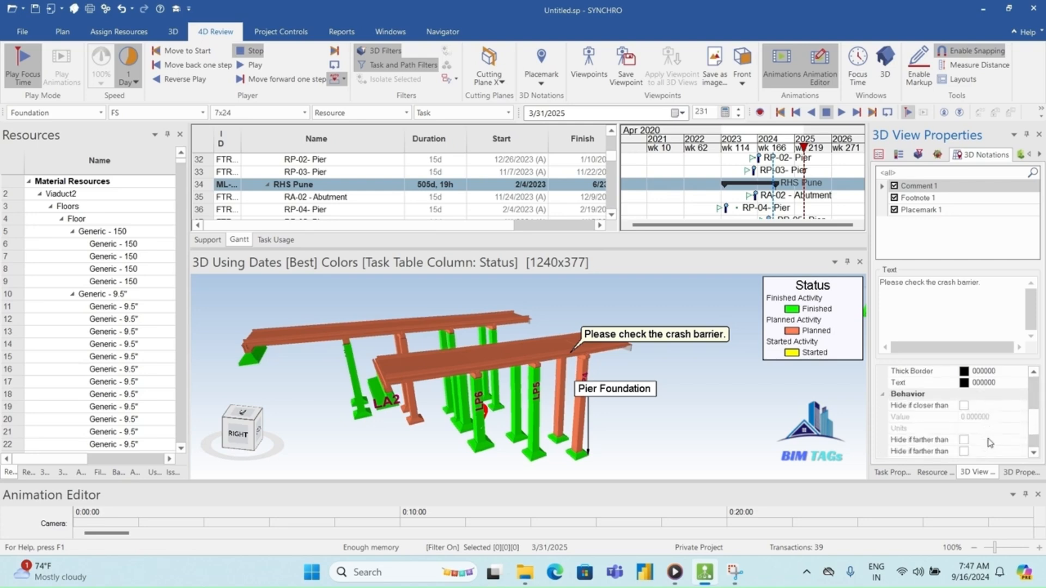
pyautogui.scroll(5, 989, 442)
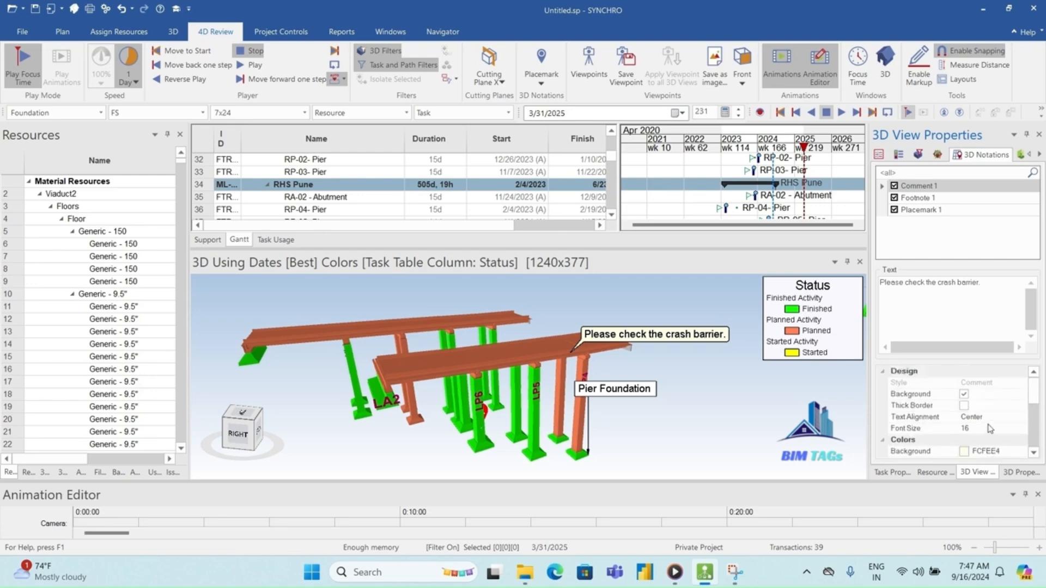
pyautogui.scroll(2, 989, 427)
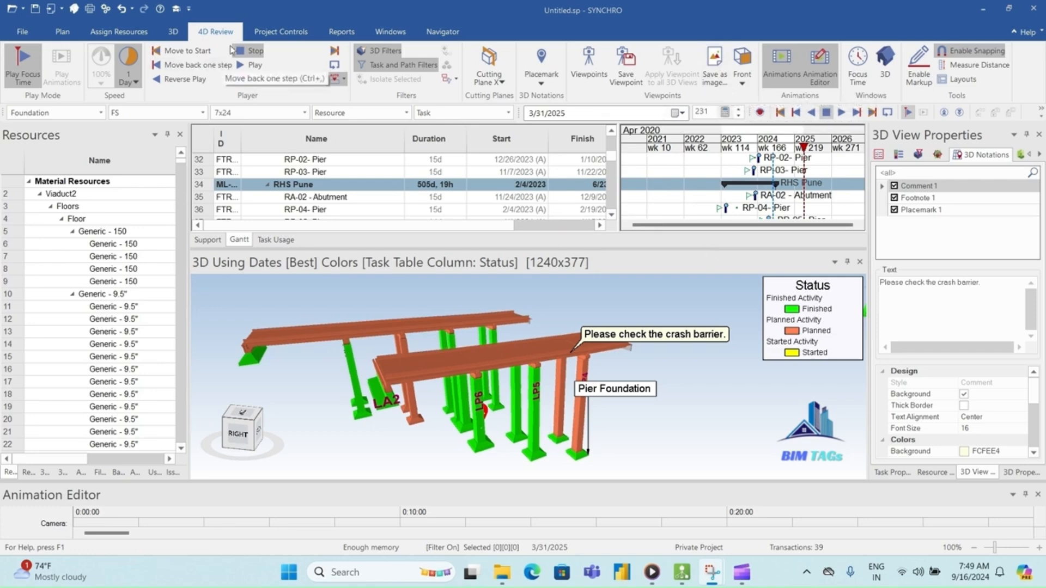
# - Start saving the 3D view as an image, with High JPEG image quality
pyautogui.click(715, 76)
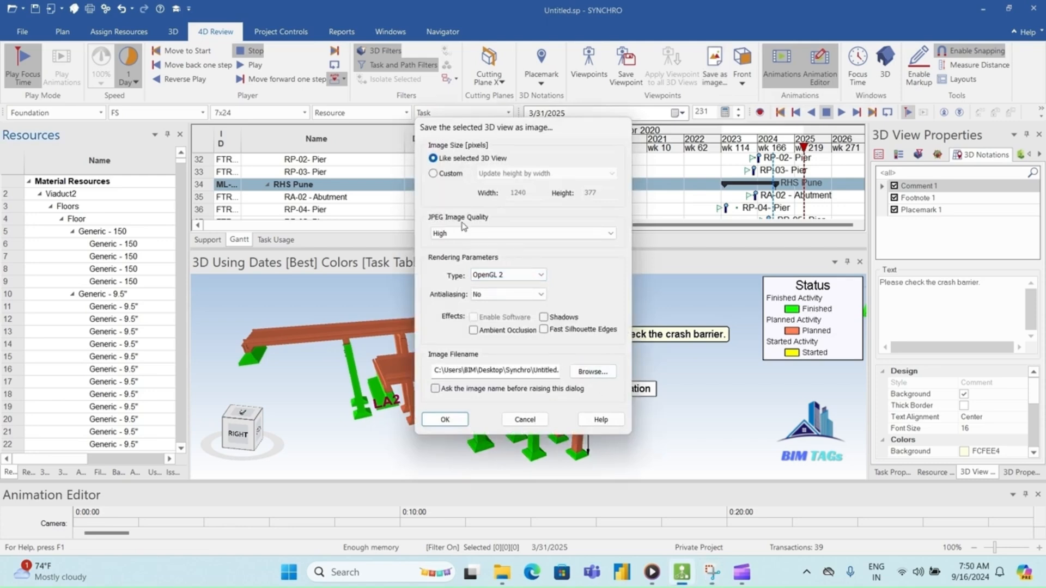
pyautogui.click(610, 234)
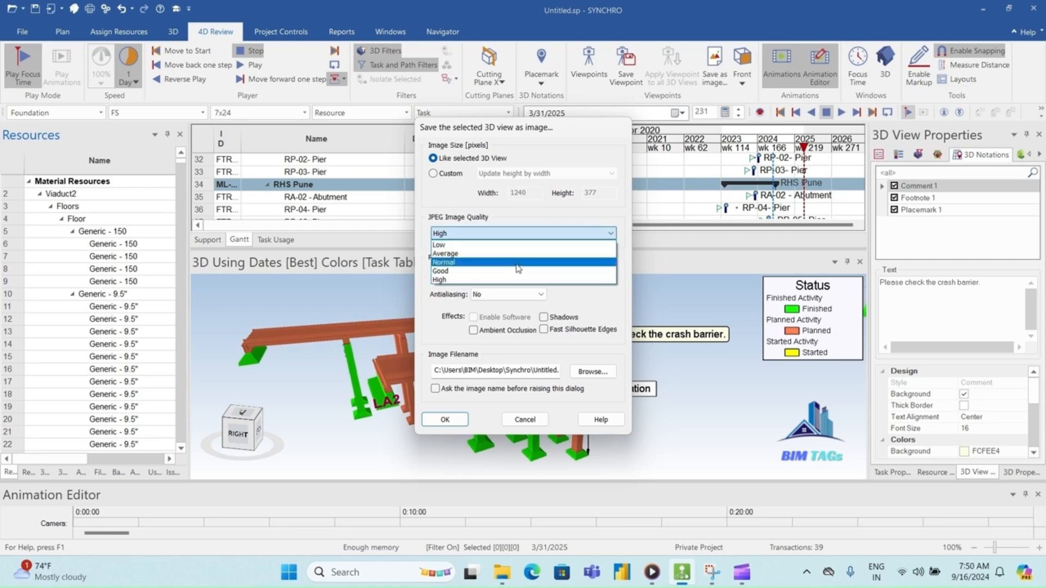
pyautogui.click(481, 279)
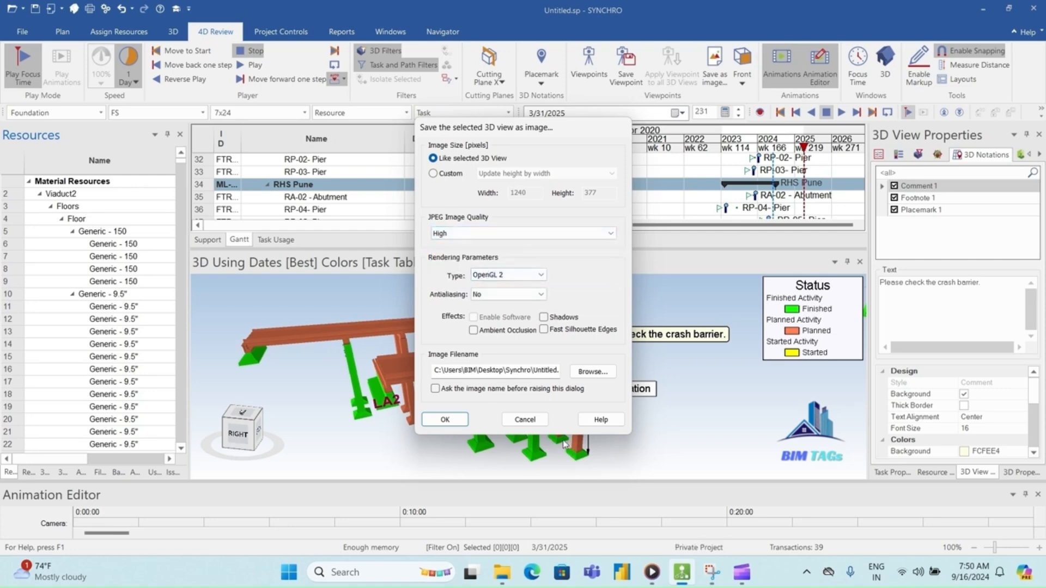
# - Save the 3D view image as comment.jpg in the New folder inside the desktop's Synchro folder
pyautogui.click(590, 373)
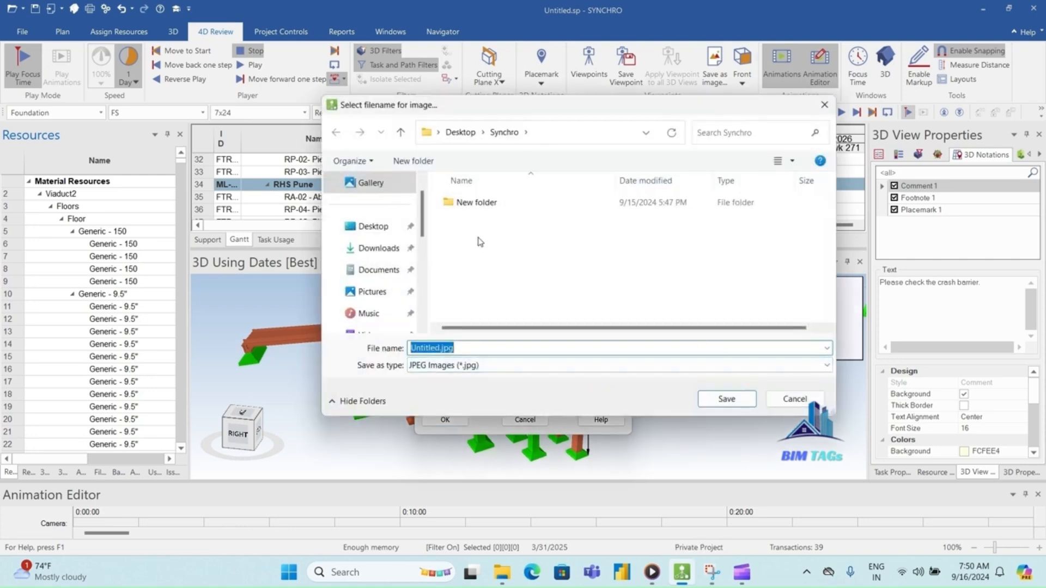
pyautogui.click(375, 227)
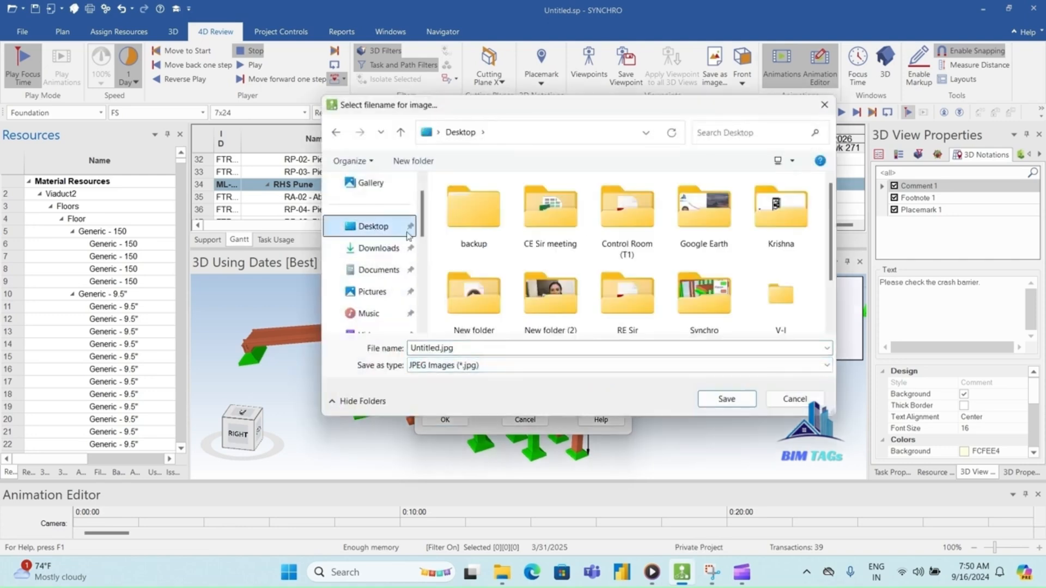
pyautogui.doubleClick(693, 307)
pyautogui.click(485, 206)
pyautogui.doubleClick(486, 205)
pyautogui.click(468, 348)
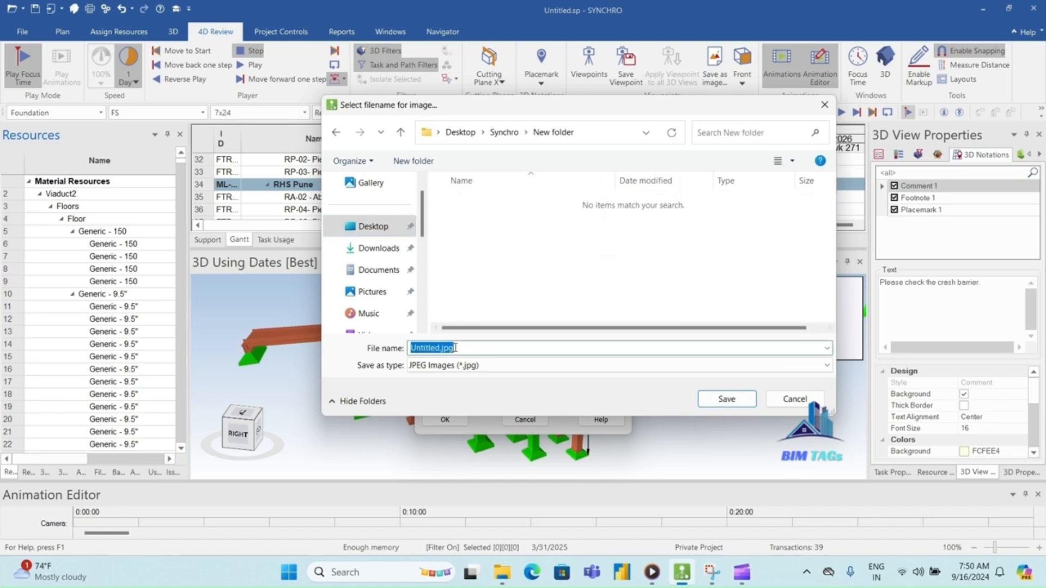
pyautogui.moveTo(441, 348); pyautogui.dragTo(398, 356)
pyautogui.write('comment')
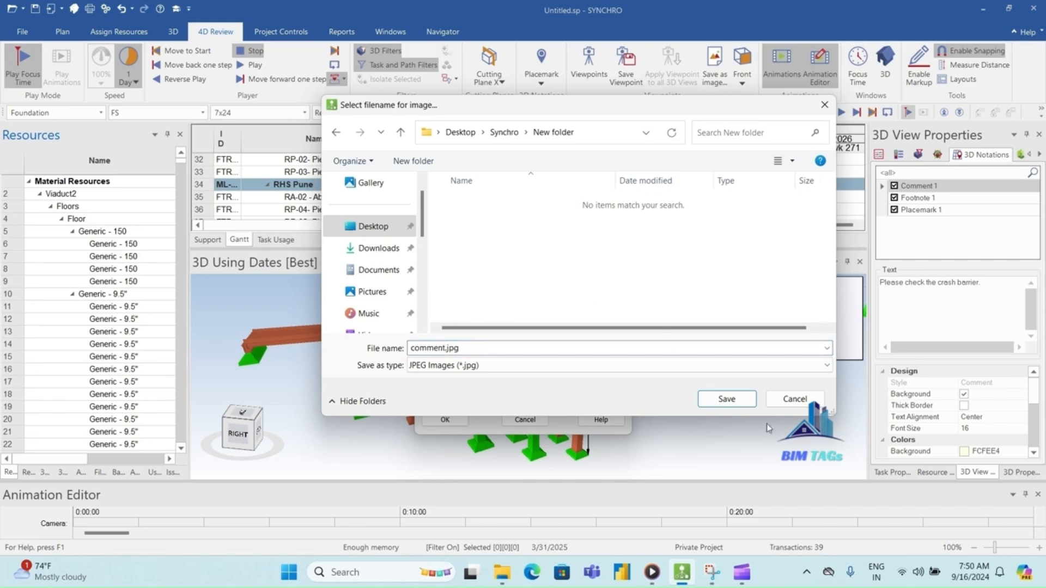
pyautogui.click(727, 399)
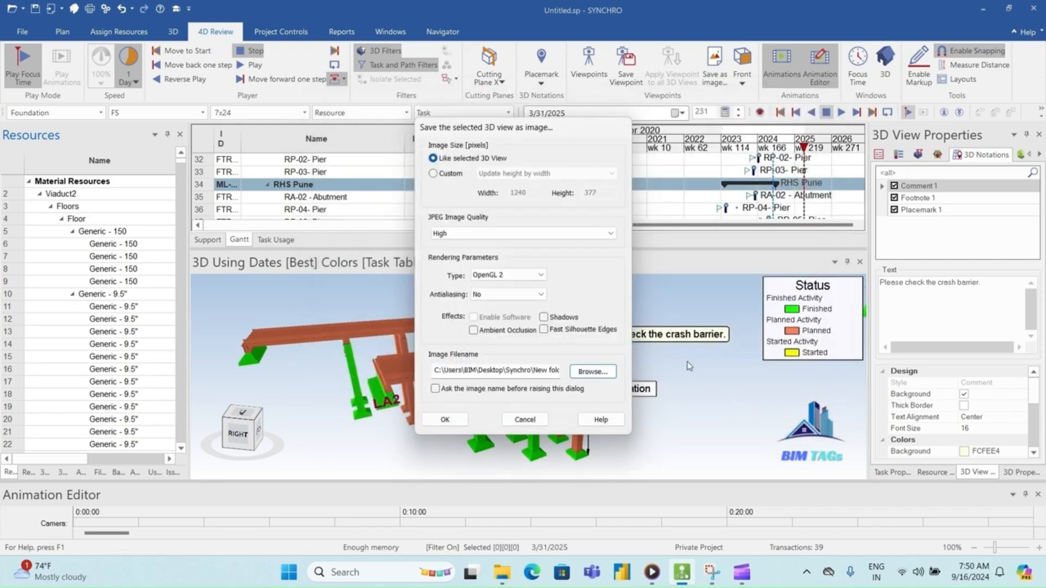
pyautogui.click(449, 420)
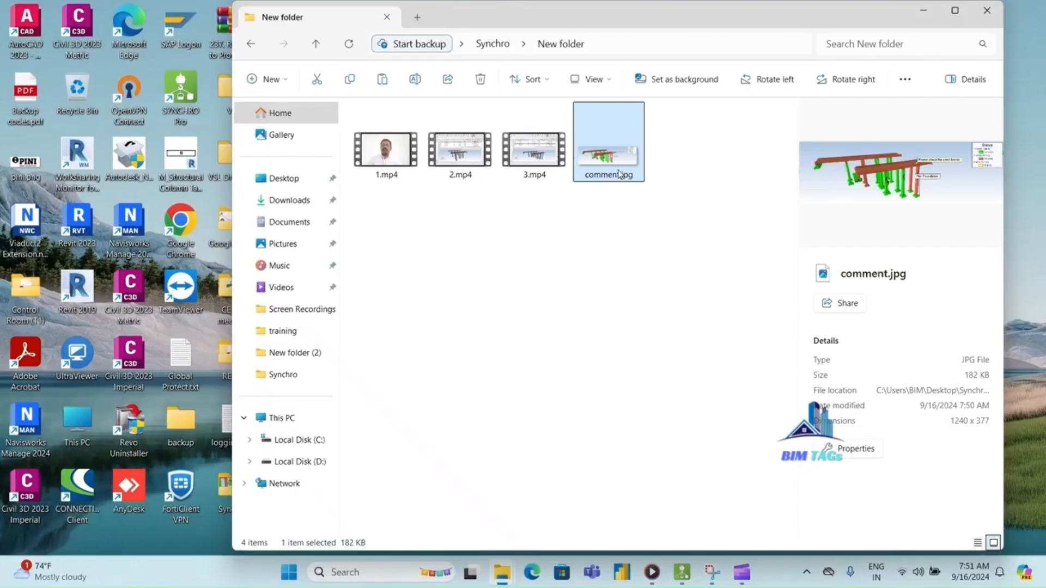
# - Open the saved comment.jpg from its folder and view it in a maximized image viewer
pyautogui.doubleClick(615, 163)
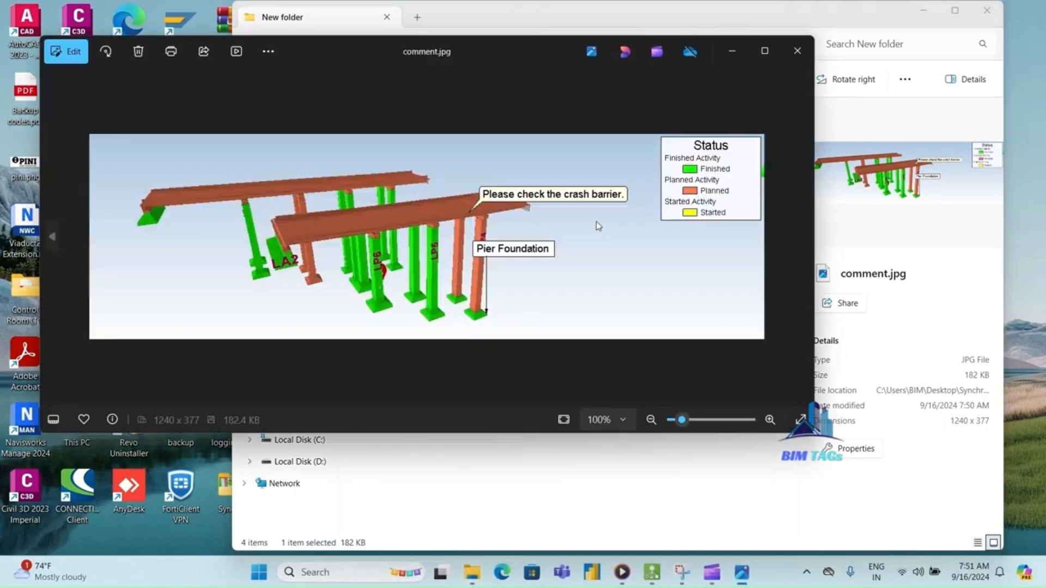
pyautogui.click(764, 51)
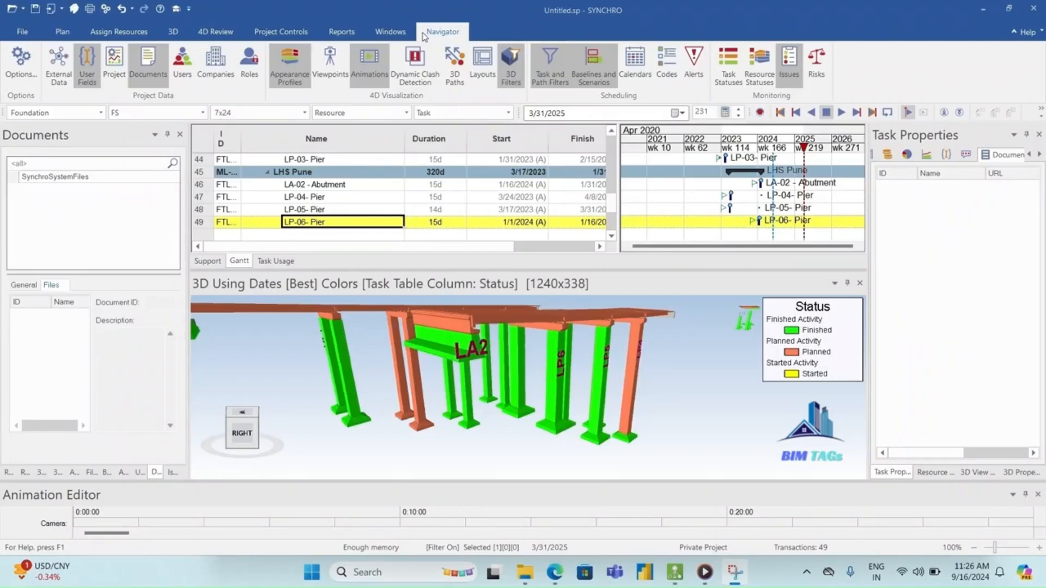
# - Add a project documents folder named Document of LP6
pyautogui.click(145, 76)
pyautogui.click(145, 76)
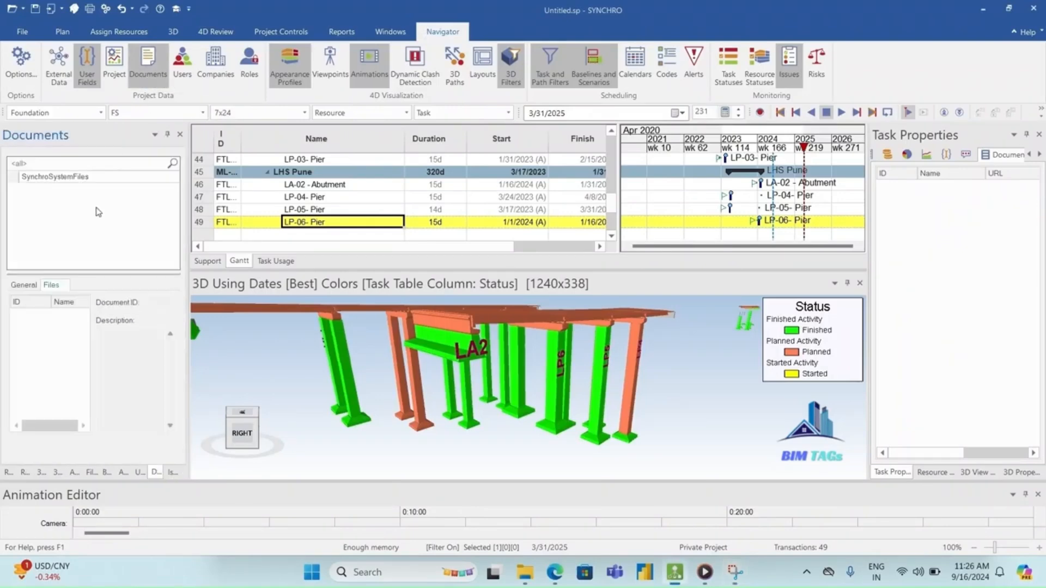
pyautogui.rightClick(54, 215)
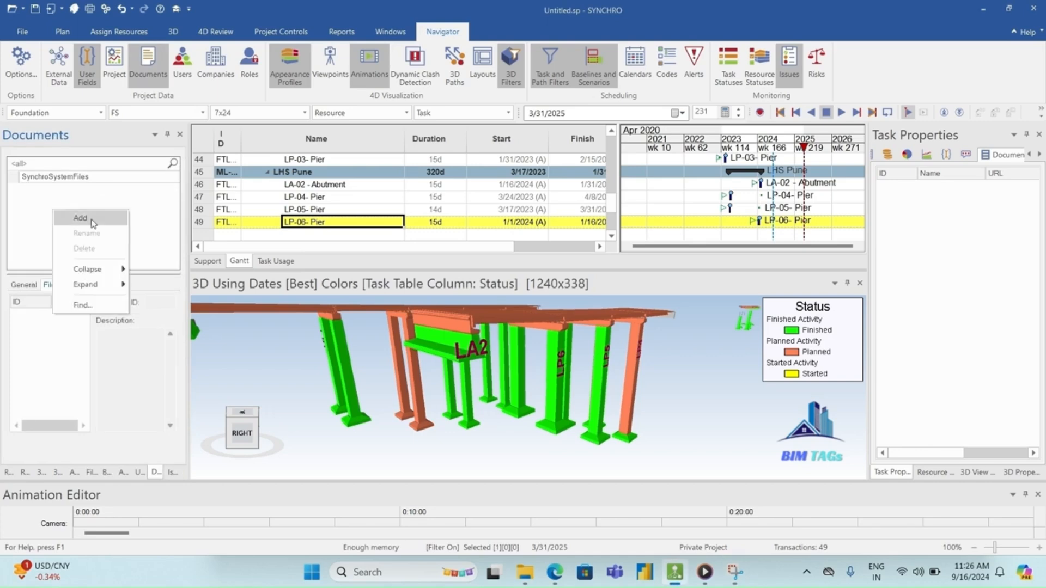
pyautogui.click(82, 217)
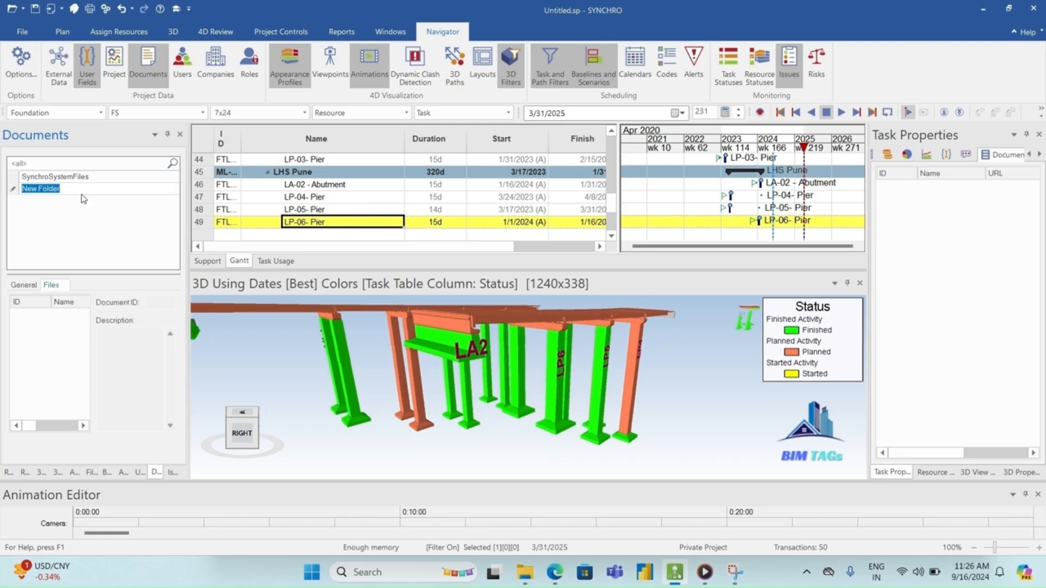
pyautogui.write('Document of LP6')
# - Add the file Footing of LP6.png to the Document of LP6 folder
pyautogui.rightClick(34, 334)
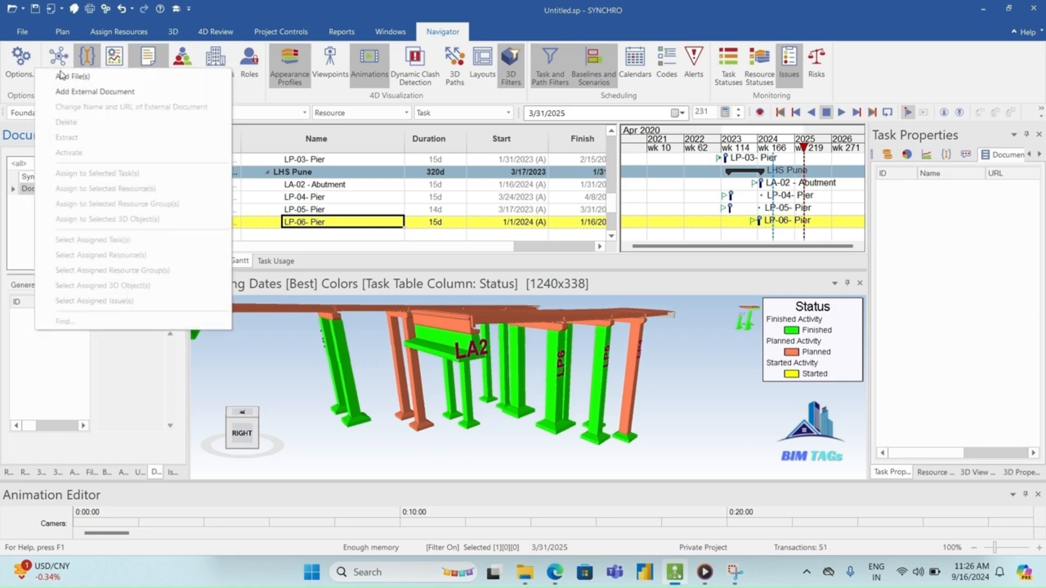
pyautogui.click(68, 75)
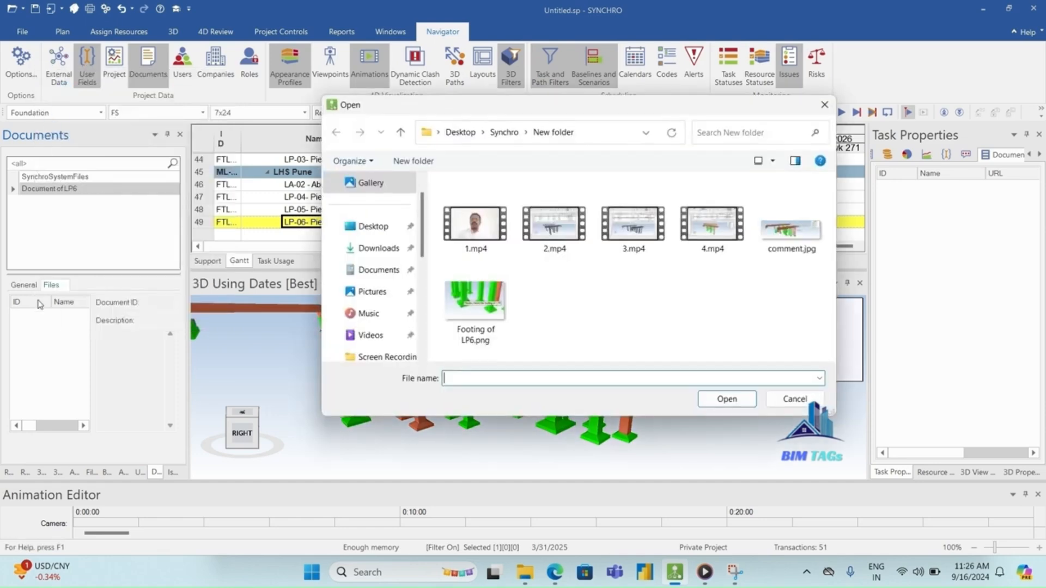
pyautogui.click(473, 313)
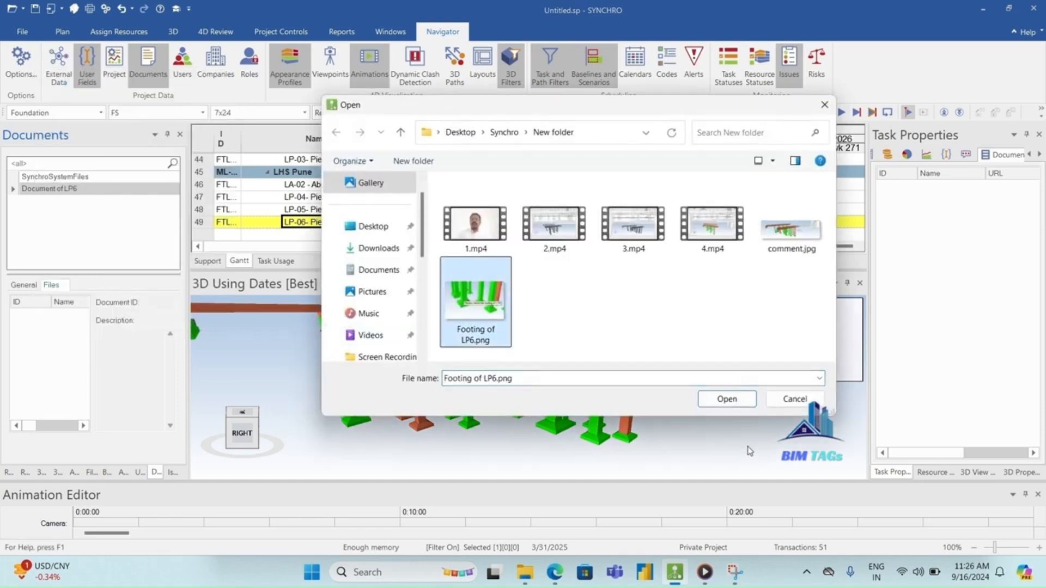
pyautogui.click(726, 398)
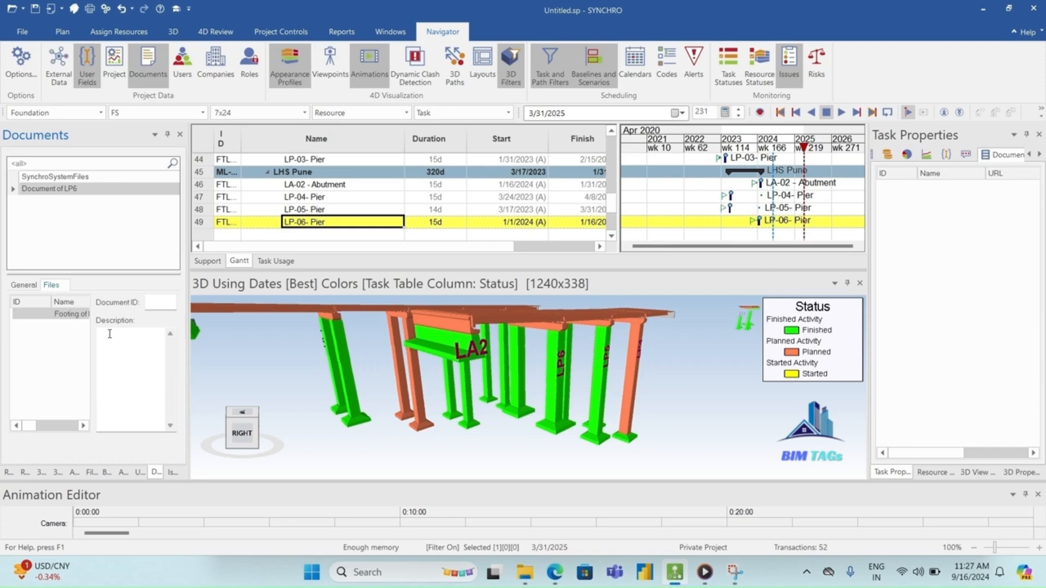
# - Give the footing file the document ID LP-6-COM-1 and the description "Please check the footing of LP6"
pyautogui.click(151, 303)
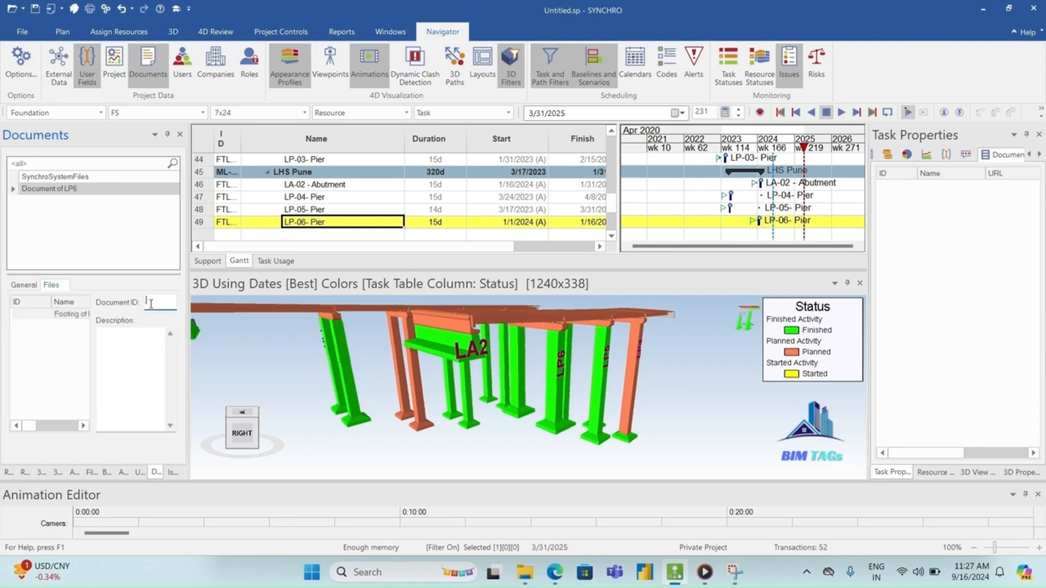
pyautogui.write('LP')
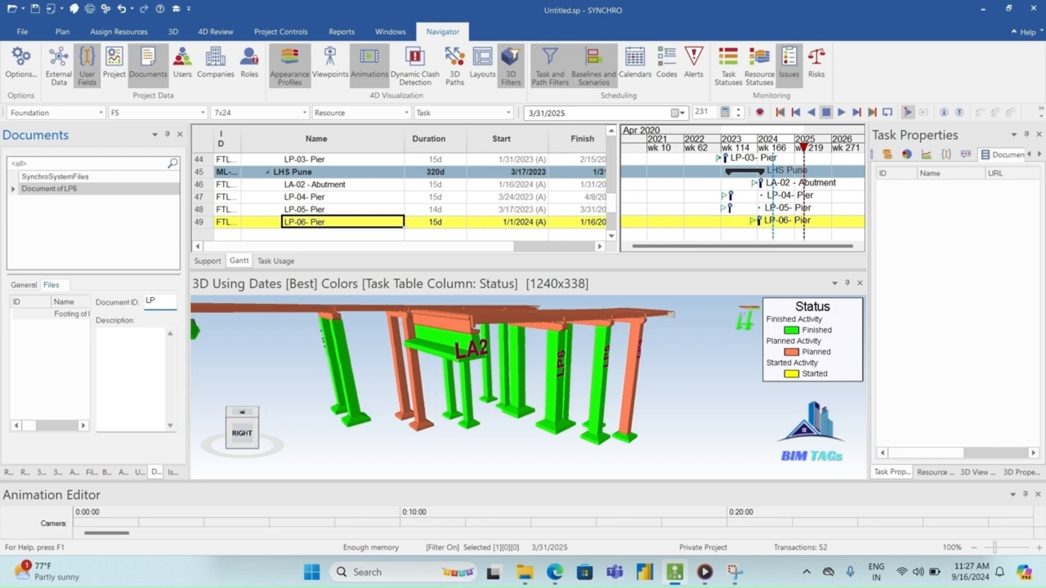
pyautogui.write('-6-D')
pyautogui.press('BackSpace')
pyautogui.write('COM-1')
pyautogui.click(111, 344)
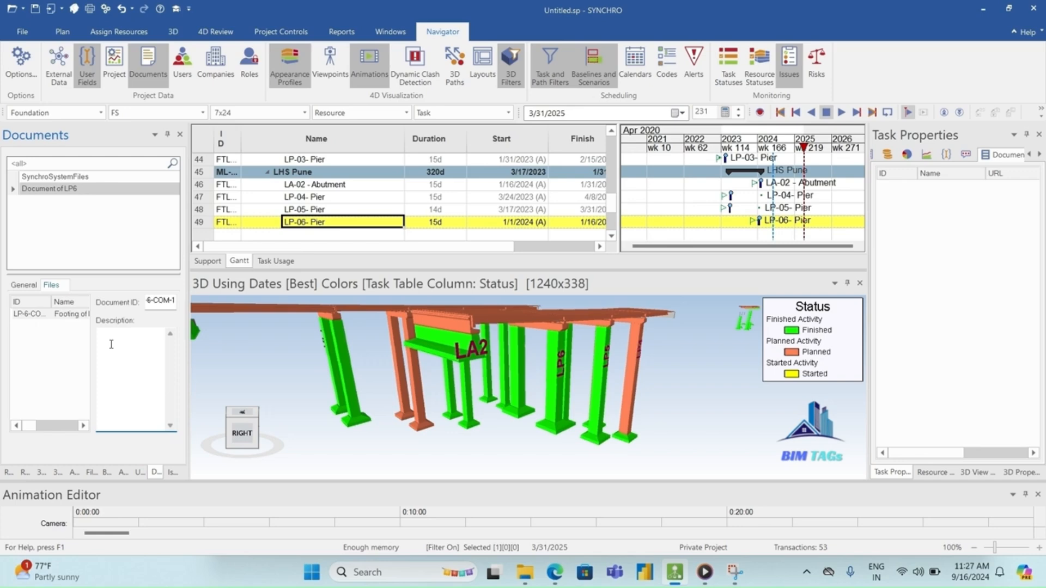
pyautogui.write('Please check the footing of LP6')
pyautogui.click(71, 221)
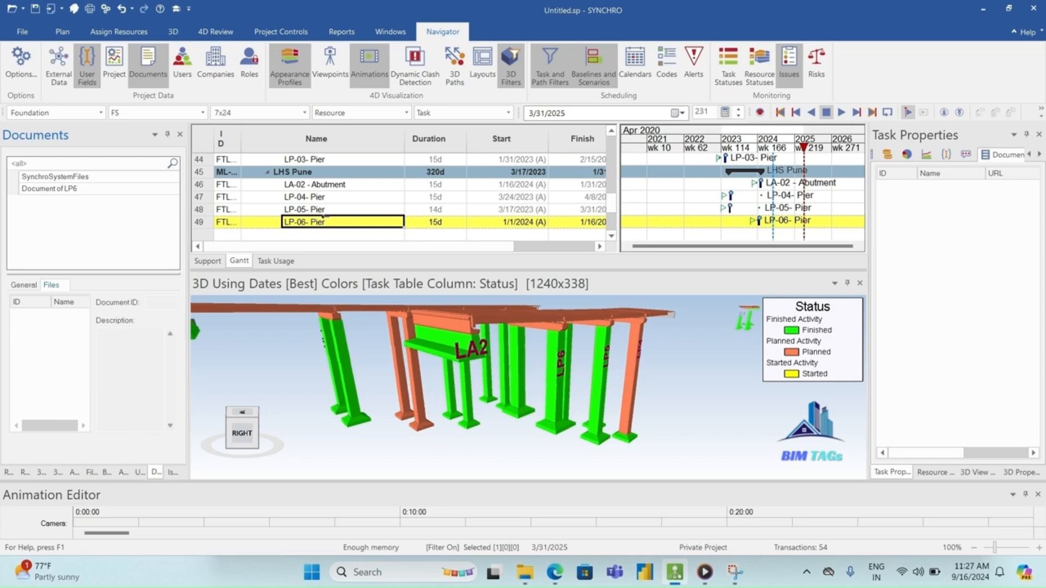
# - Assign the Footing of LP6.png document to the LP-06- Pier task and check it in the task's documents
pyautogui.click(322, 208)
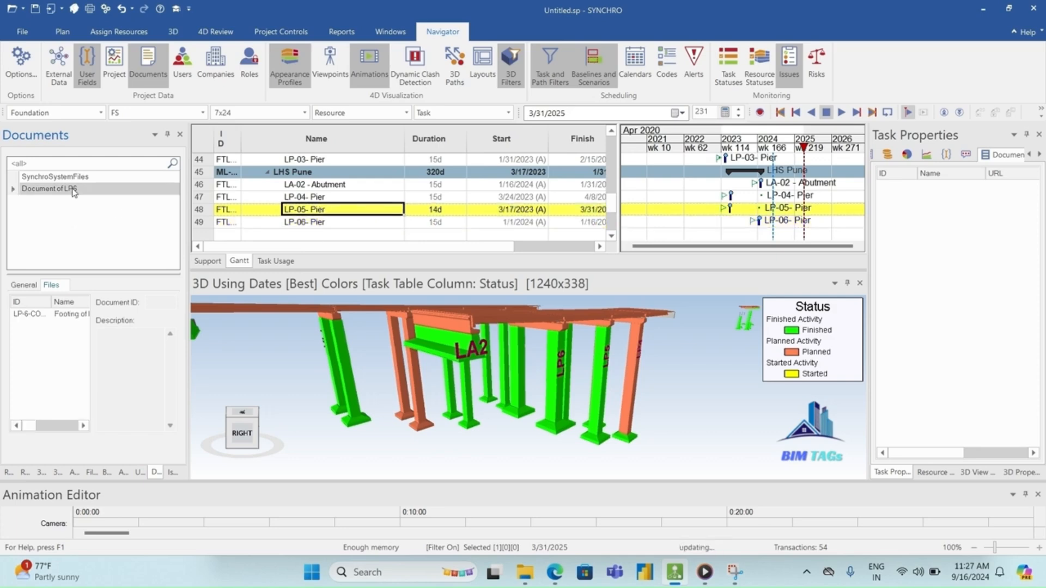
pyautogui.click(37, 317)
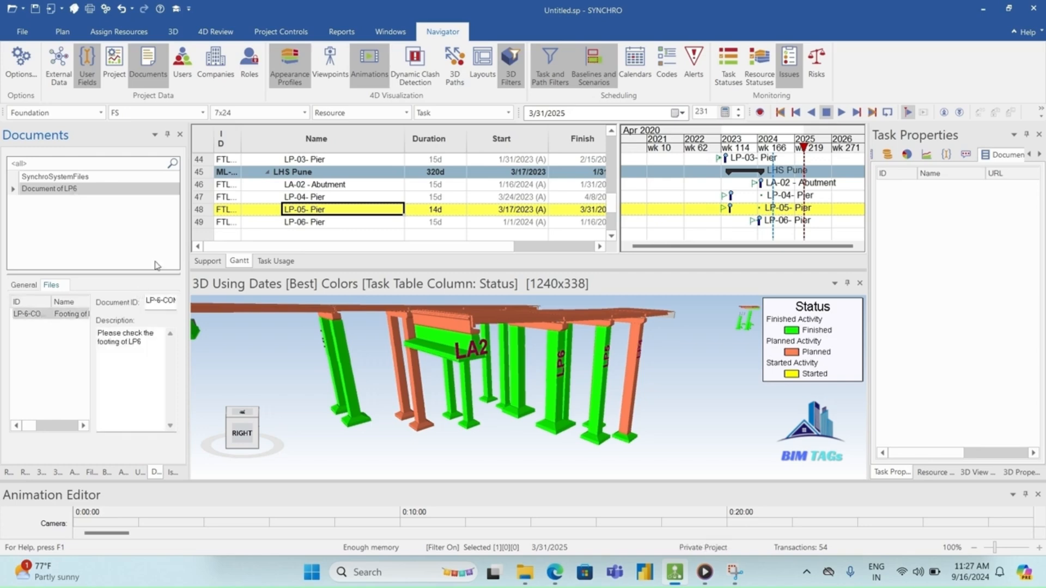
pyautogui.click(309, 223)
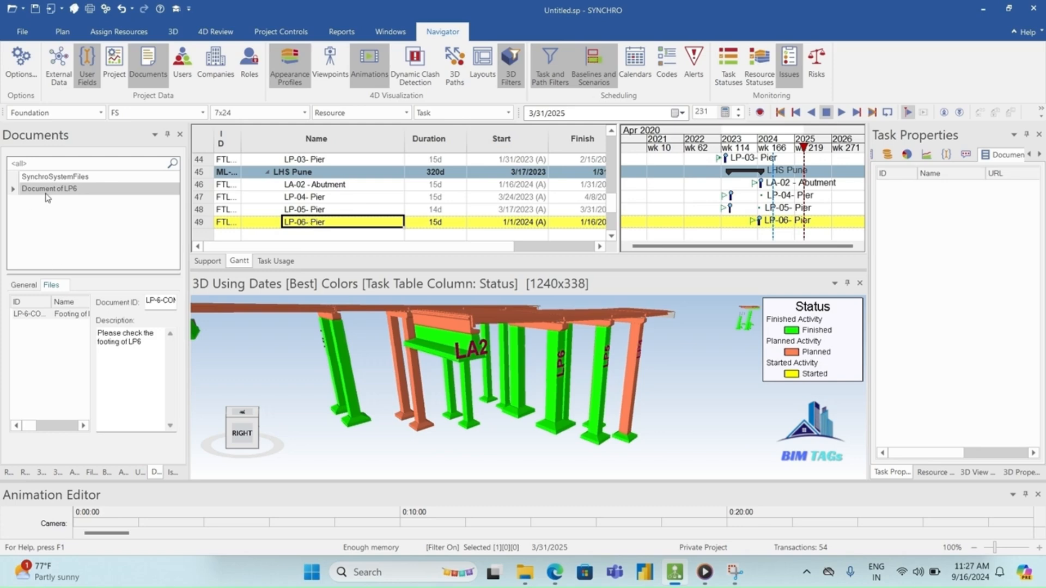
pyautogui.click(43, 314)
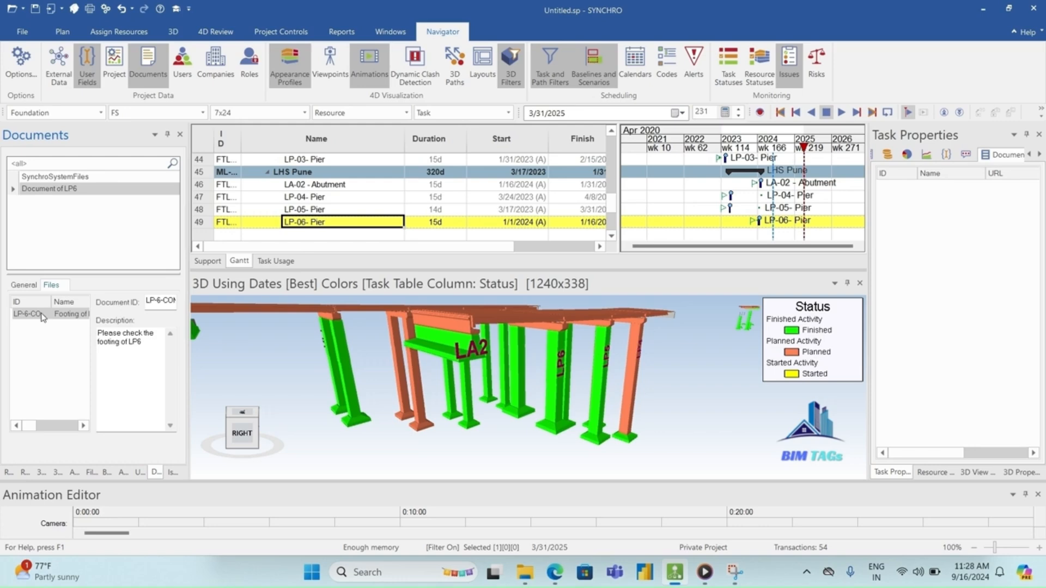
pyautogui.rightClick(43, 317)
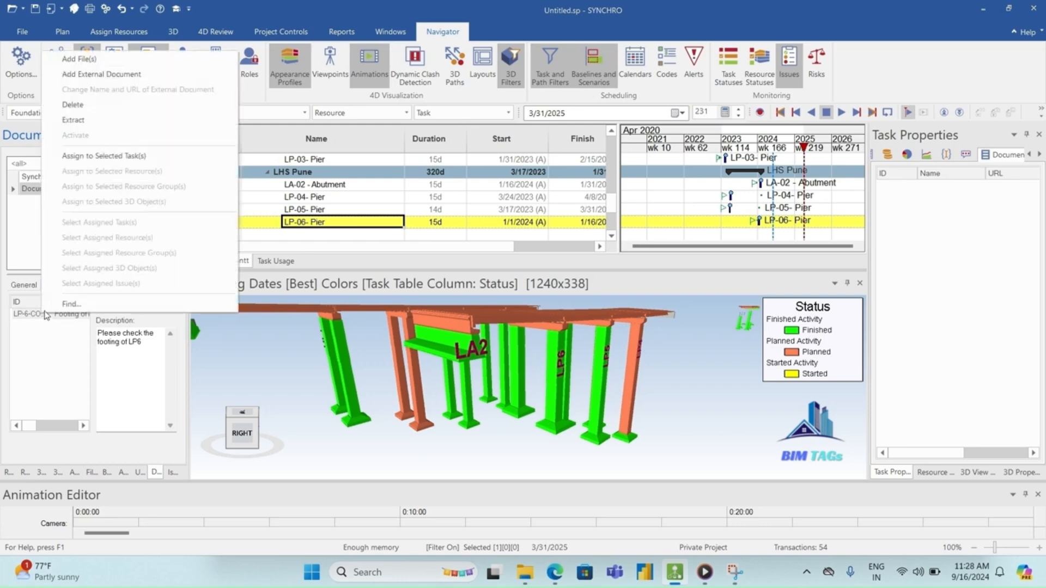
pyautogui.click(93, 157)
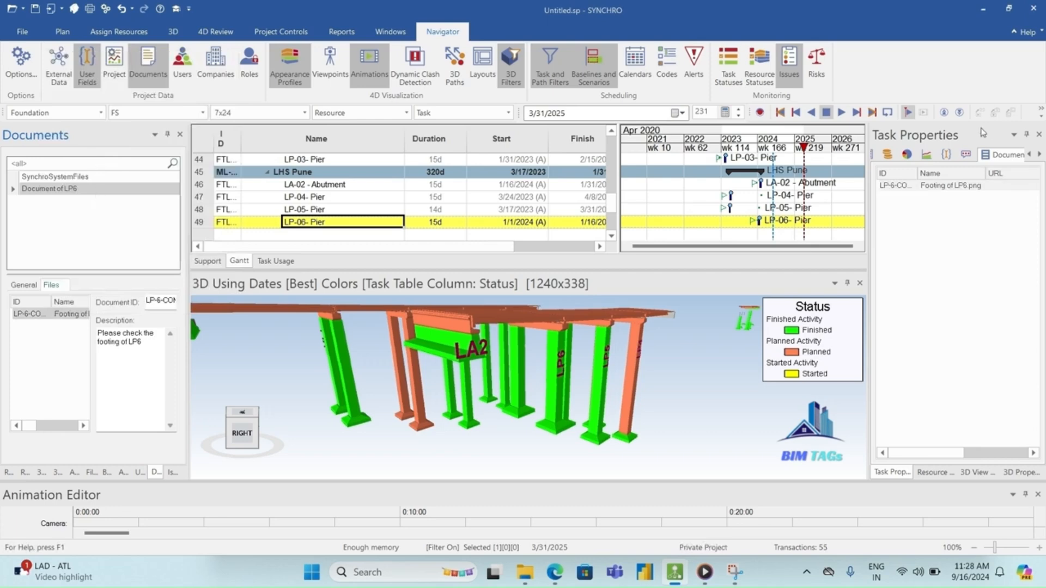
pyautogui.click(970, 156)
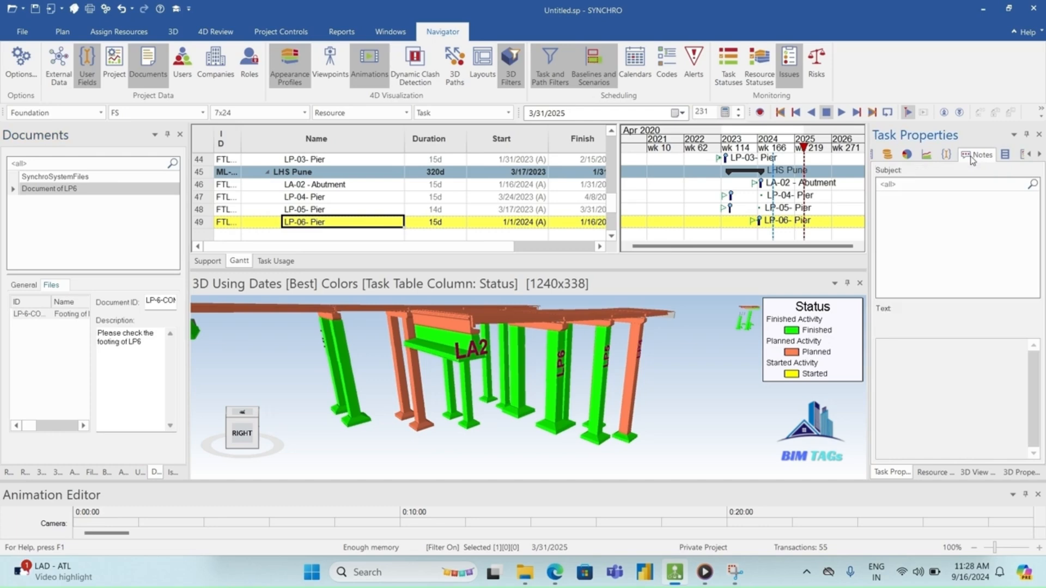
pyautogui.click(1005, 155)
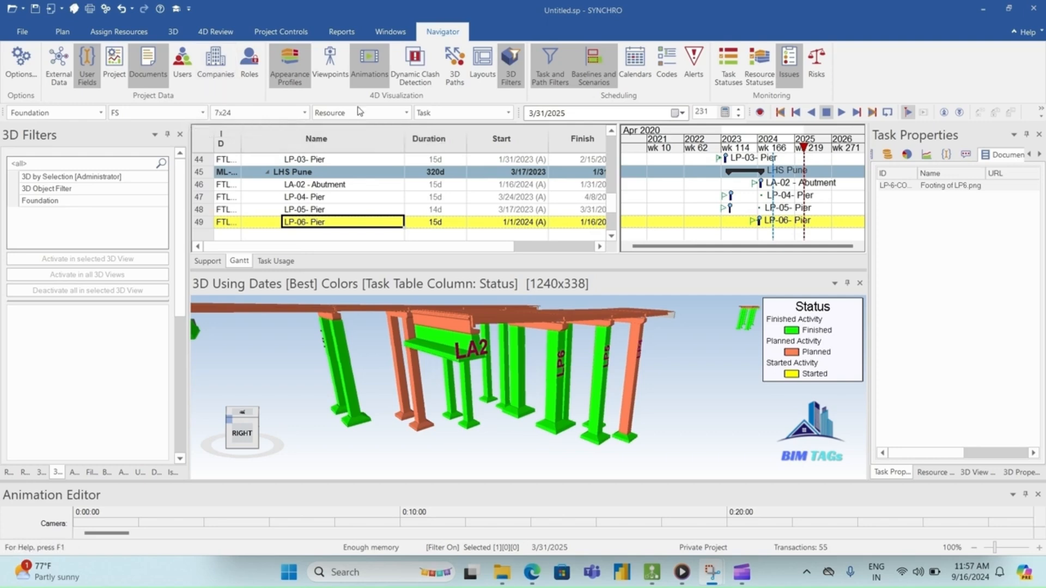
# - Add a new project company named ABC Company
pyautogui.click(221, 74)
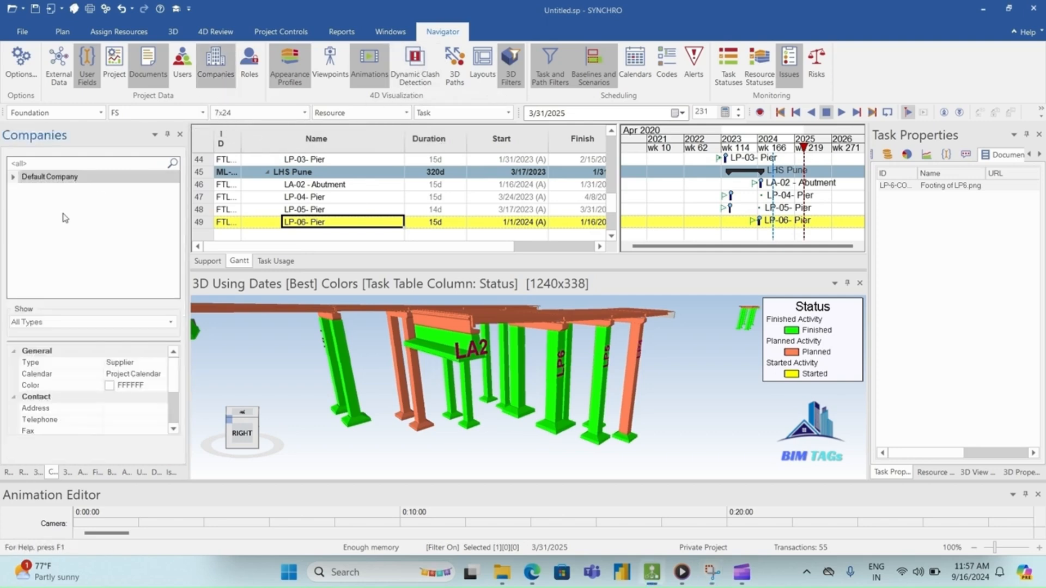
pyautogui.rightClick(45, 214)
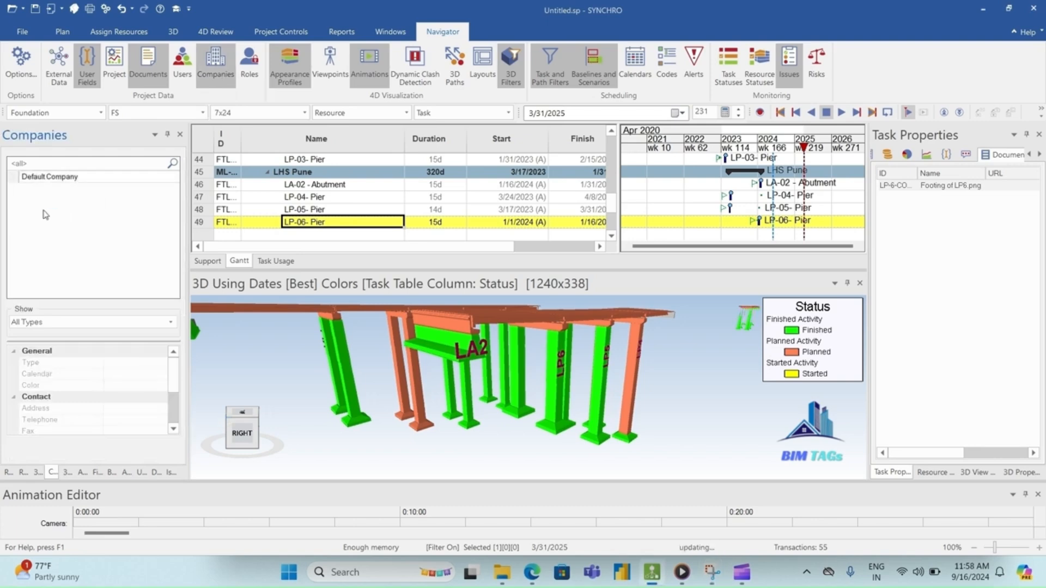
pyautogui.click(81, 218)
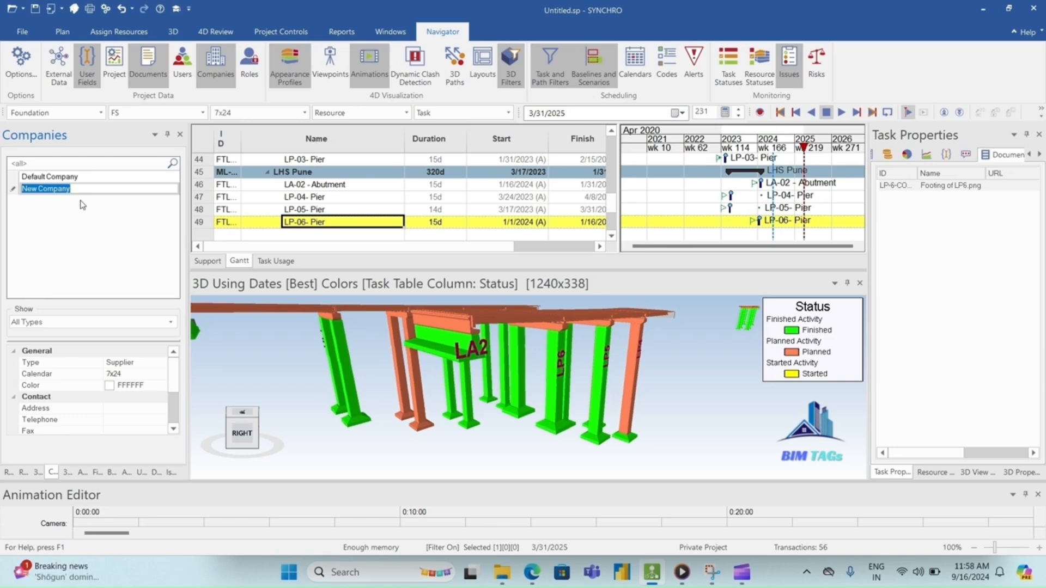
pyautogui.write('ABC Company')
pyautogui.click(70, 224)
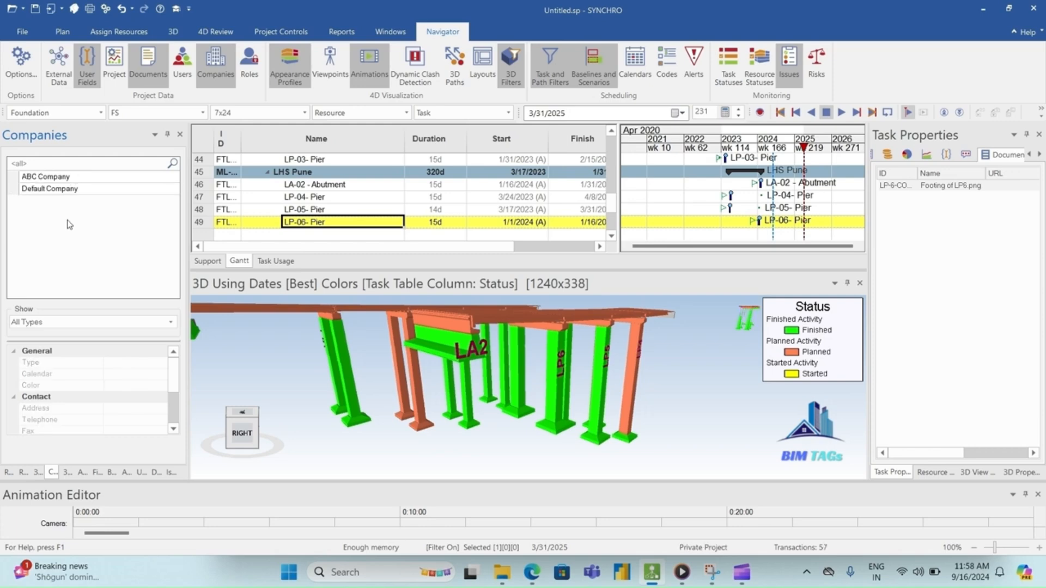
# - Review the general and contact properties of ABC Company and set its type to Engineer
pyautogui.click(65, 179)
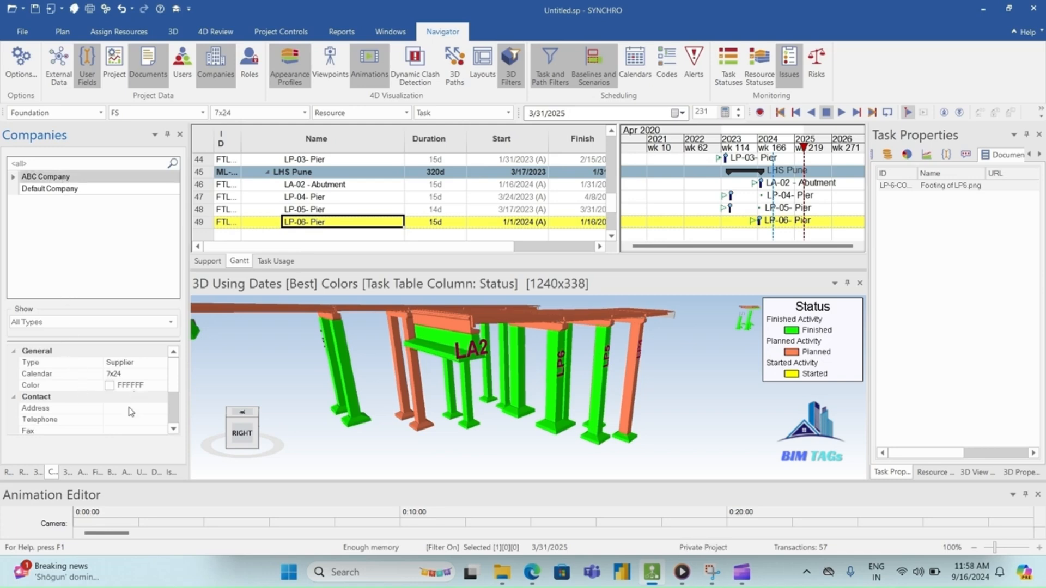
pyautogui.scroll(-1, 131, 412)
pyautogui.scroll(1, 131, 412)
pyautogui.scroll(-1, 106, 418)
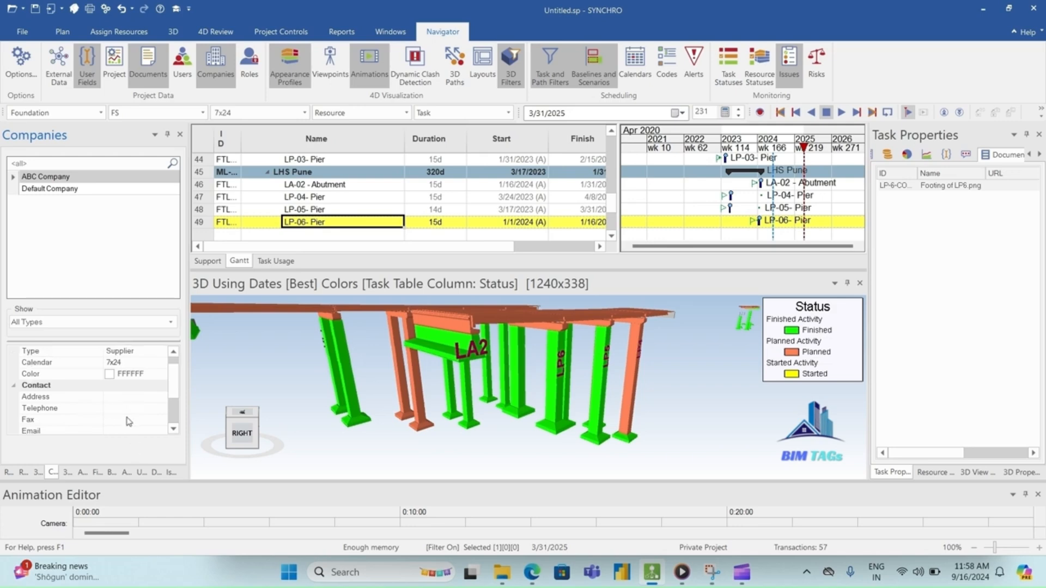
pyautogui.scroll(1, 129, 421)
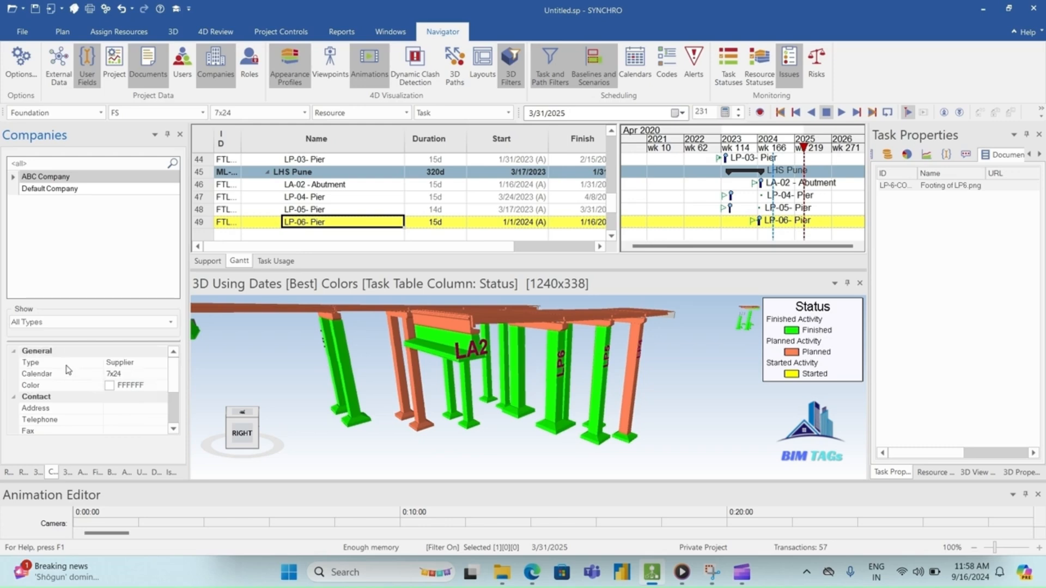
pyautogui.click(160, 366)
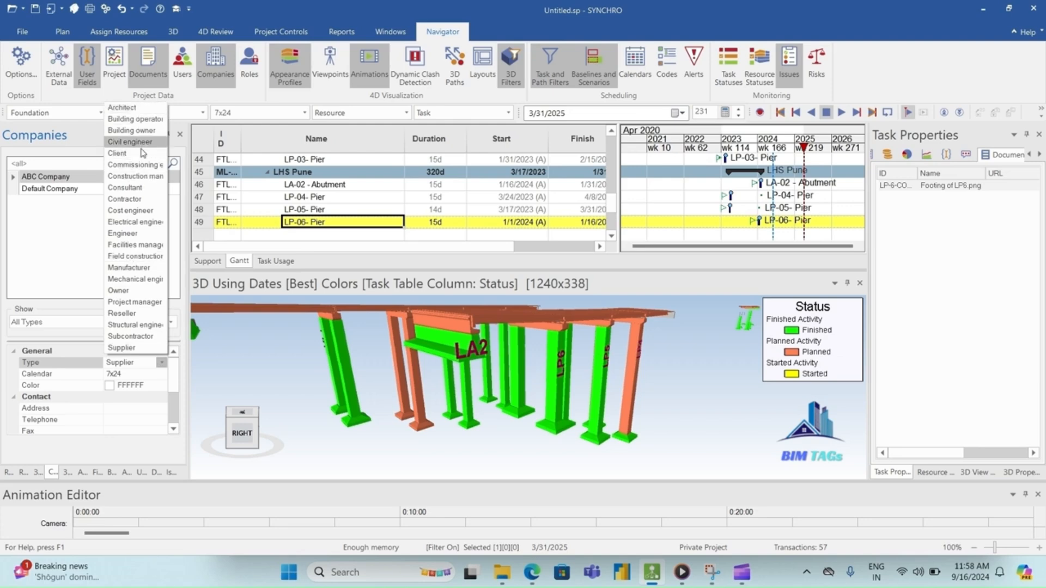
pyautogui.click(137, 235)
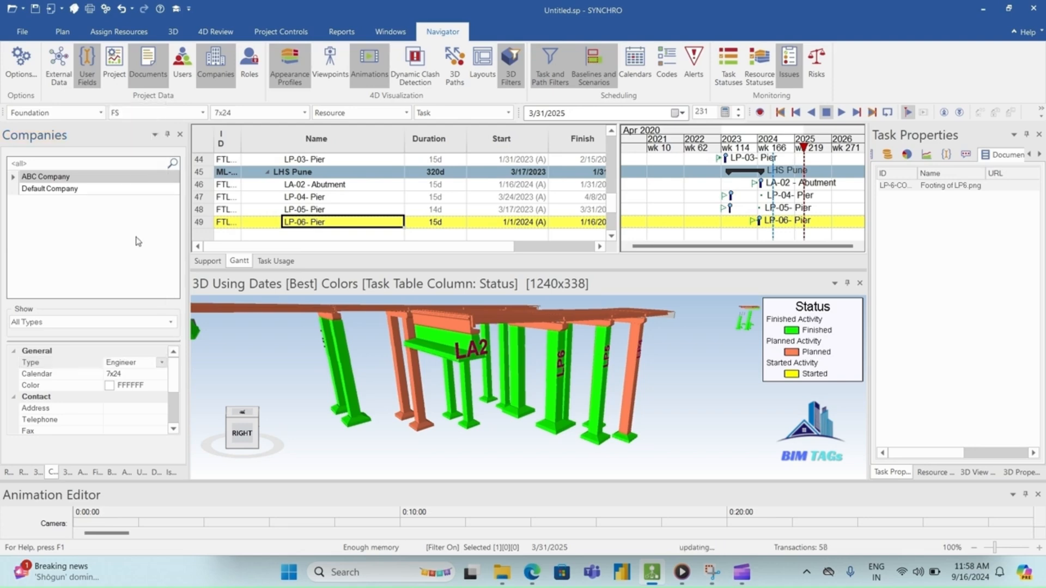
pyautogui.click(81, 239)
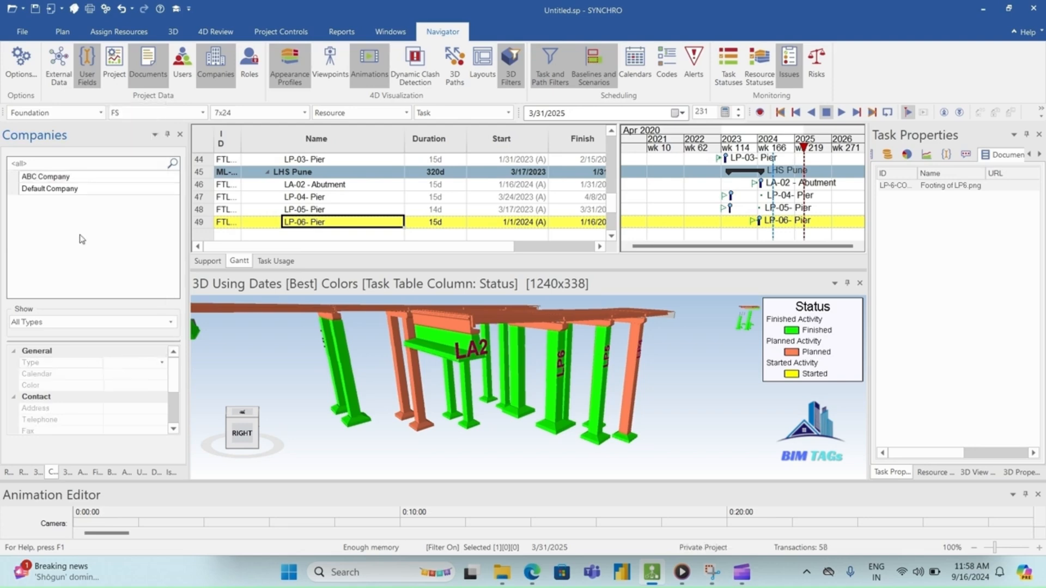
# - Add another company named XYZ Company and set its type to Architect
pyautogui.rightClick(33, 227)
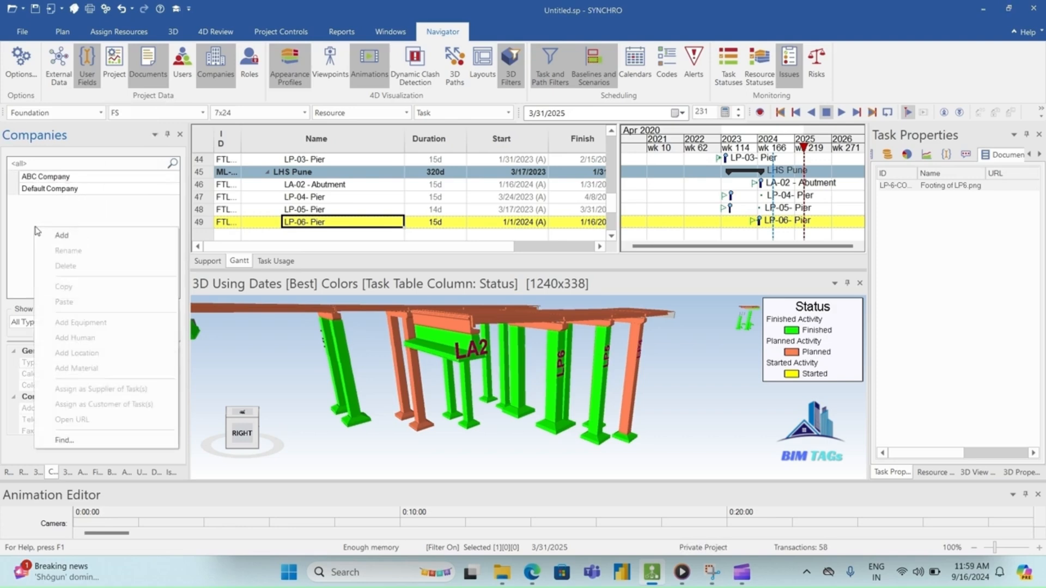
pyautogui.click(57, 234)
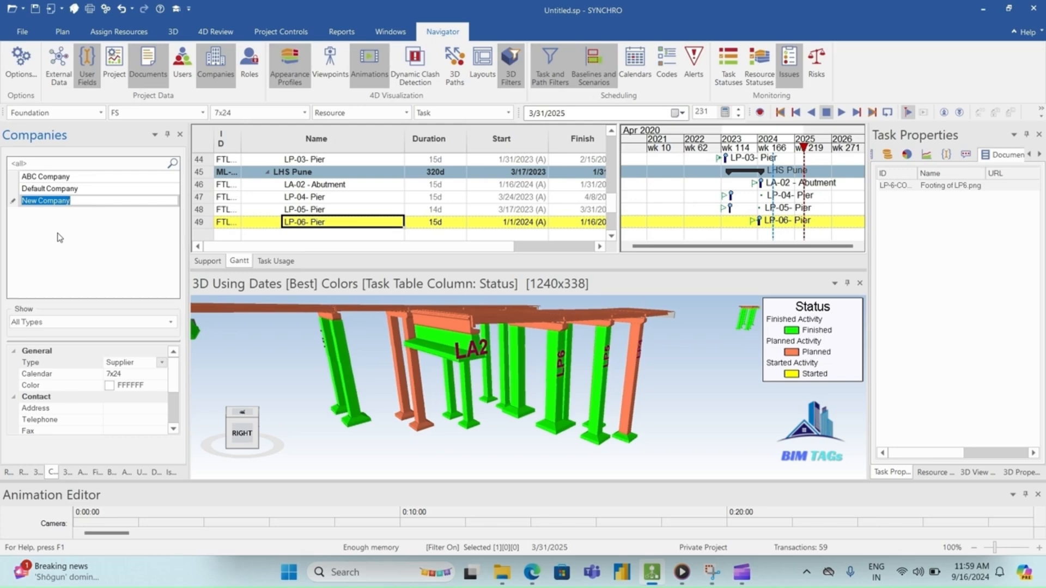
pyautogui.write('XYZ Company')
pyautogui.press('Return')
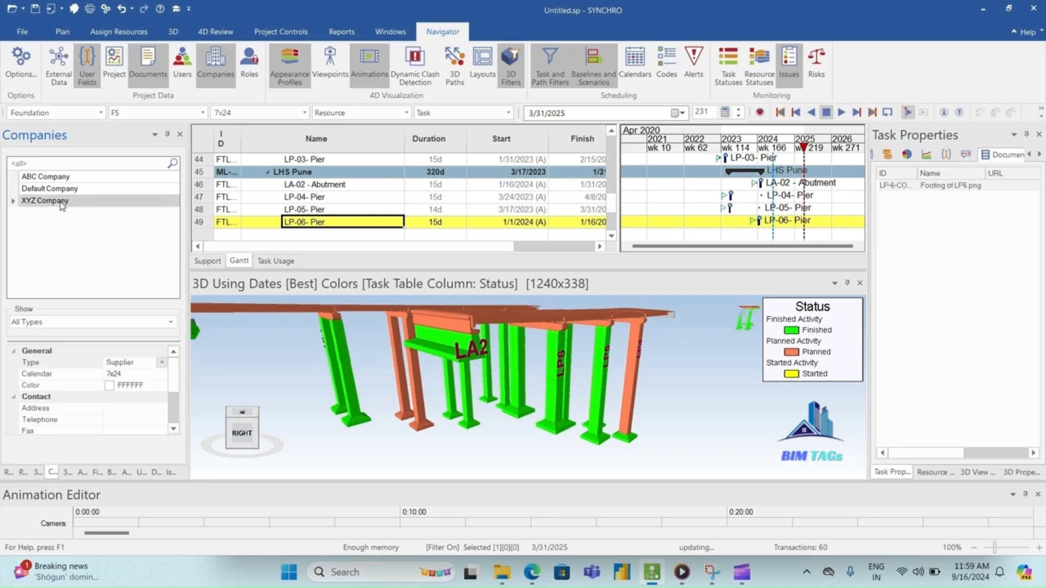
pyautogui.click(162, 363)
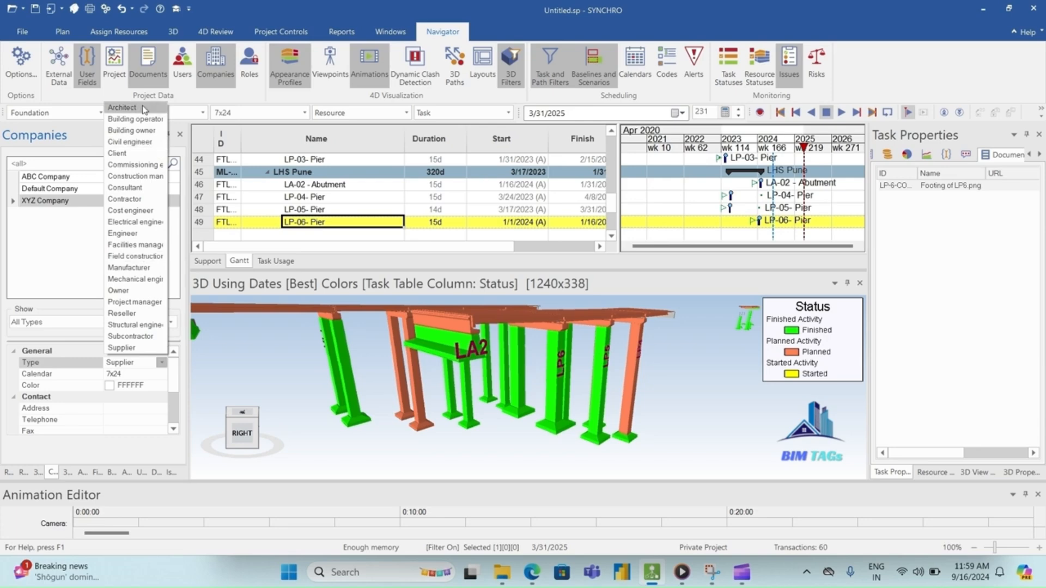
pyautogui.click(130, 108)
pyautogui.click(90, 244)
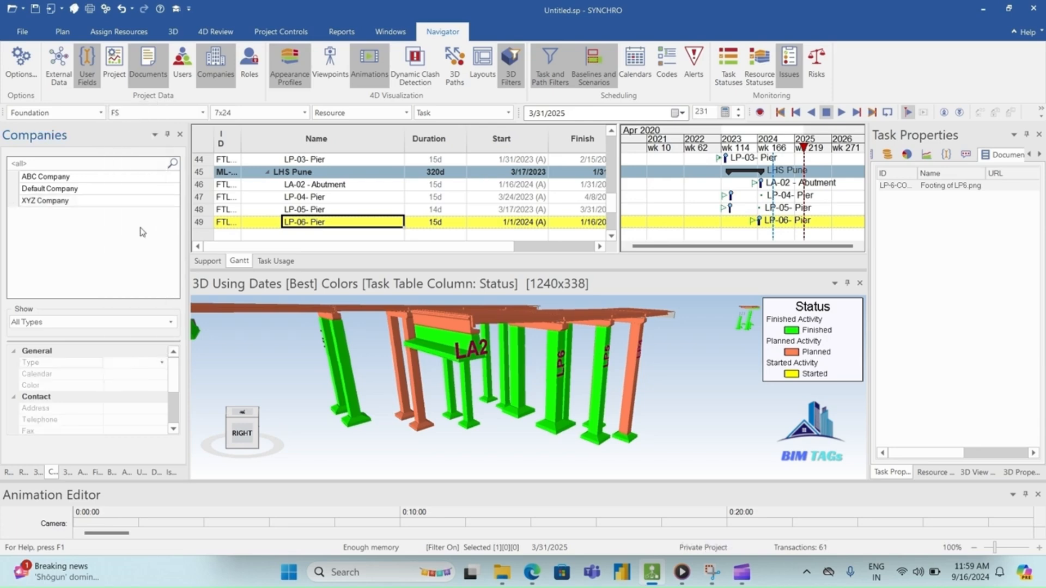
# - Start adding a new project user alongside the Administrator
pyautogui.click(181, 75)
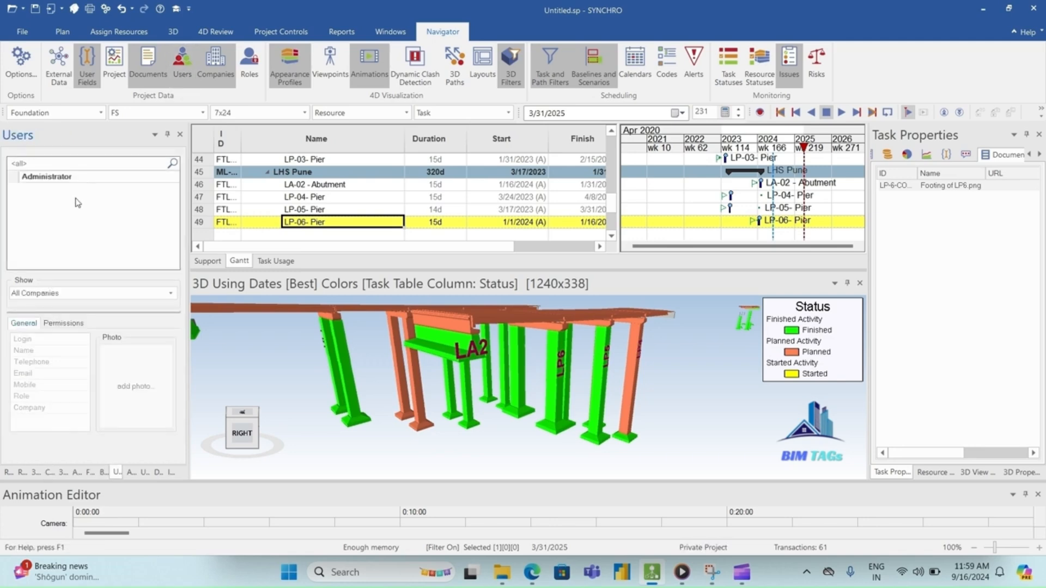
pyautogui.rightClick(55, 204)
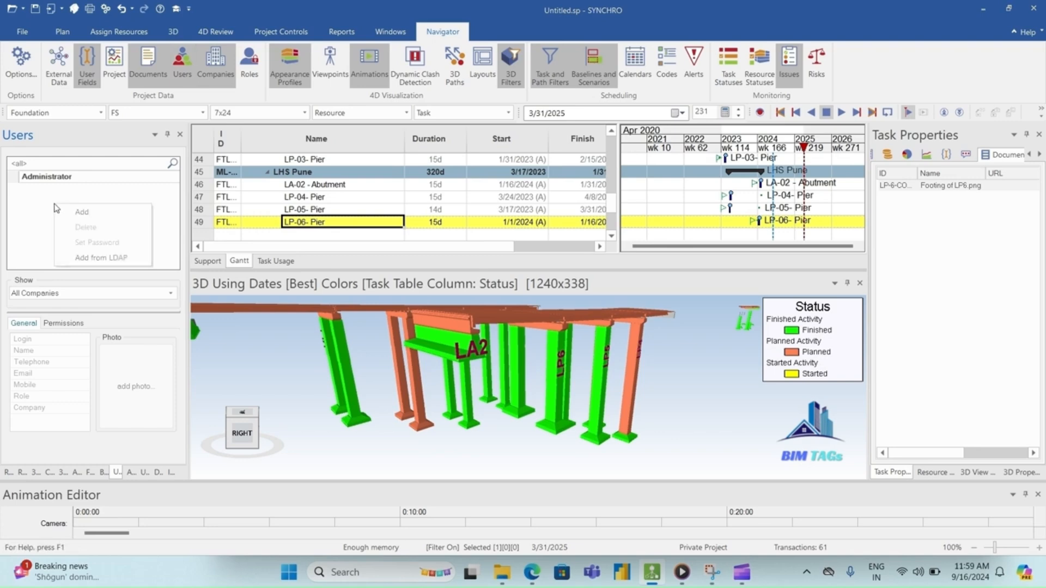
pyautogui.click(83, 212)
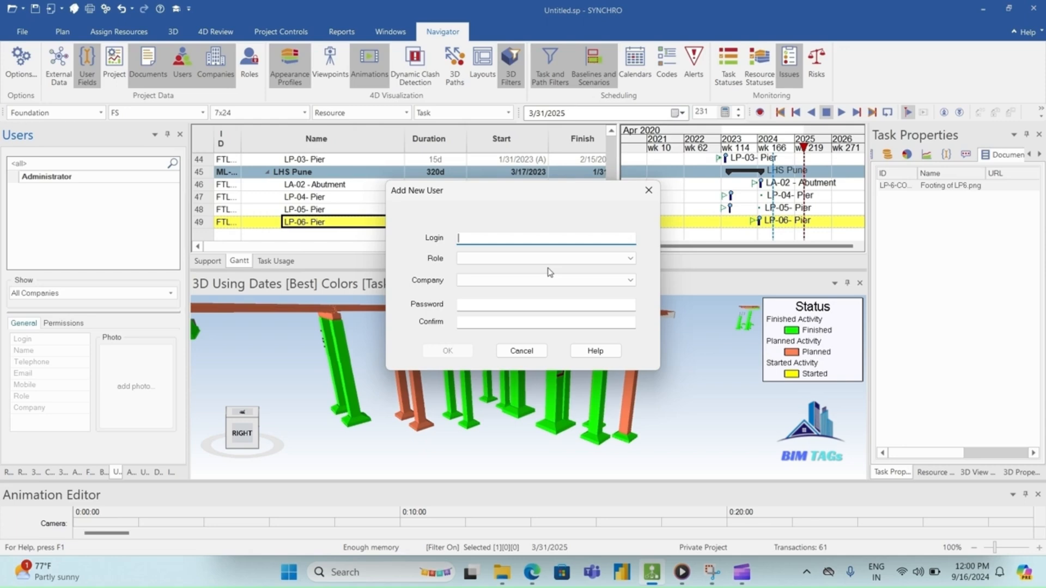
# - Fill in the new user's login name, assign the User role and XYZ Company, and create the user without a password
pyautogui.write('Sanjeev')
pyautogui.click(630, 260)
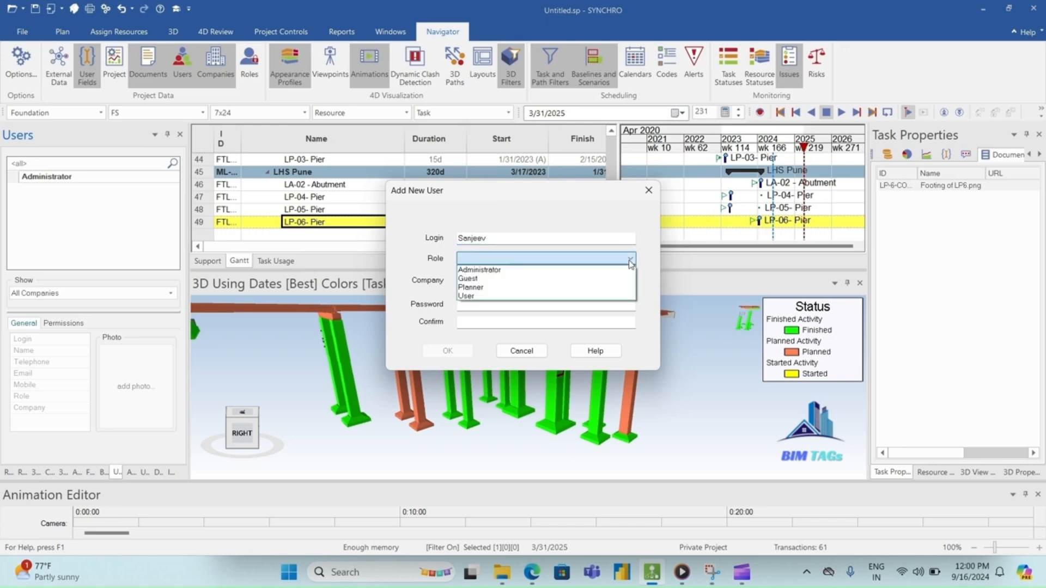
pyautogui.click(580, 296)
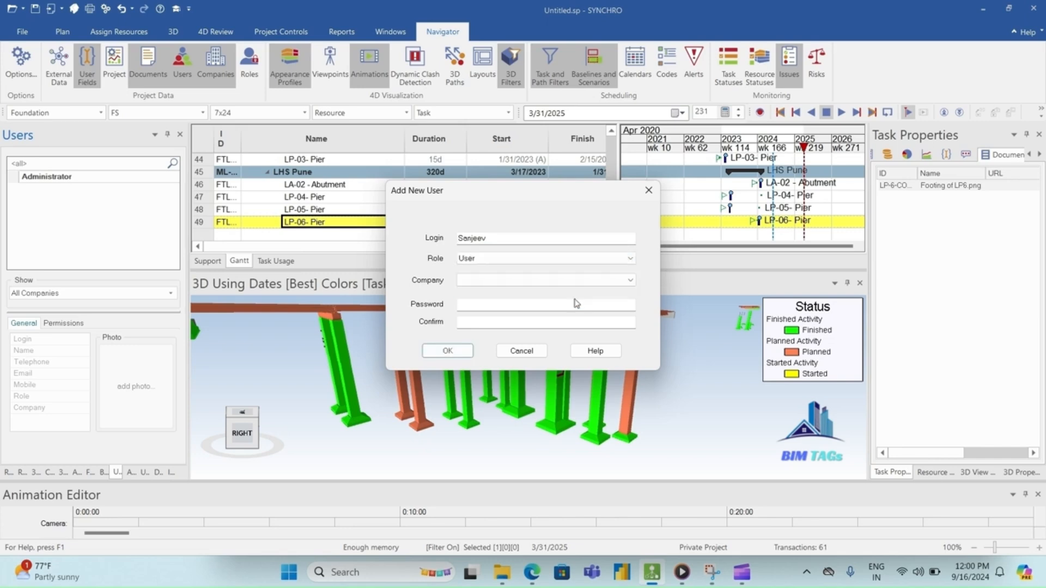
pyautogui.click(505, 281)
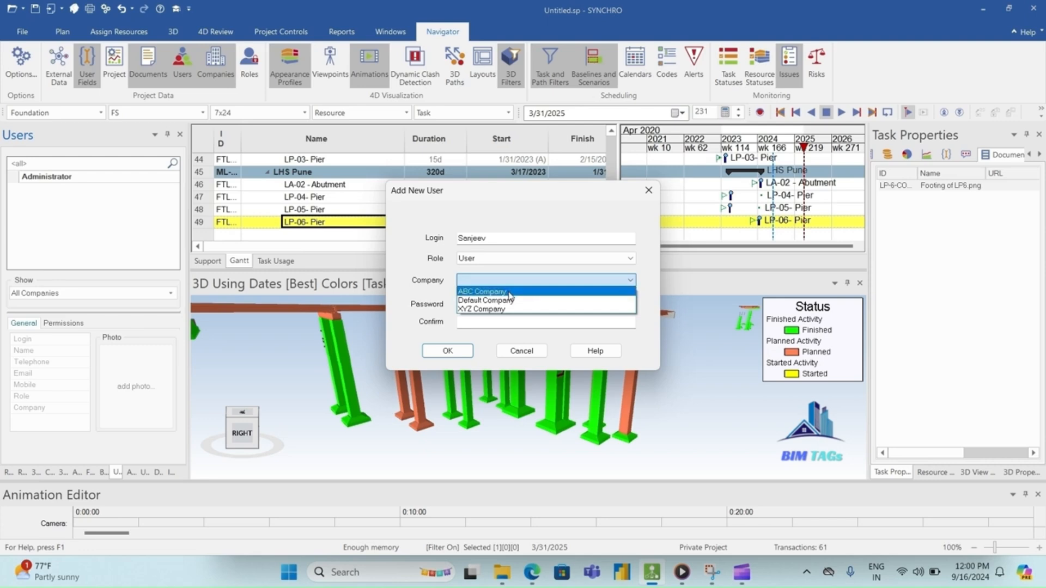
pyautogui.click(508, 309)
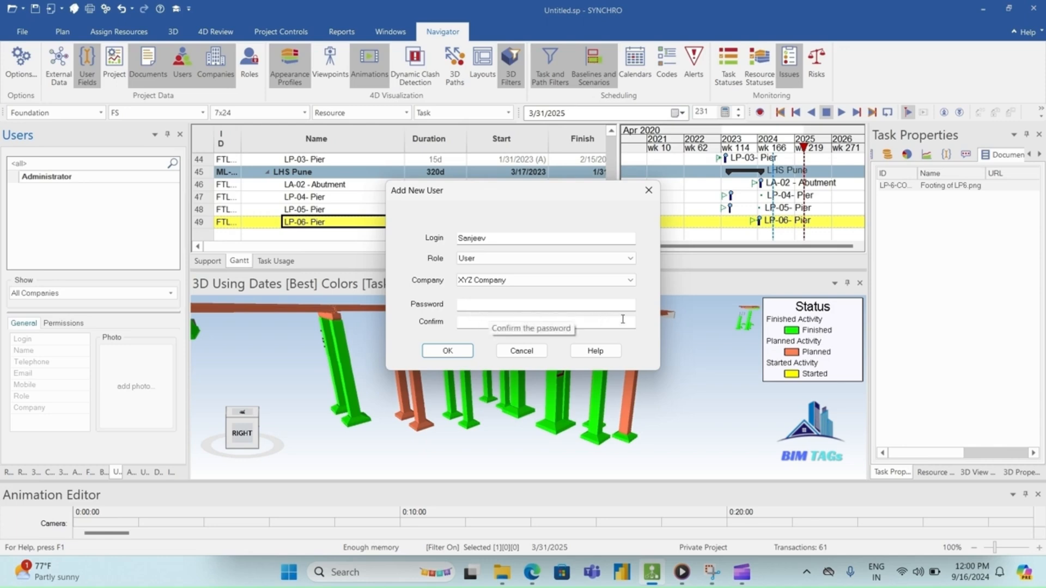
pyautogui.click(447, 351)
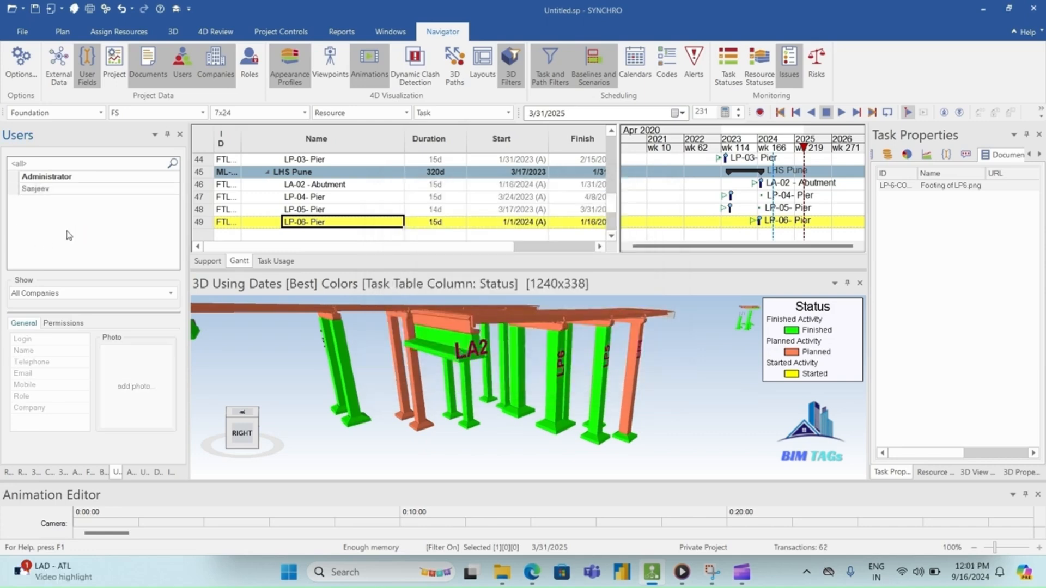
# - Add another user with their login name, the Planner role and ABC Company, leaving the password blank
pyautogui.rightClick(43, 215)
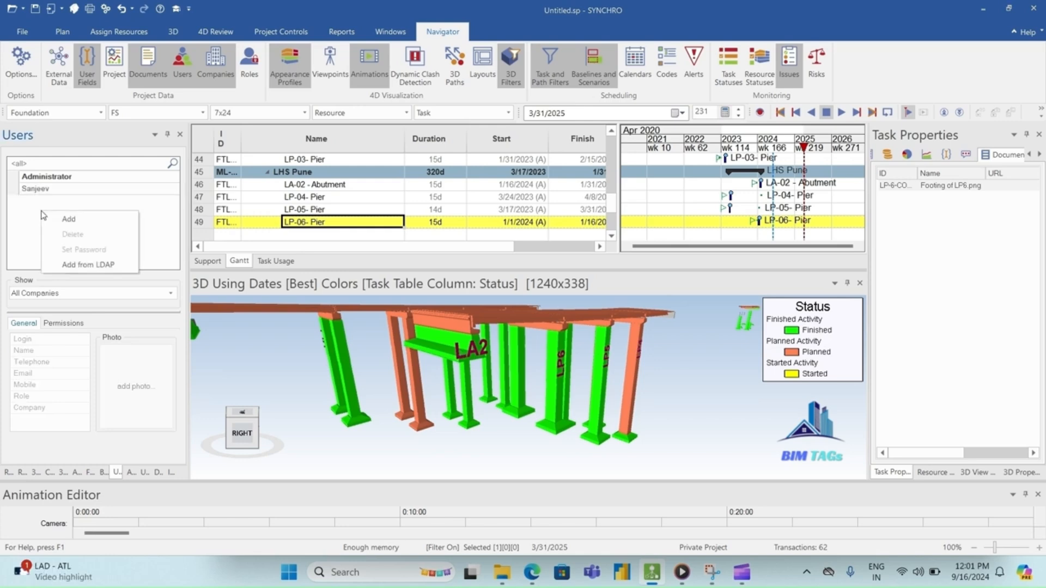
pyautogui.click(61, 218)
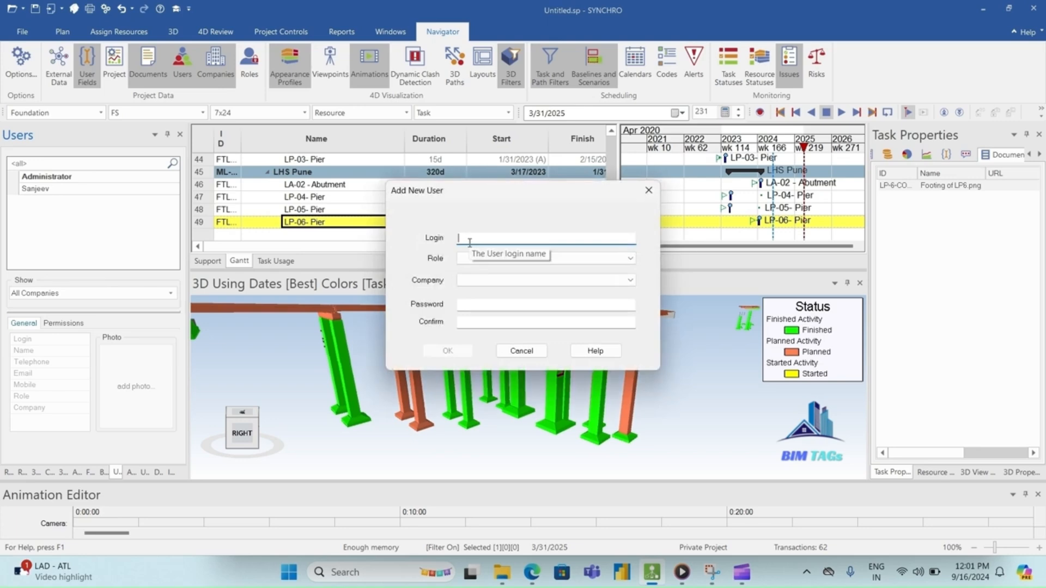
pyautogui.write('Rohit')
pyautogui.click(572, 258)
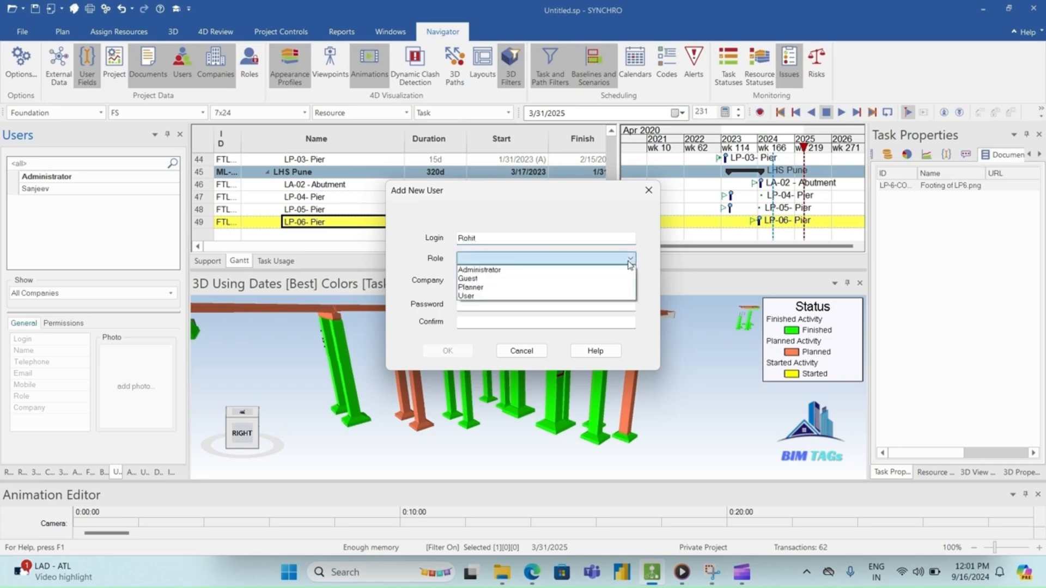
pyautogui.click(576, 287)
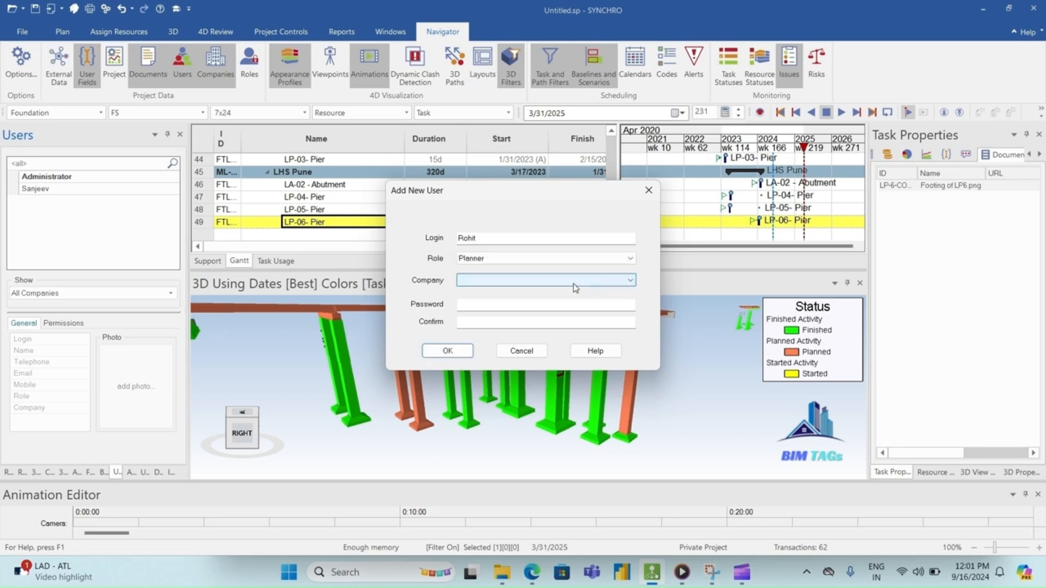
pyautogui.click(628, 281)
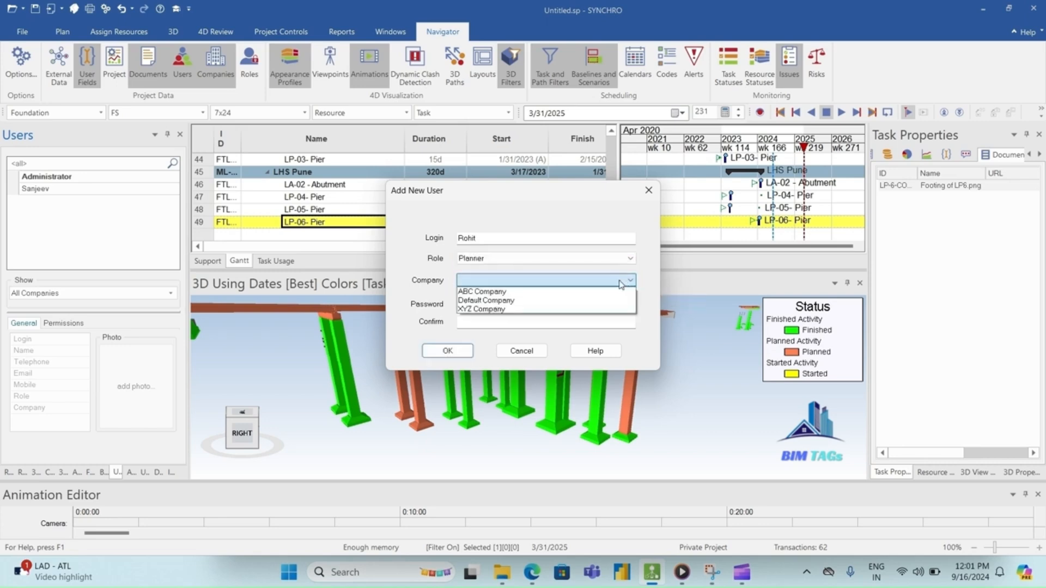
pyautogui.click(568, 294)
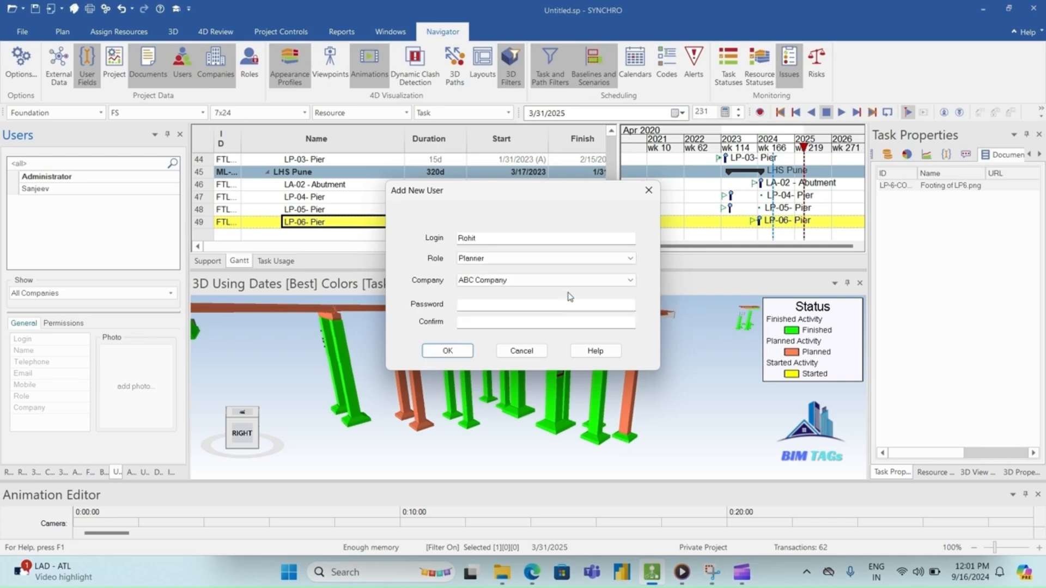
pyautogui.click(464, 351)
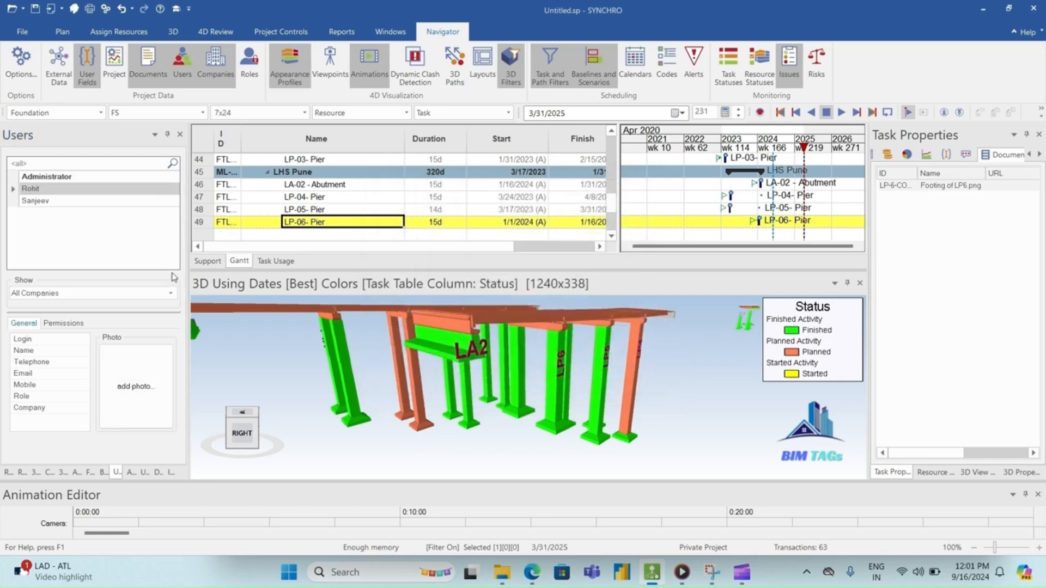
pyautogui.click(122, 241)
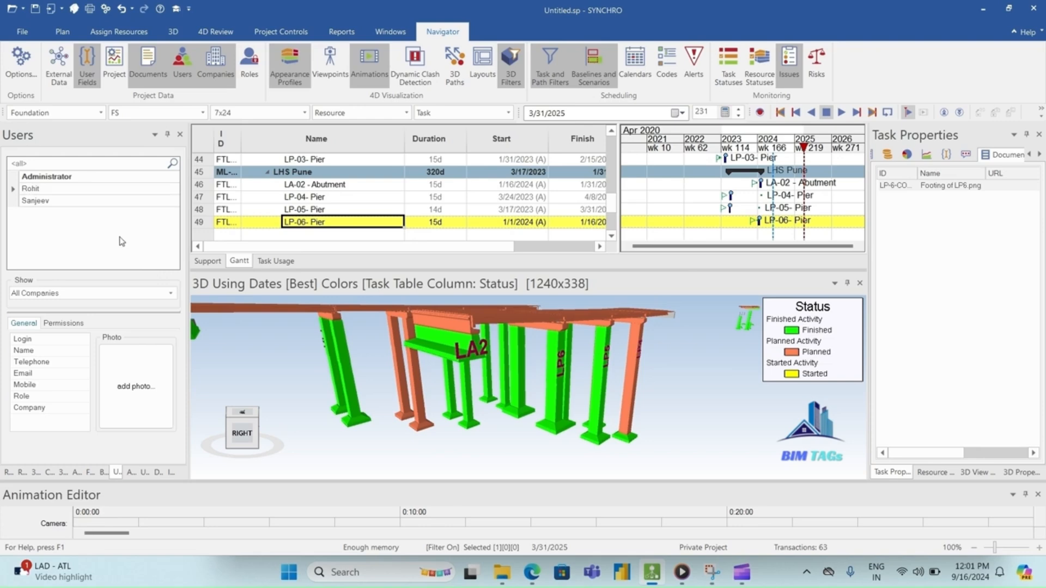
# - Review the permissions of the user belonging to XYZ Company and view the list of companies
pyautogui.click(35, 201)
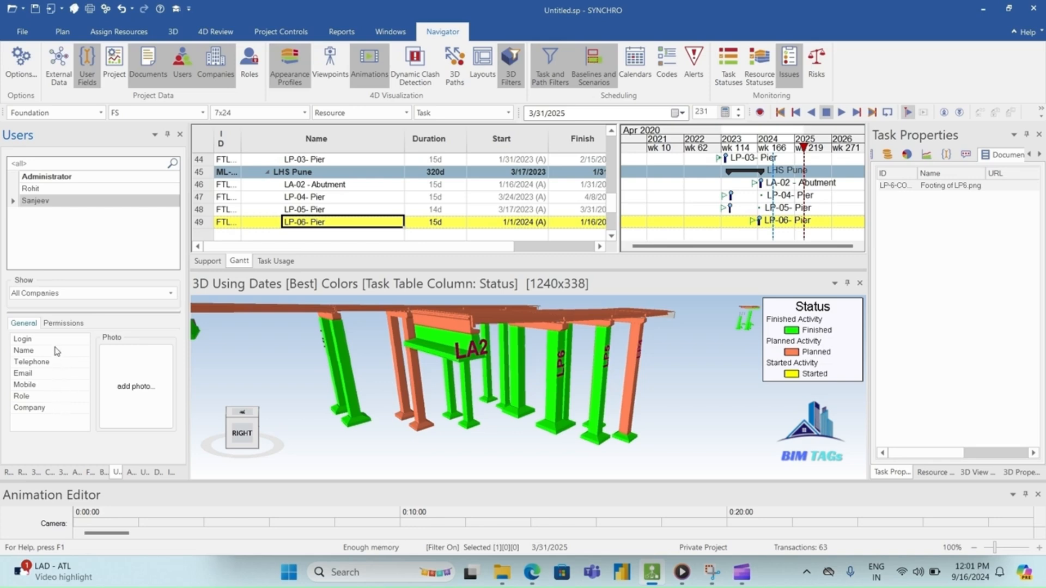
pyautogui.click(56, 329)
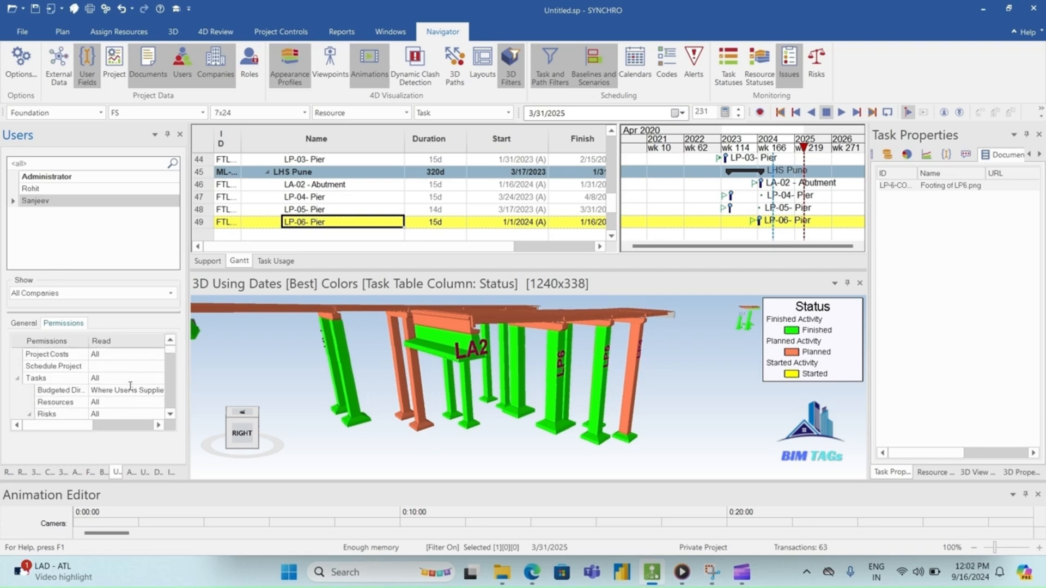
pyautogui.scroll(-2, 130, 386)
pyautogui.click(215, 61)
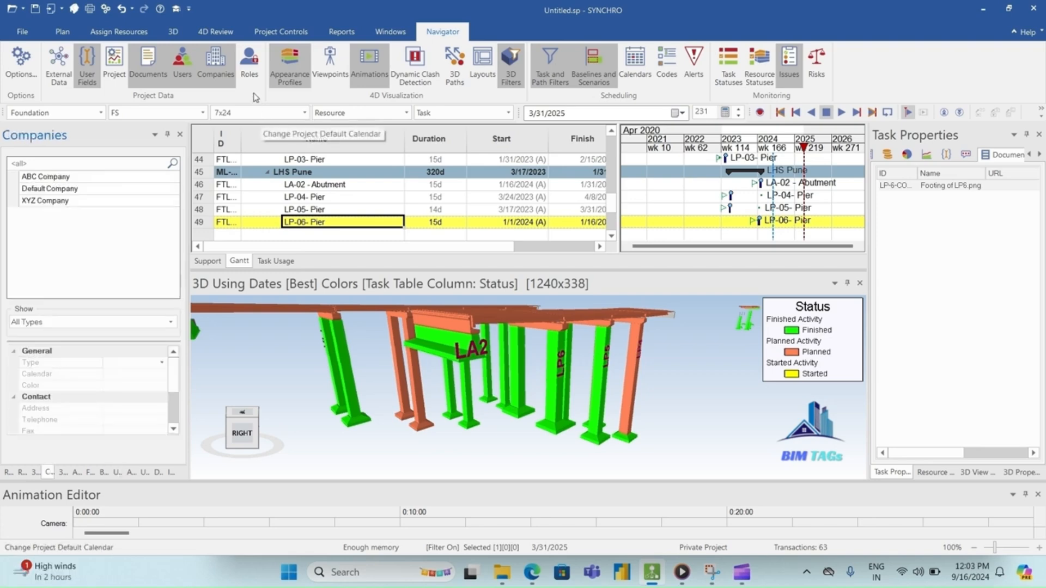
# - Show the project's roles and add a new role named Engineer
pyautogui.click(250, 82)
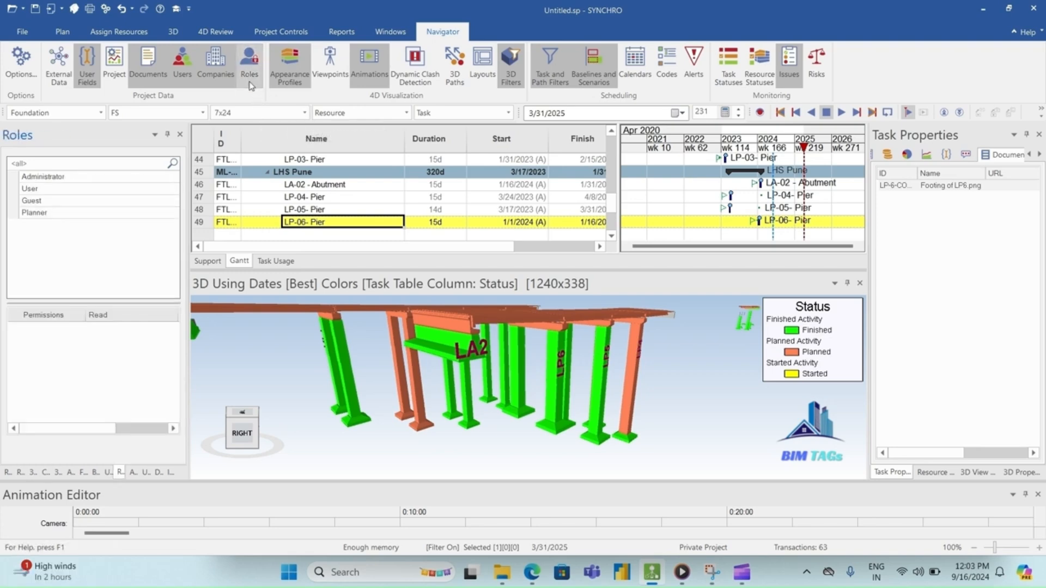
pyautogui.rightClick(57, 243)
pyautogui.click(97, 251)
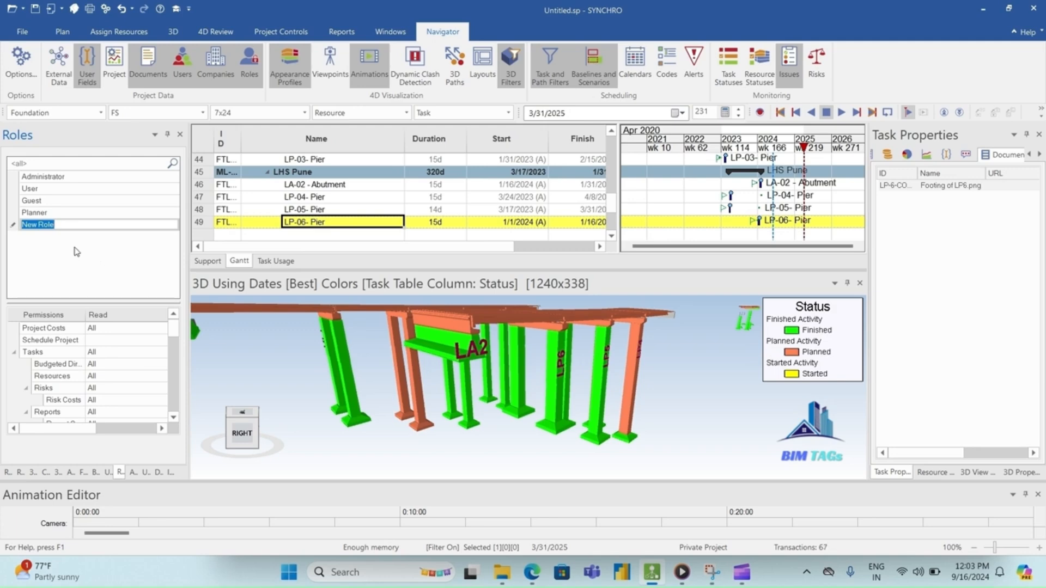
pyautogui.write('Engineer')
pyautogui.click(87, 267)
# - Add a new role named Architect to the project's roles
pyautogui.rightClick(64, 261)
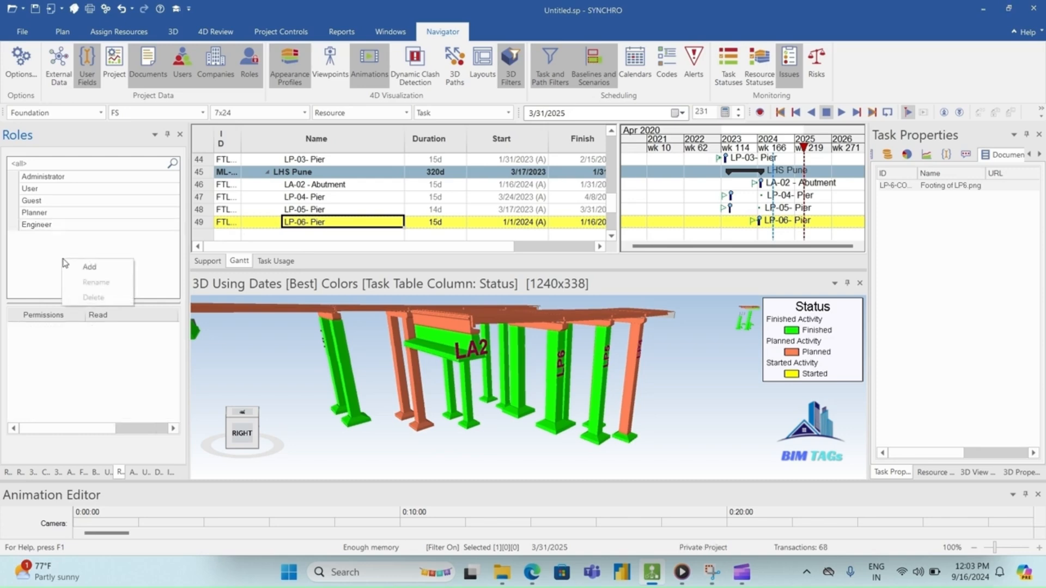
pyautogui.click(86, 267)
pyautogui.write('Arc')
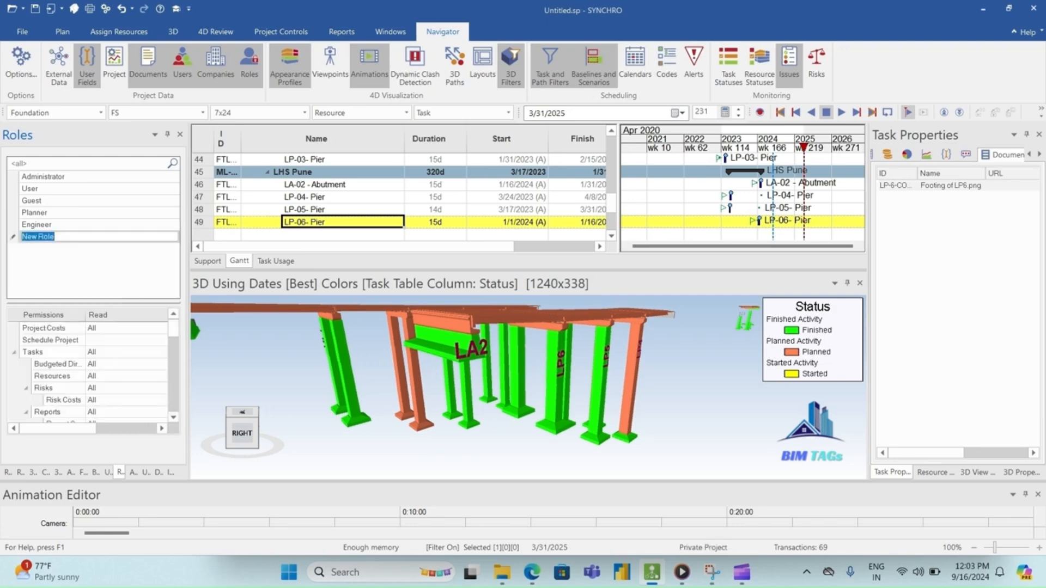
pyautogui.write('hitect')
pyautogui.click(91, 280)
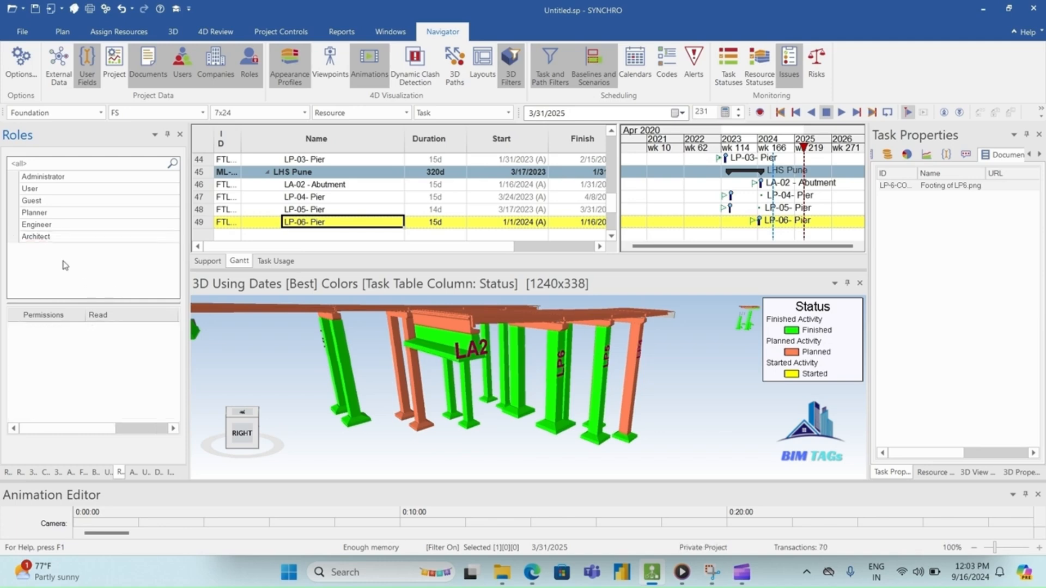
# - Add a new role named MEP Engineer to the project's roles
pyautogui.rightClick(66, 266)
pyautogui.click(92, 269)
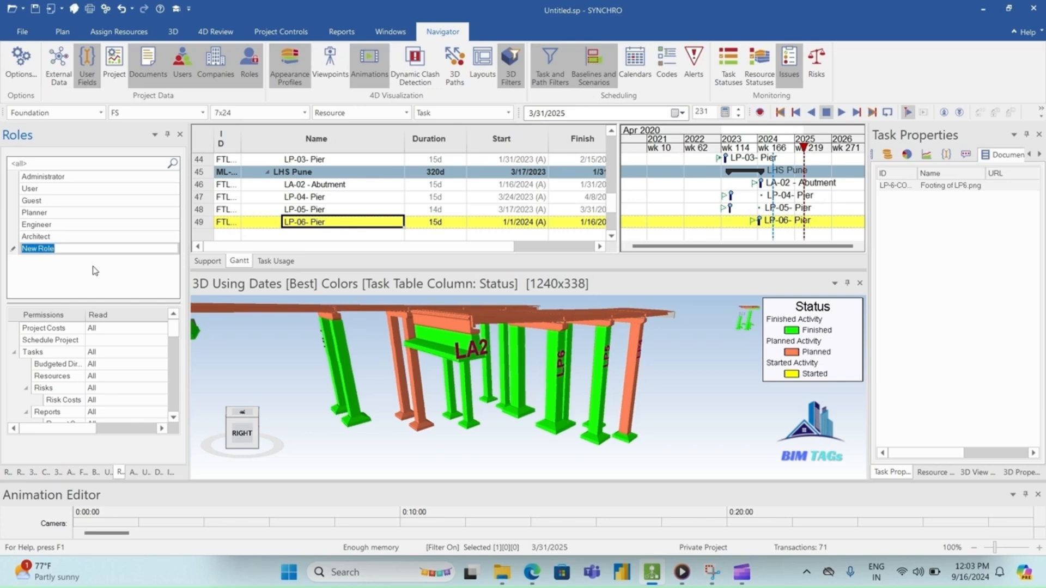
pyautogui.write('MEP Engineer')
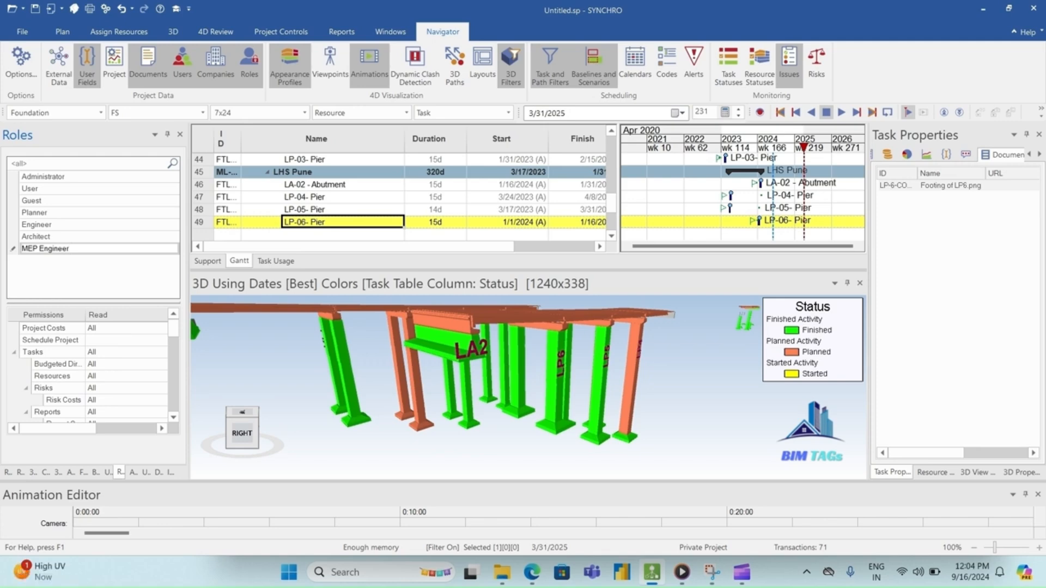
pyautogui.click(82, 281)
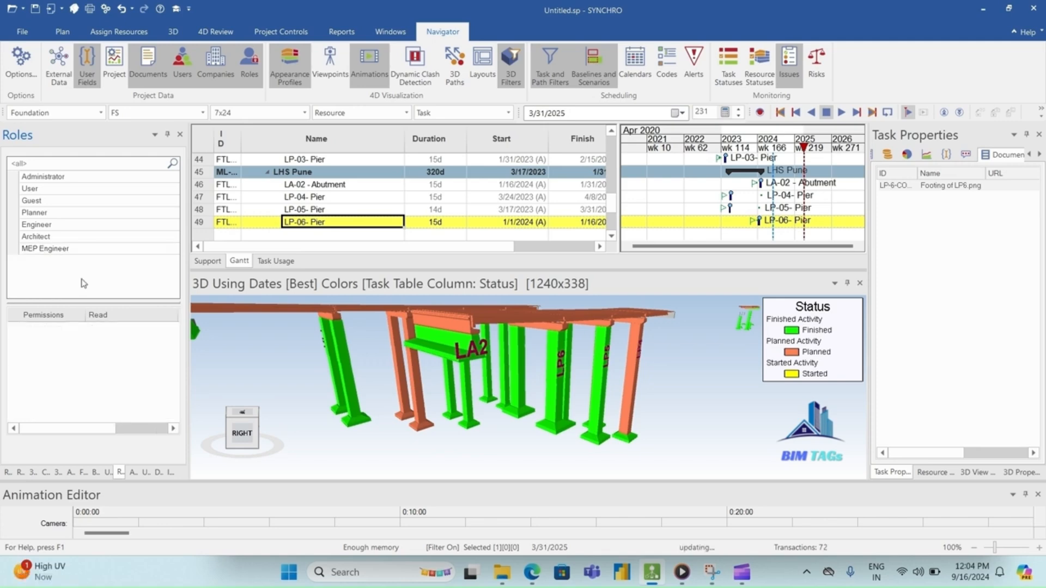
# - Add a new role named Civil Engineer to the project's roles
pyautogui.rightClick(48, 278)
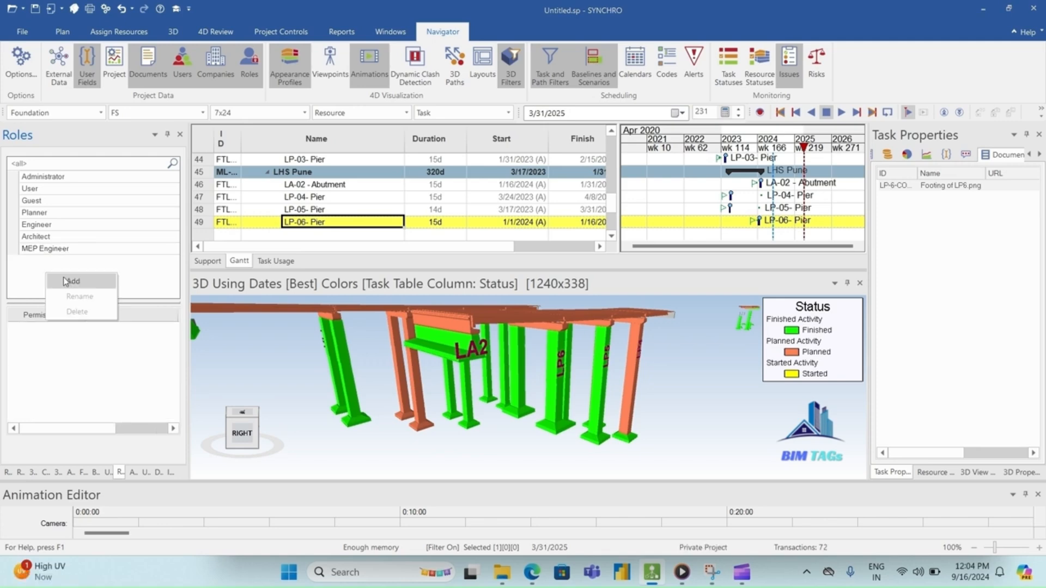
pyautogui.click(65, 281)
pyautogui.write('Civil')
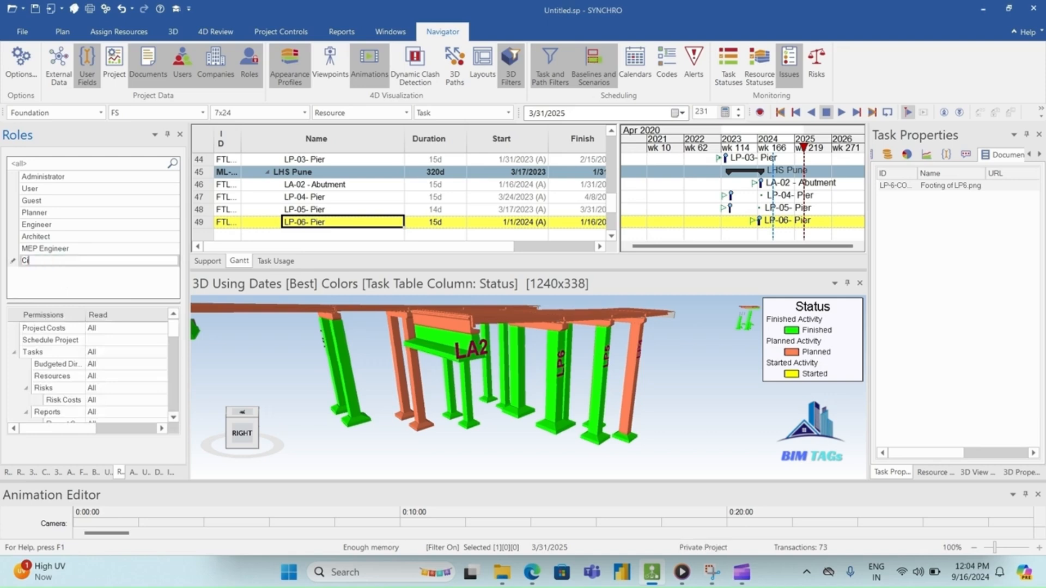
pyautogui.write(' Engineer')
pyautogui.click(81, 284)
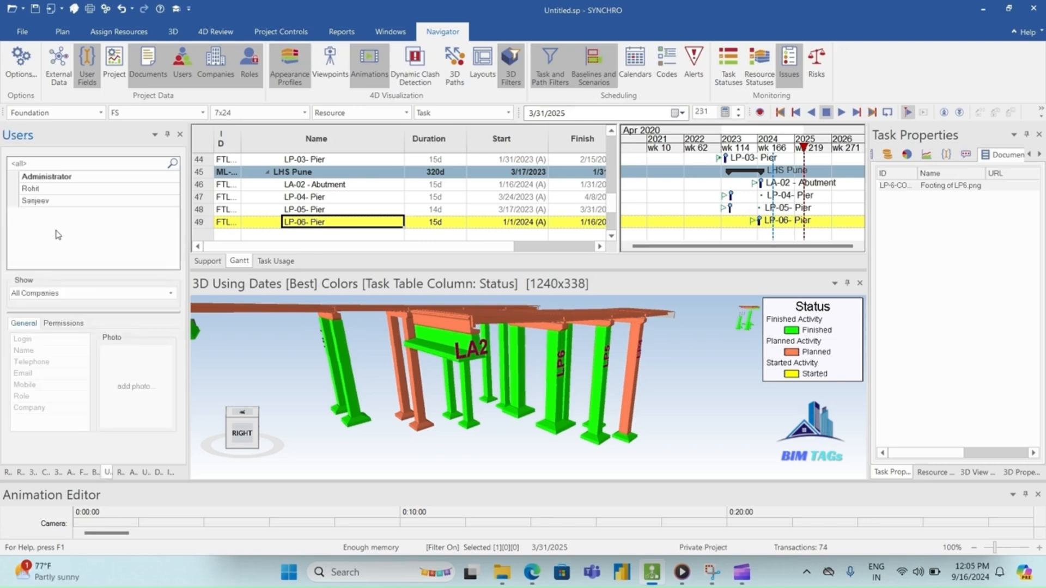
# - Add a user with their login name, the Civil Engineer role and XYZ Company, leaving the password blank
pyautogui.rightClick(51, 227)
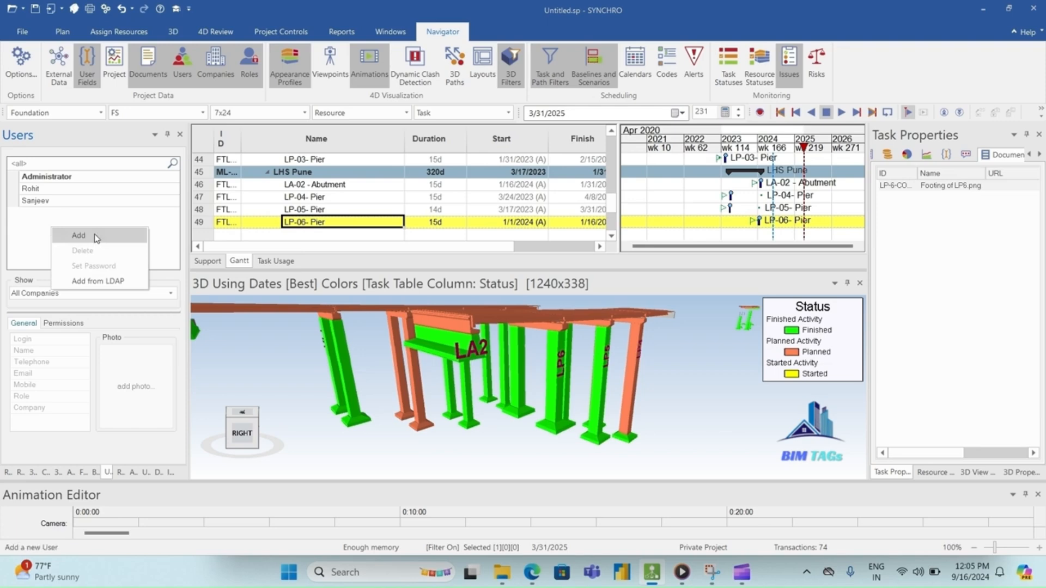
pyautogui.click(79, 236)
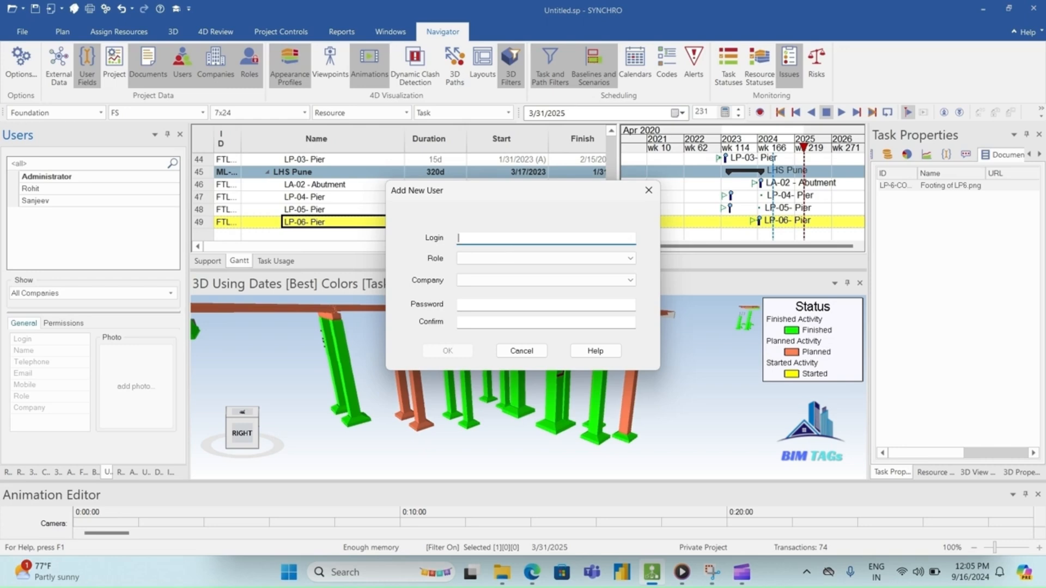
pyautogui.write('Namdev')
pyautogui.click(544, 260)
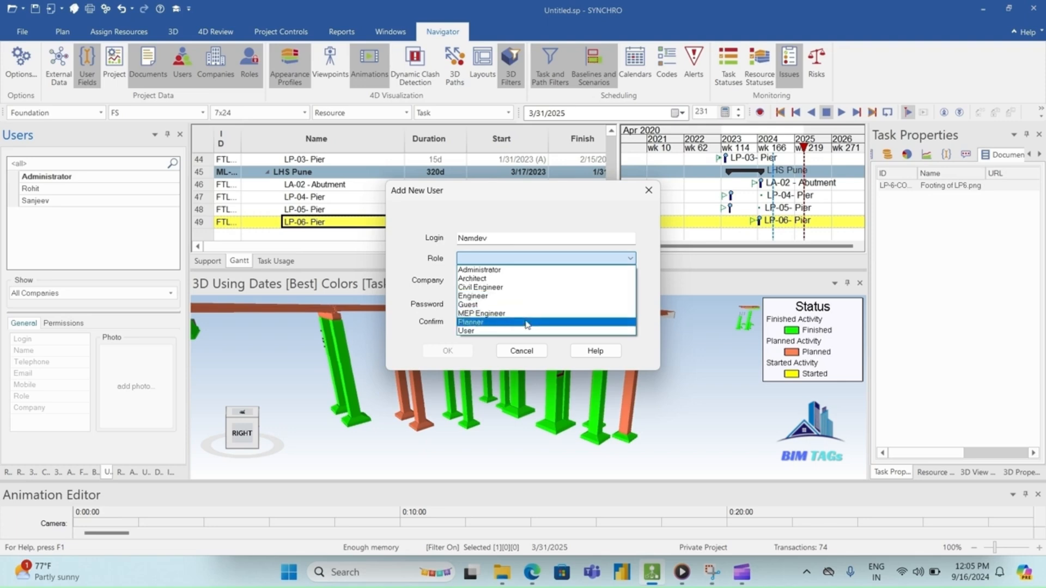
pyautogui.click(524, 289)
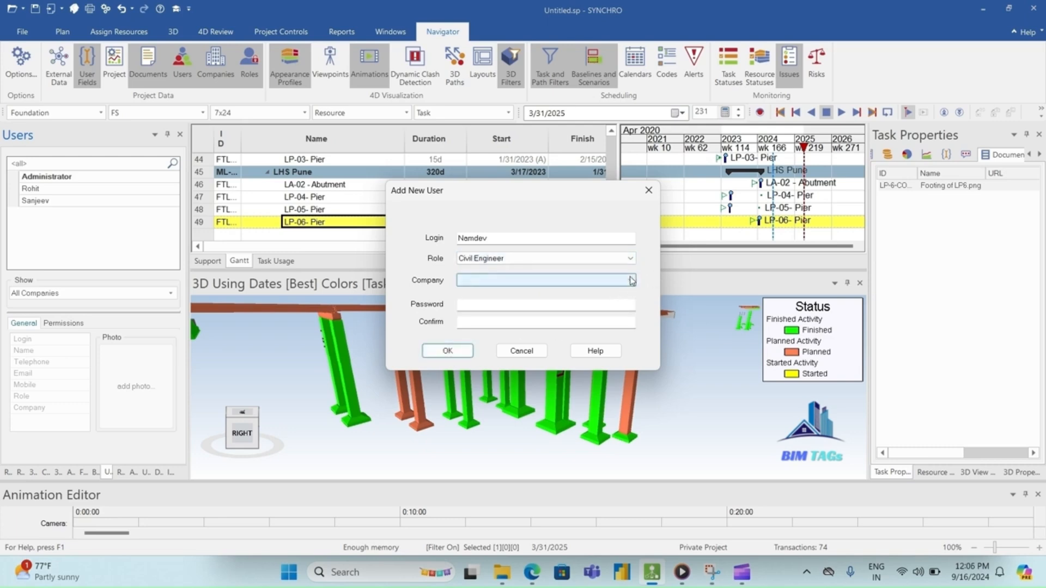
pyautogui.click(599, 280)
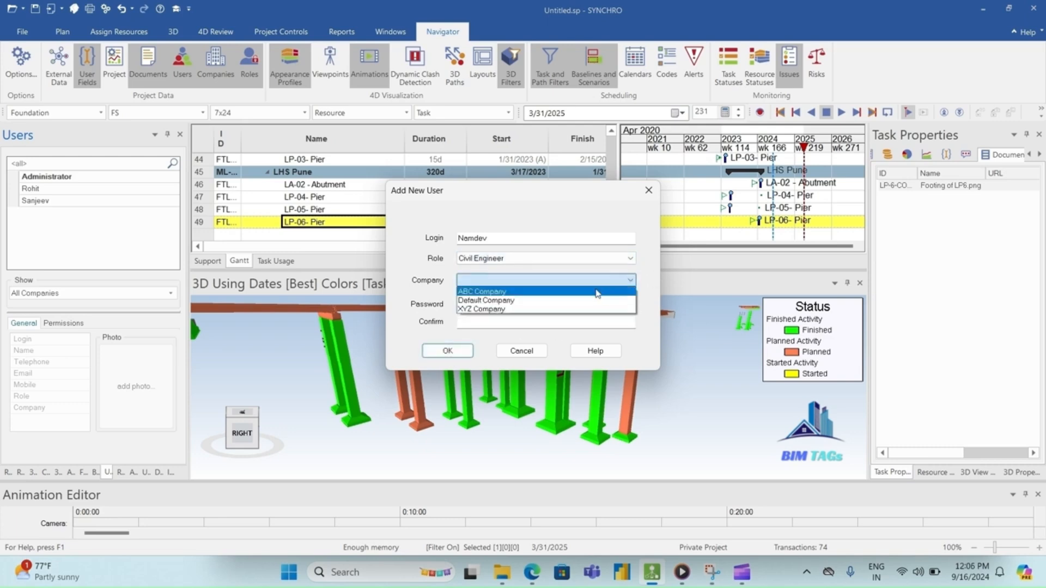
pyautogui.click(546, 309)
pyautogui.click(448, 352)
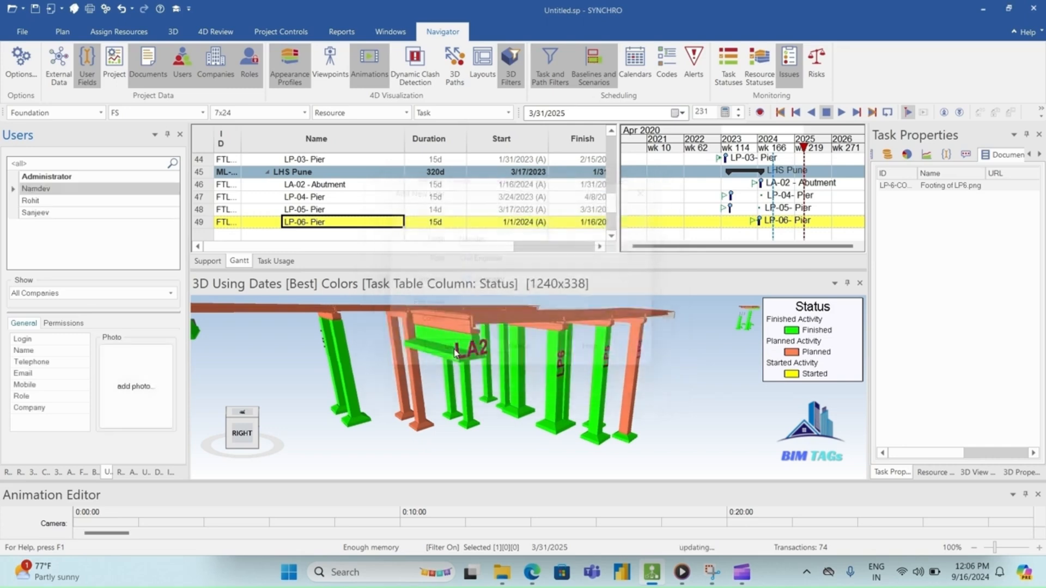
pyautogui.click(80, 250)
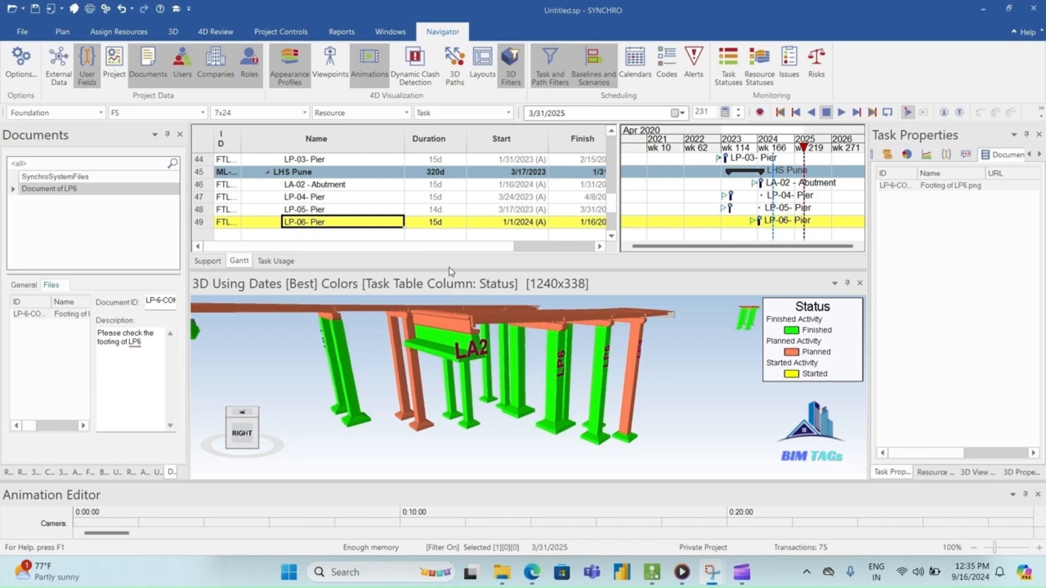
# - Start a new issue in the project with the subject "LP6 Foundation Issue"
pyautogui.click(789, 70)
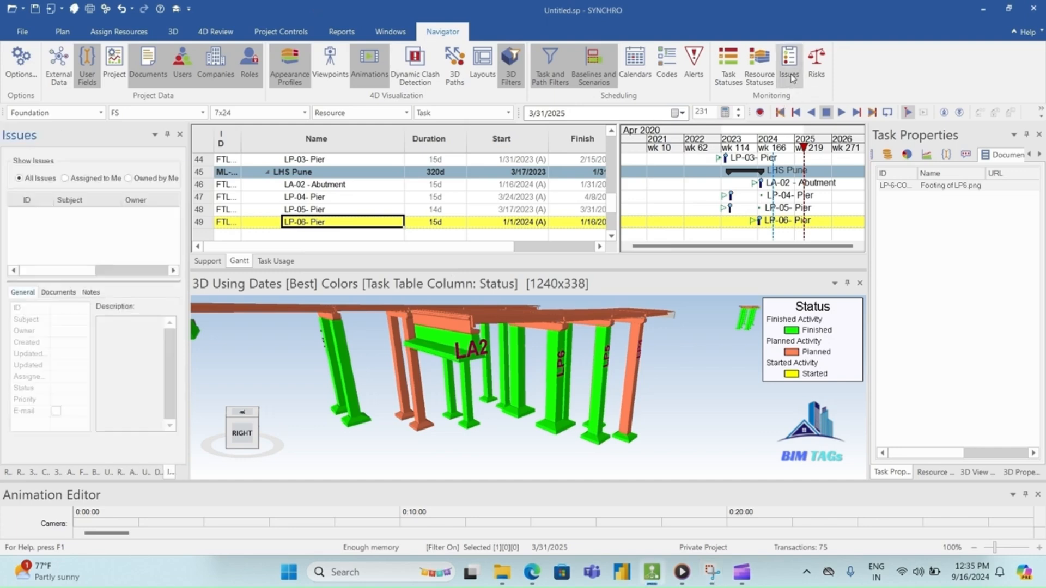
pyautogui.rightClick(25, 228)
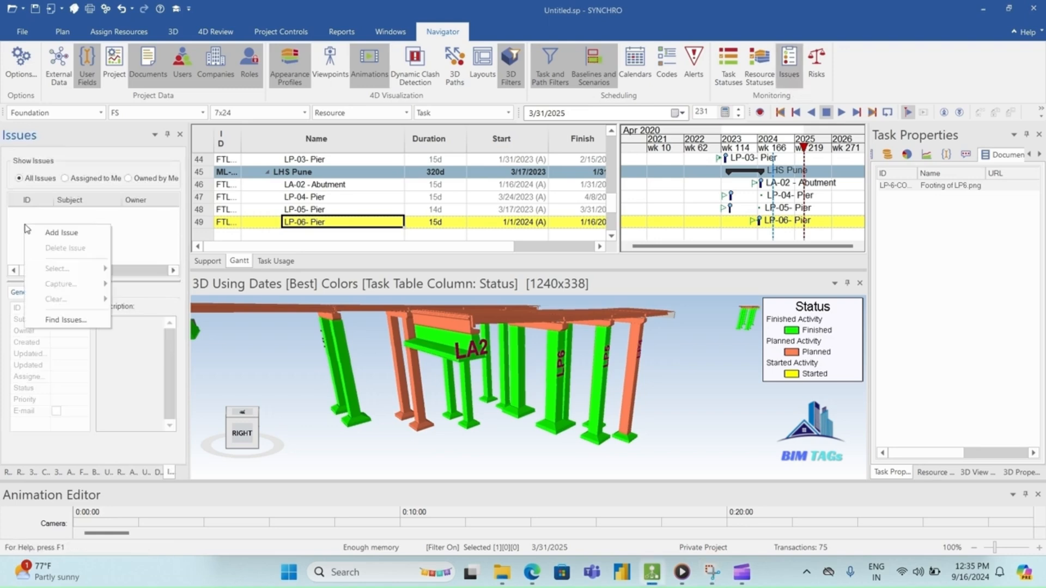
pyautogui.click(79, 231)
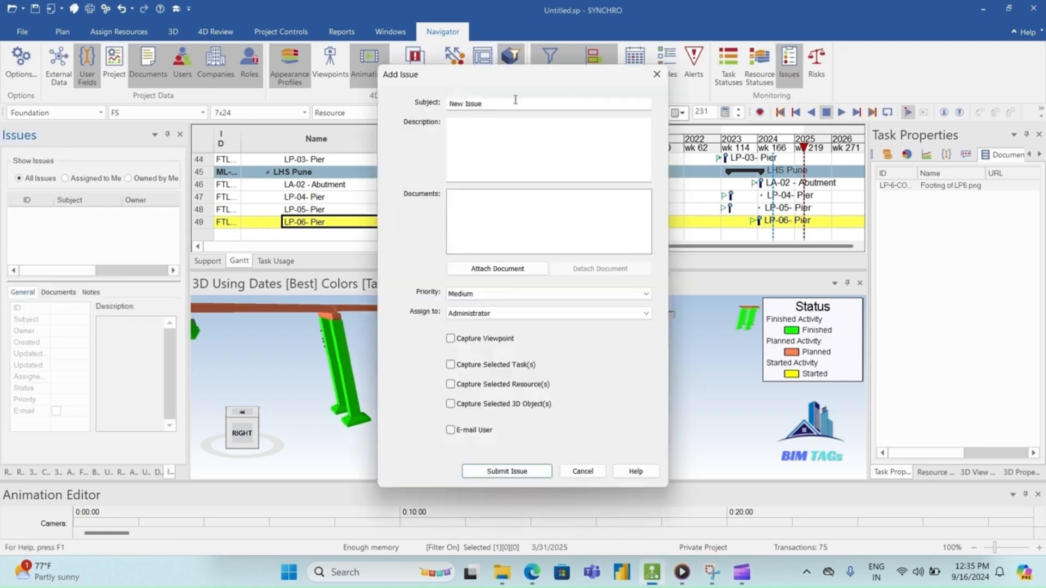
pyautogui.moveTo(504, 101); pyautogui.dragTo(445, 104)
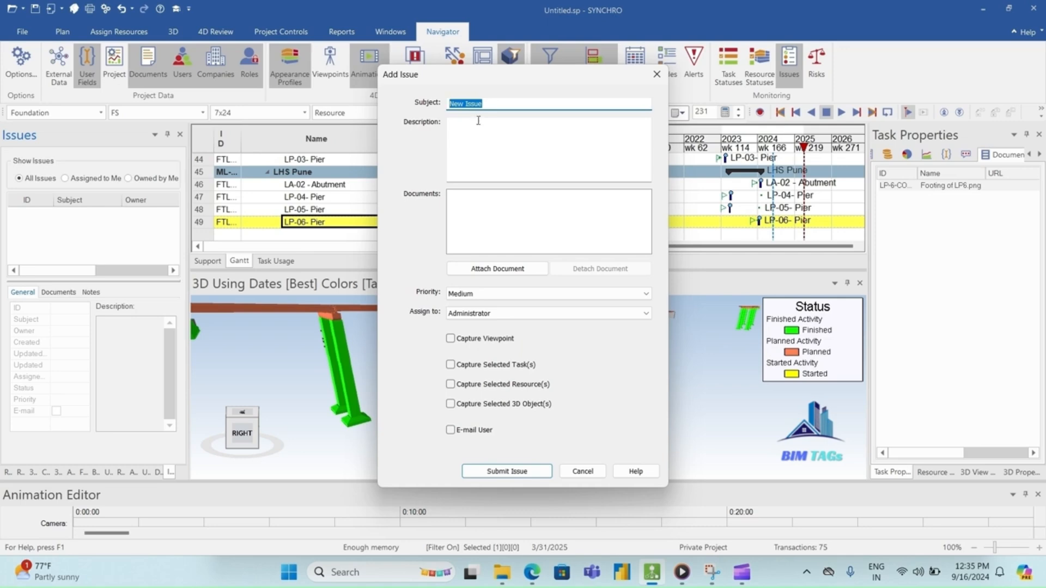
pyautogui.click(463, 104)
pyautogui.press('BackSpace')
pyautogui.press('BackSpace')
pyautogui.press('BackSpace')
pyautogui.write('LP6 Foundation')
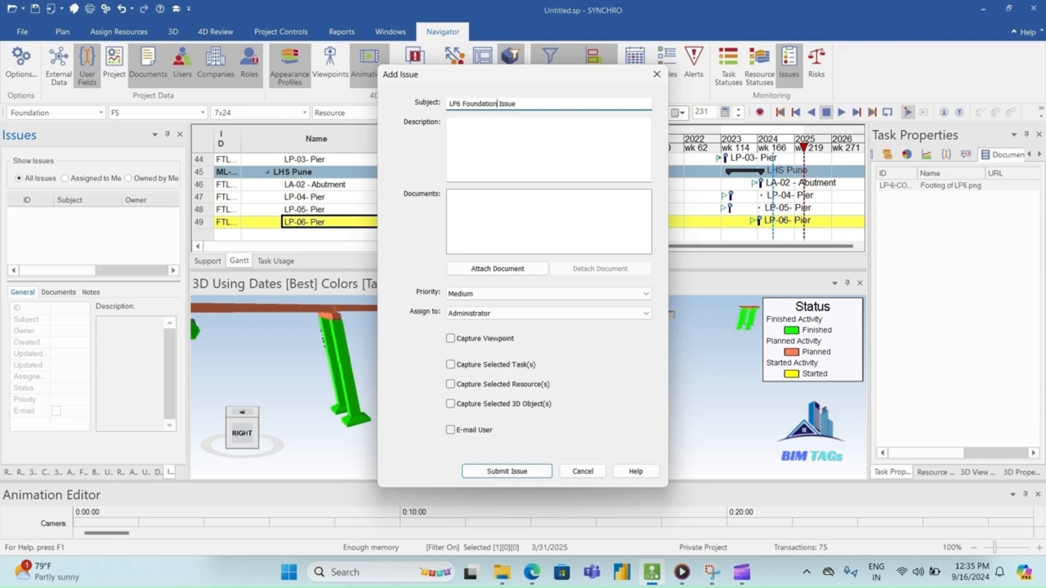
# - Describe the new issue as "Please check the foundation of LP6"
pyautogui.click(486, 140)
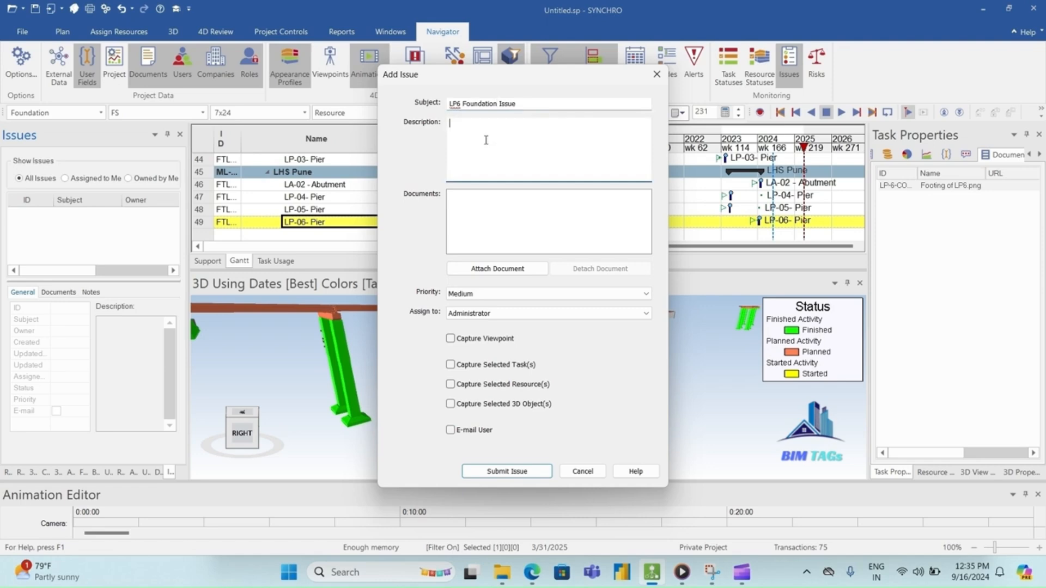
pyautogui.write('Pleas')
pyautogui.write('e')
pyautogui.write(' ched')
pyautogui.write('k the')
pyautogui.write('foundation')
pyautogui.write(' of')
pyautogui.write(' LP')
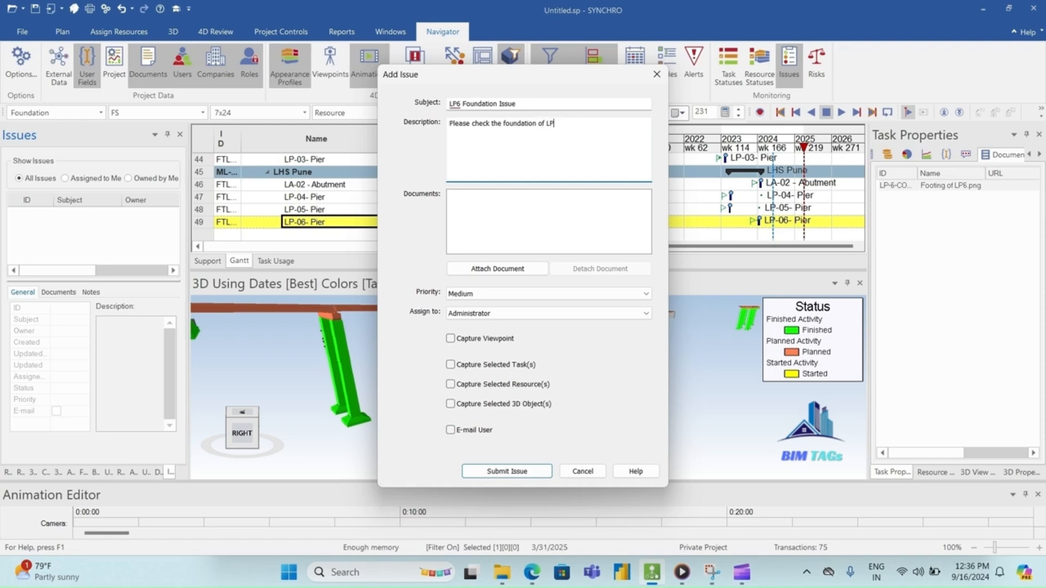
pyautogui.write('6')
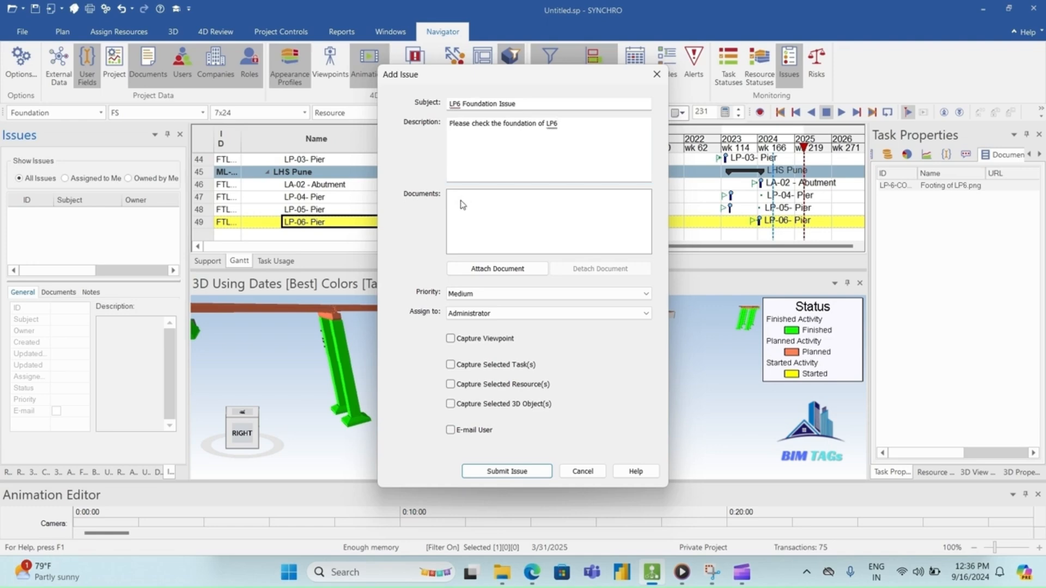
# - Attach the Footing of LP6.png file from the Document of LP6 to the new issue
pyautogui.click(501, 269)
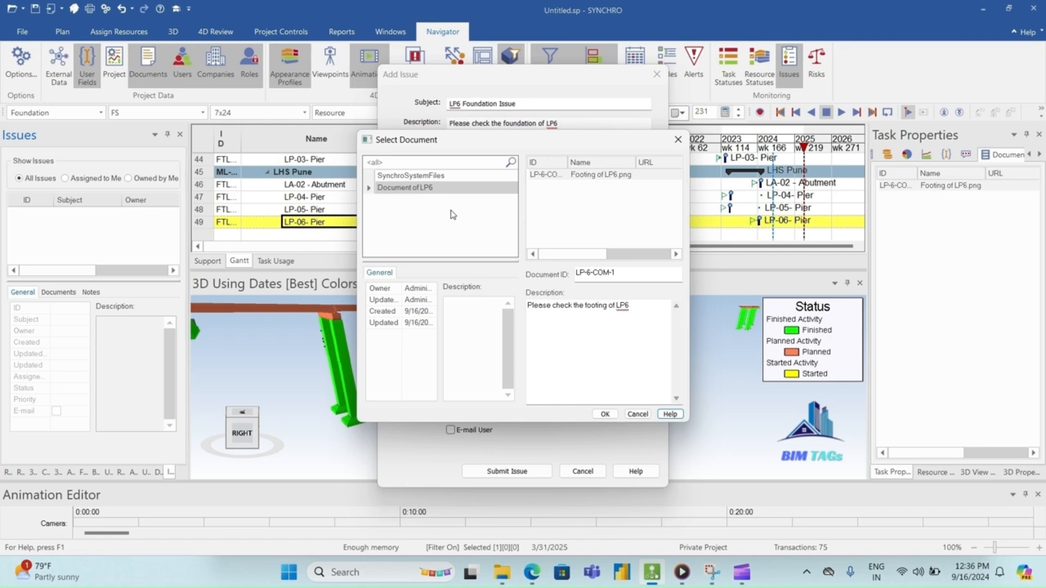
pyautogui.click(558, 176)
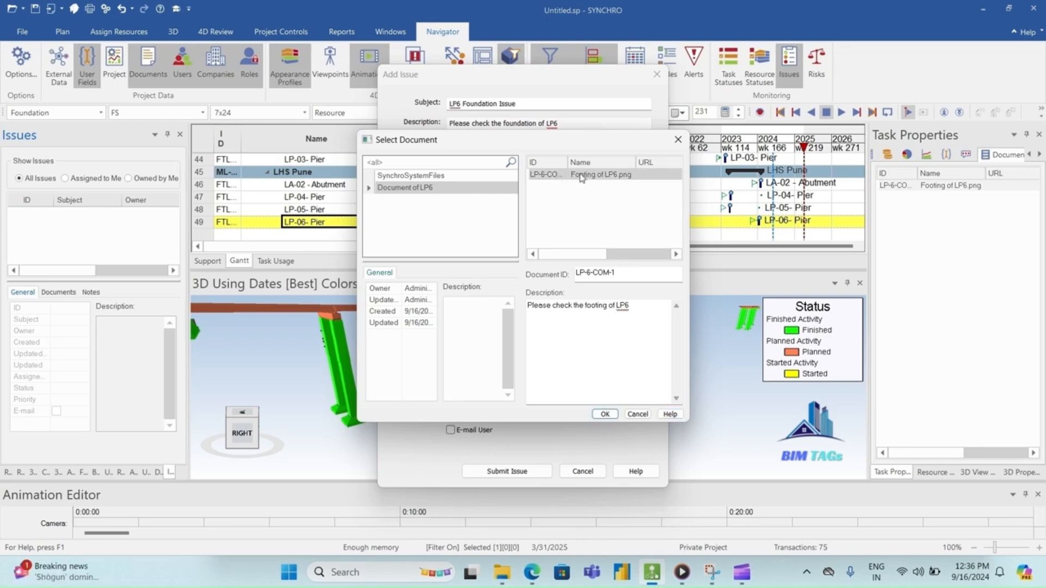
pyautogui.click(604, 414)
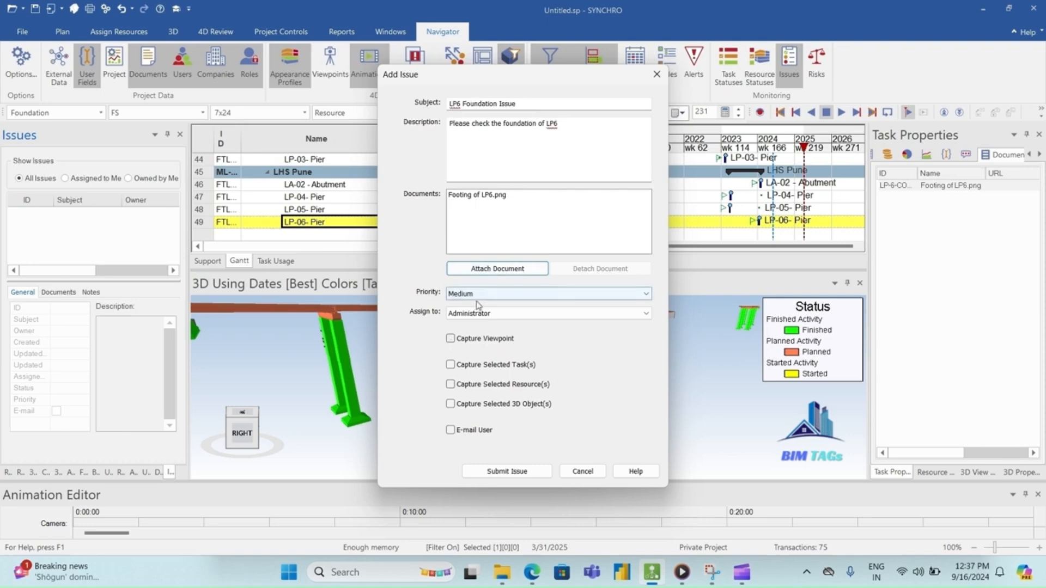
# - Keep the issue's priority at Medium and assign it to the third user in the assignee list
pyautogui.click(643, 295)
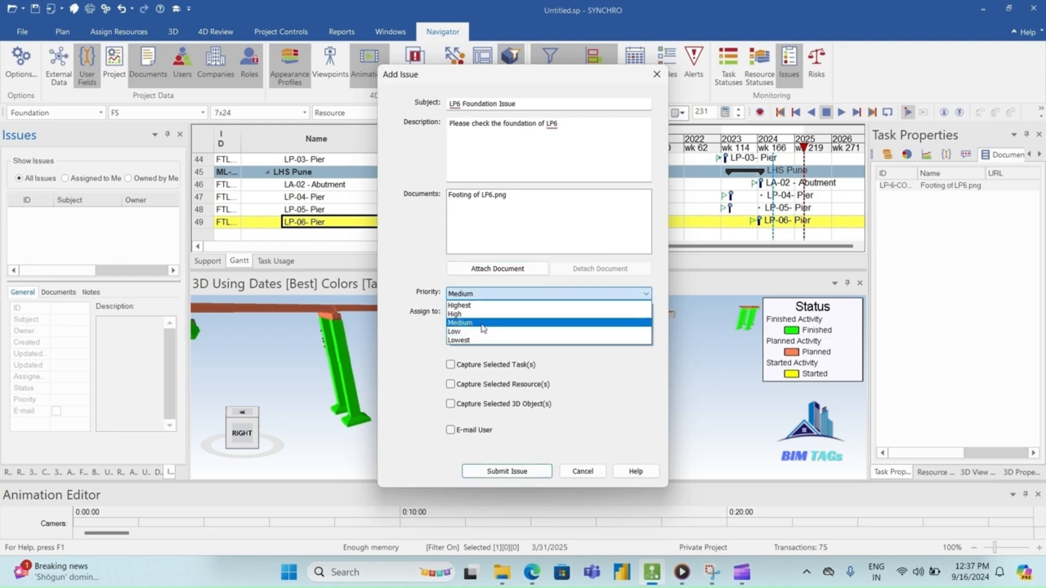
pyautogui.click(483, 323)
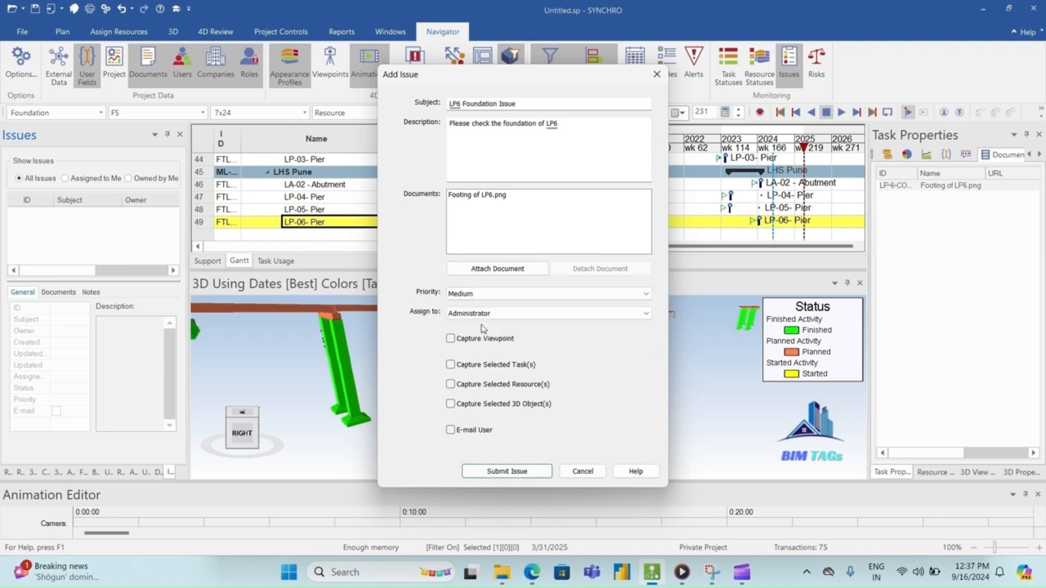
pyautogui.click(645, 315)
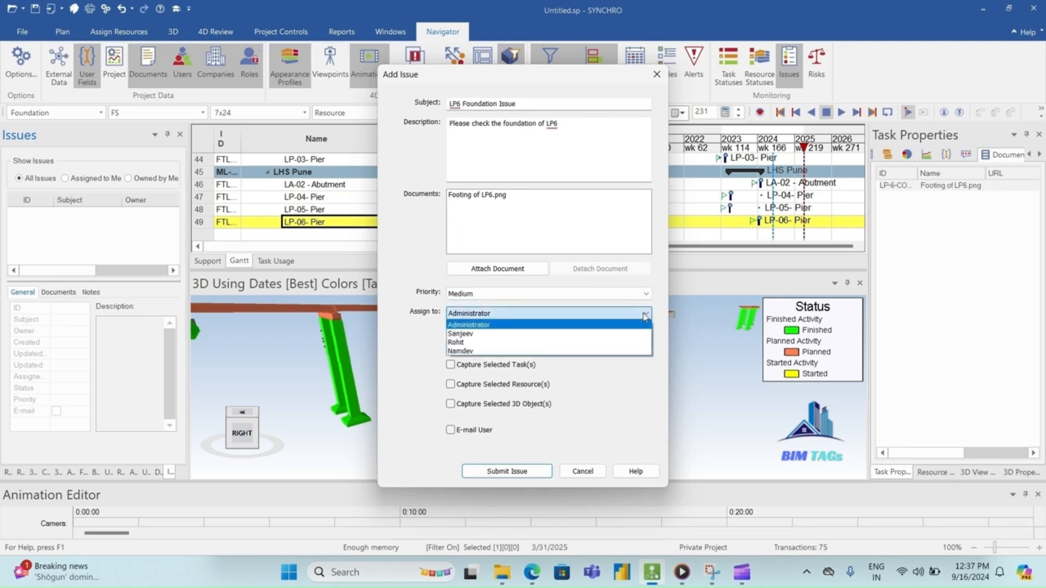
pyautogui.click(552, 343)
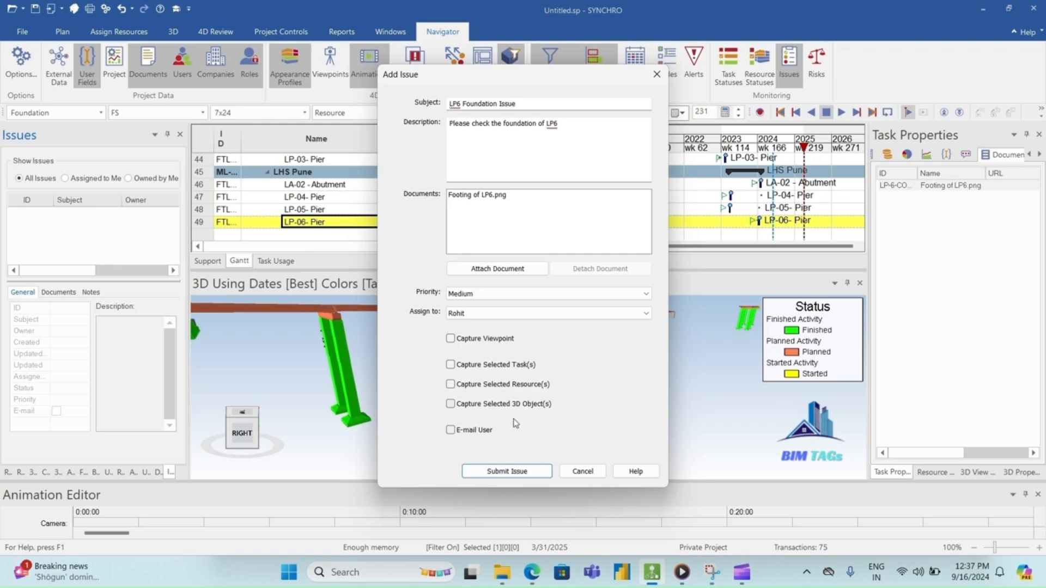
# - Capture a viewpoint with the default name and camera, focus time and 3D view properties included, and submit the issue
pyautogui.click(451, 339)
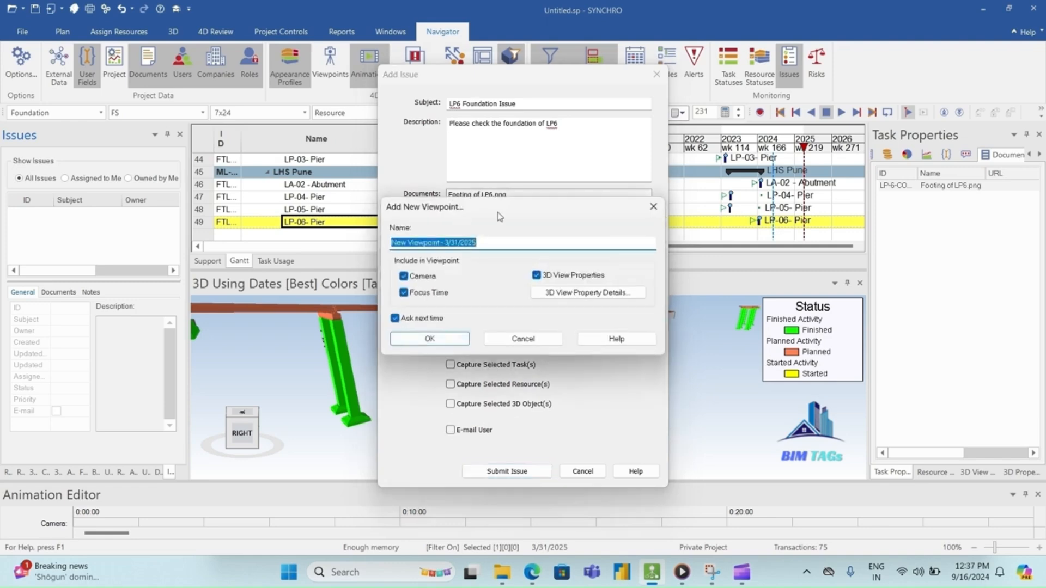
pyautogui.moveTo(503, 210); pyautogui.dragTo(685, 253)
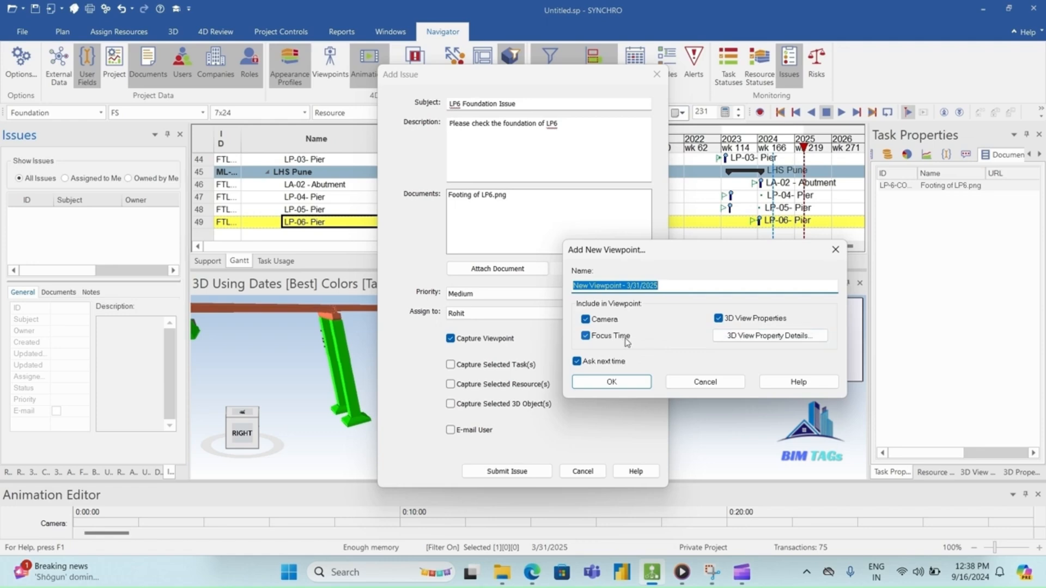
pyautogui.click(612, 383)
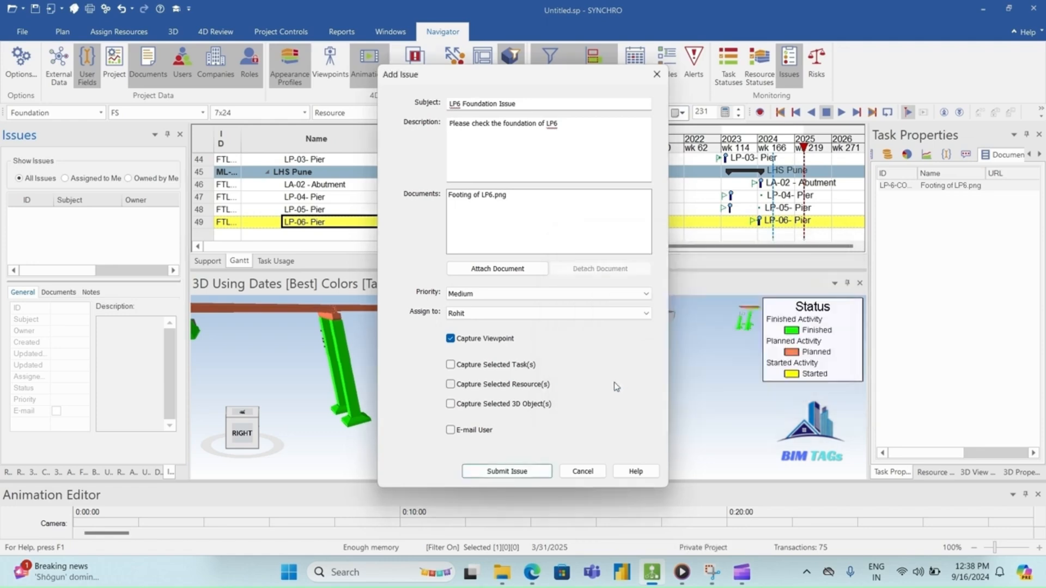
pyautogui.click(502, 472)
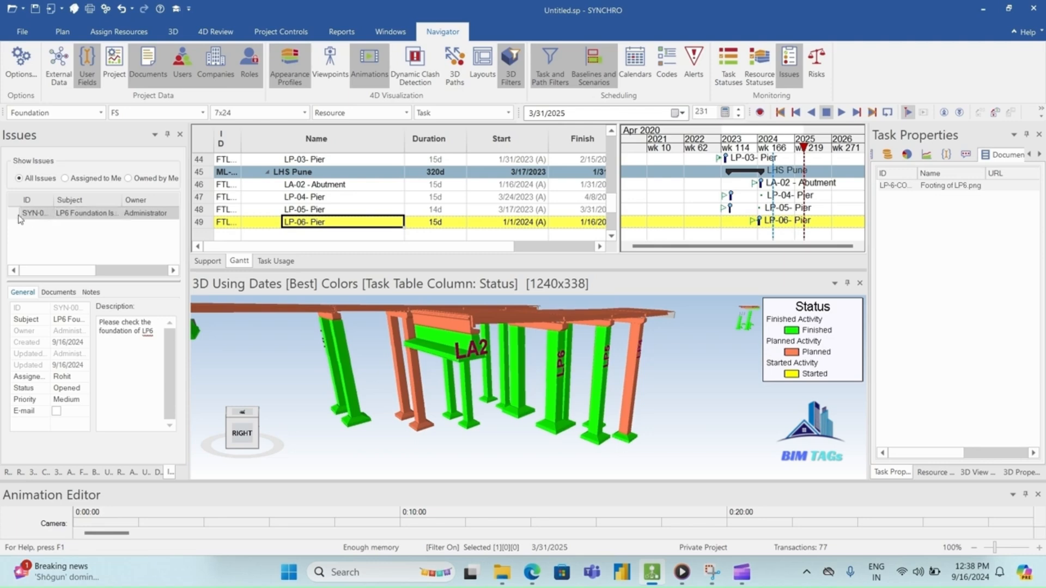
# - View the issues list filtered by Assigned to Me and by Owned by Me, and return to All Issues
pyautogui.click(96, 179)
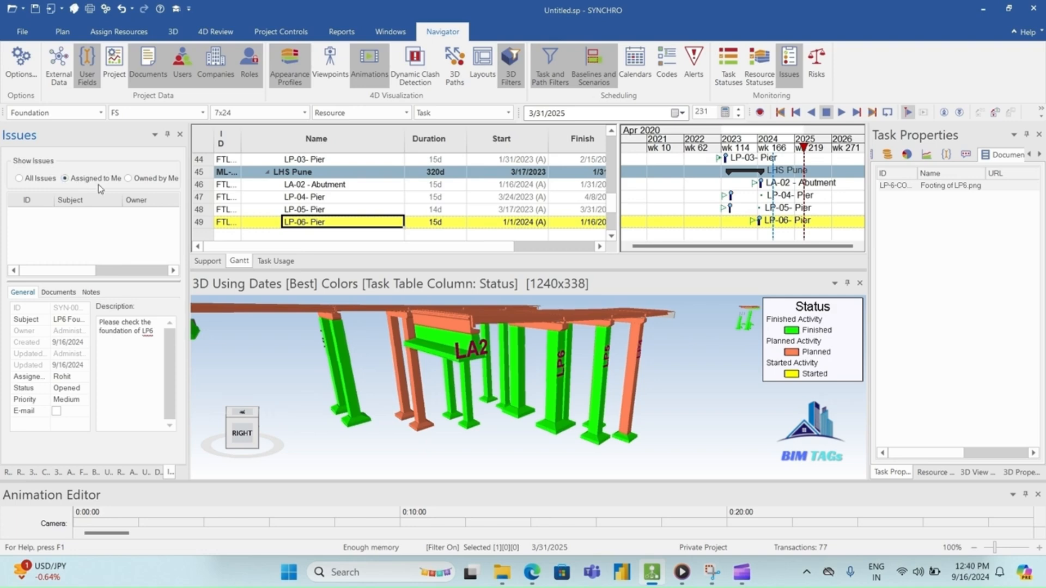
pyautogui.click(127, 179)
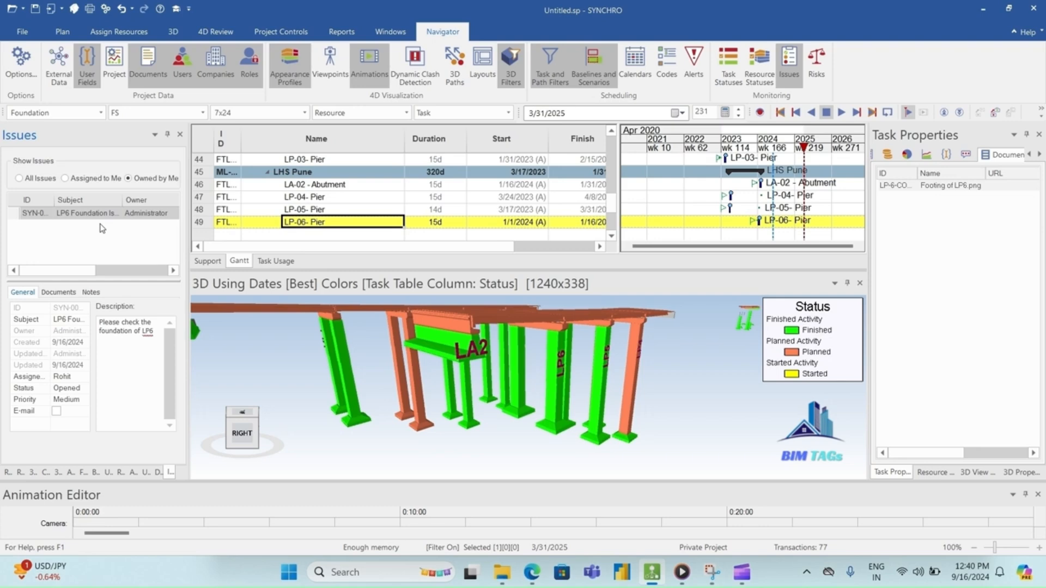
pyautogui.click(19, 179)
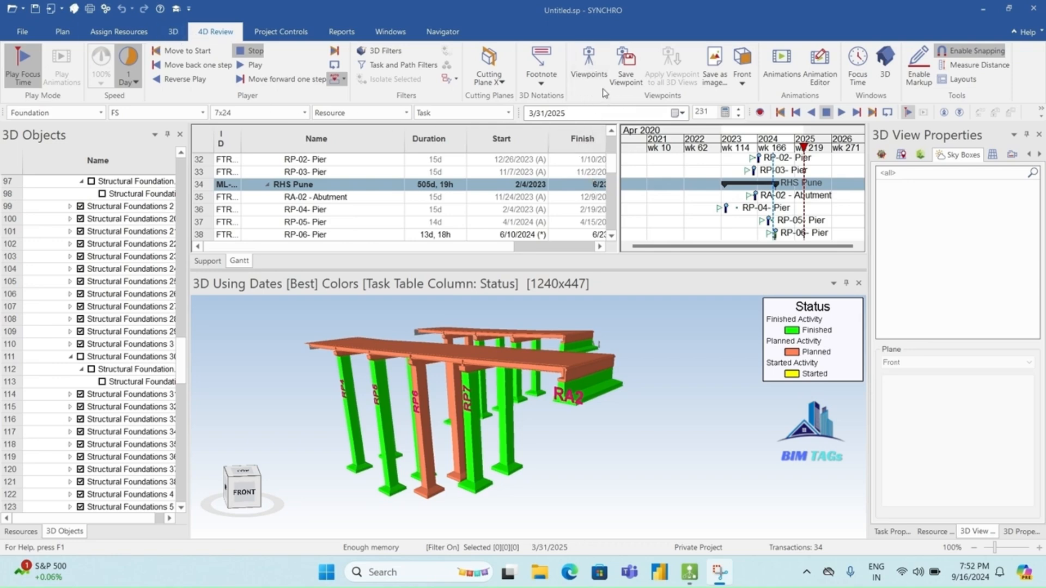
# - Add a viewpoint of the current 3D view of the bridge and name it Viewpoint-1
pyautogui.click(596, 74)
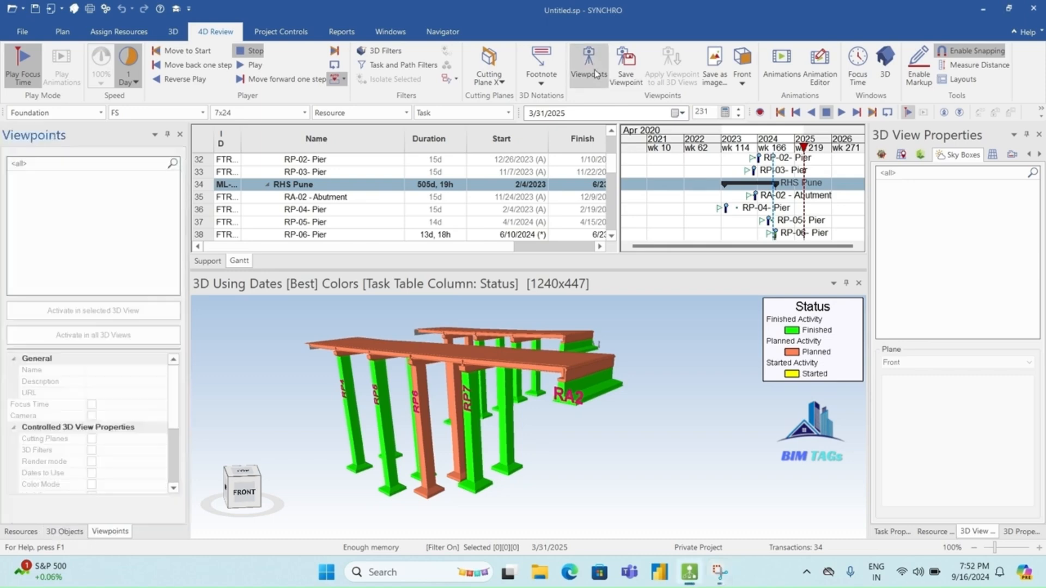
pyautogui.rightClick(46, 211)
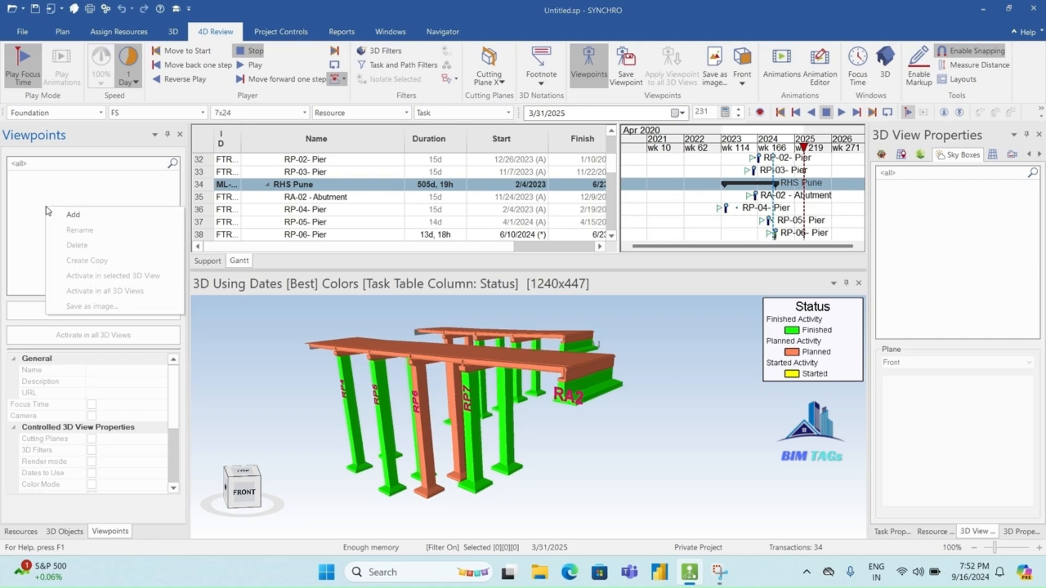
pyautogui.click(74, 216)
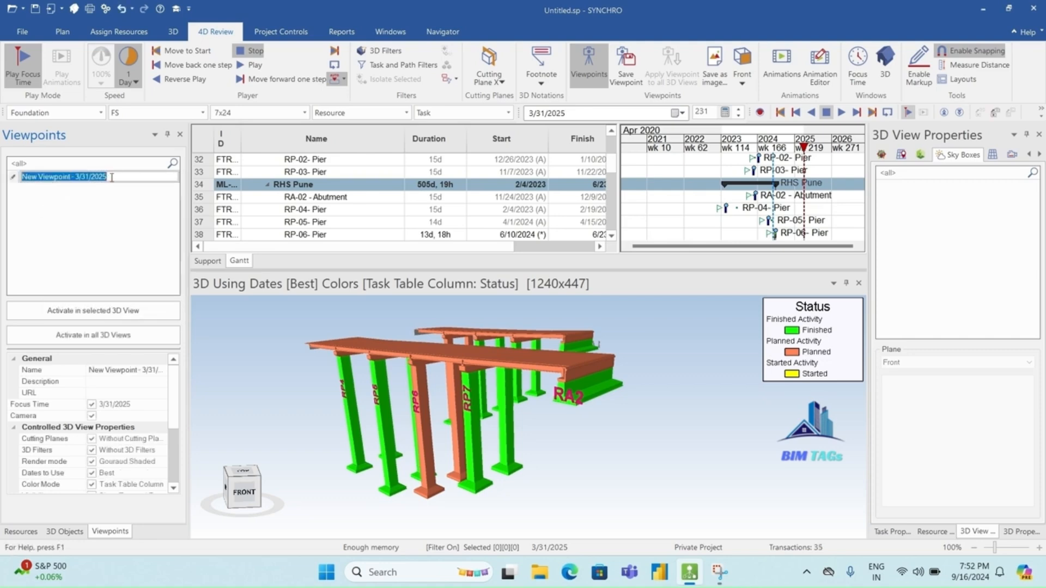
pyautogui.doubleClick(29, 177)
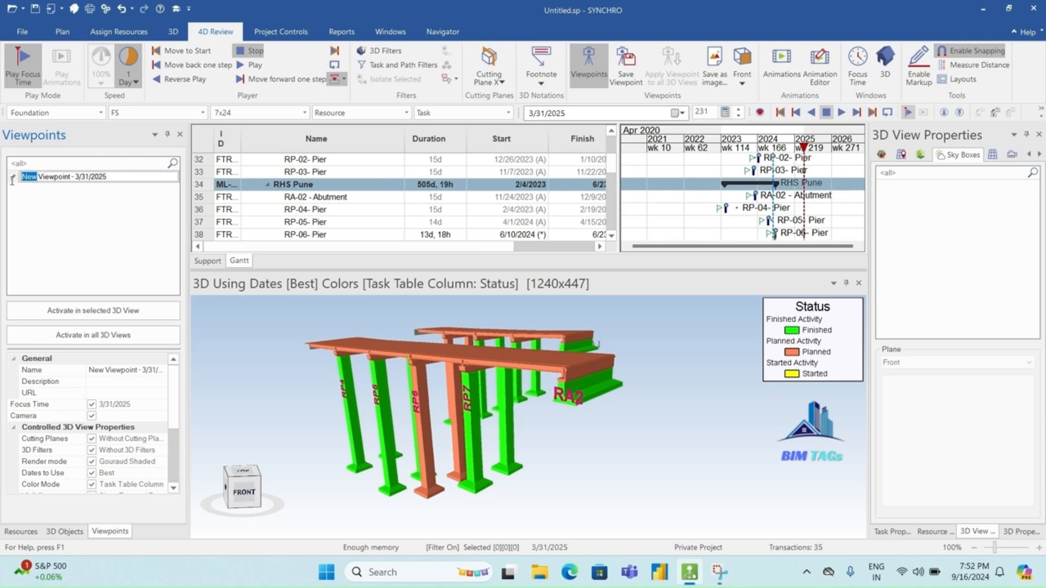
pyautogui.press('Delete')
pyautogui.moveTo(60, 177); pyautogui.dragTo(97, 179)
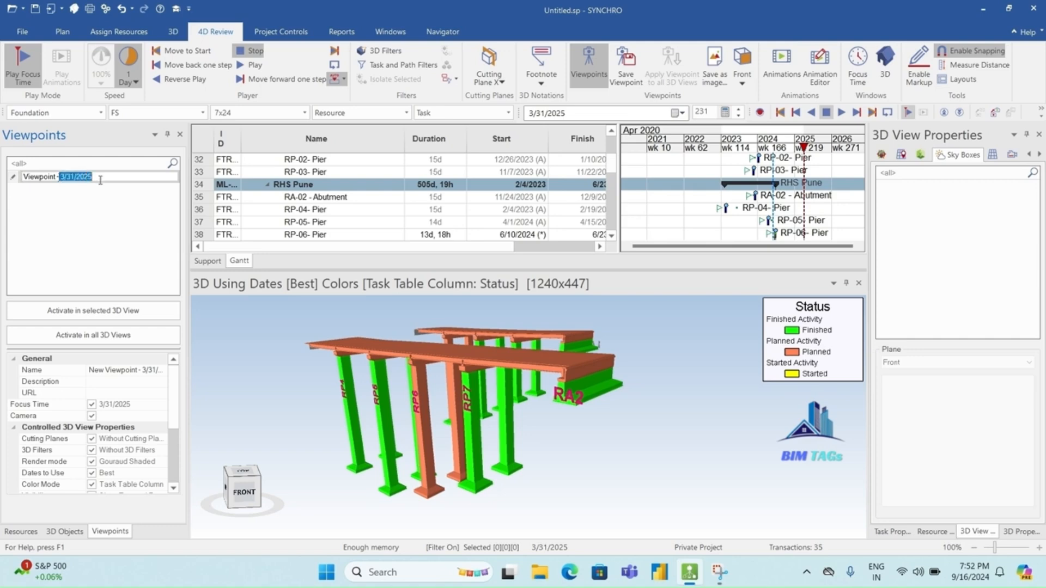
pyautogui.write('1')
pyautogui.click(72, 215)
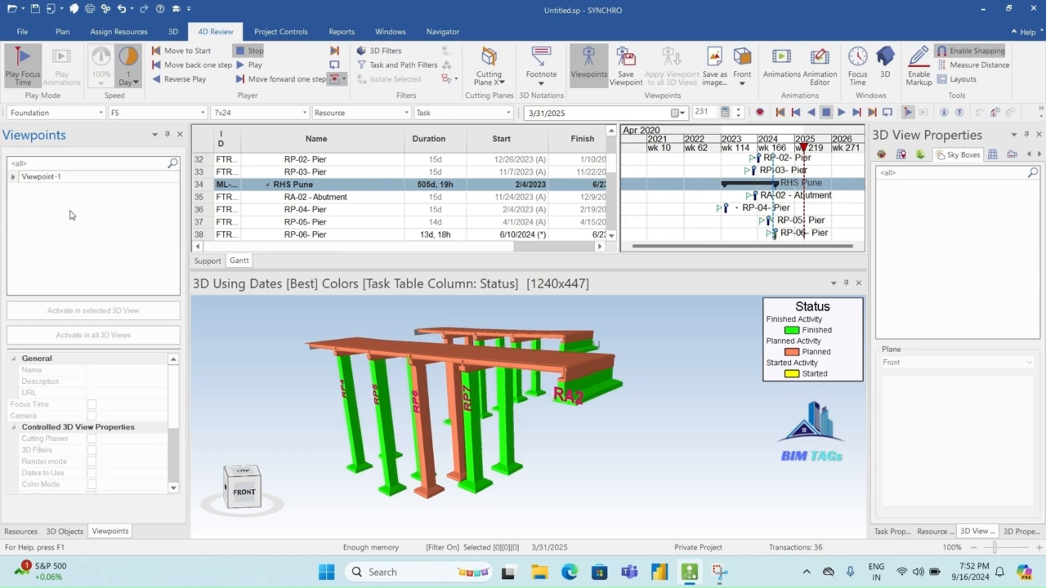
pyautogui.doubleClick(57, 179)
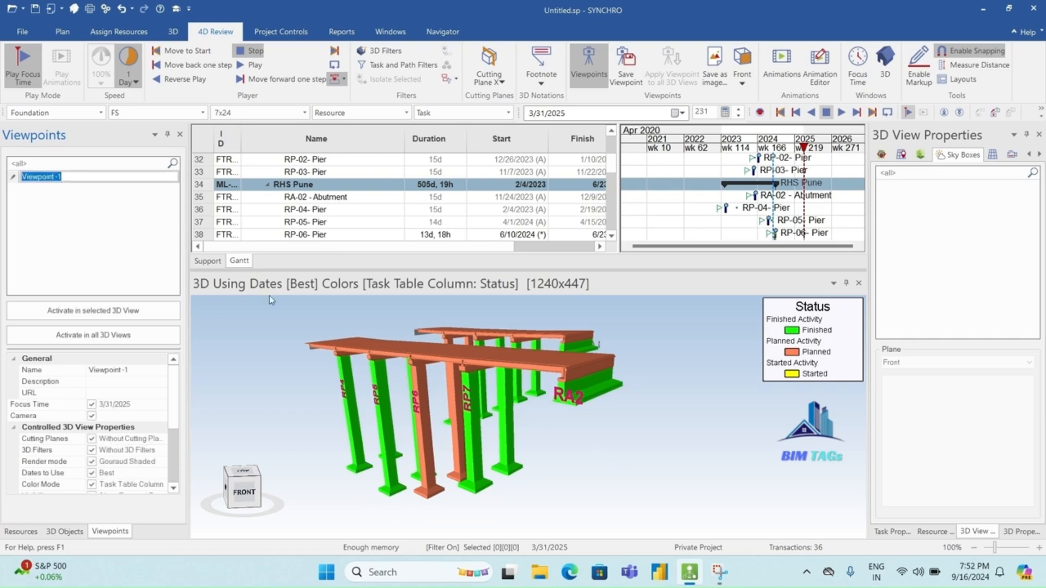
pyautogui.click(629, 460)
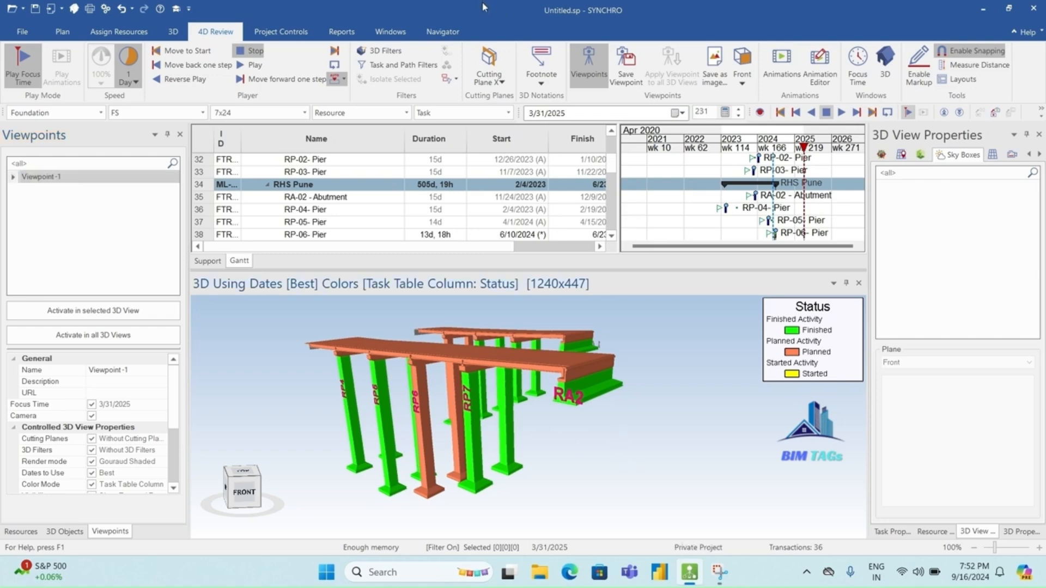
# - Place a 3D Comment notation at the base of pier RP7, keeping the default coordinates text
pyautogui.click(542, 83)
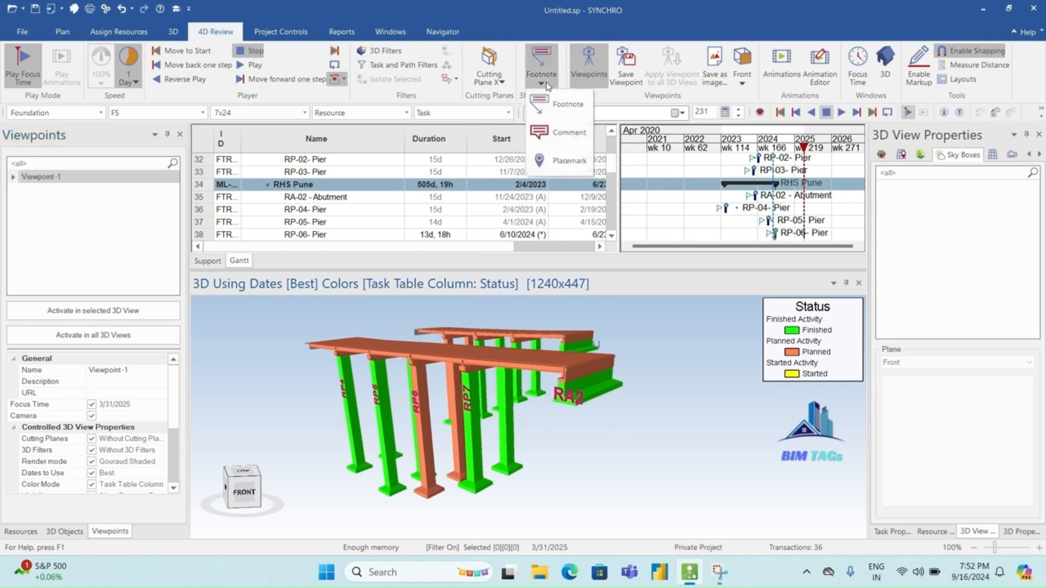
pyautogui.click(560, 137)
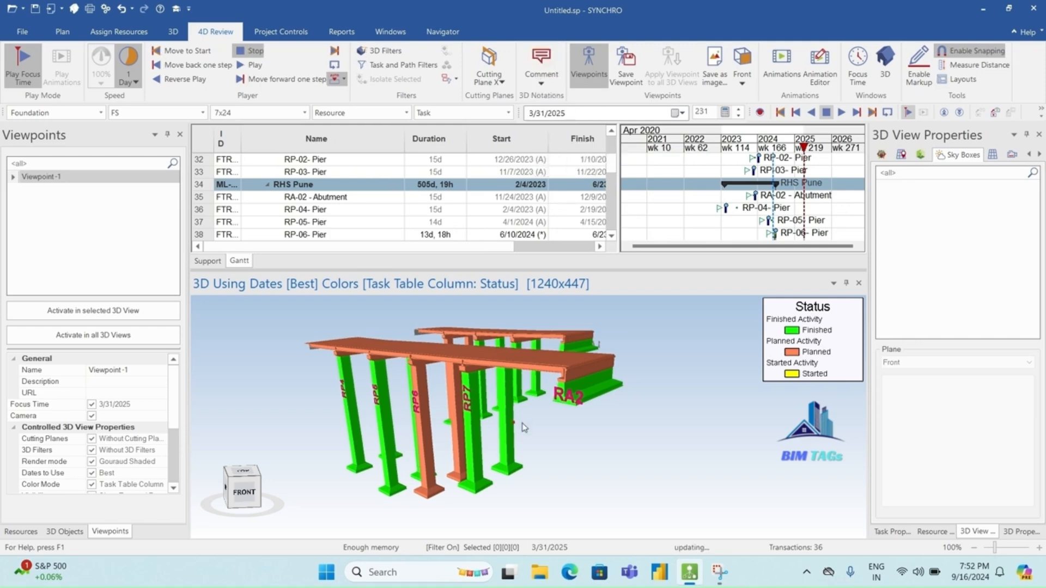
pyautogui.click(476, 495)
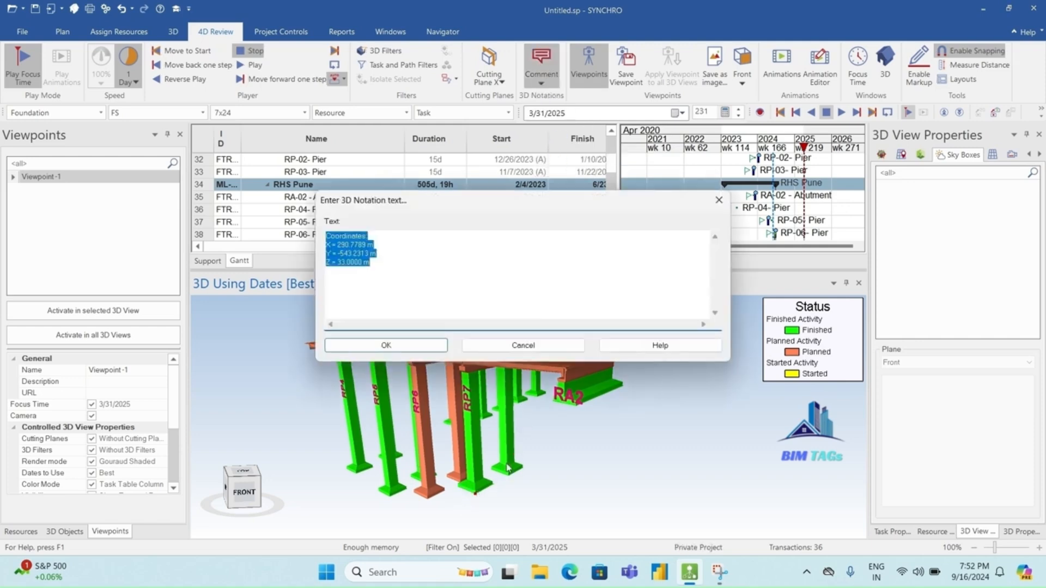
pyautogui.click(389, 345)
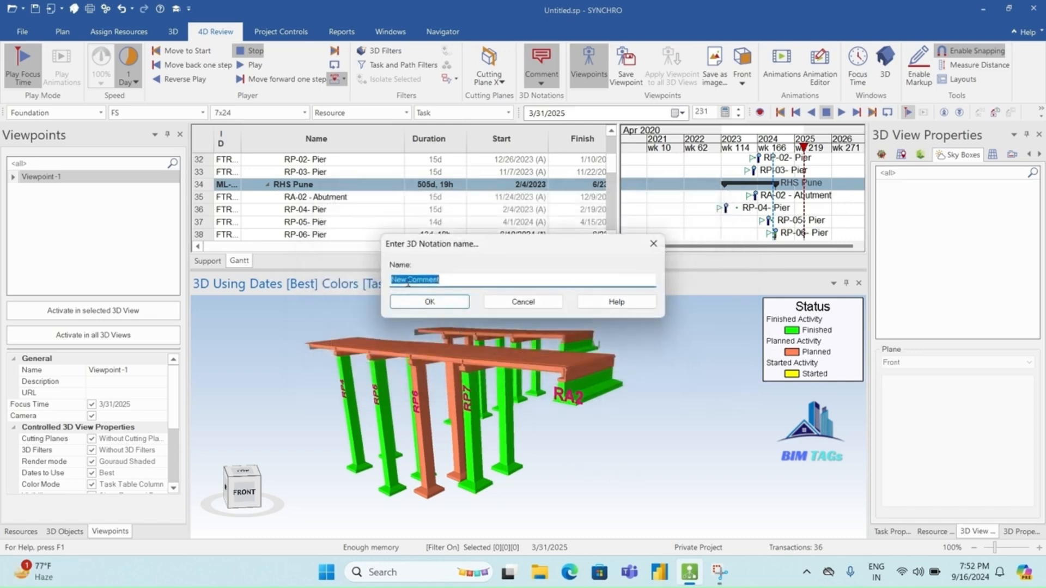
# - Remove "New" from the comment notation's default name, append 1 to it, and finish creating the notation
pyautogui.click(408, 280)
pyautogui.press('BackSpace')
pyautogui.press('BackSpace')
pyautogui.press('BackSpace')
pyautogui.press('BackSpace')
pyautogui.click(443, 279)
pyautogui.write('1')
pyautogui.click(430, 302)
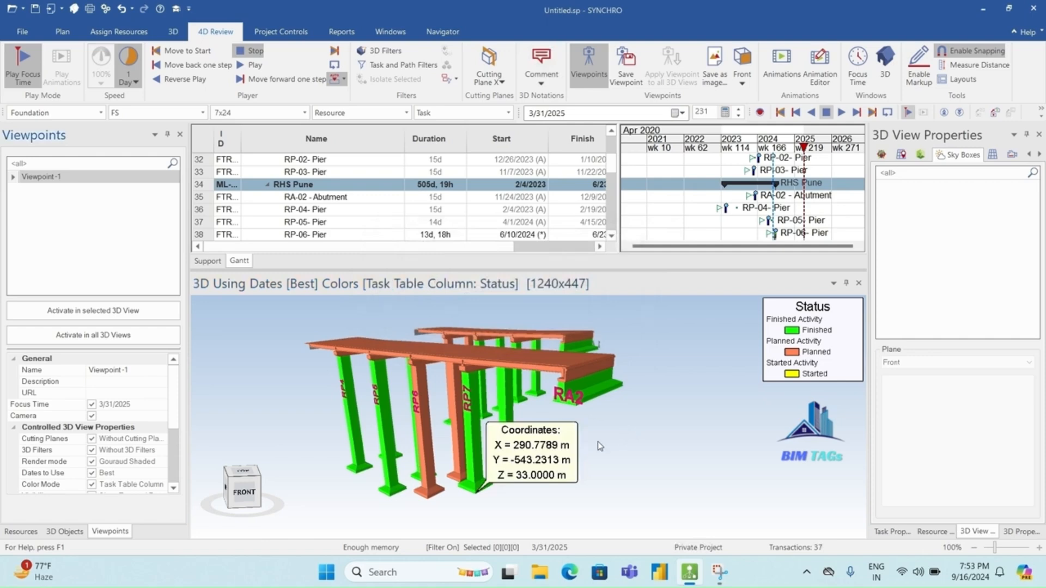
pyautogui.click(544, 81)
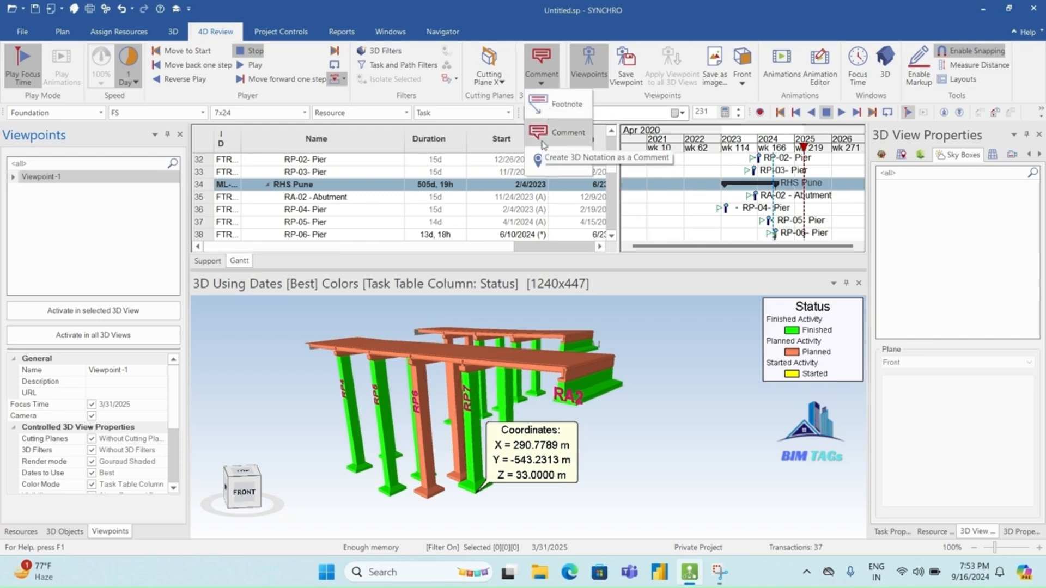
pyautogui.click(544, 101)
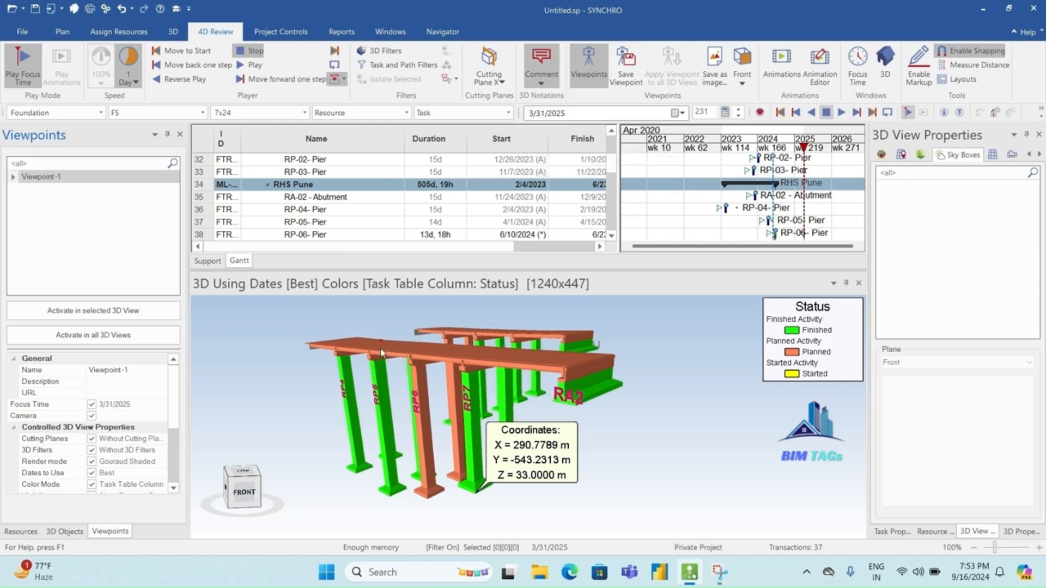
pyautogui.click(392, 356)
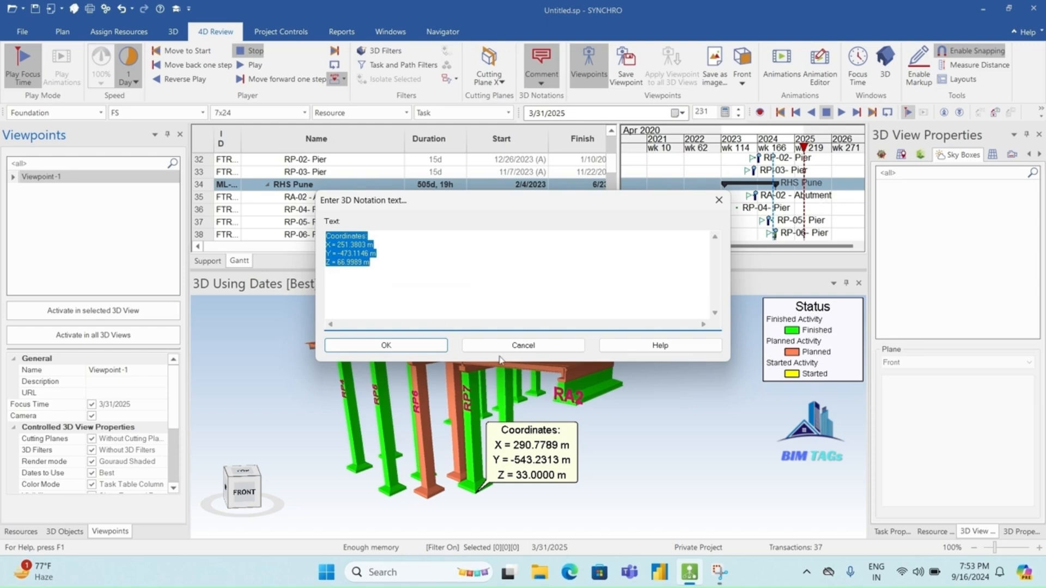
pyautogui.click(524, 352)
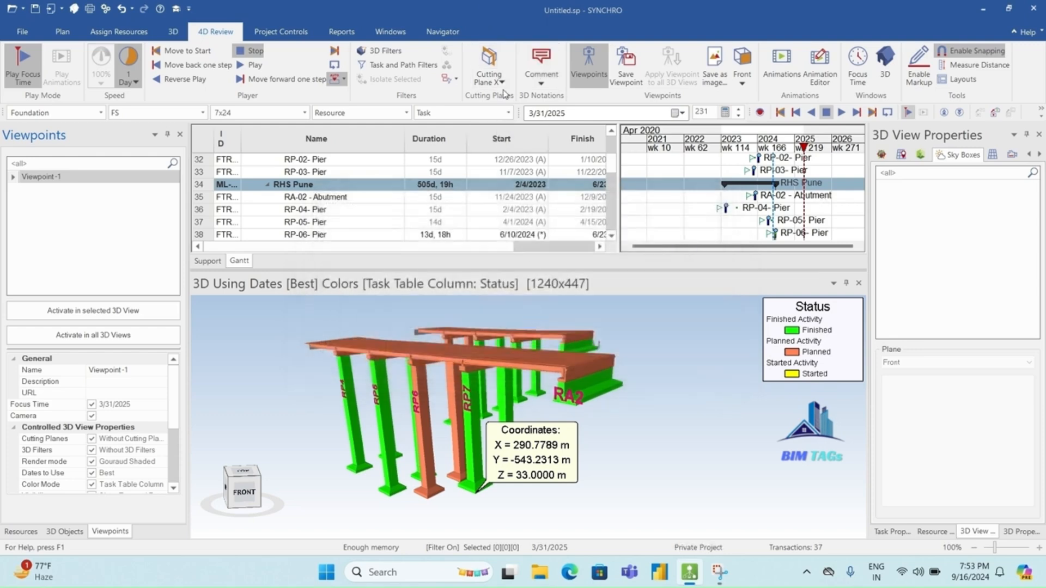
# - Place a 3D Comment notation on the lower edge of abutment RA2, keeping the default length text
pyautogui.click(541, 83)
pyautogui.click(561, 129)
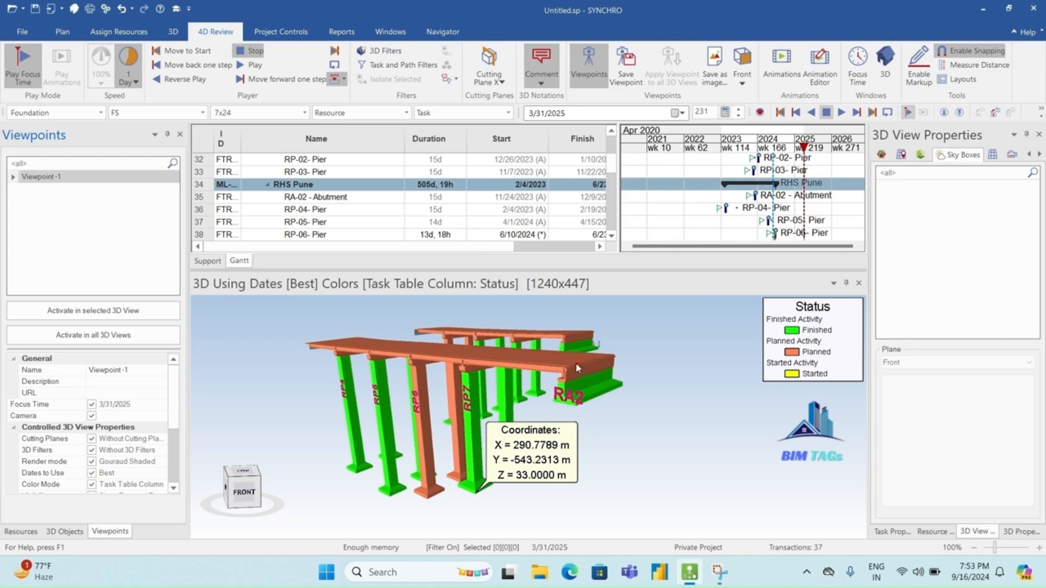
pyautogui.click(603, 400)
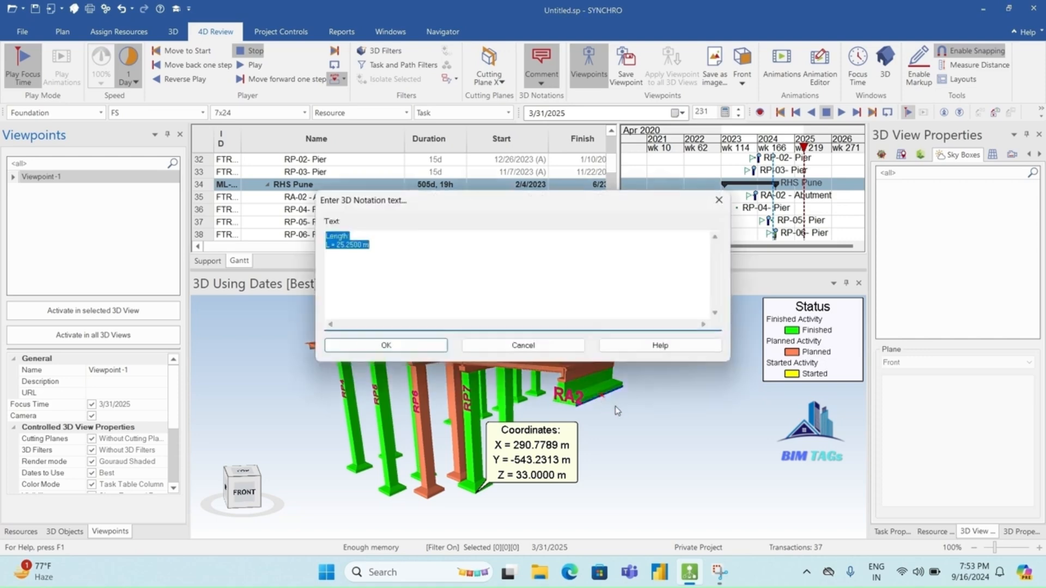
pyautogui.click(390, 347)
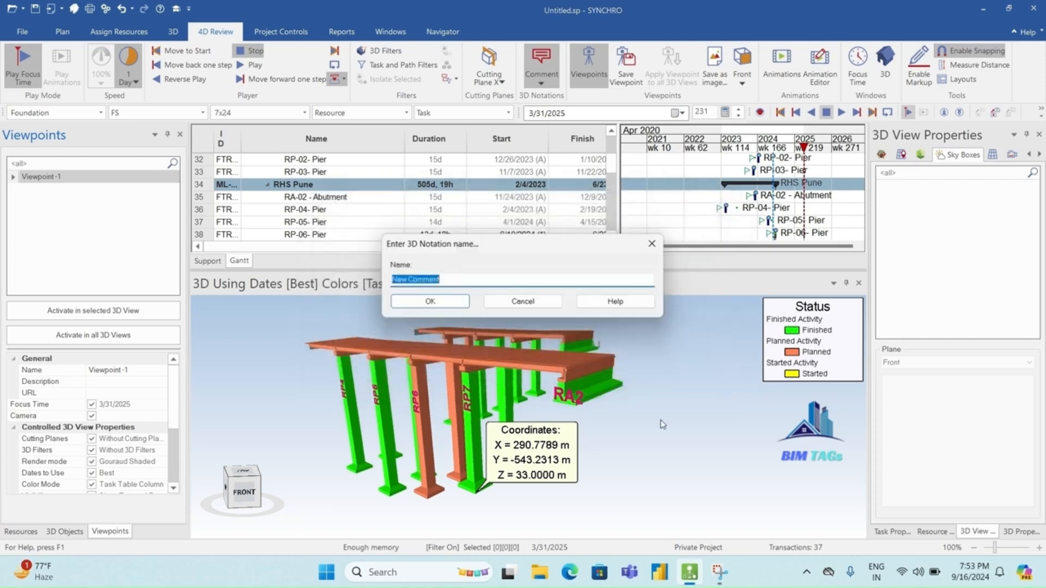
# - Remove "New" from the abutment comment's default name, append 2 to it, and finish creating the notation
pyautogui.click(408, 280)
pyautogui.press('BackSpace')
pyautogui.press('BackSpace')
pyautogui.press('BackSpace')
pyautogui.press('BackSpace')
pyautogui.click(443, 281)
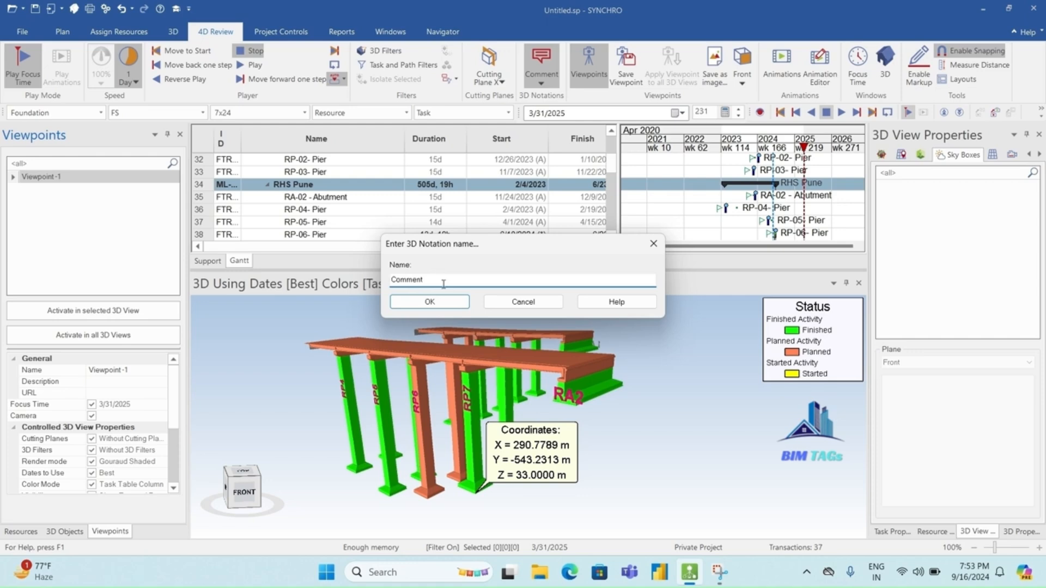
pyautogui.write('2')
pyautogui.click(428, 302)
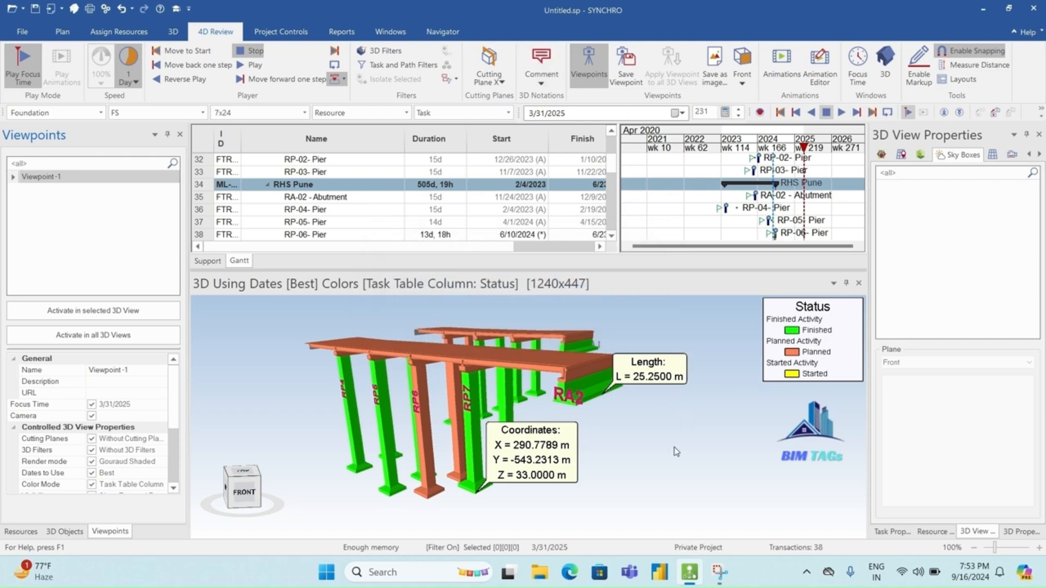
# - Add a viewpoint of the current 3D view with both comments and name it Viewpoint - 2
pyautogui.click(54, 216)
pyautogui.rightClick(48, 206)
pyautogui.click(68, 213)
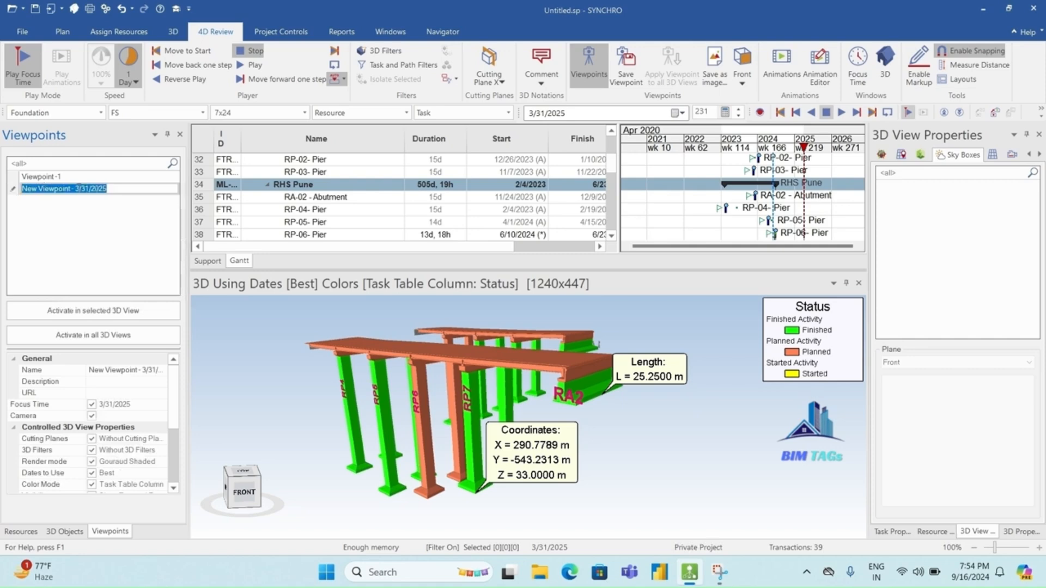
pyautogui.moveTo(76, 186); pyautogui.dragTo(128, 183)
pyautogui.write('2')
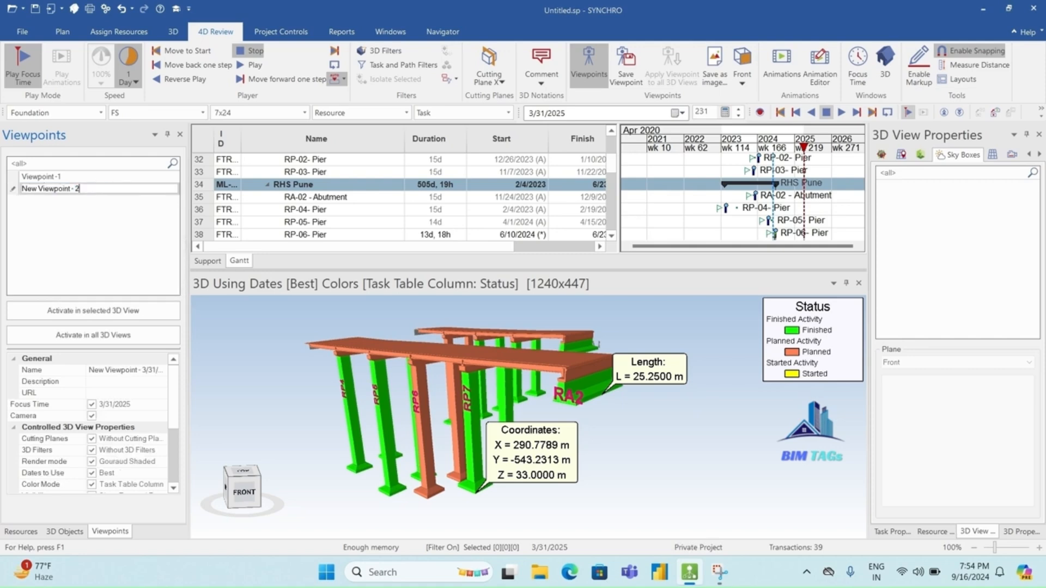
pyautogui.moveTo(37, 189); pyautogui.dragTo(1, 188)
pyautogui.press('Delete')
pyautogui.click(96, 247)
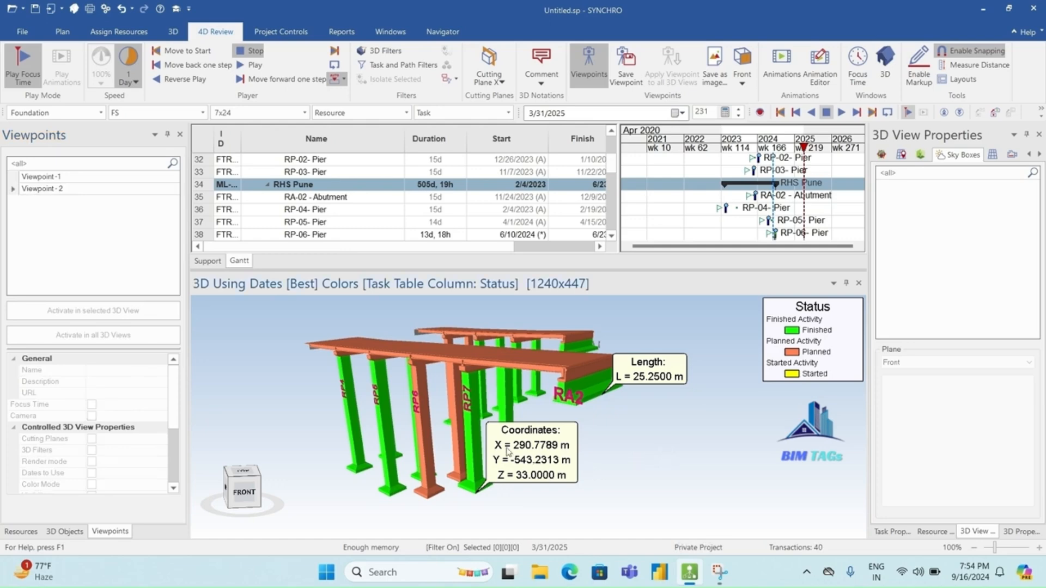
# - Add a viewpoint showing both bridge decks from the left side and name it Viewpoint - 3
pyautogui.moveTo(490, 434); pyautogui.dragTo(528, 434)
pyautogui.scroll(-2, 511, 436)
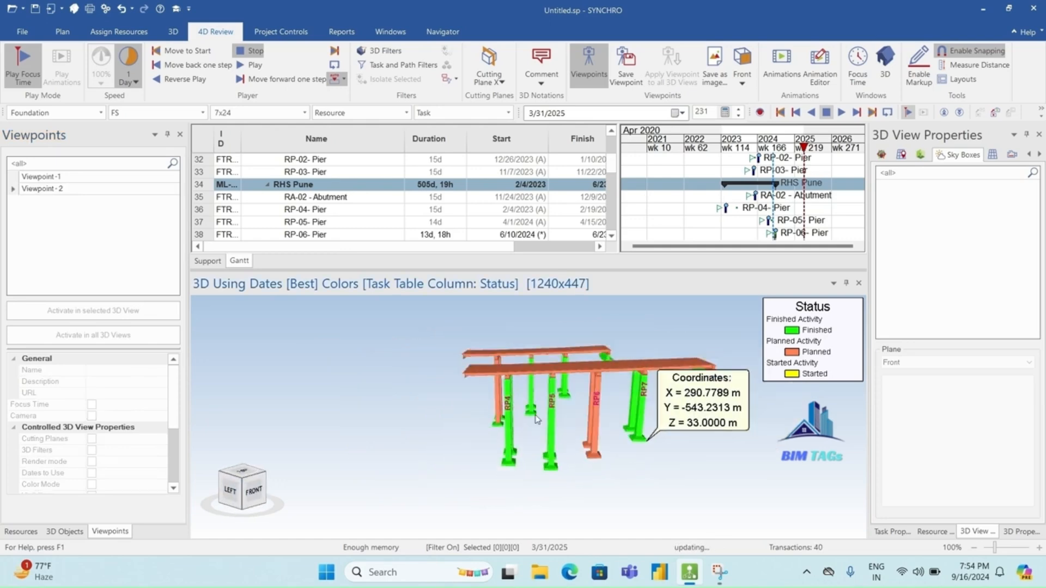
pyautogui.moveTo(537, 420); pyautogui.dragTo(479, 428, button='middle')
pyautogui.moveTo(469, 417); pyautogui.dragTo(552, 424)
pyautogui.moveTo(552, 424); pyautogui.dragTo(474, 423, button='middle')
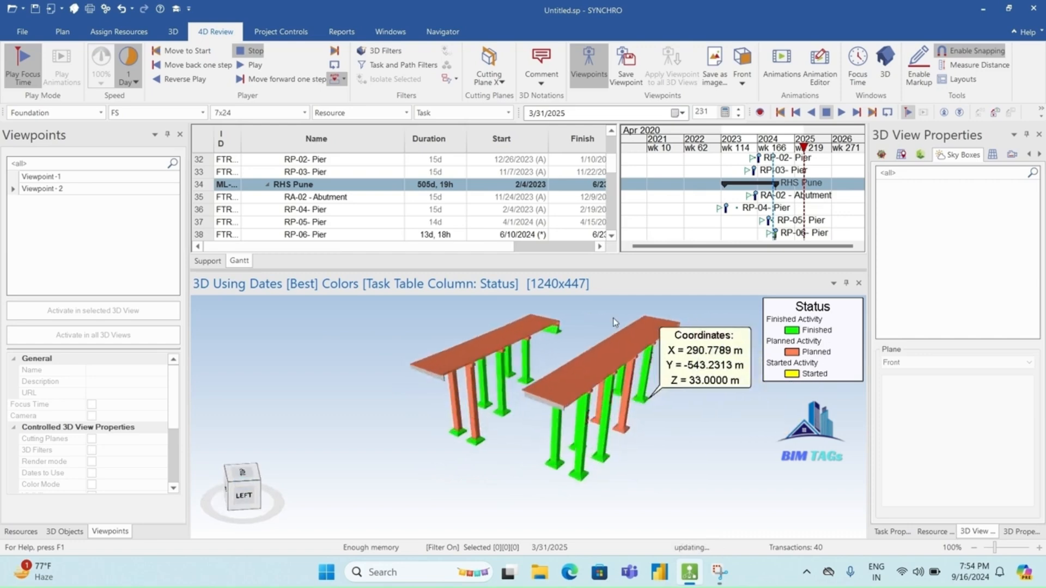
pyautogui.scroll(3, 434, 431)
pyautogui.scroll(-1, 434, 432)
pyautogui.moveTo(434, 432); pyautogui.dragTo(449, 410)
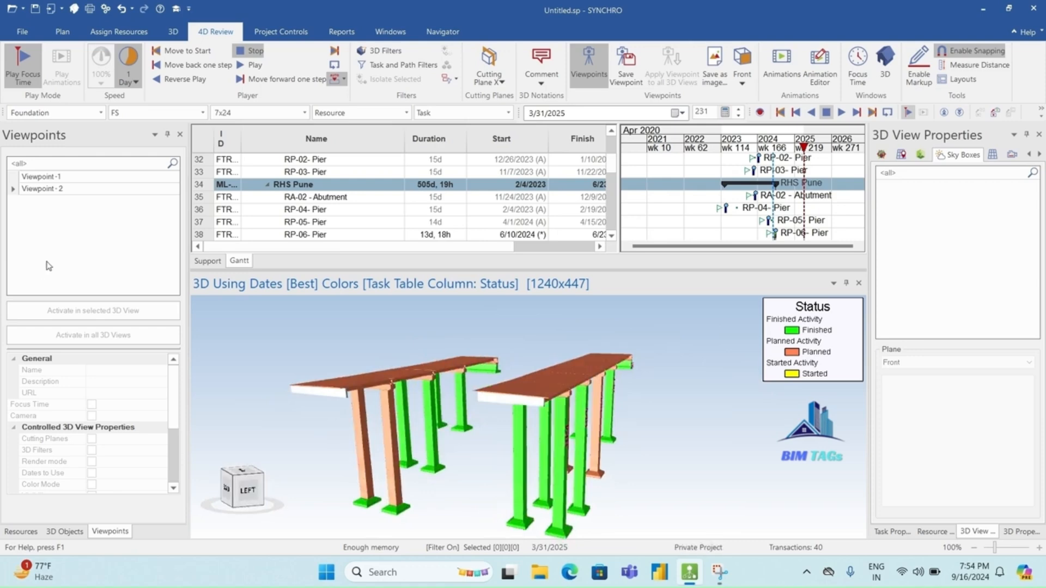
pyautogui.rightClick(46, 226)
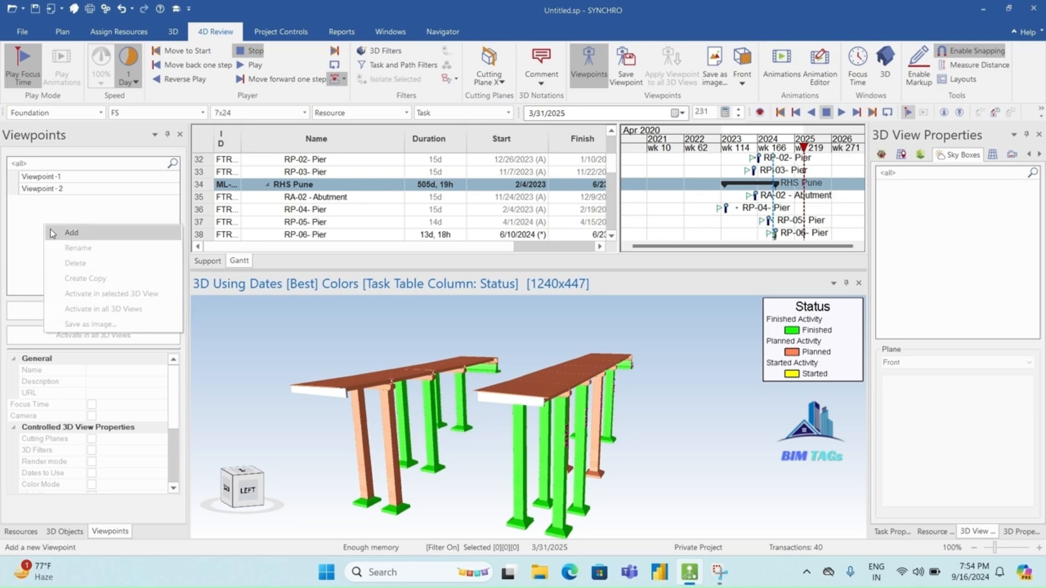
pyautogui.click(52, 232)
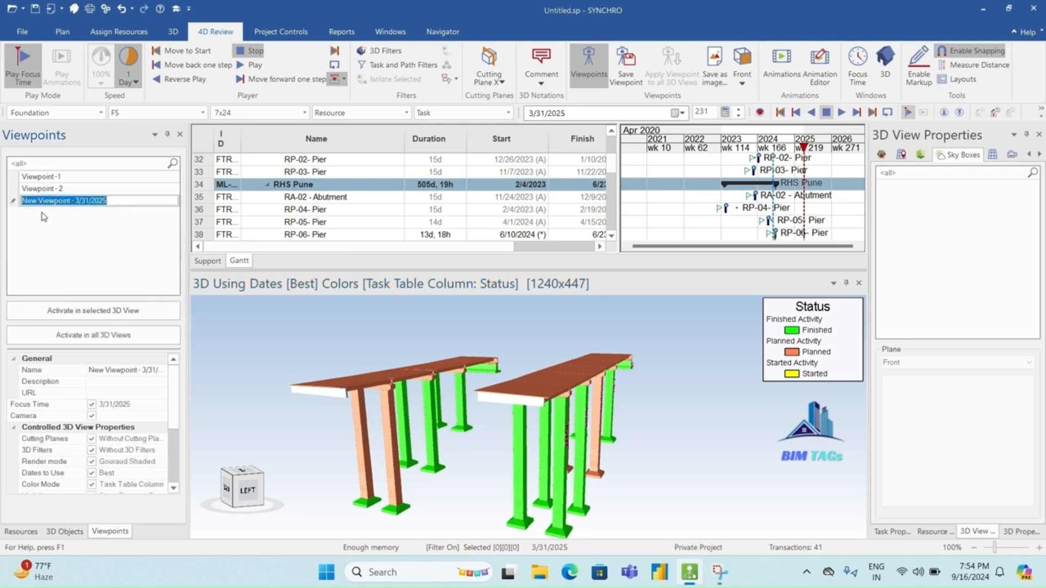
pyautogui.moveTo(37, 201); pyautogui.dragTo(23, 202)
pyautogui.press('Delete')
pyautogui.moveTo(60, 201); pyautogui.dragTo(93, 201)
pyautogui.write('3')
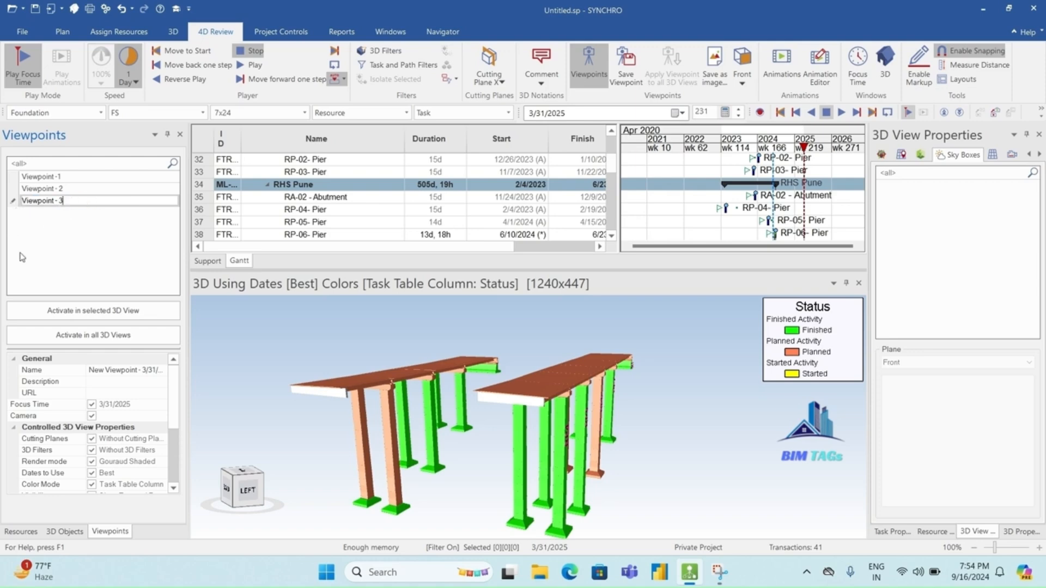
pyautogui.click(90, 238)
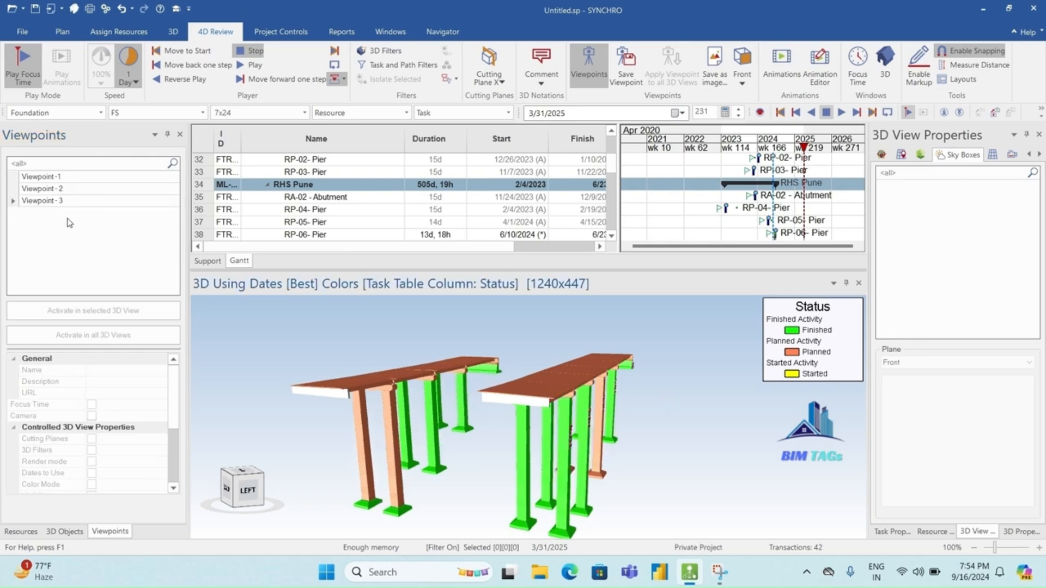
# - Activate the first, second and third saved viewpoints in turn in all 3D views
pyautogui.click(40, 177)
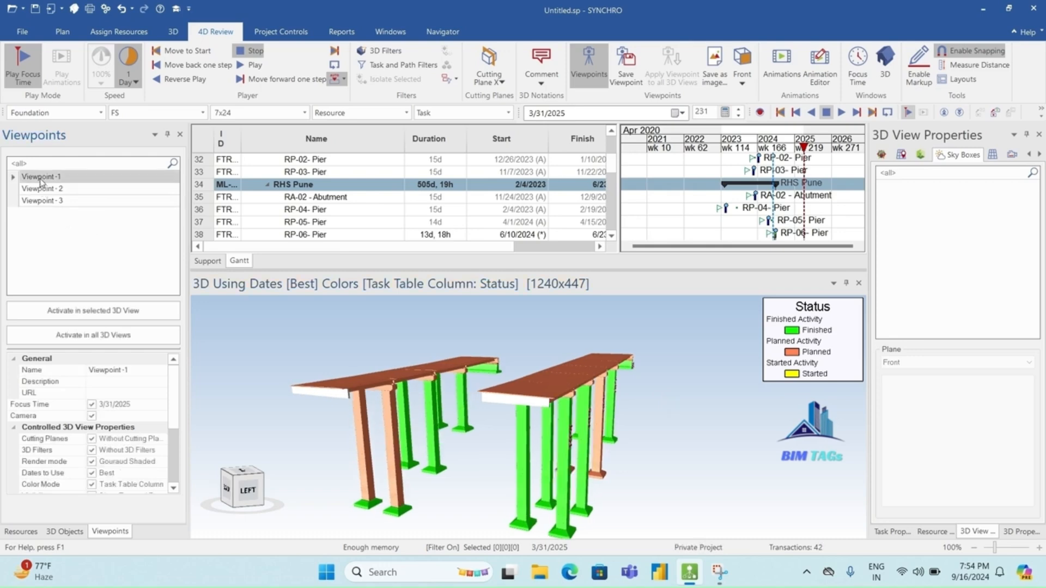
pyautogui.click(80, 336)
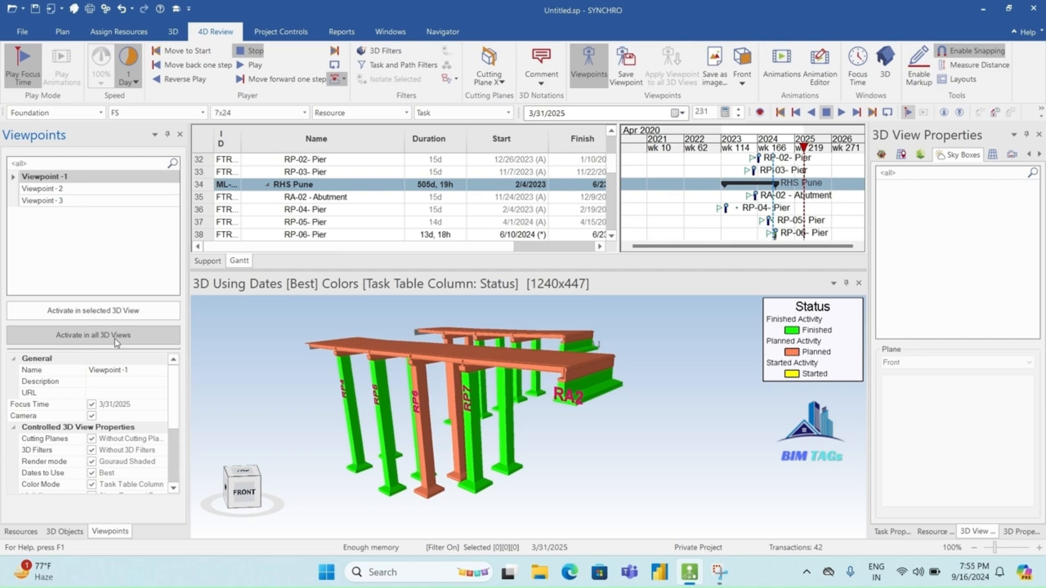
pyautogui.click(44, 192)
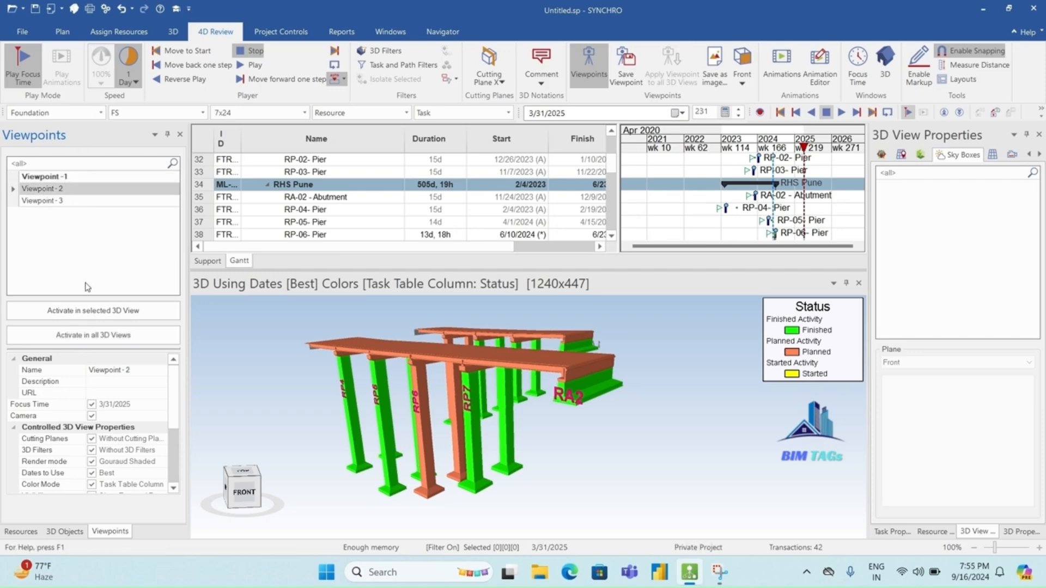
pyautogui.click(80, 339)
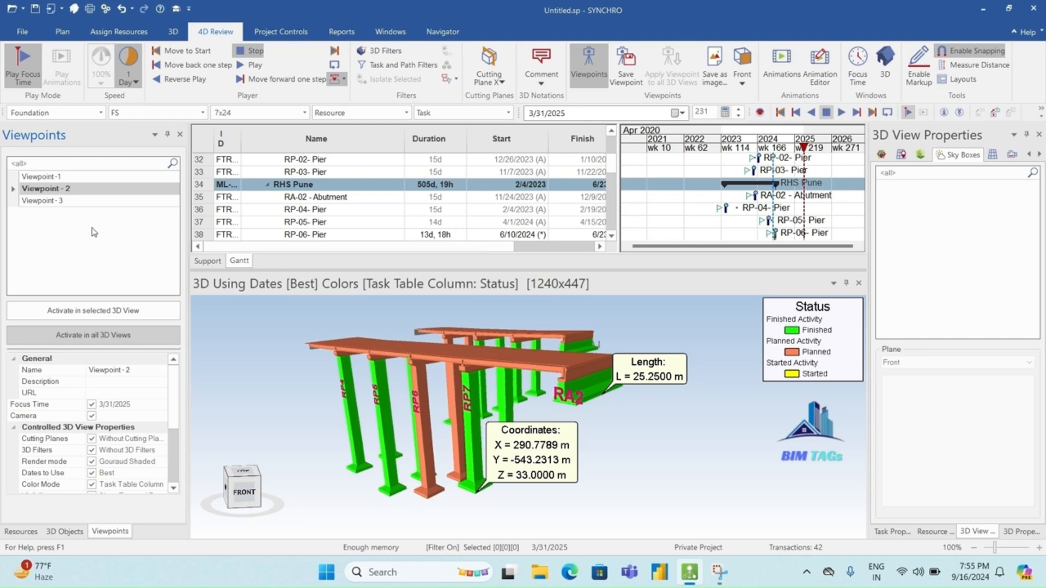
pyautogui.click(70, 202)
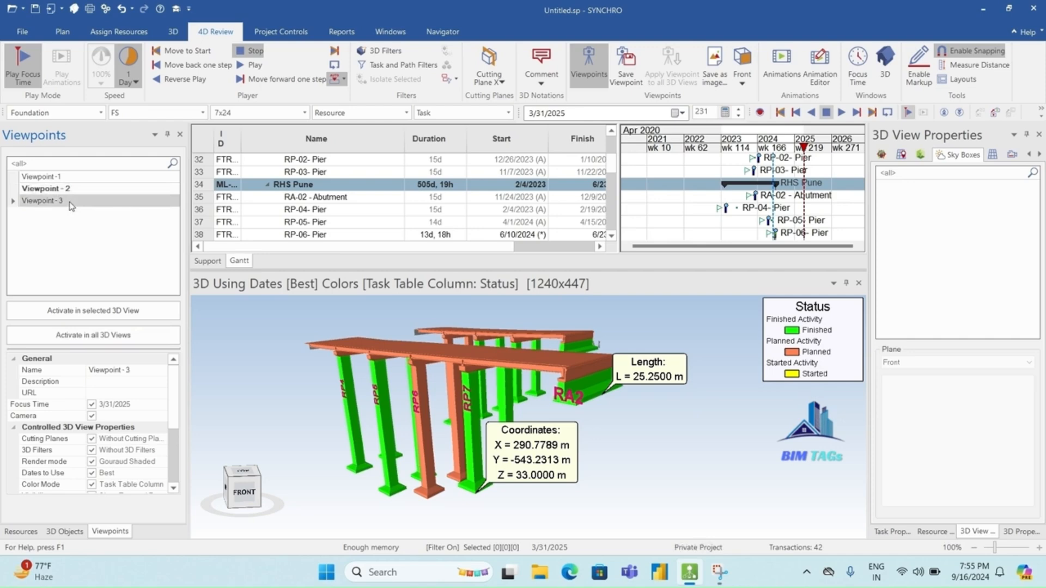
pyautogui.click(94, 338)
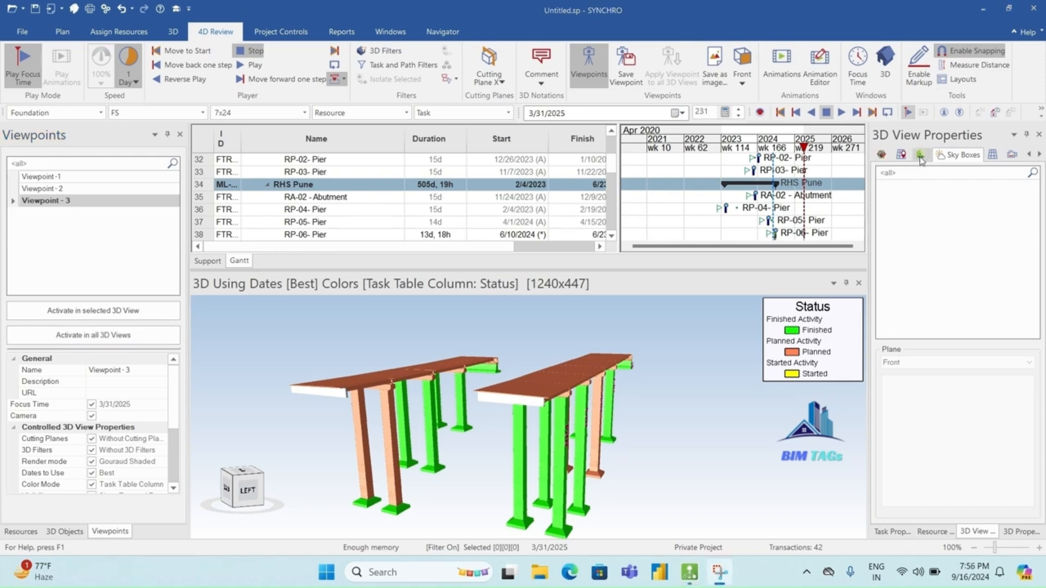
# - Hide the Comment 1 and Comment 2 notations through the 3D Notations view properties
pyautogui.click(883, 154)
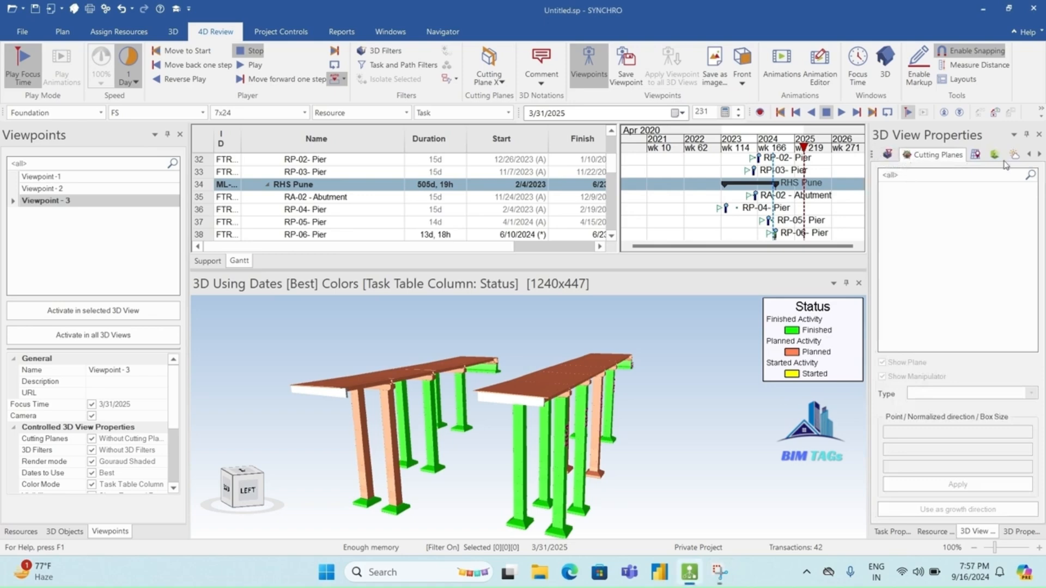
pyautogui.click(1032, 156)
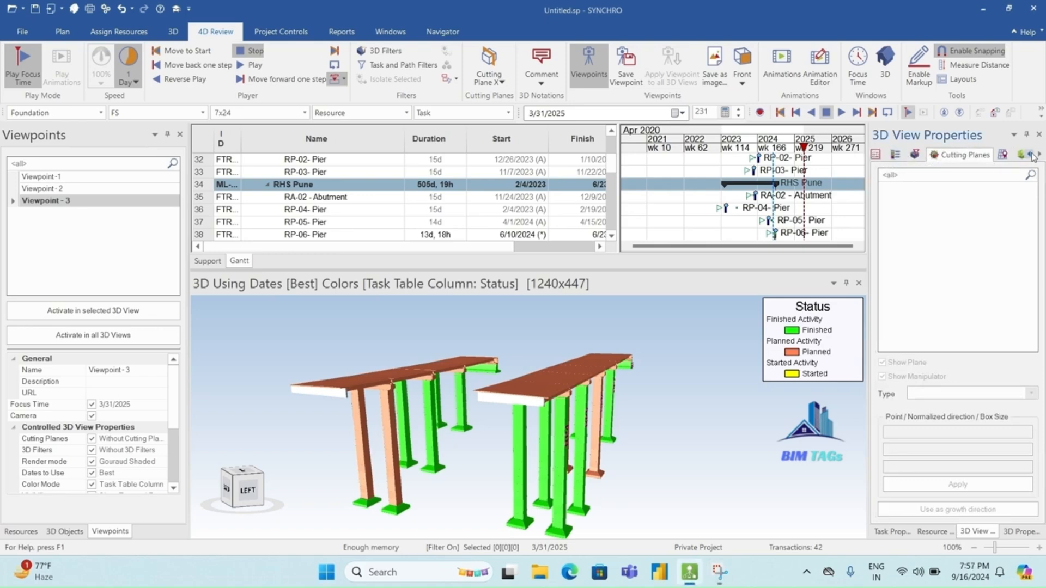
pyautogui.click(1032, 156)
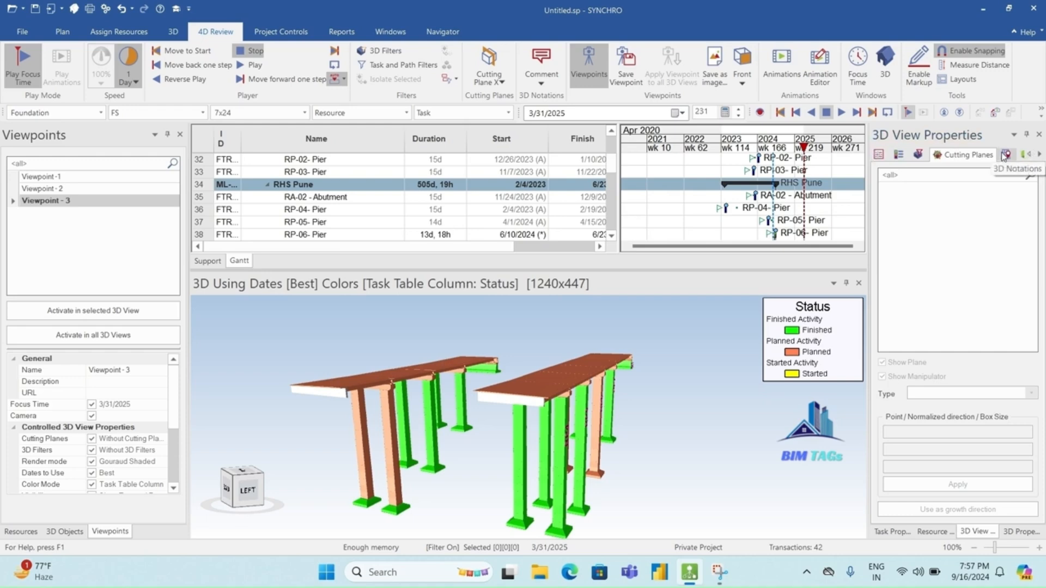
pyautogui.click(1004, 156)
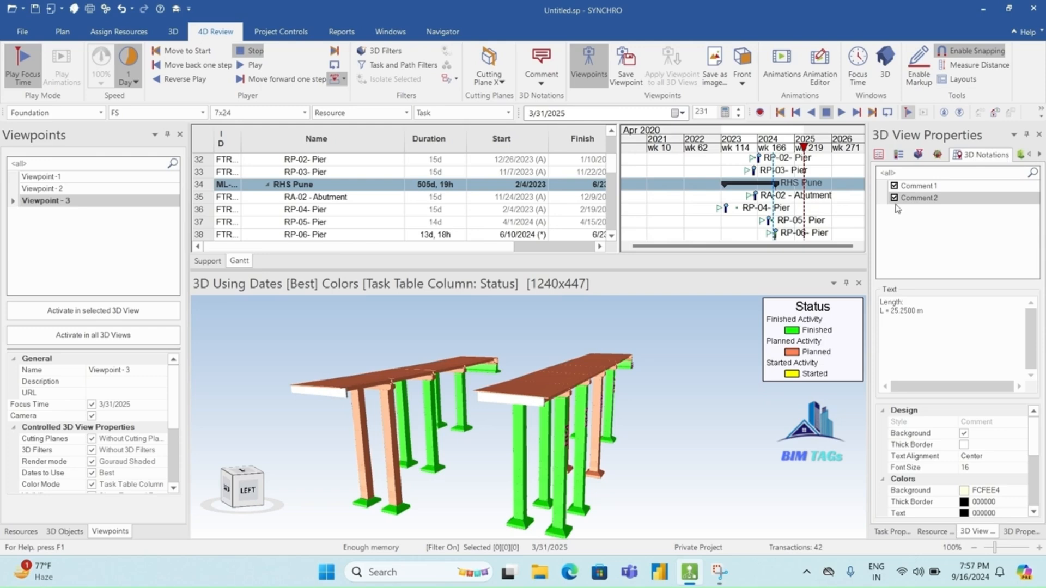
pyautogui.moveTo(629, 442); pyautogui.dragTo(566, 455, button='middle')
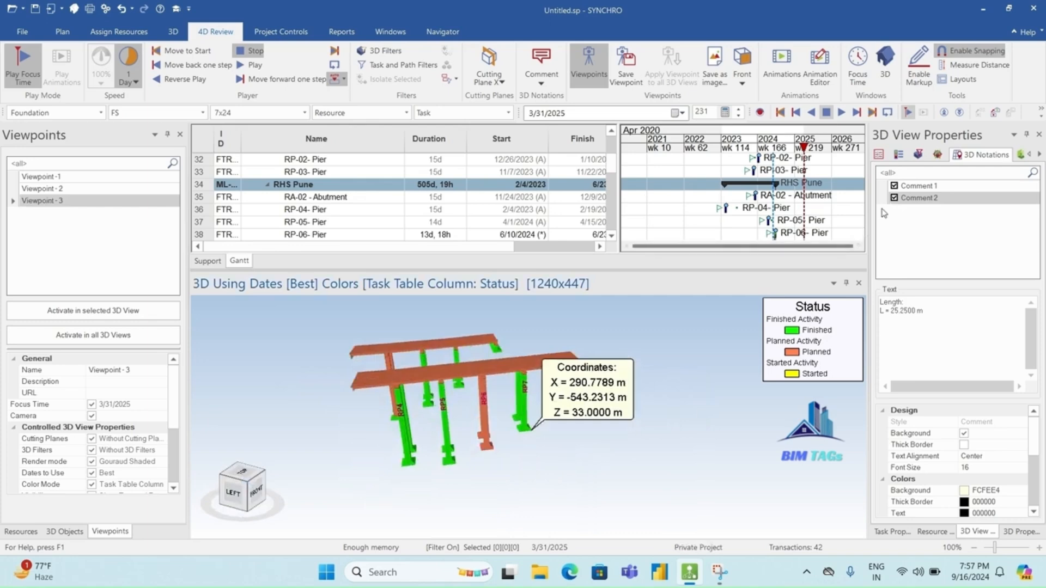
pyautogui.click(894, 198)
pyautogui.click(894, 186)
# - Create a Cutting Plane X through pier RP6 of the bridge
pyautogui.moveTo(533, 434); pyautogui.dragTo(515, 381, button='middle')
pyautogui.scroll(4, 516, 373)
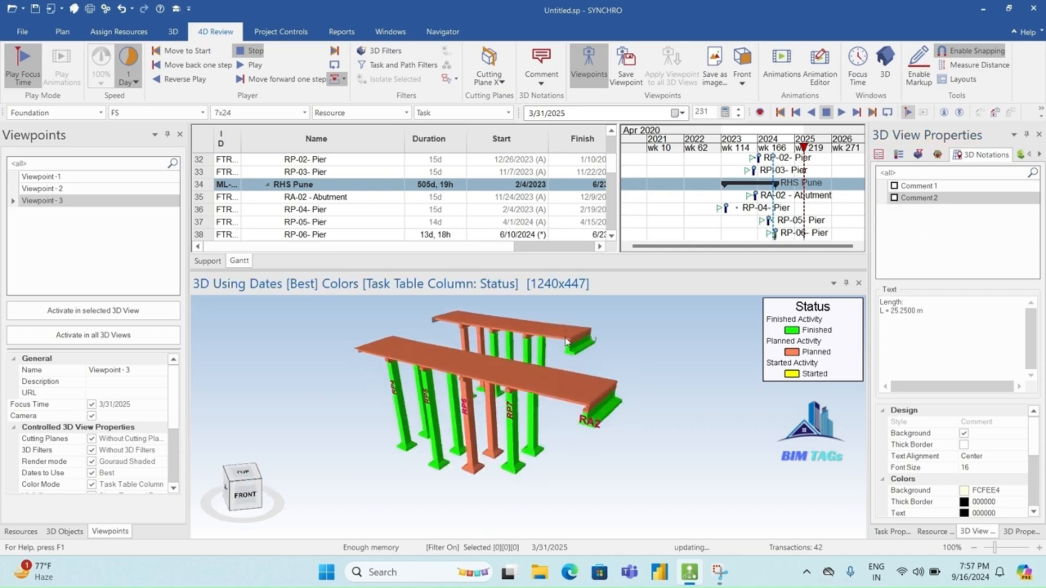
pyautogui.scroll(-2, 517, 373)
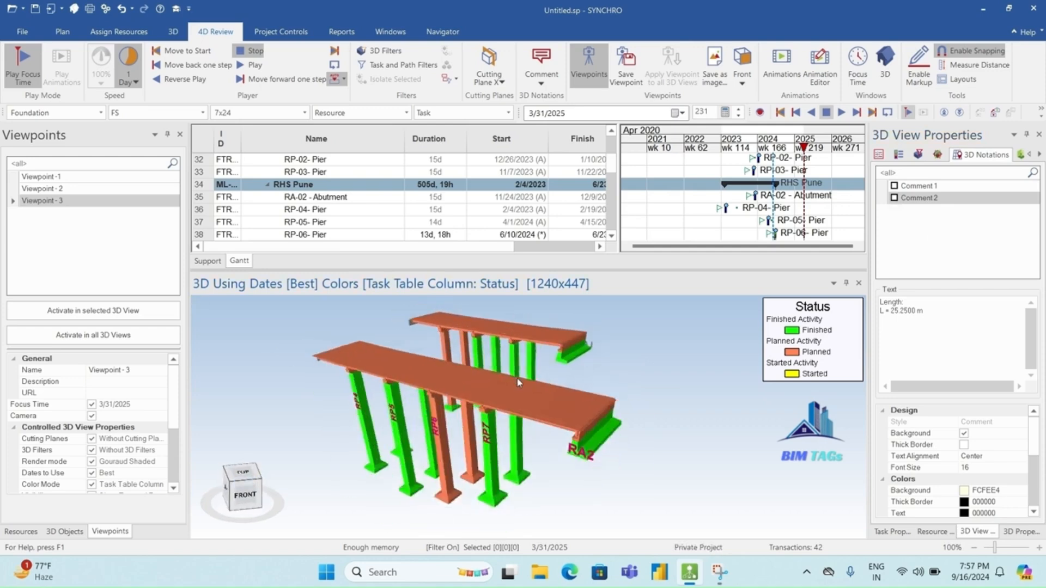
pyautogui.click(503, 84)
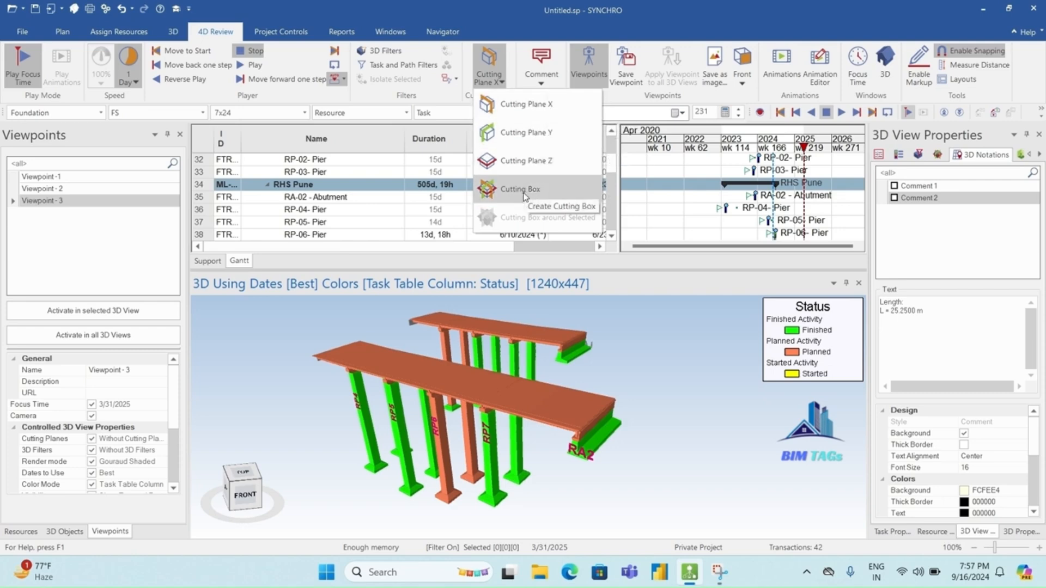
pyautogui.click(515, 106)
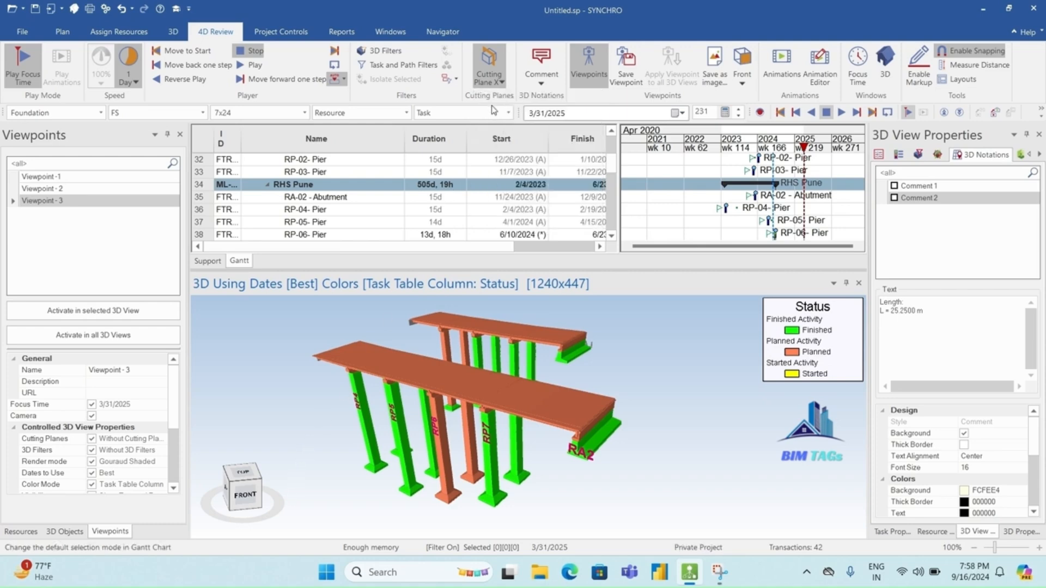
pyautogui.click(437, 431)
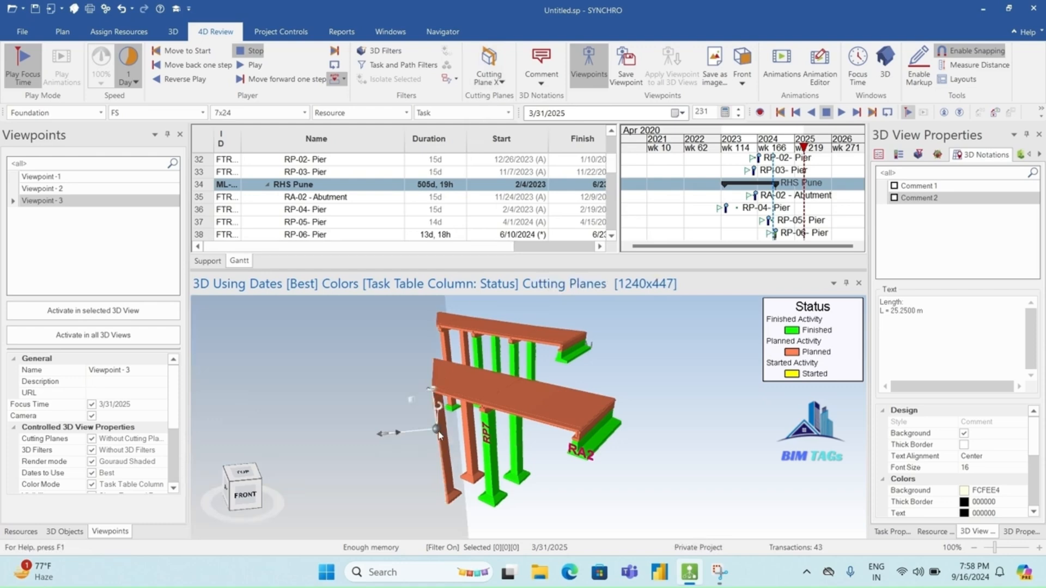
# - Shift the X cutting plane past pier RP6, then add a Cutting Plane Y at the RA2 abutment and move it towards the deck
pyautogui.moveTo(439, 435); pyautogui.dragTo(417, 436)
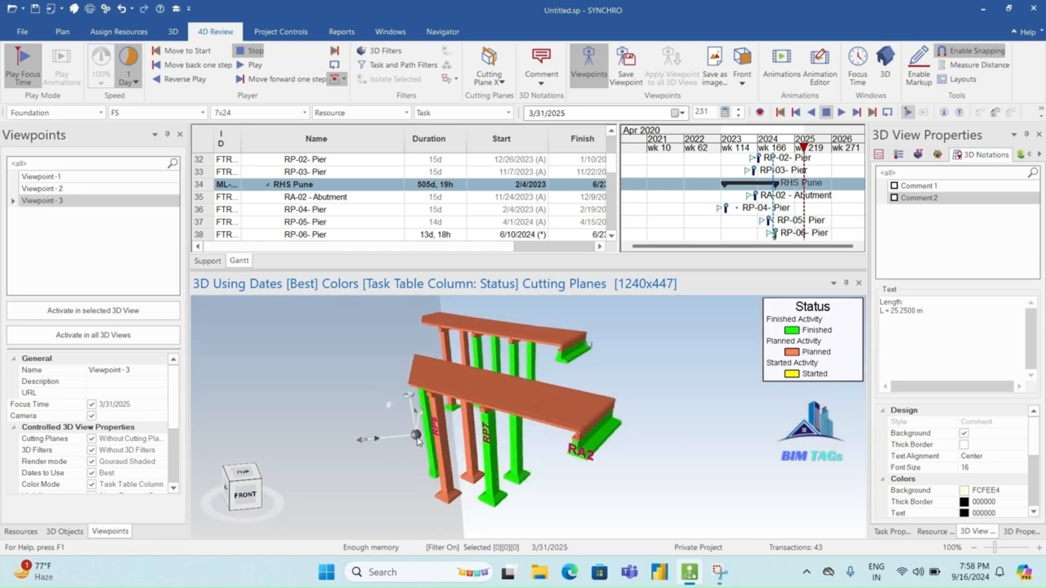
pyautogui.click(502, 83)
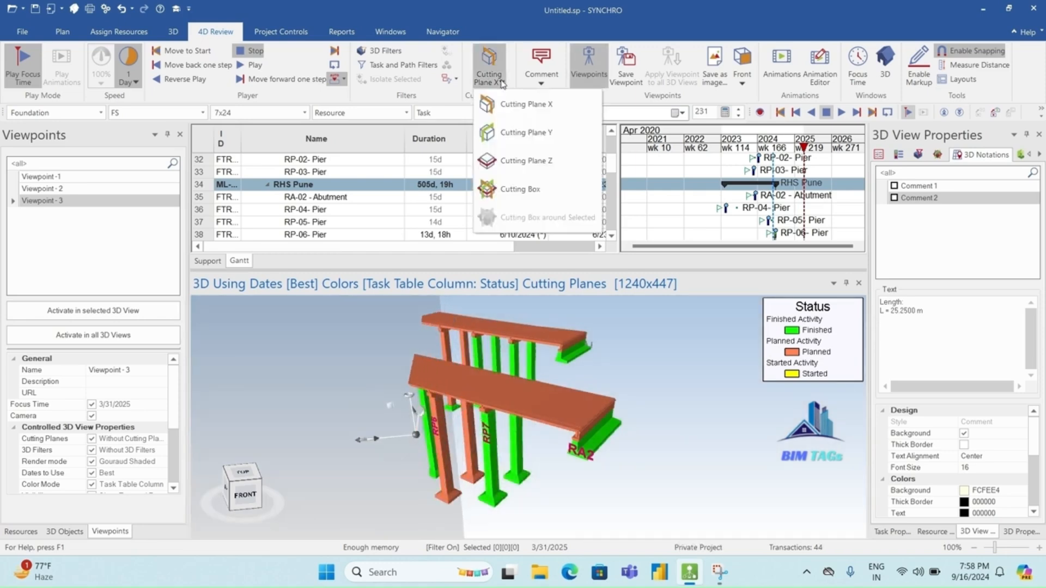
pyautogui.click(517, 136)
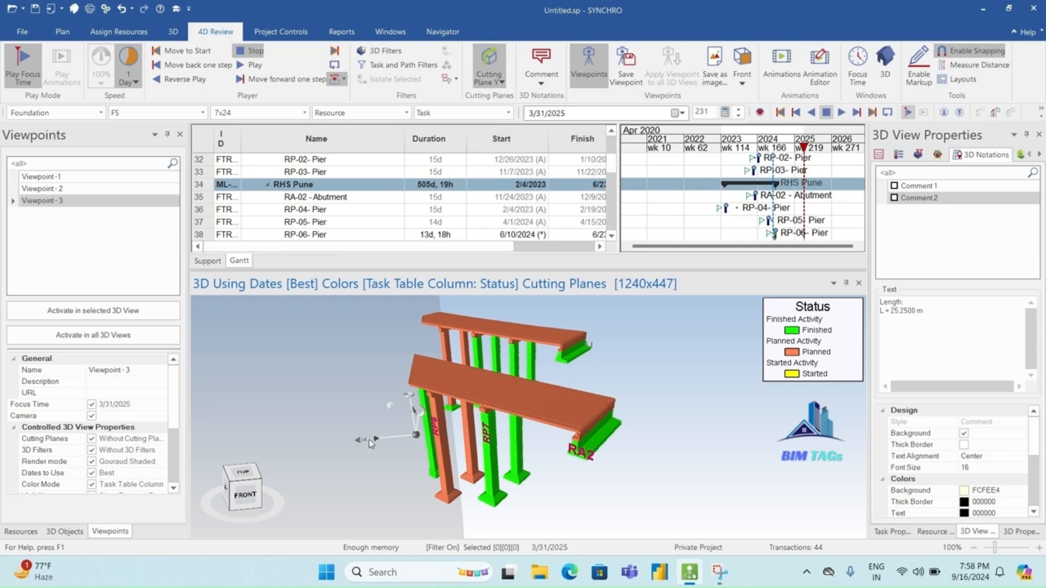
pyautogui.click(591, 429)
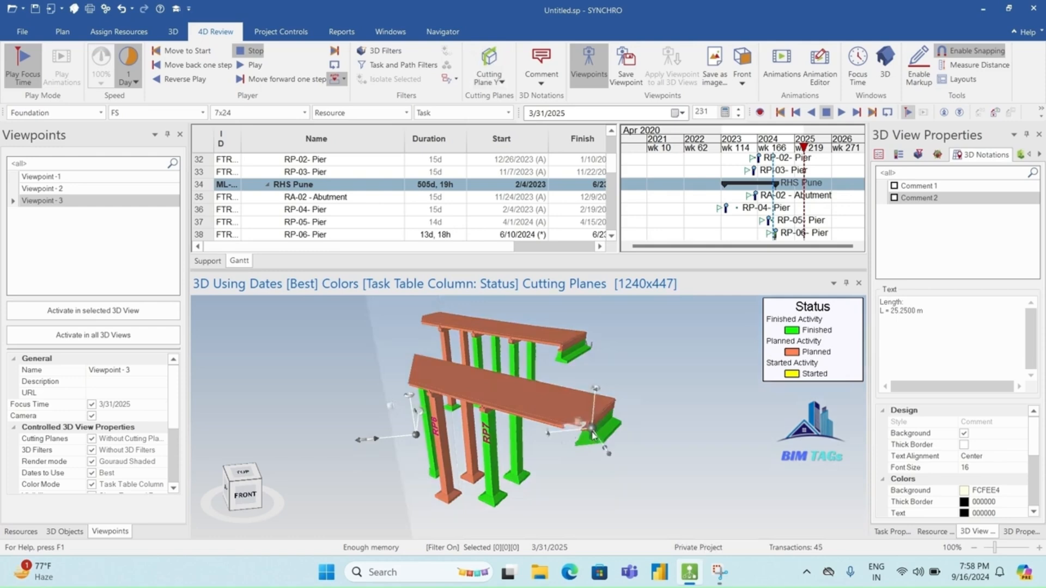
pyautogui.moveTo(593, 434)
pyautogui.mouseDown()
pyautogui.moveTo(568, 459)
pyautogui.moveTo(577, 351)
pyautogui.moveTo(583, 463)
pyautogui.moveTo(576, 340)
pyautogui.moveTo(578, 422)
pyautogui.mouseUp()
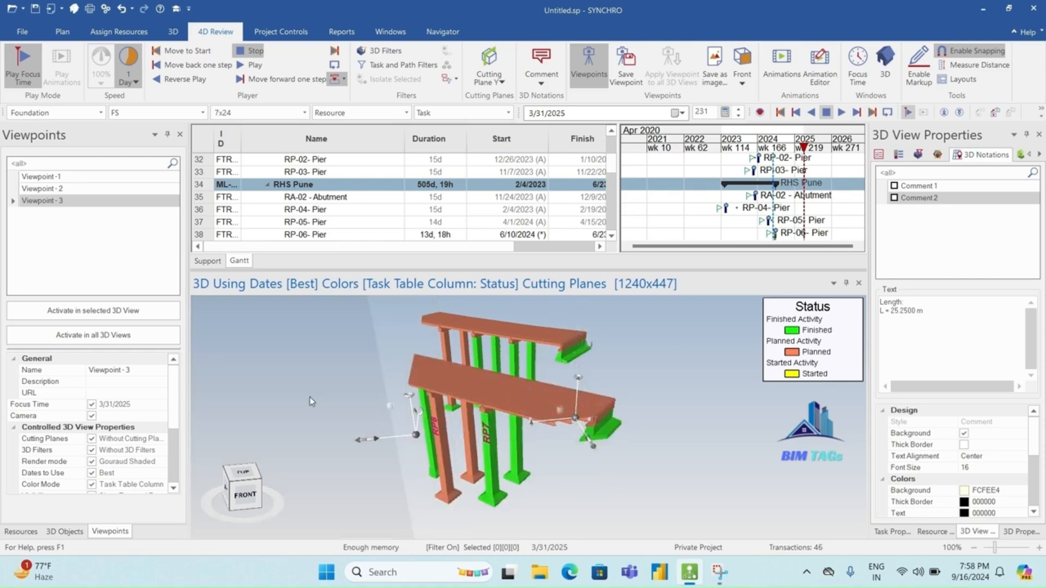
# - Turn off the X cutting plane in the 3D view, leaving the Y cutting plane active
pyautogui.rightClick(415, 440)
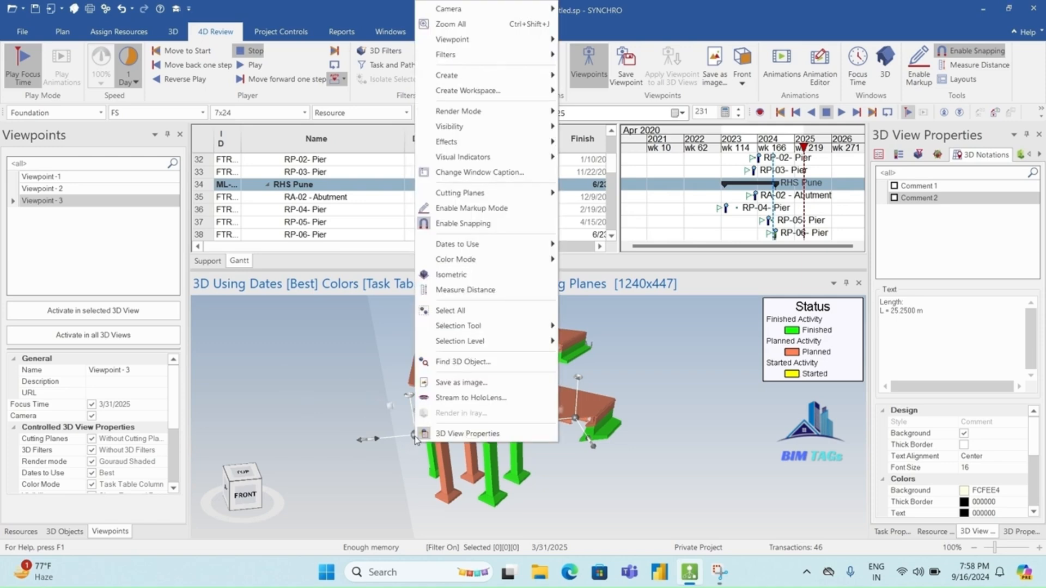
pyautogui.moveTo(474, 193)
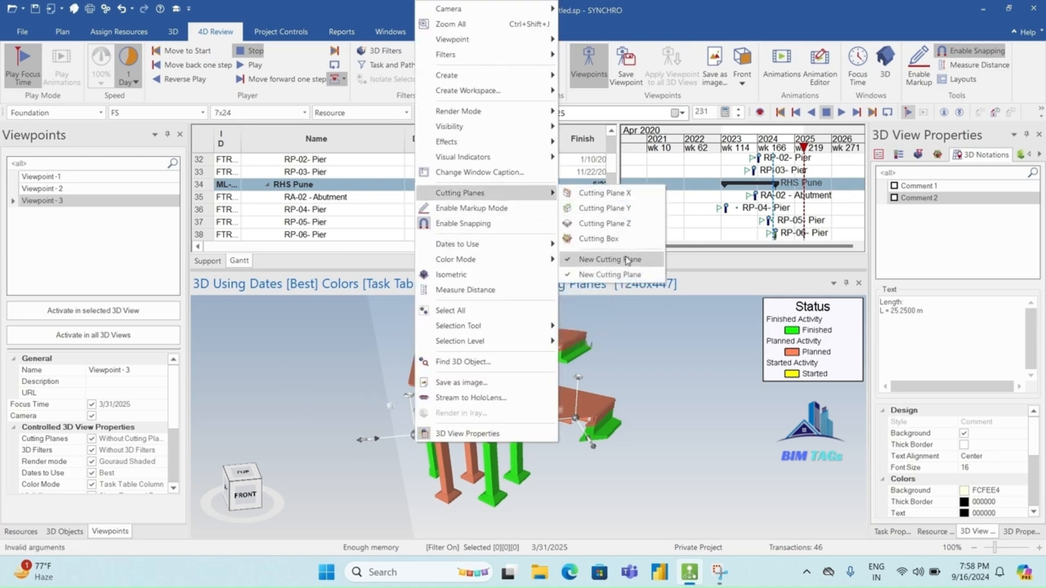
pyautogui.click(573, 261)
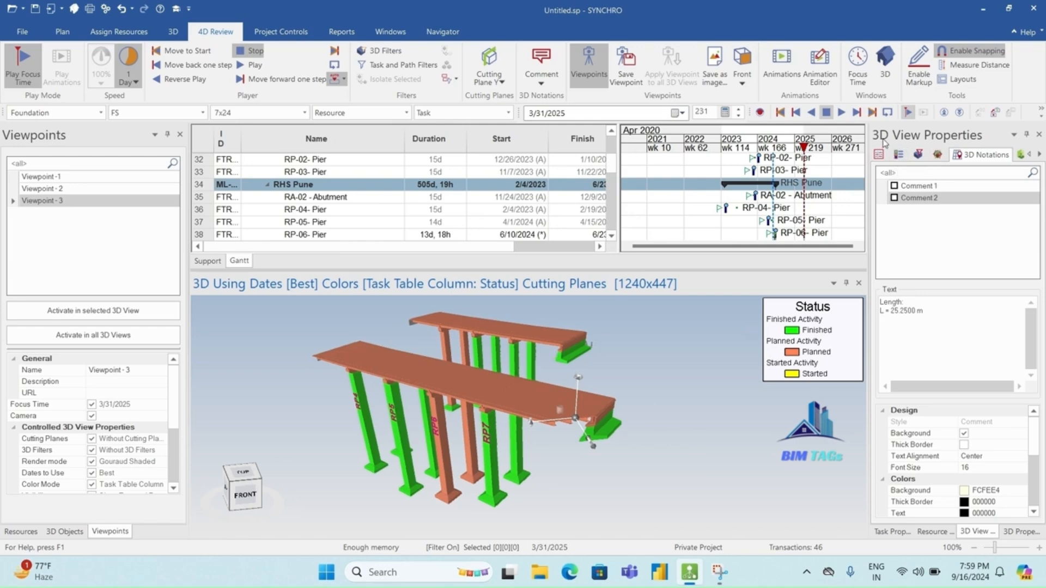
# - Open the Cutting Planes view properties, toggle the X cutting plane on and off, and leave both cutting planes disabled
pyautogui.click(938, 156)
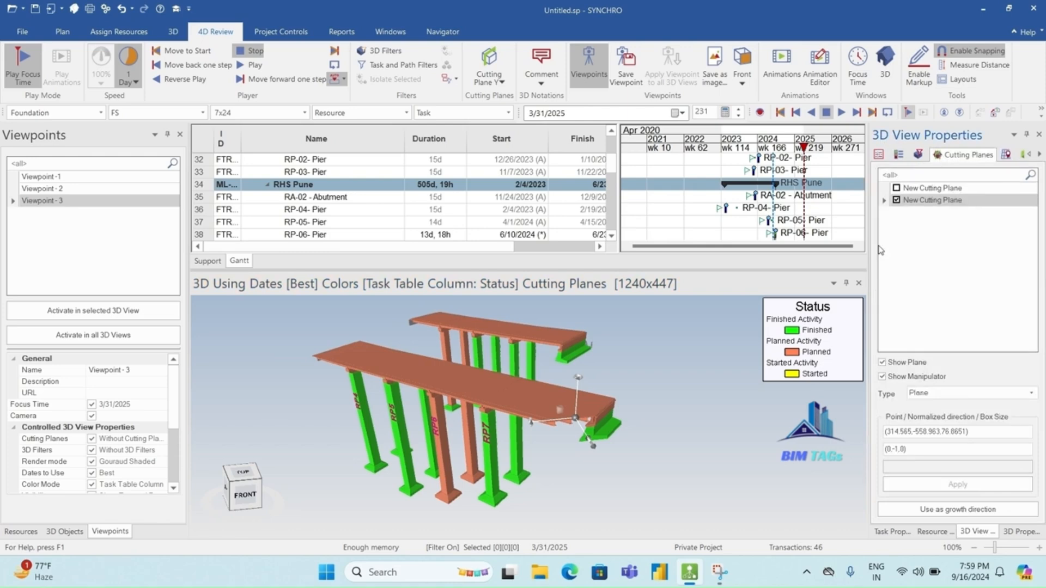
pyautogui.click(896, 188)
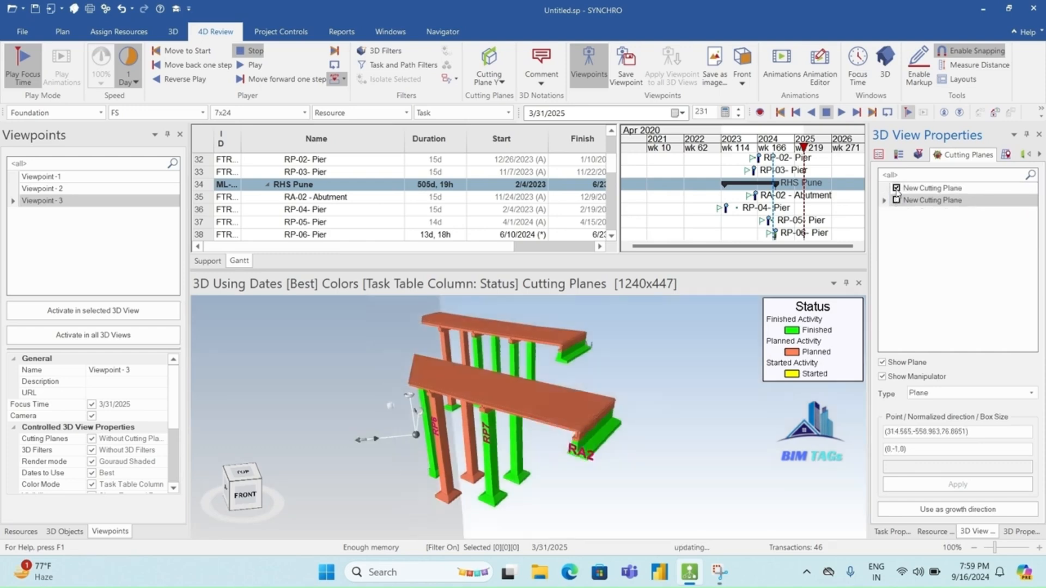
pyautogui.click(896, 187)
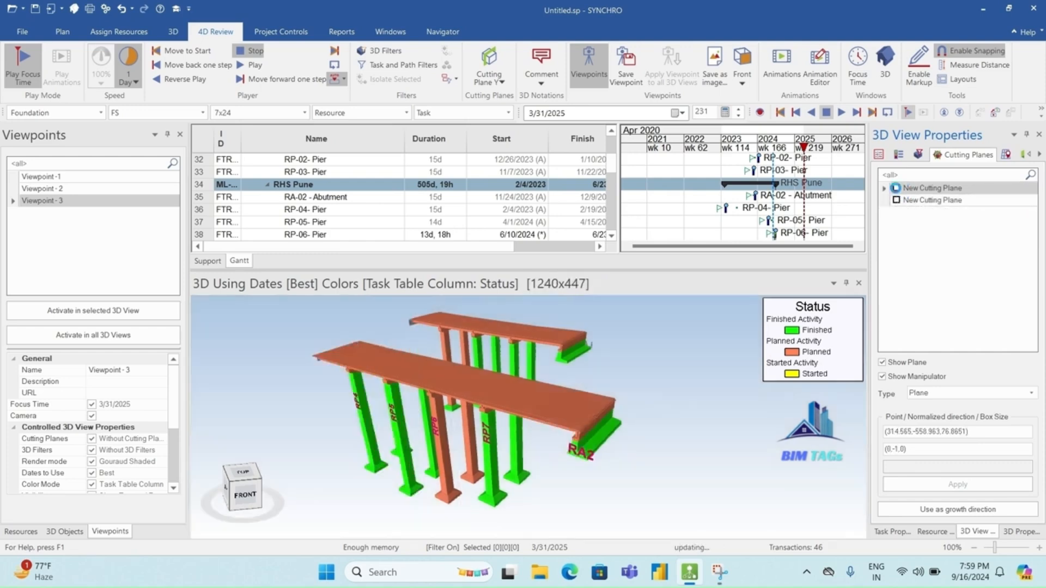
pyautogui.click(917, 248)
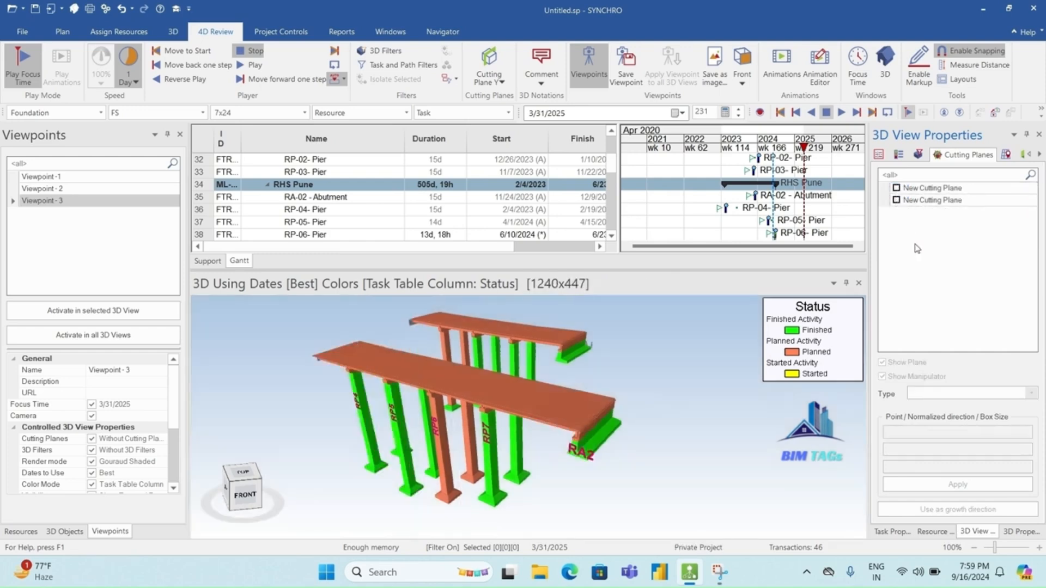
# - Create a Cutting Plane Z at pier RP6 that removes the decks, and turn it off in the Cutting Planes list
pyautogui.click(491, 84)
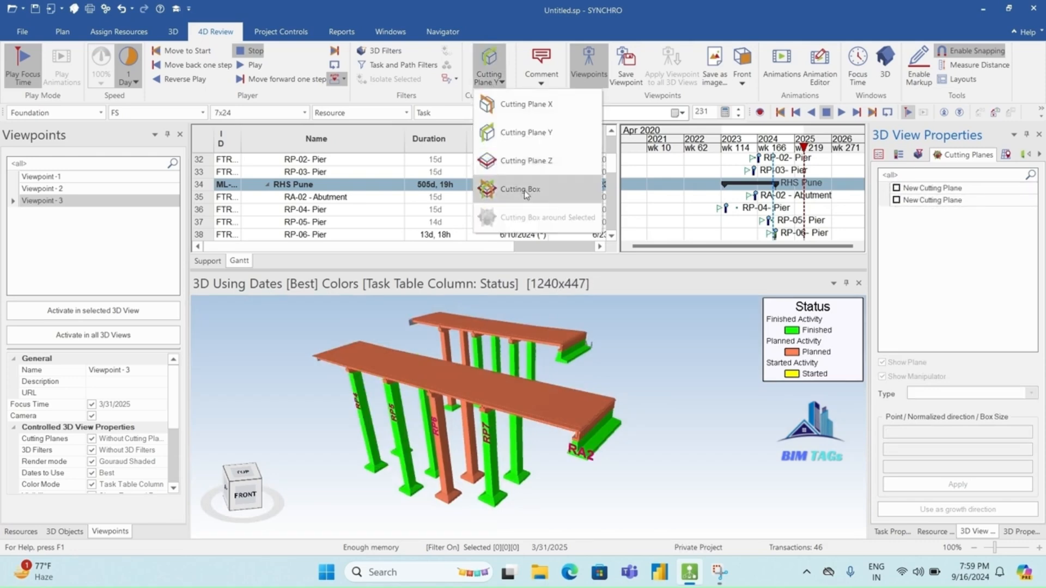
pyautogui.click(530, 162)
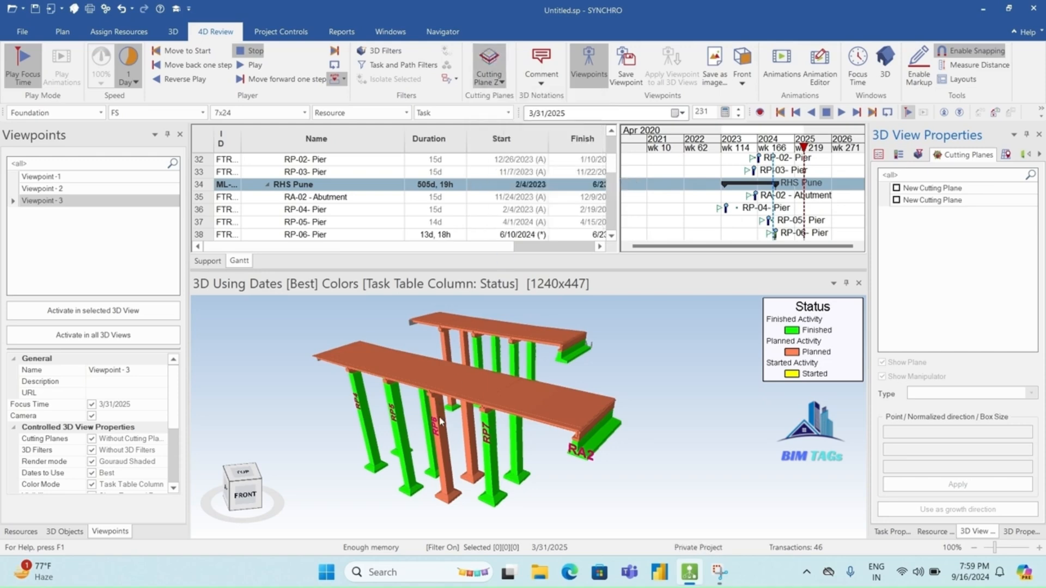
pyautogui.moveTo(439, 421); pyautogui.dragTo(459, 412)
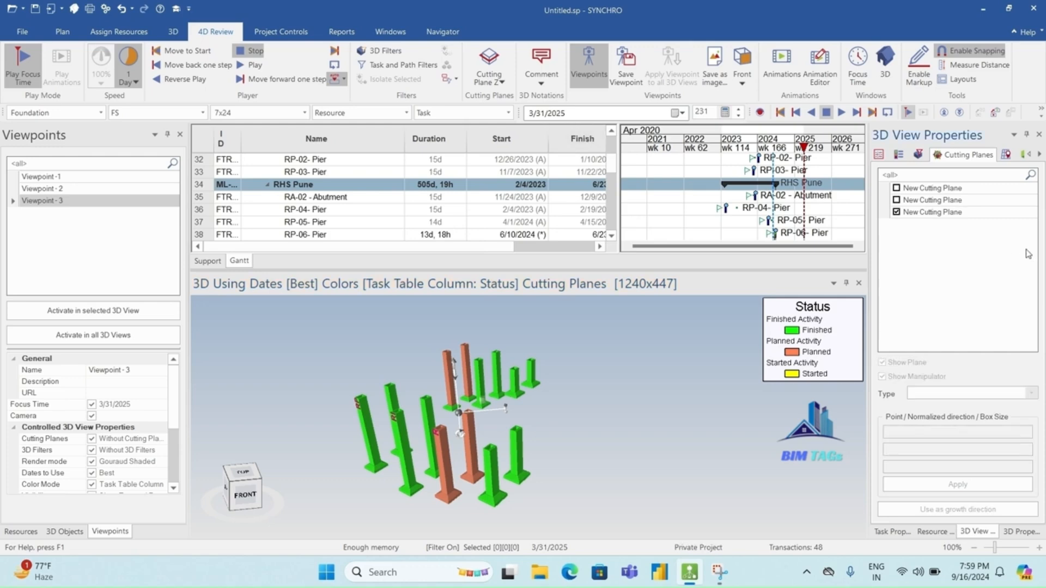
pyautogui.click(896, 212)
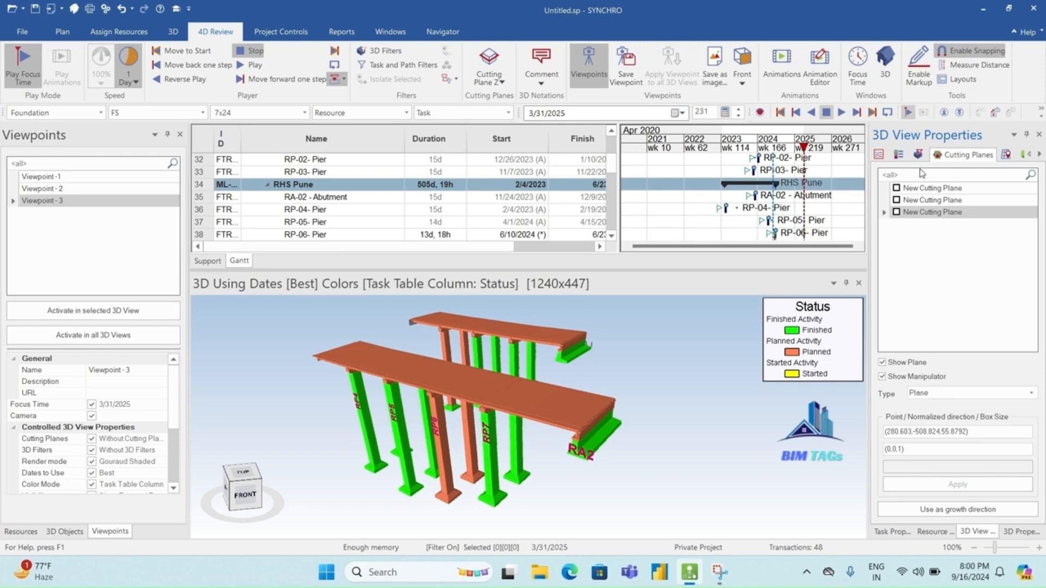
# - Draw a cutting box about 177 by 71 around both bridge decks and lower its top to a height of about 61
pyautogui.click(500, 83)
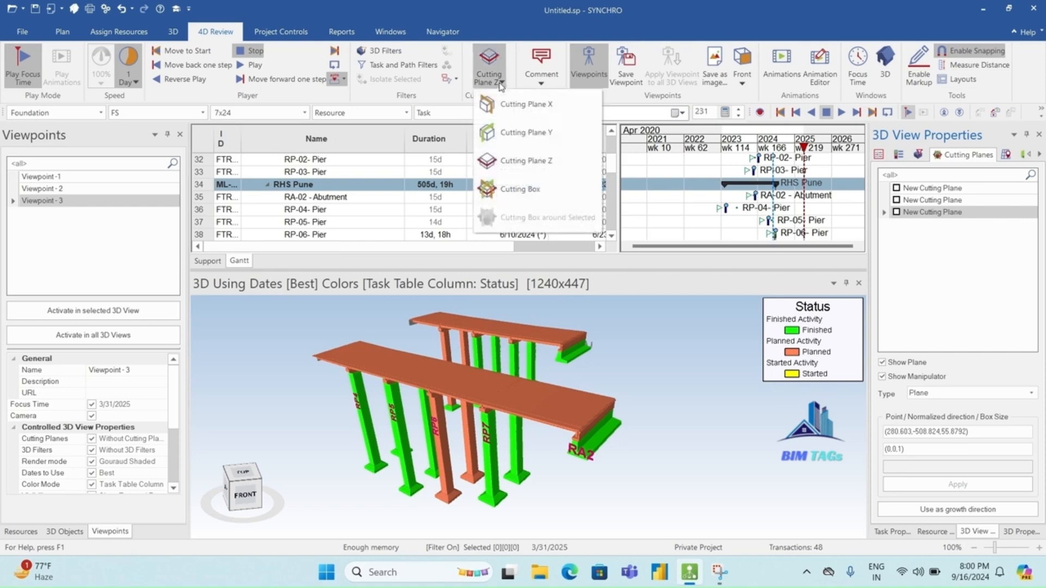
pyautogui.click(519, 190)
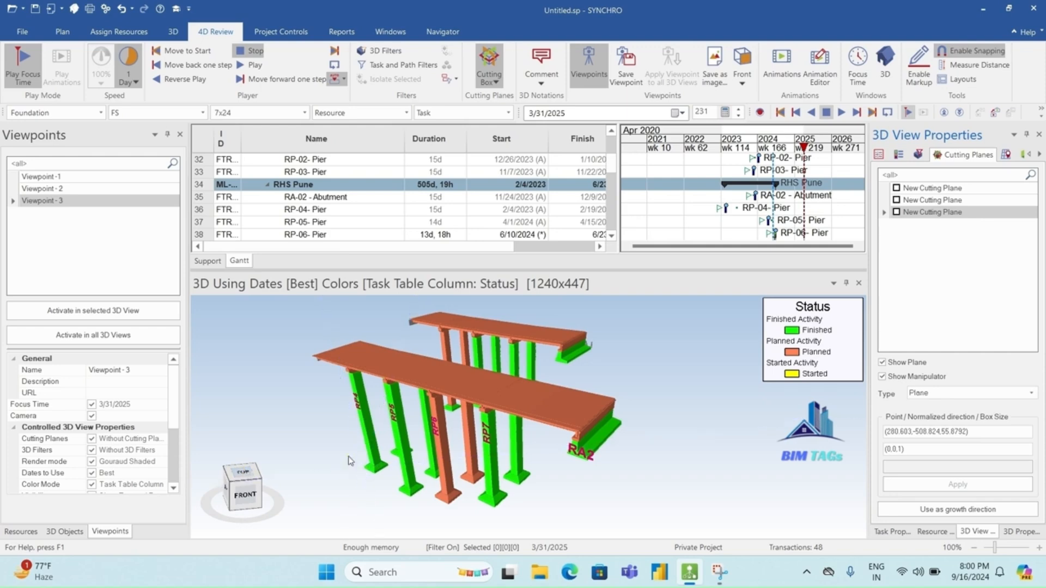
pyautogui.click(400, 487)
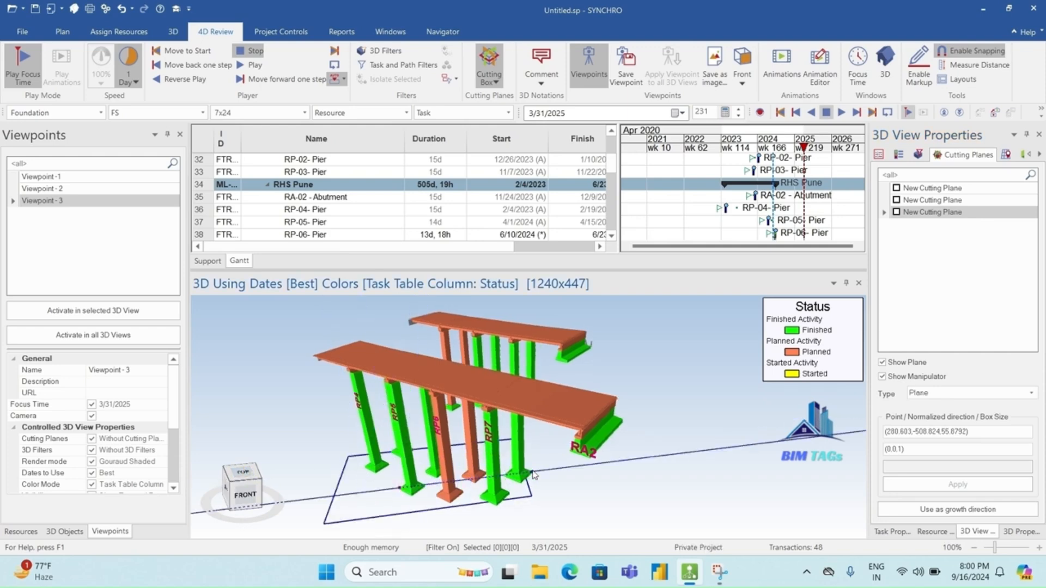
pyautogui.moveTo(553, 493); pyautogui.dragTo(681, 493)
pyautogui.click(680, 495)
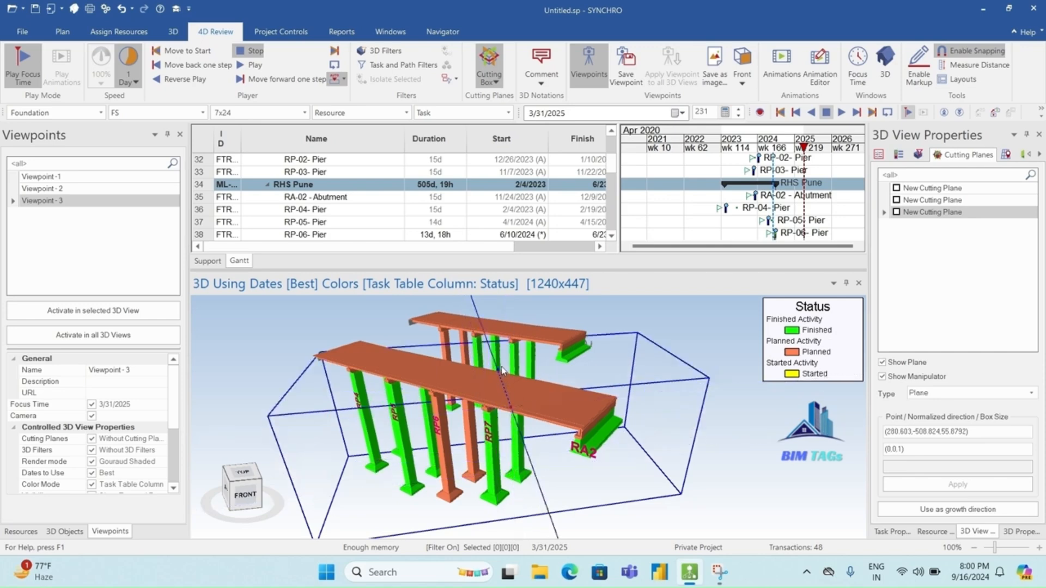
pyautogui.scroll(-2, 492, 373)
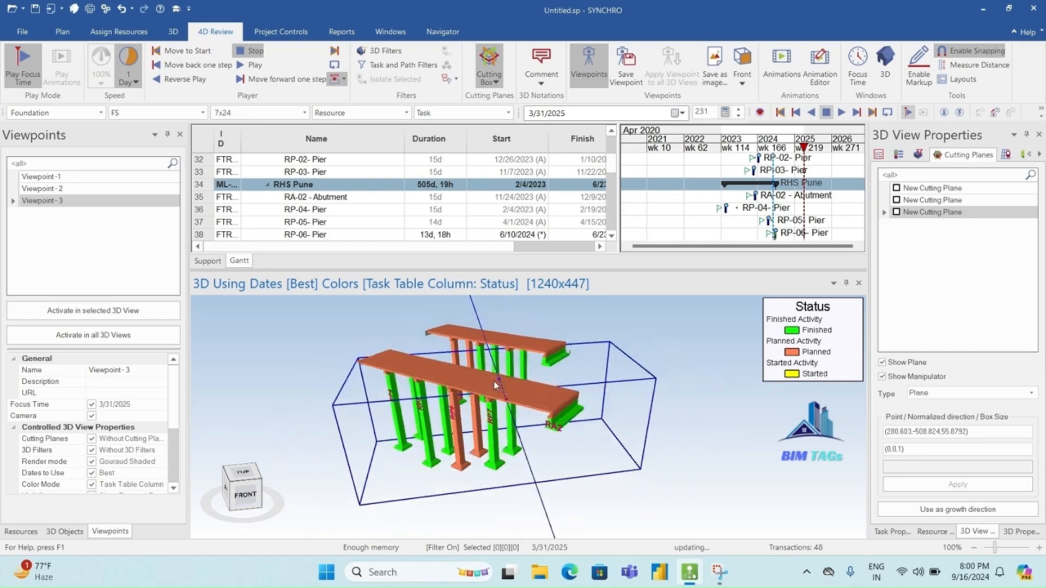
pyautogui.scroll(-3, 495, 384)
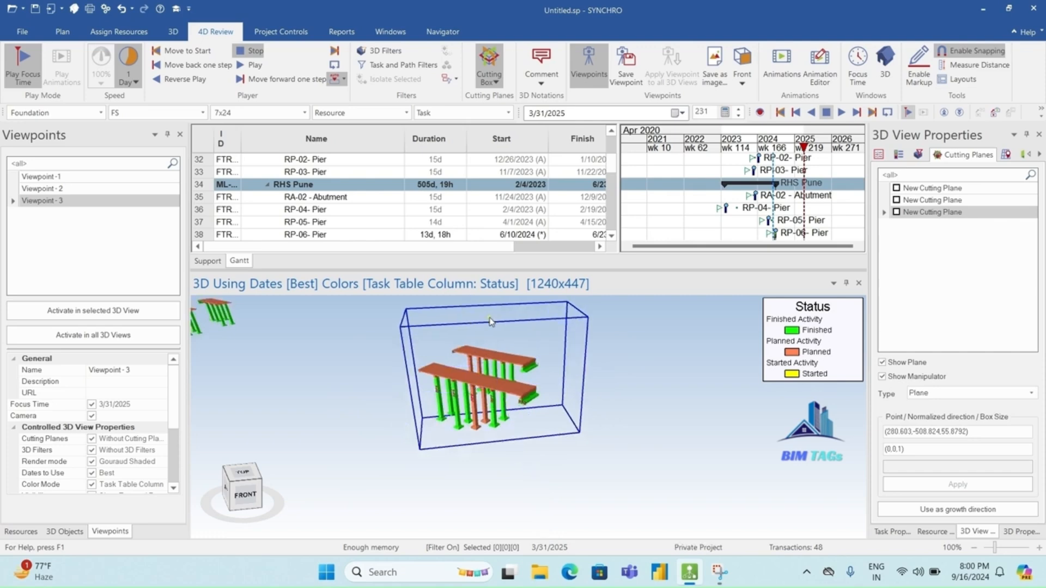
pyautogui.click(490, 319)
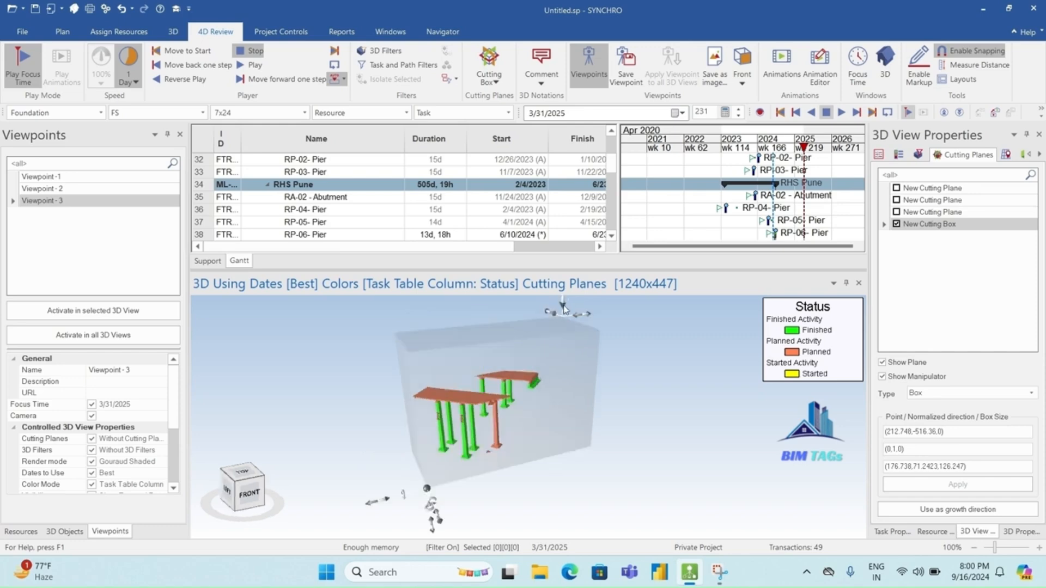
pyautogui.moveTo(565, 309); pyautogui.dragTo(566, 337)
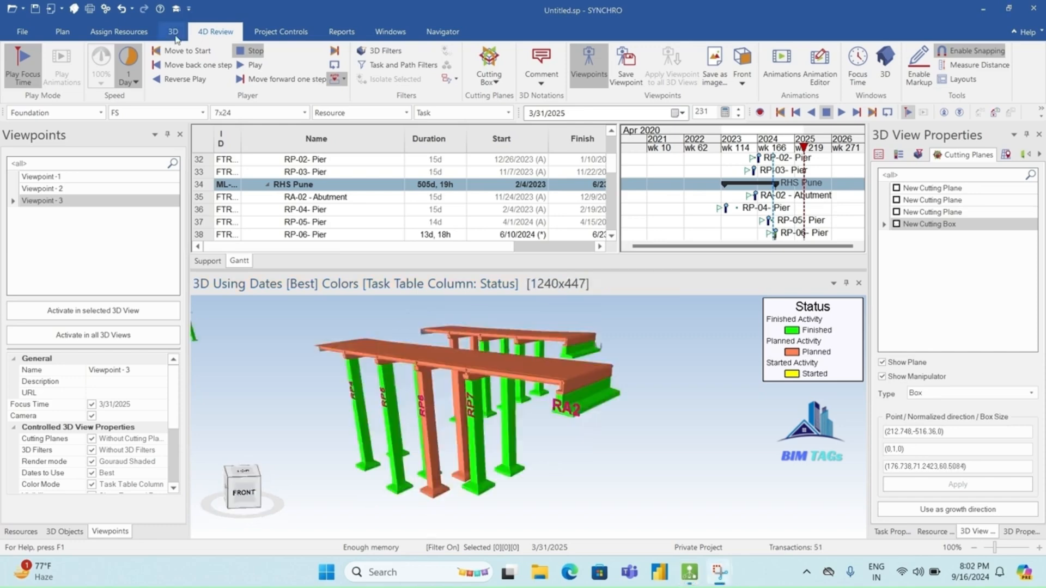
# - Create a 3D cylinder beside the RA2 abutment with the name New Cylinder and no resource assignment
pyautogui.click(173, 31)
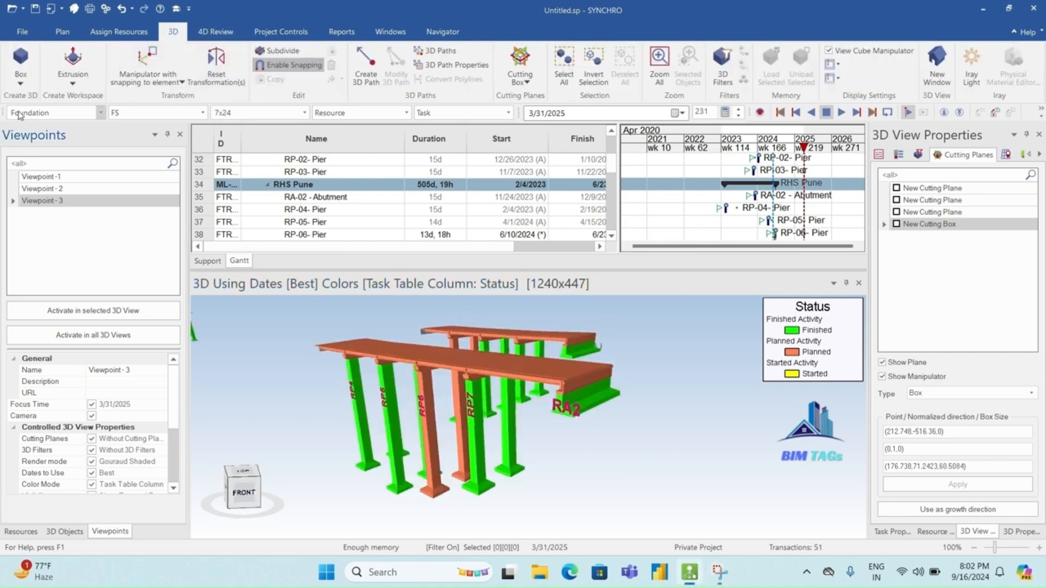
pyautogui.click(19, 84)
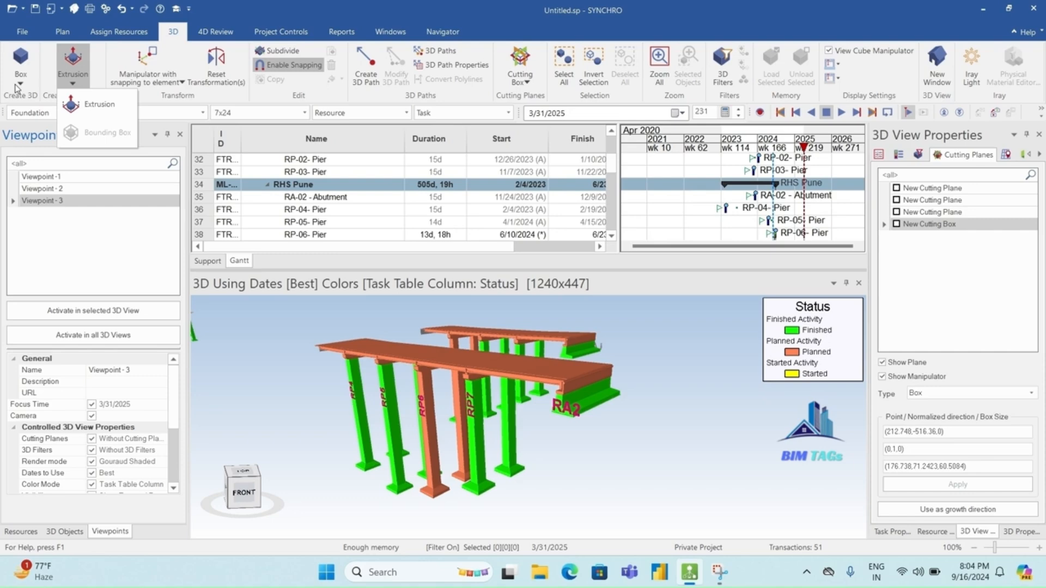
pyautogui.click(19, 84)
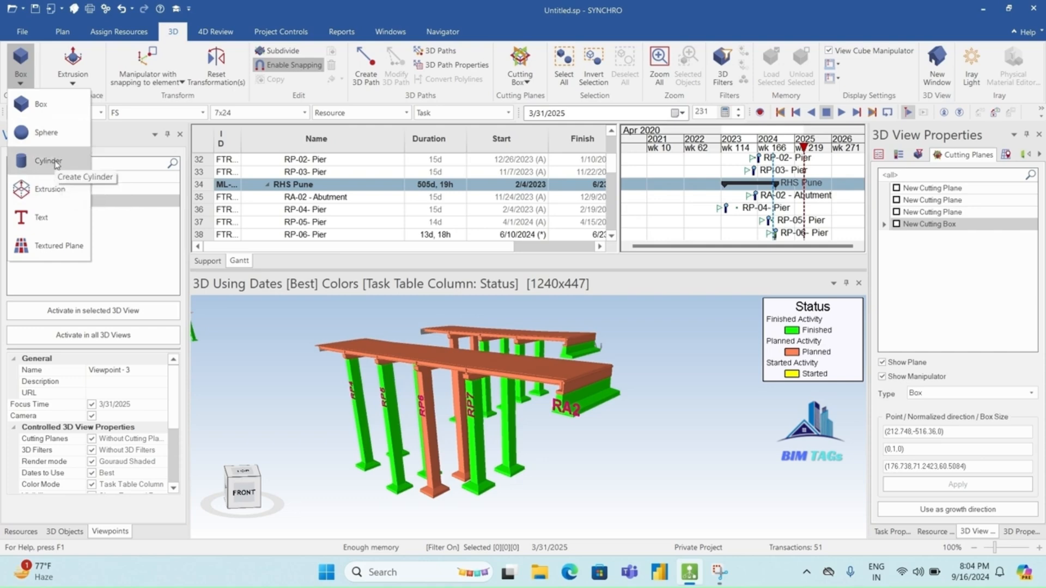
pyautogui.click(48, 160)
pyautogui.click(665, 436)
pyautogui.click(685, 437)
pyautogui.click(685, 378)
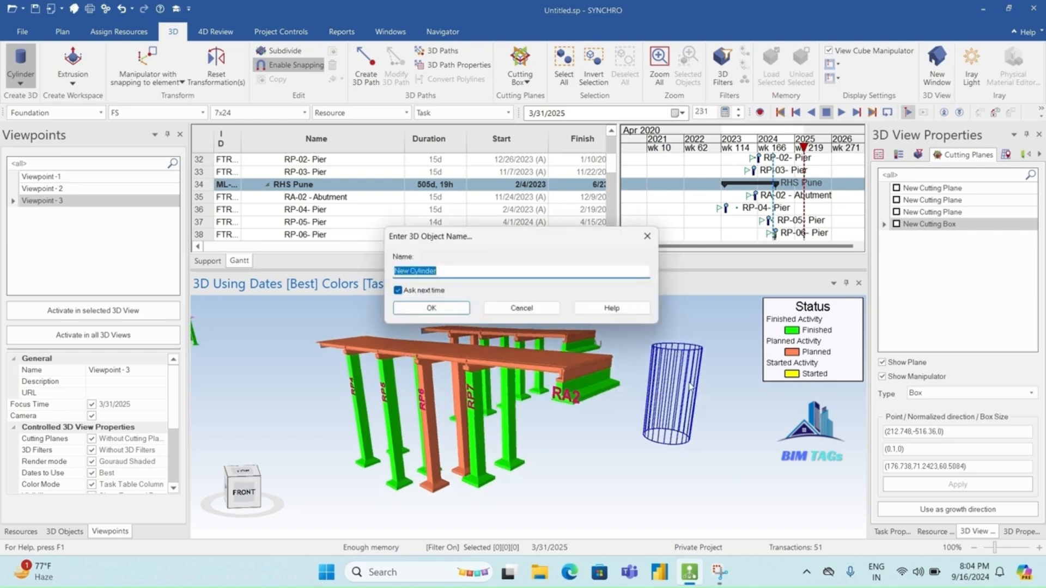
pyautogui.click(450, 314)
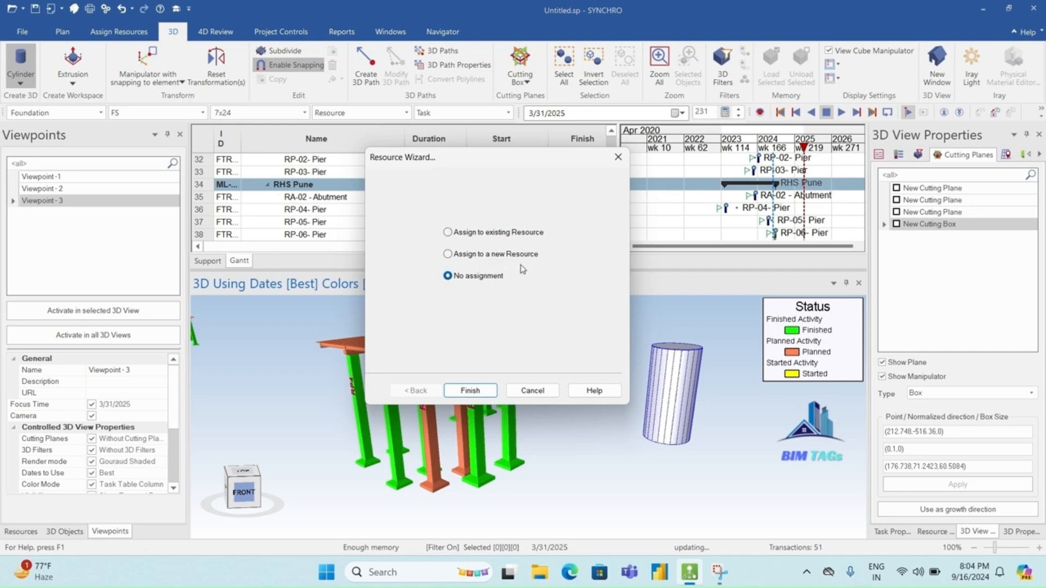
pyautogui.click(468, 390)
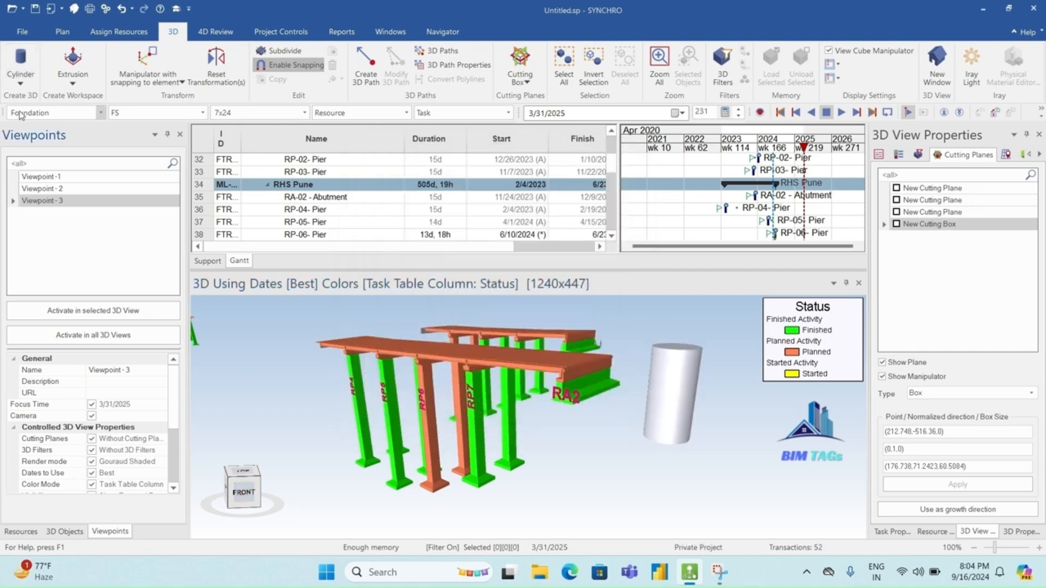
# - Create a 3D box on the open ground beside pier RP4, with no resource assignment
pyautogui.click(20, 79)
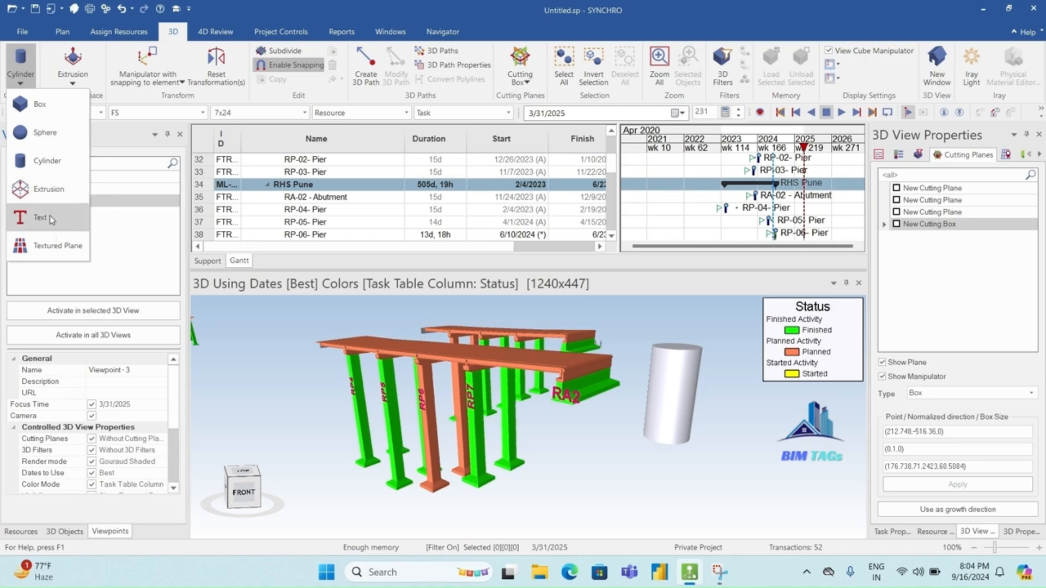
pyautogui.click(45, 113)
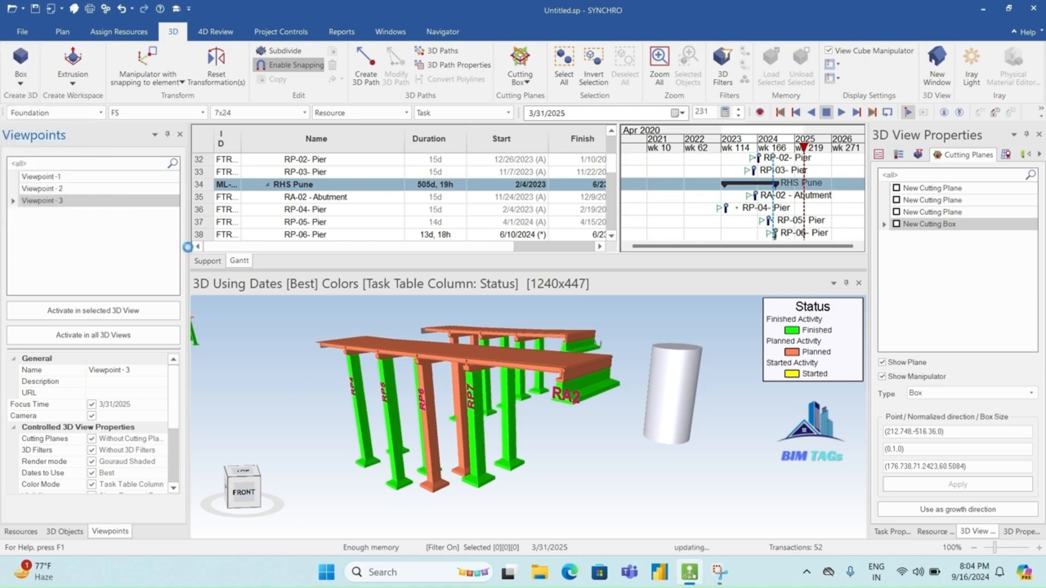
pyautogui.click(249, 430)
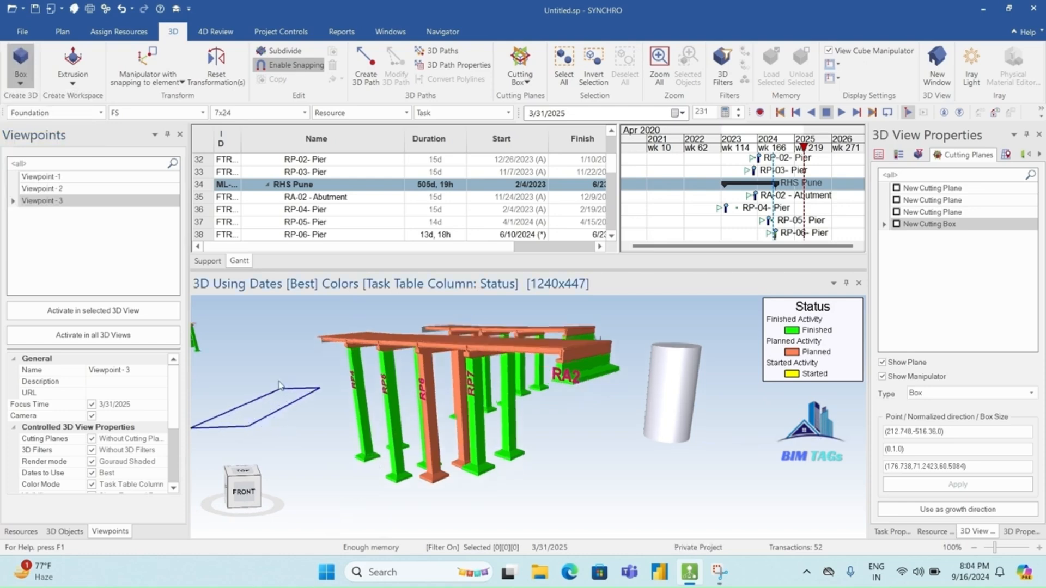
pyautogui.click(266, 403)
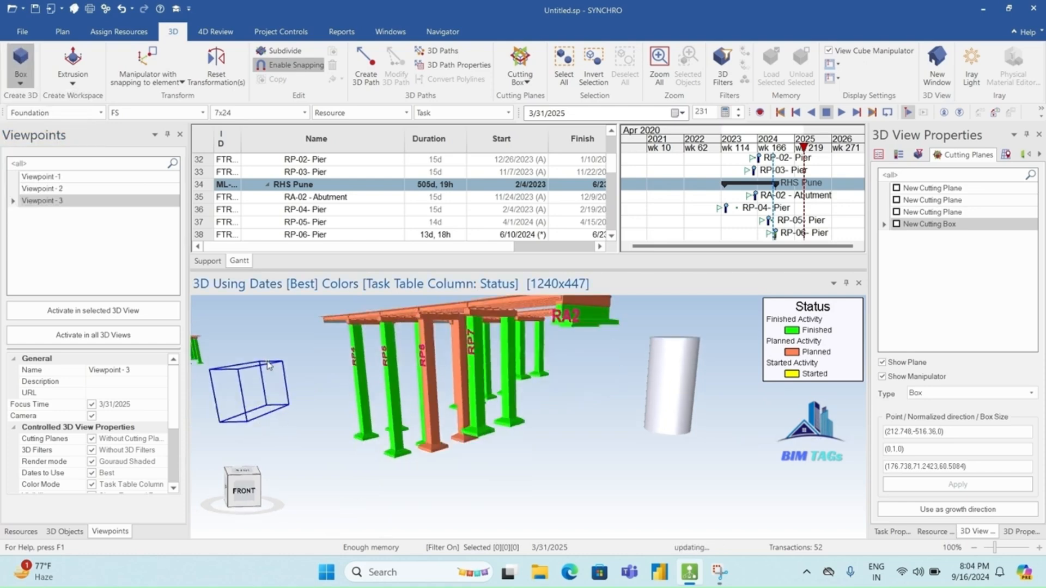
pyautogui.click(266, 359)
pyautogui.click(448, 312)
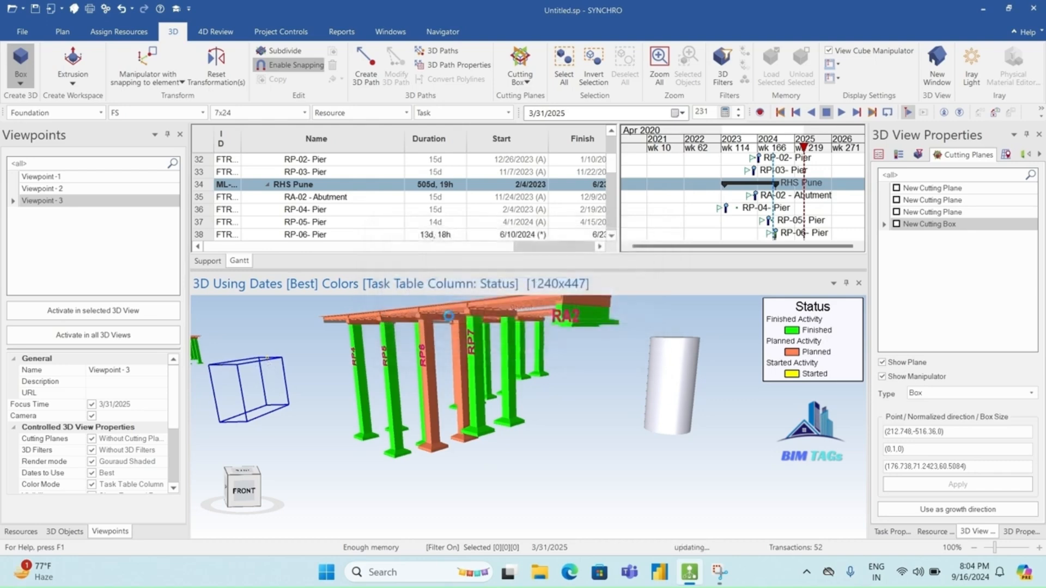
pyautogui.click(479, 390)
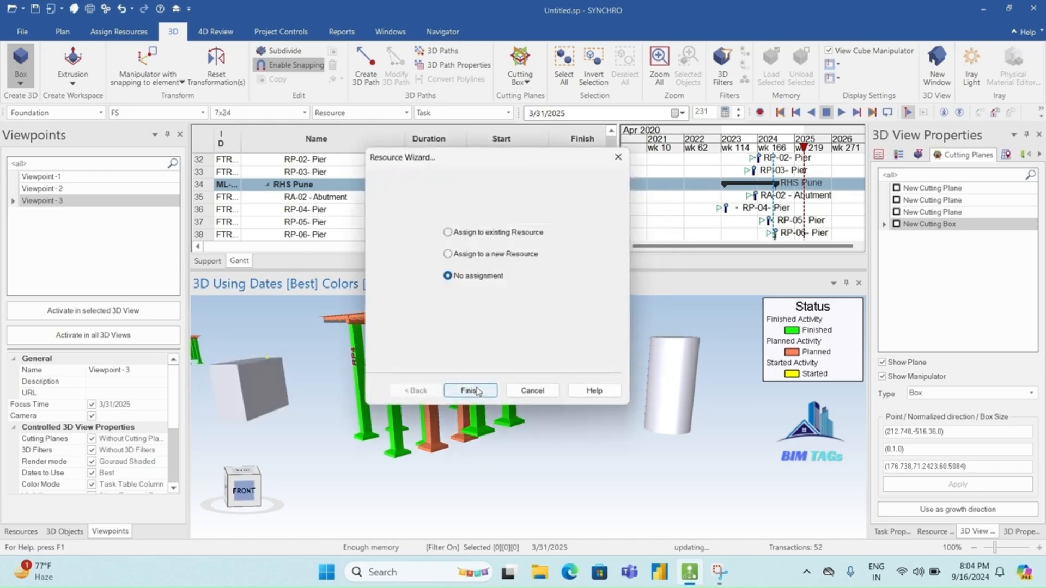
# - Place a 3D text object on a ground plane in front of the piers, sized to fit between the box and the cylinder
pyautogui.click(20, 81)
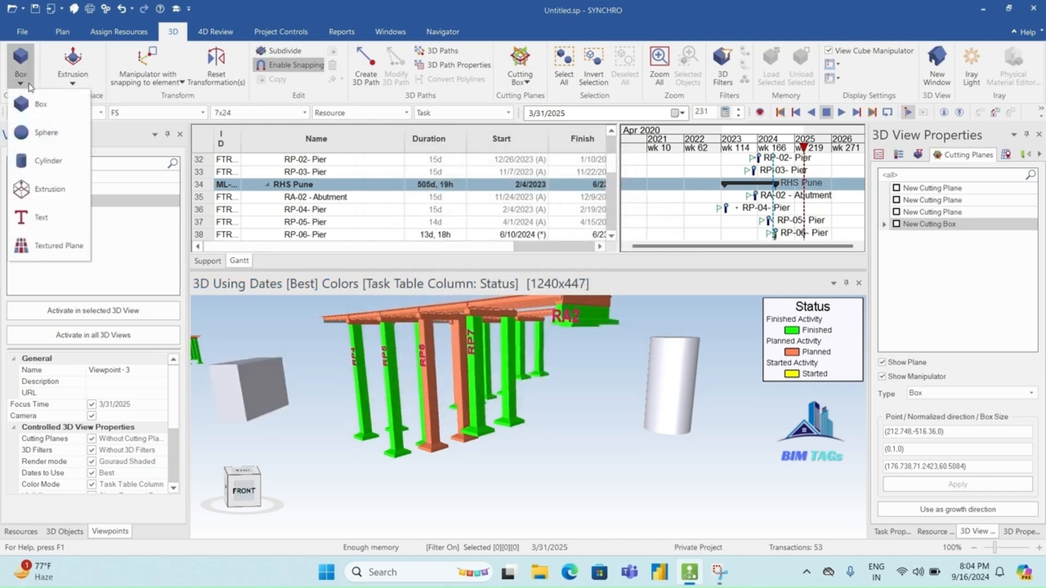
pyautogui.click(39, 220)
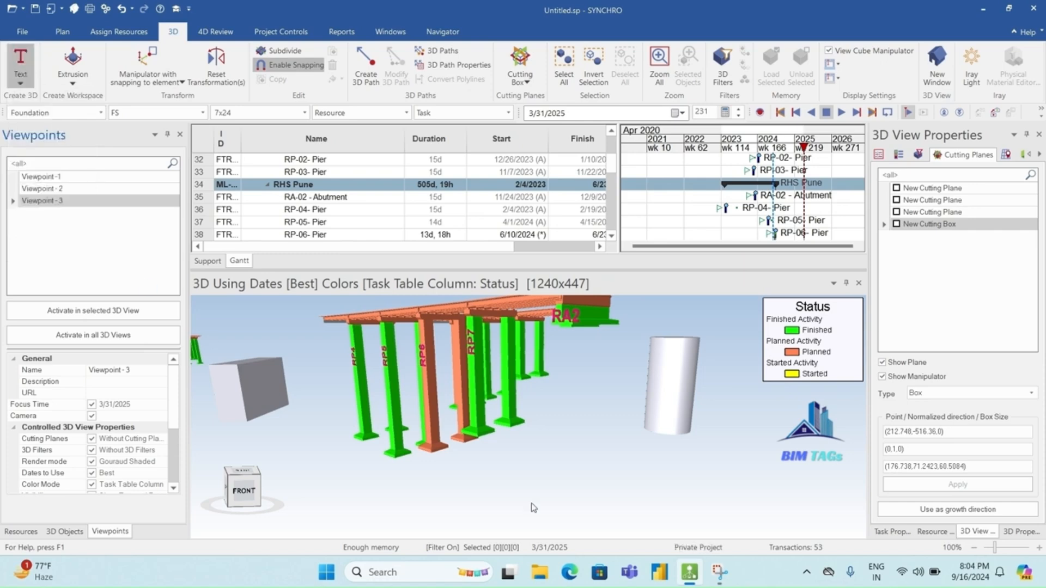
pyautogui.click(518, 475)
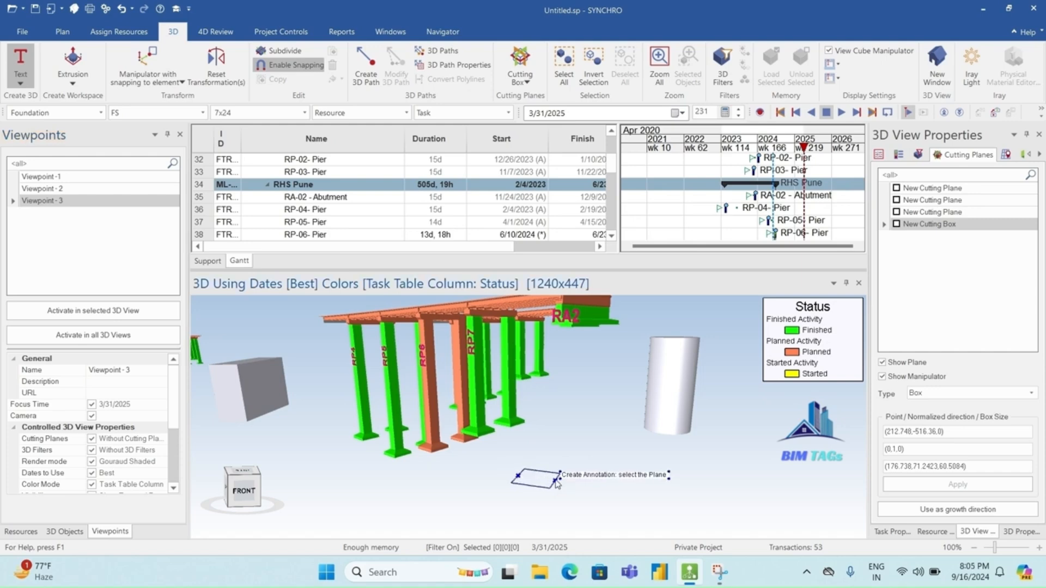
pyautogui.click(576, 472)
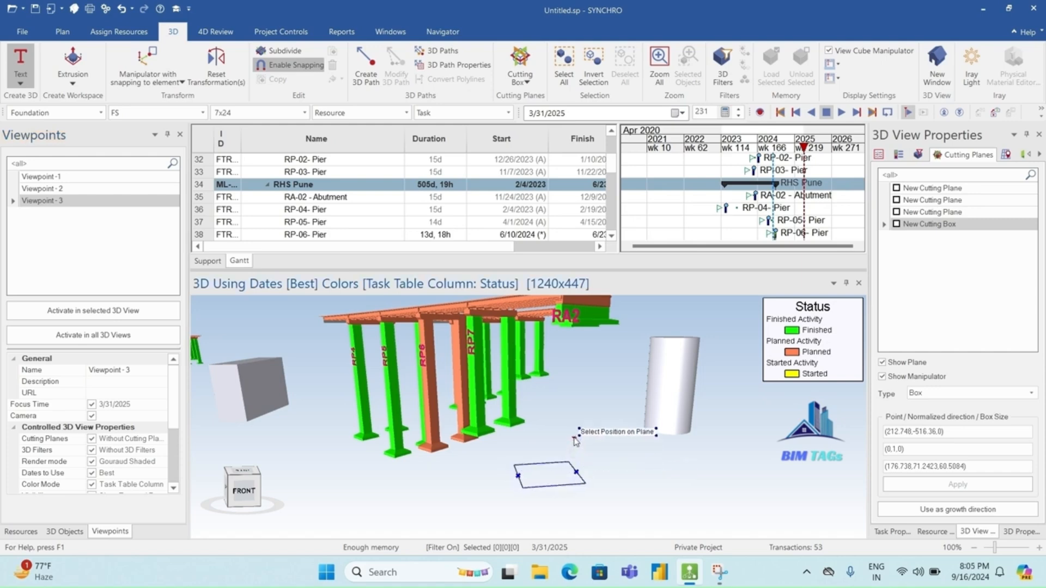
pyautogui.click(532, 480)
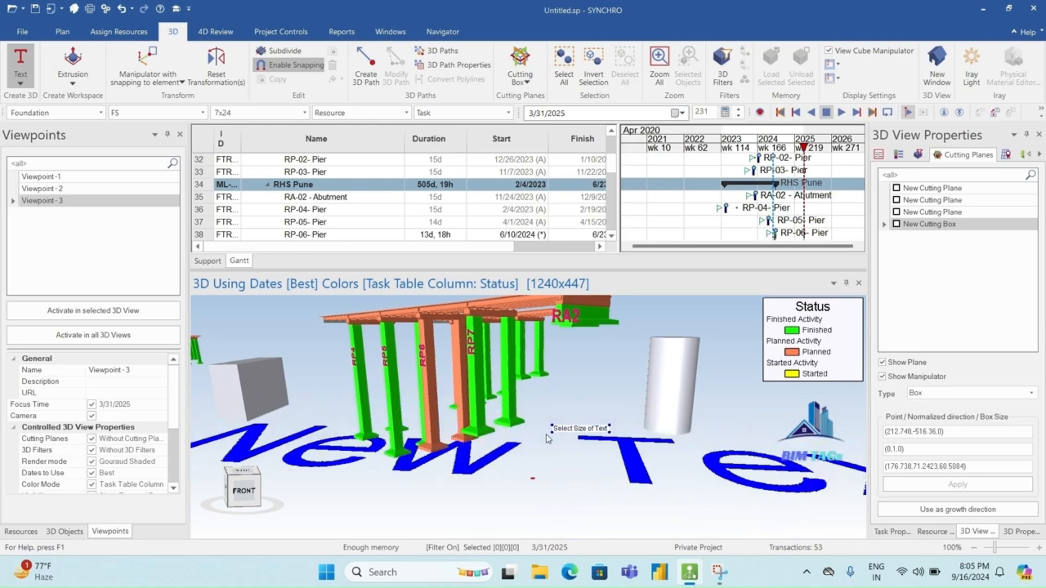
pyautogui.click(507, 469)
pyautogui.click(512, 493)
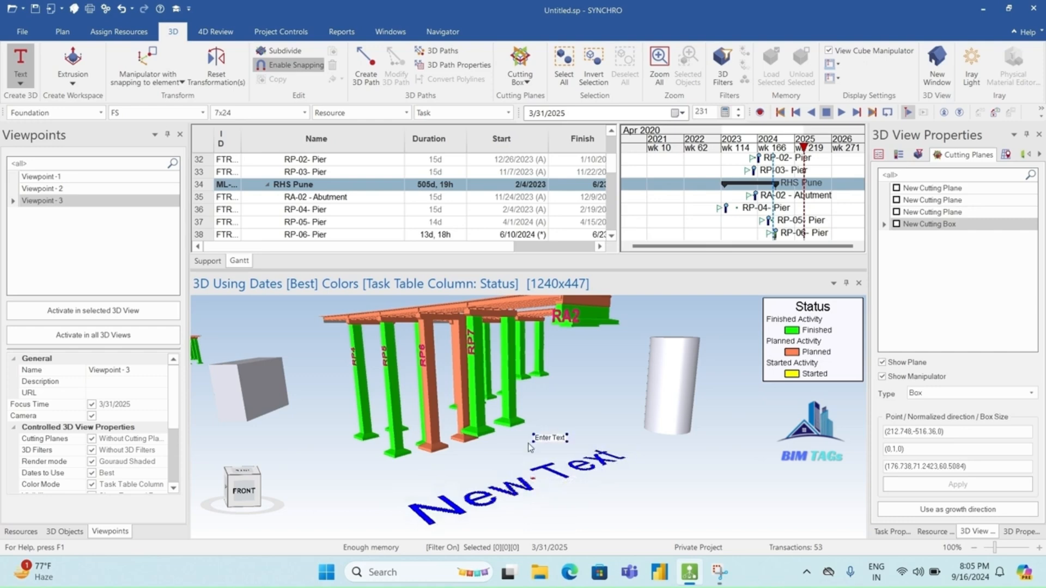
# - Replace the placeholder wording of the 3D text with "Synchro Pro" and finish it with no resource assignment
pyautogui.press('BackSpace')
pyautogui.press('BackSpace')
pyautogui.press('BackSpace')
pyautogui.press('BackSpace')
pyautogui.press('BackSpace')
pyautogui.press('BackSpace')
pyautogui.press('BackSpace')
pyautogui.press('BackSpace')
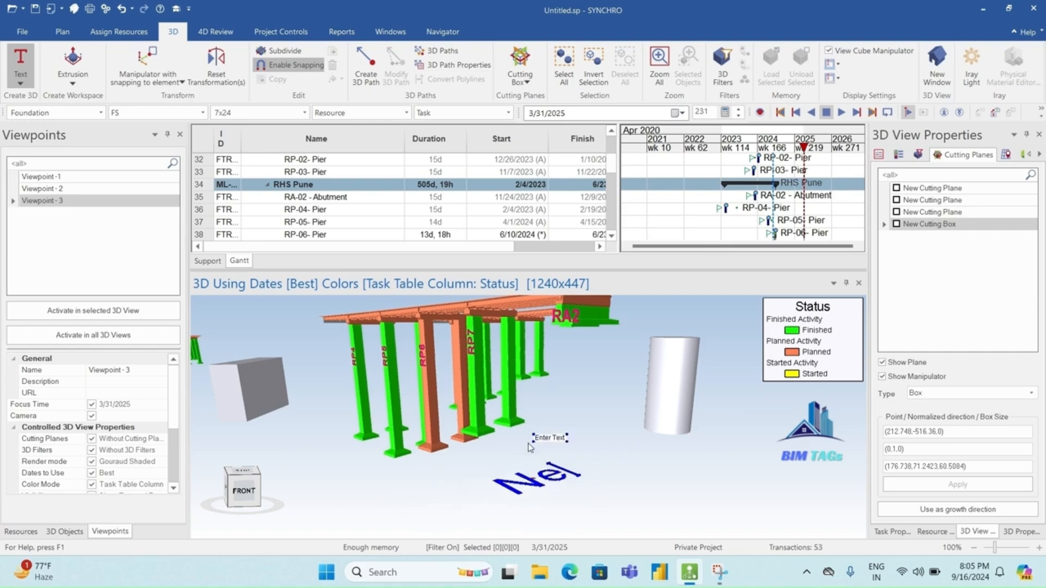
pyautogui.write('S')
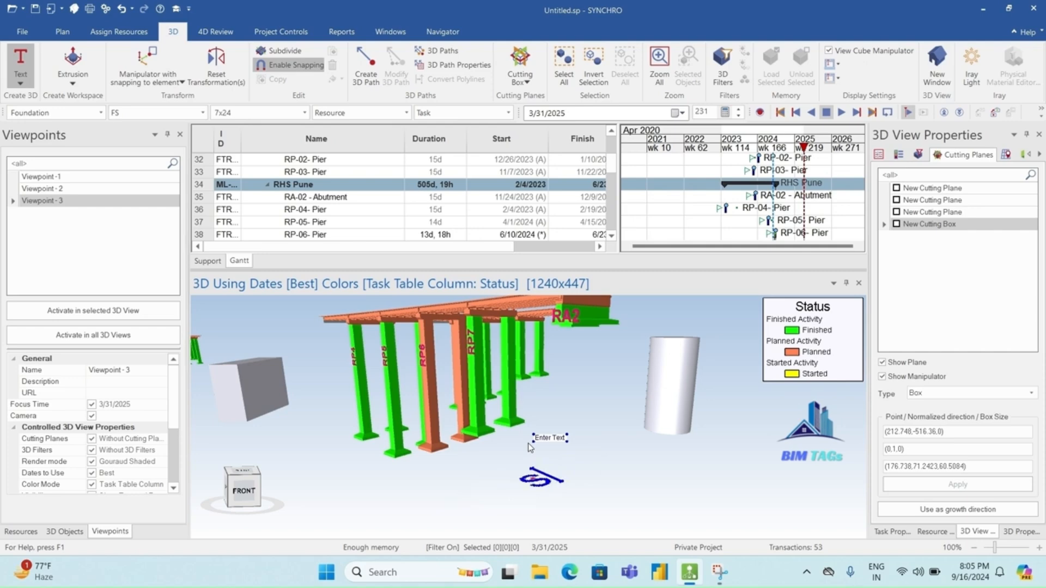
pyautogui.write('yn')
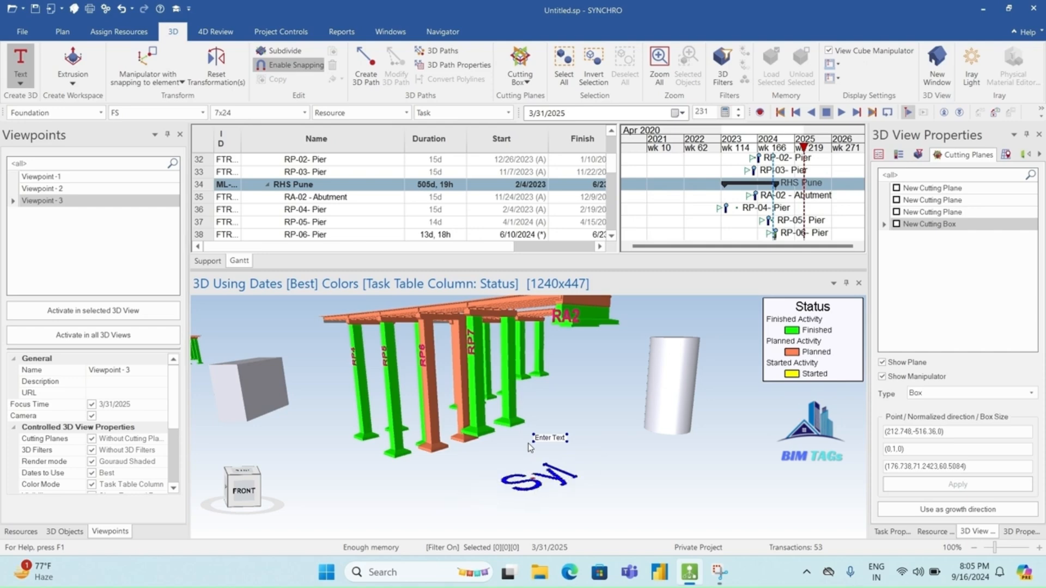
pyautogui.write('chro')
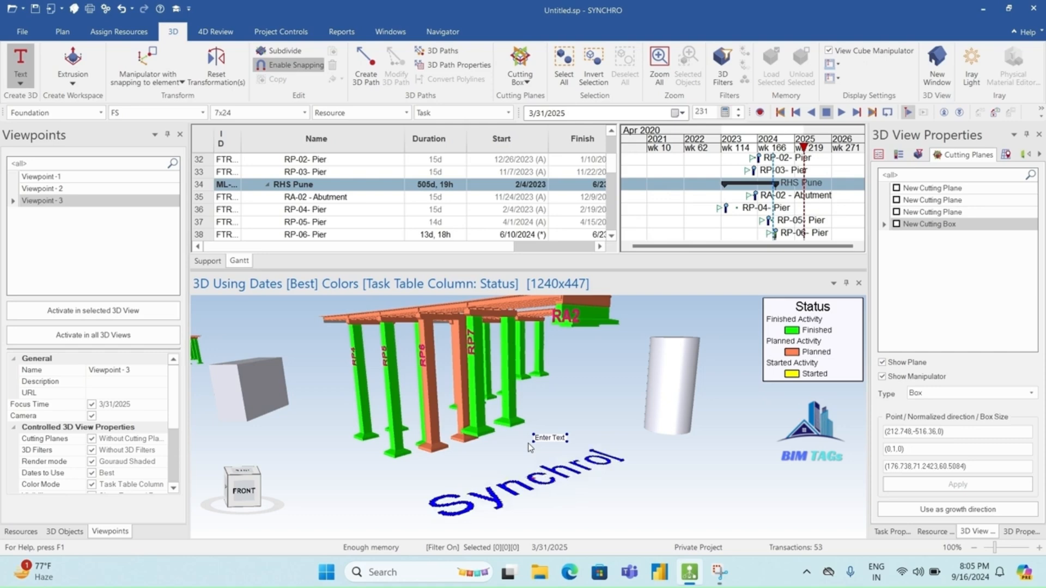
pyautogui.write(' Proj')
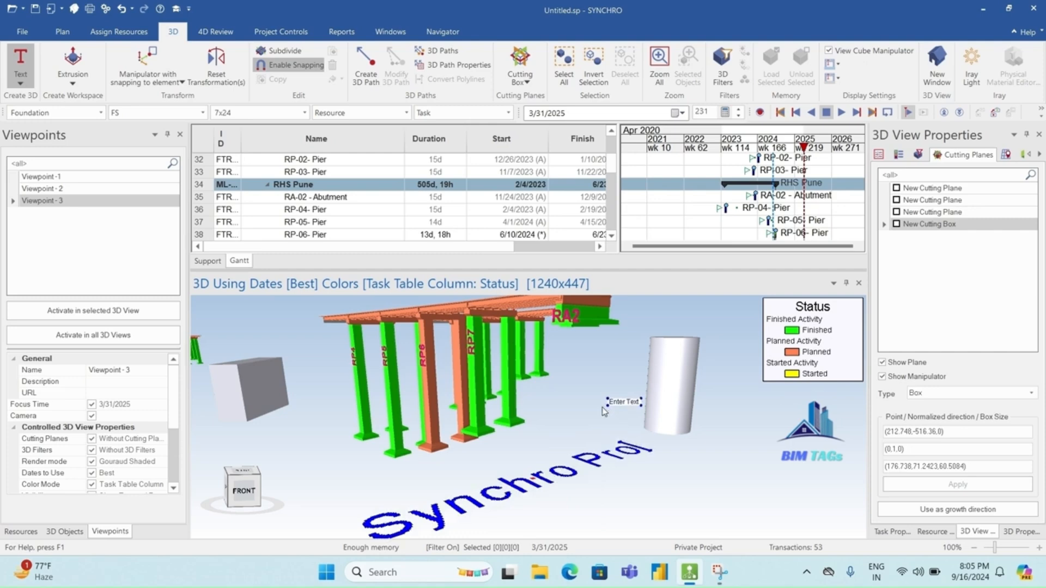
pyautogui.press('Return')
pyautogui.click(429, 310)
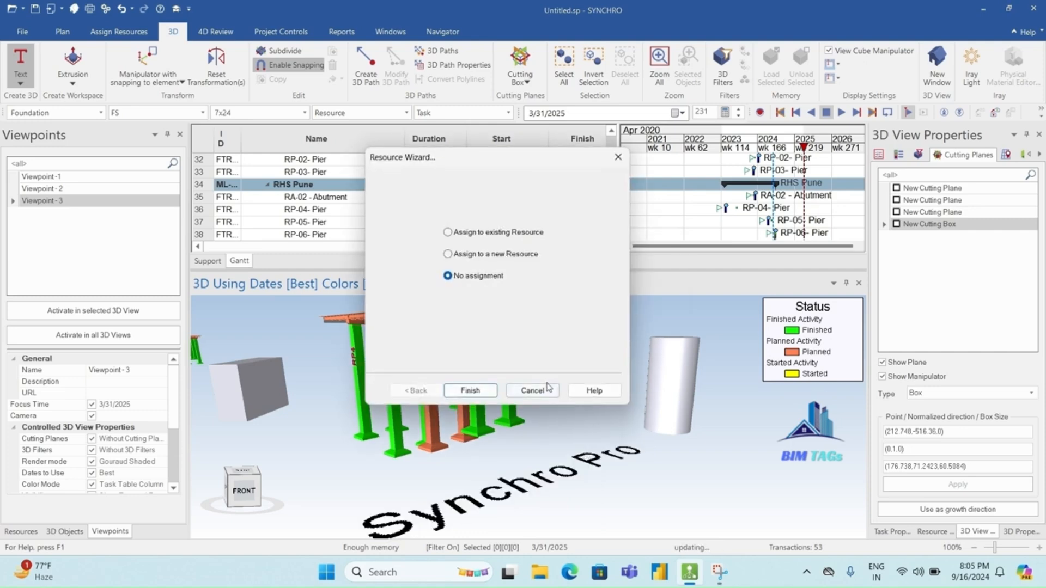
pyautogui.click(466, 391)
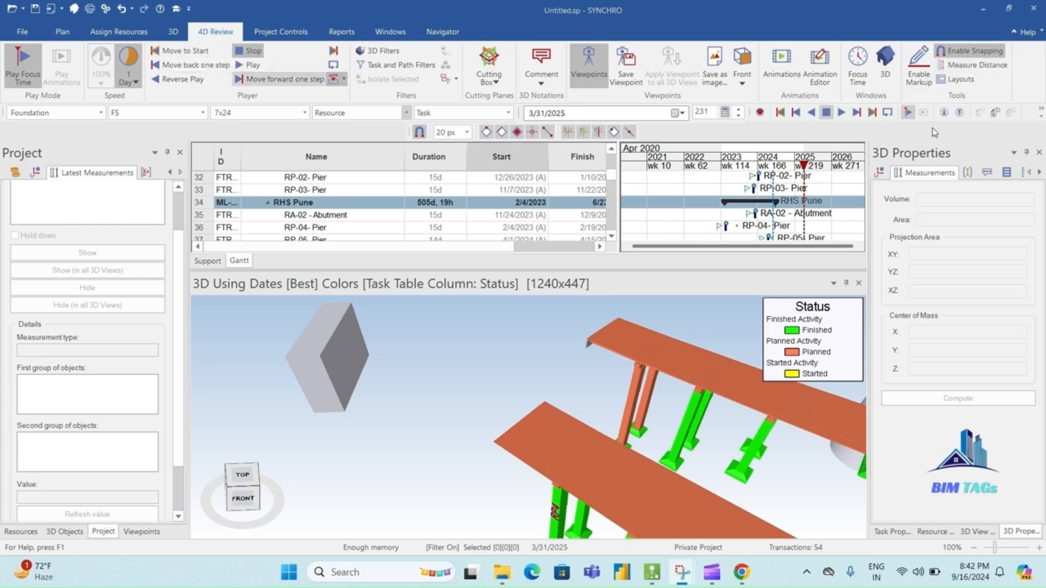
# - Measure the distance between the two corners at the end edge of the nearer bridge deck
pyautogui.click(993, 69)
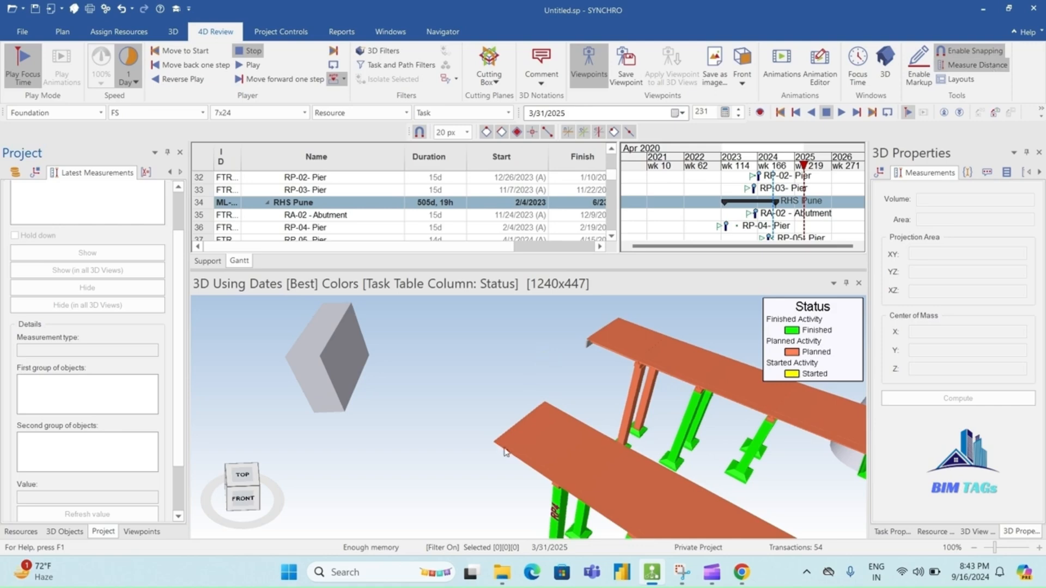
pyautogui.scroll(2, 507, 449)
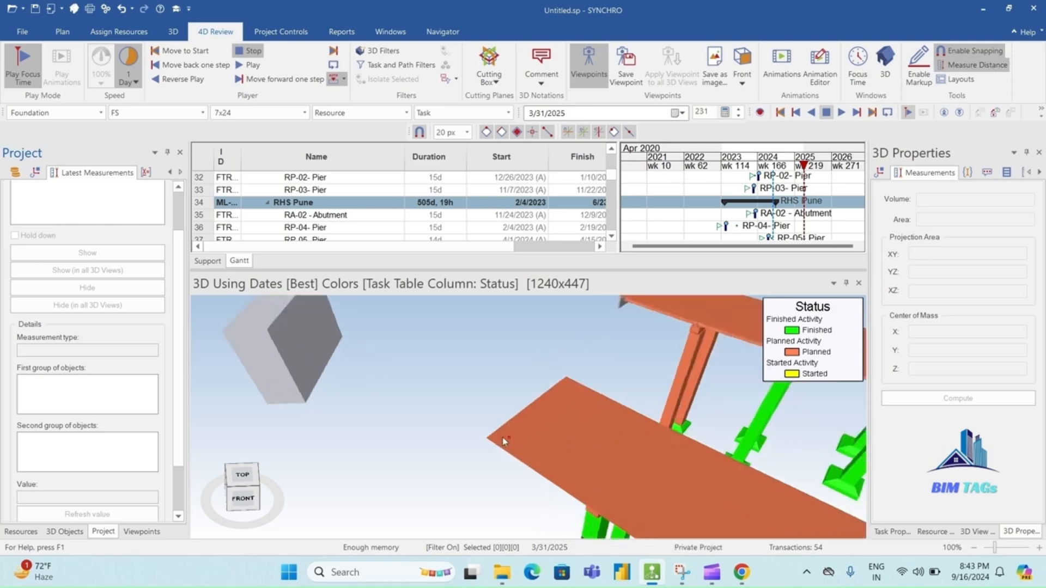
pyautogui.click(487, 439)
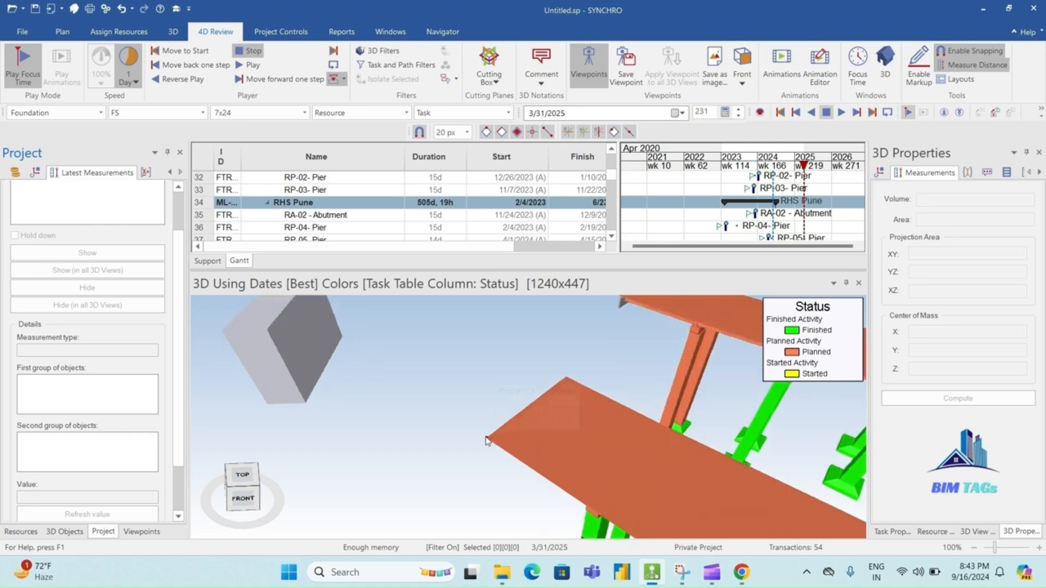
pyautogui.click(565, 378)
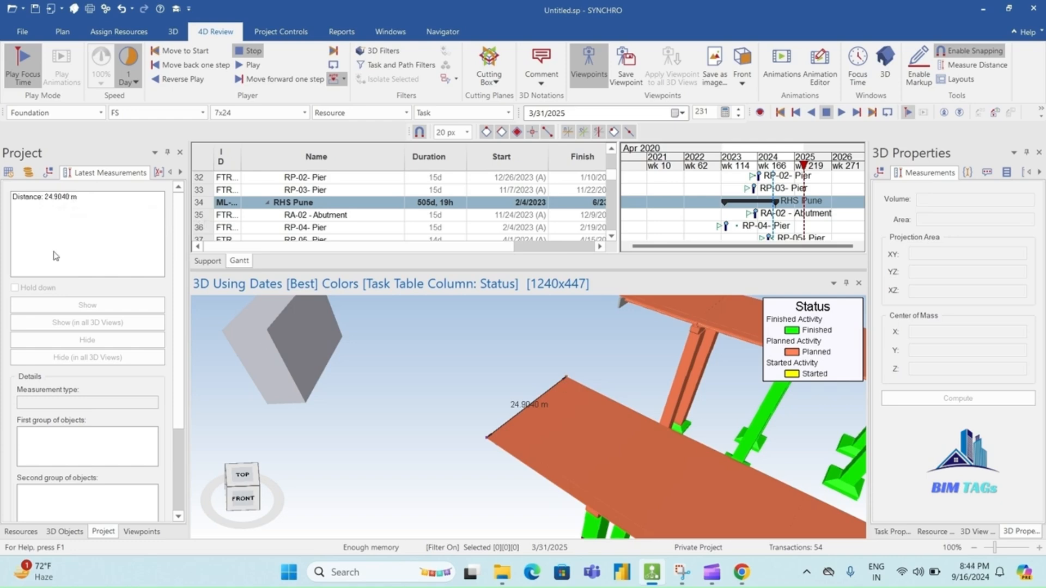
# - Select the deck edge distance in the latest measurements, toggle its display in the 3D view, and leave it hidden
pyautogui.click(57, 198)
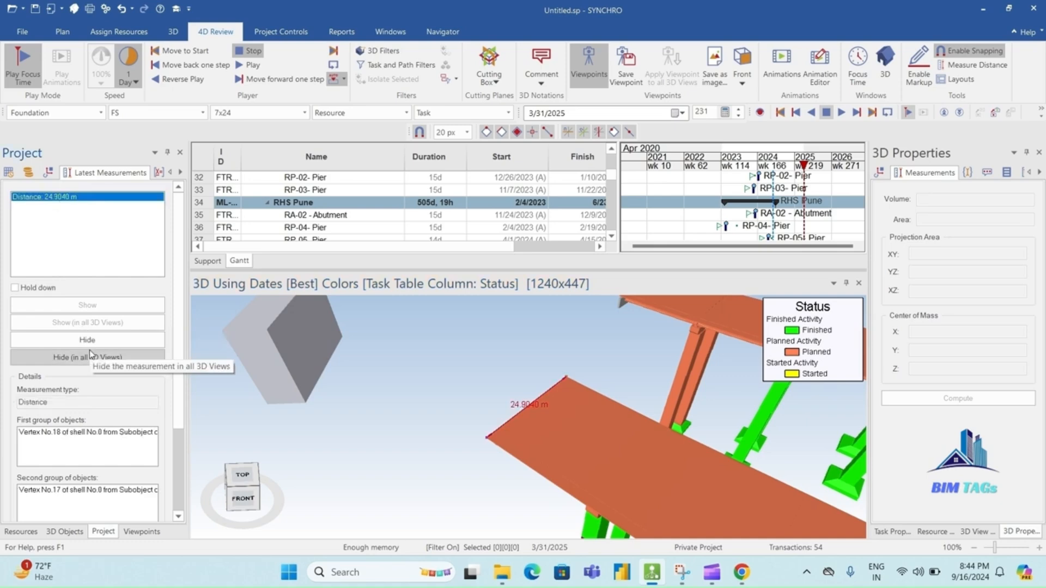
pyautogui.click(92, 333)
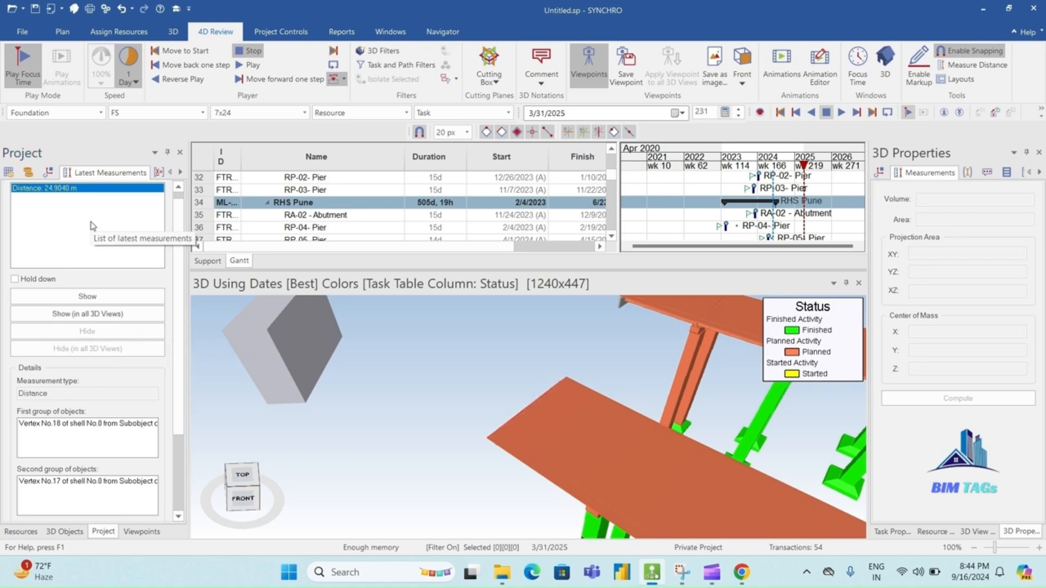
pyautogui.click(88, 294)
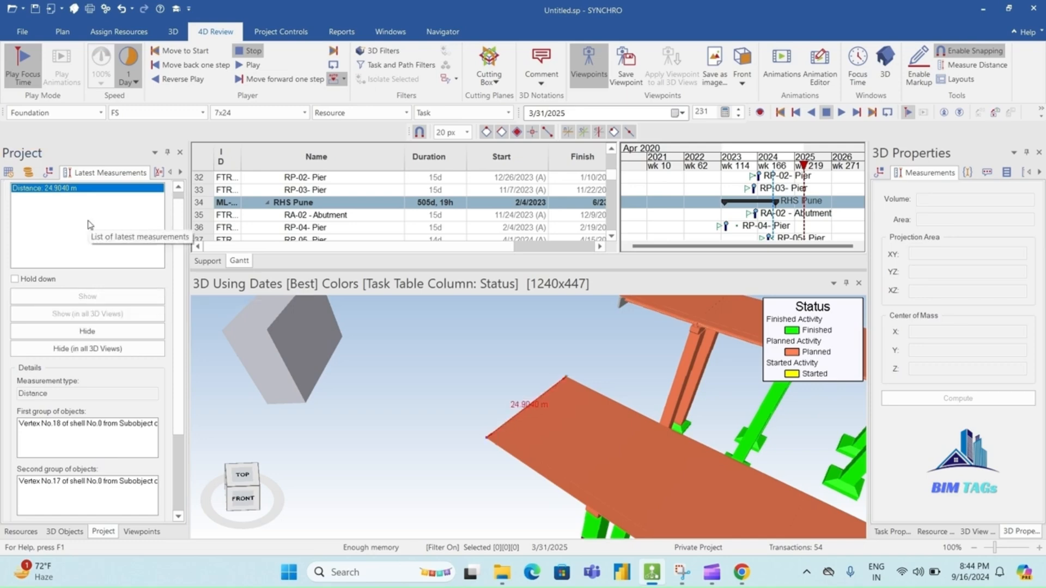
pyautogui.click(87, 330)
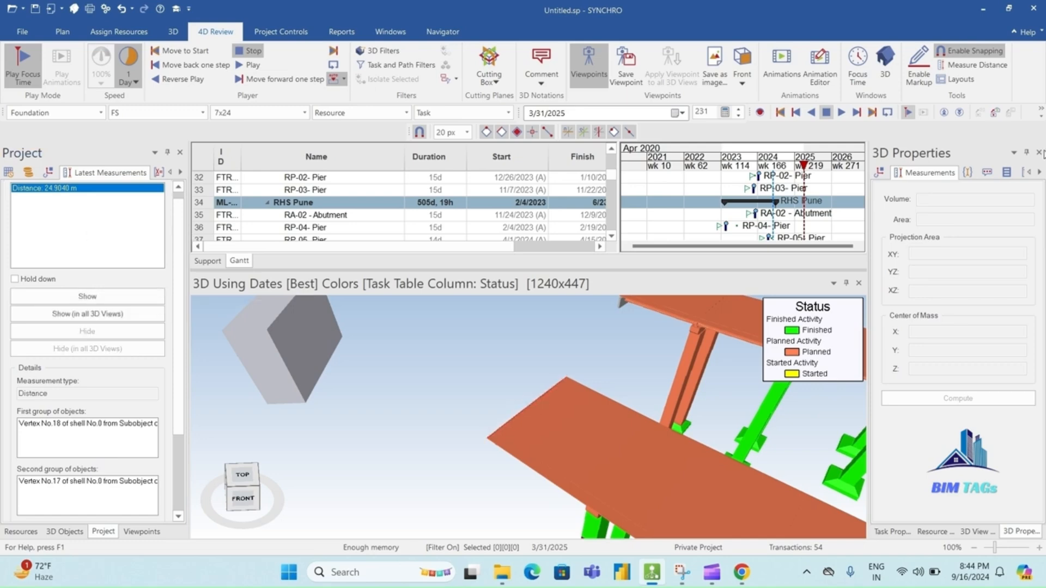
# - Compute the volume and area measurements of the end slab segment on the nearer deck, accepting the accuracy notice
pyautogui.click(565, 438)
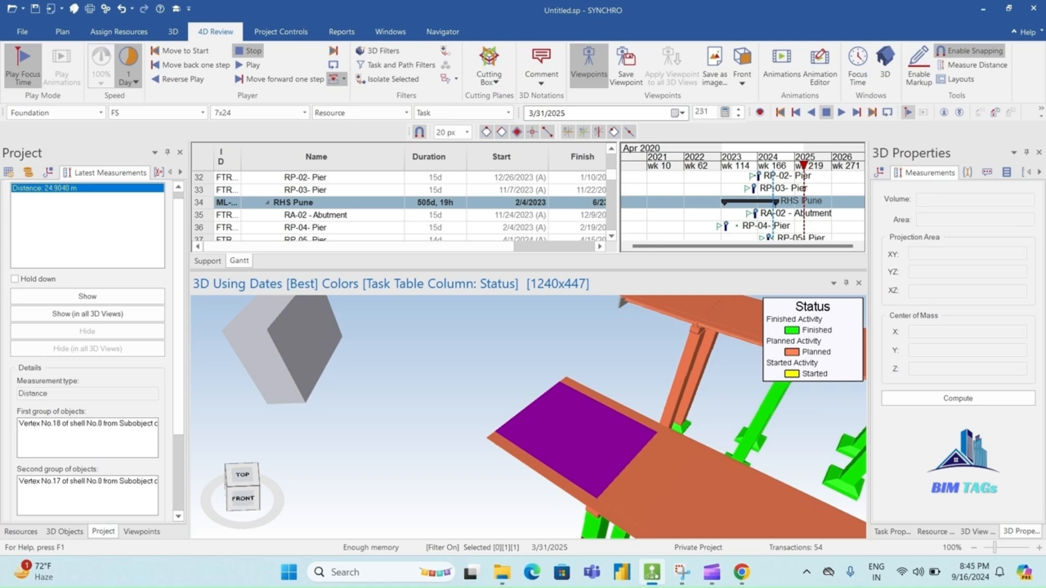
pyautogui.click(958, 398)
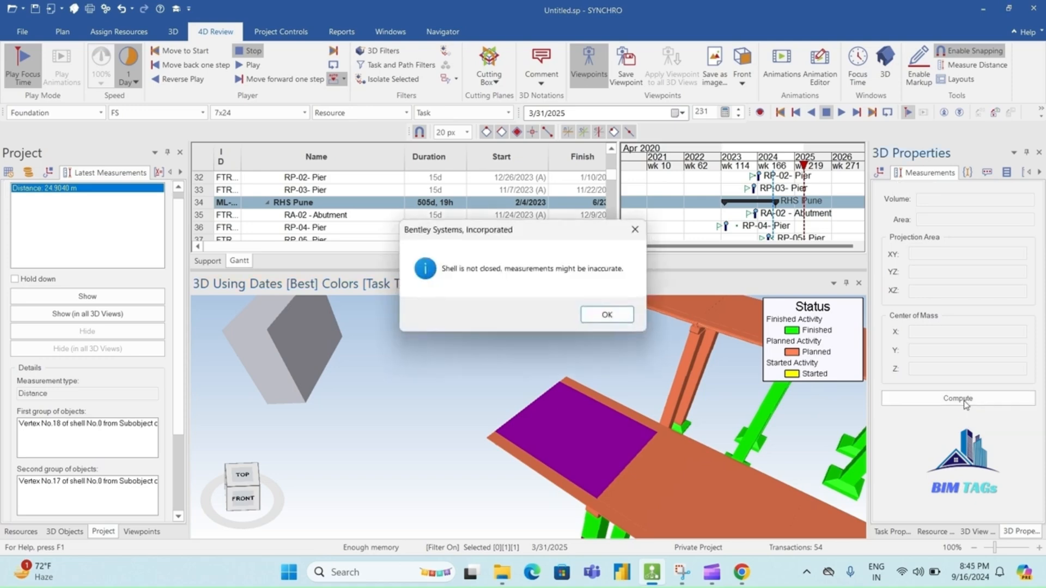
pyautogui.click(608, 320)
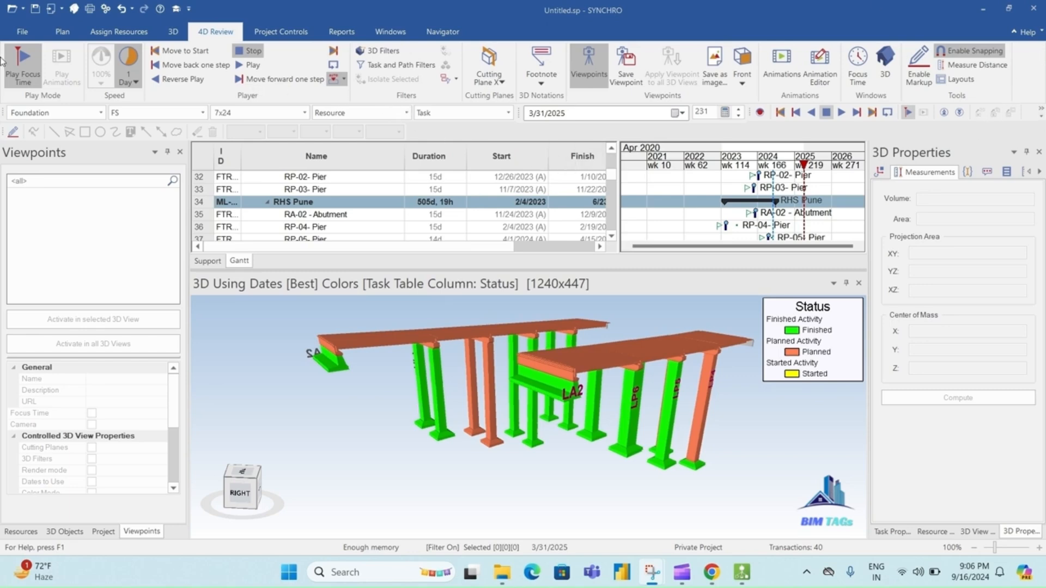
# - Enable markup and draw a 1 px red straight line beside the bridge, saving it in a new viewpoint with the default name
pyautogui.click(917, 76)
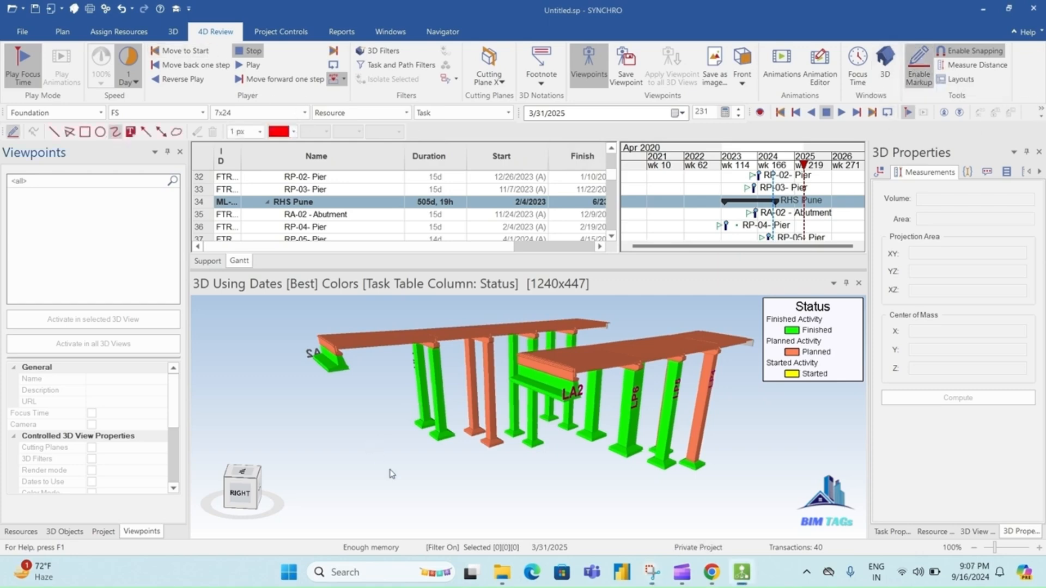
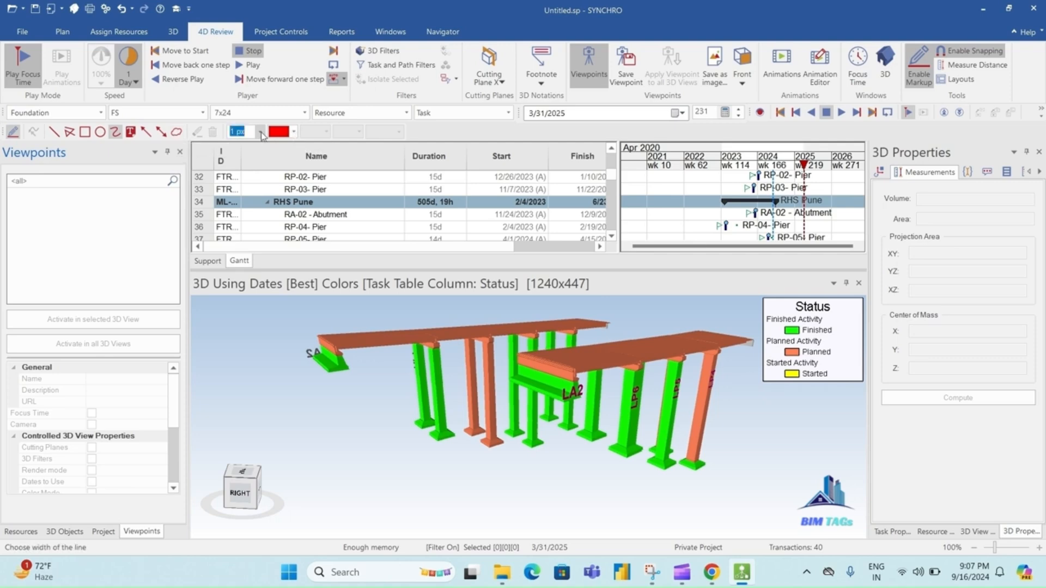
pyautogui.click(261, 132)
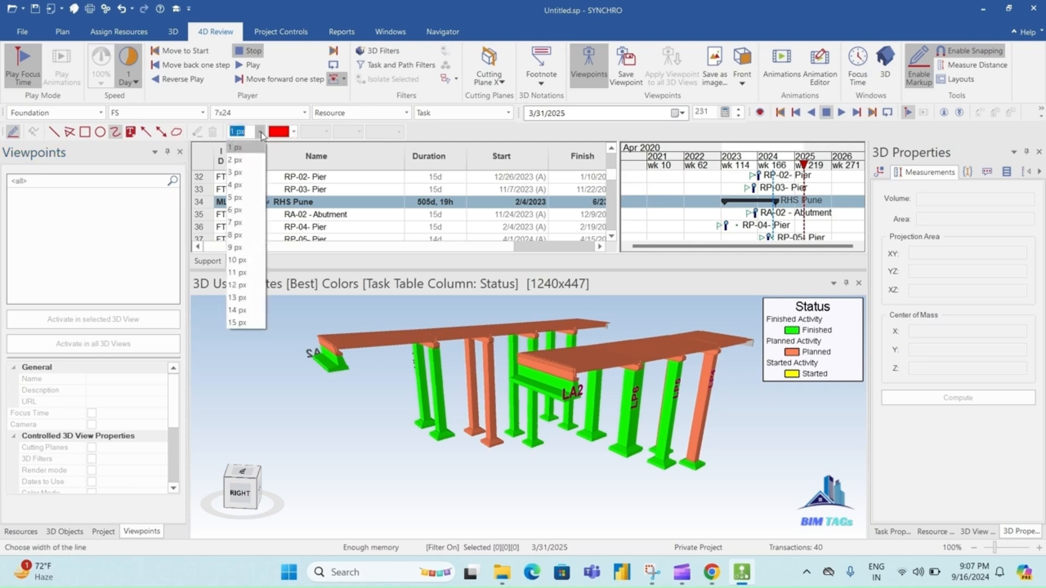
pyautogui.click(261, 132)
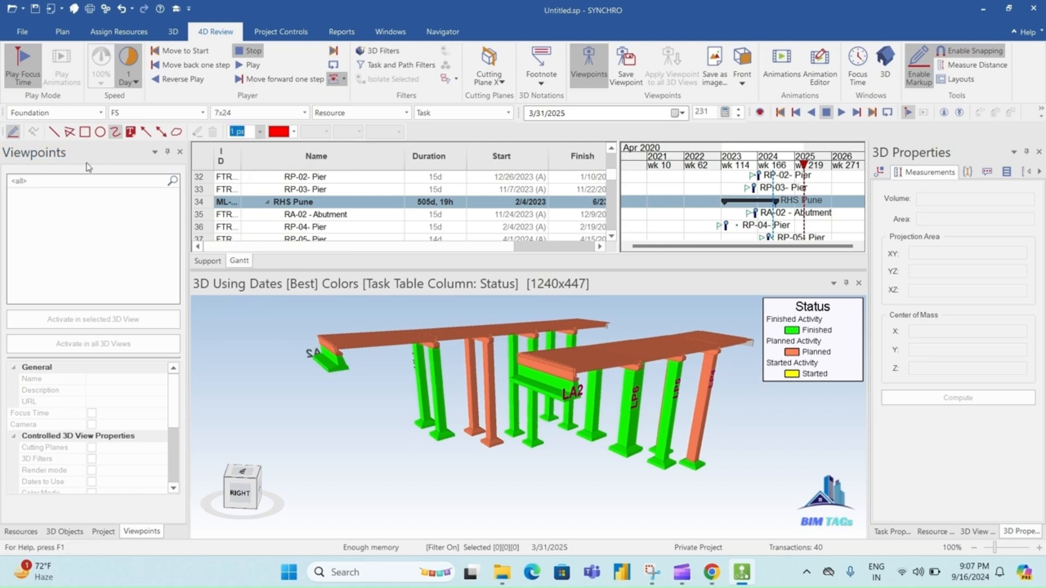
pyautogui.click(54, 133)
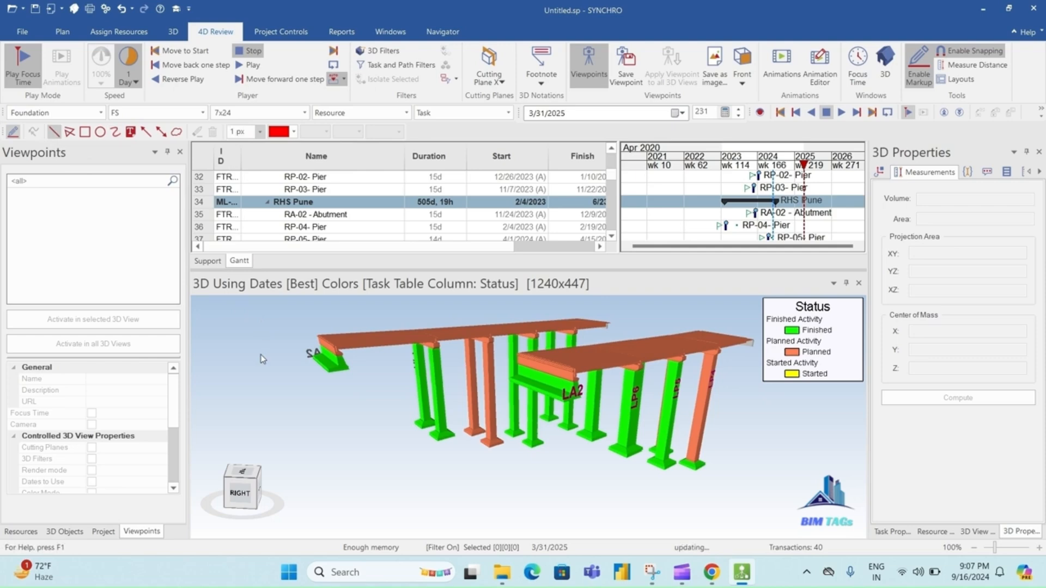
pyautogui.moveTo(243, 366); pyautogui.dragTo(312, 452)
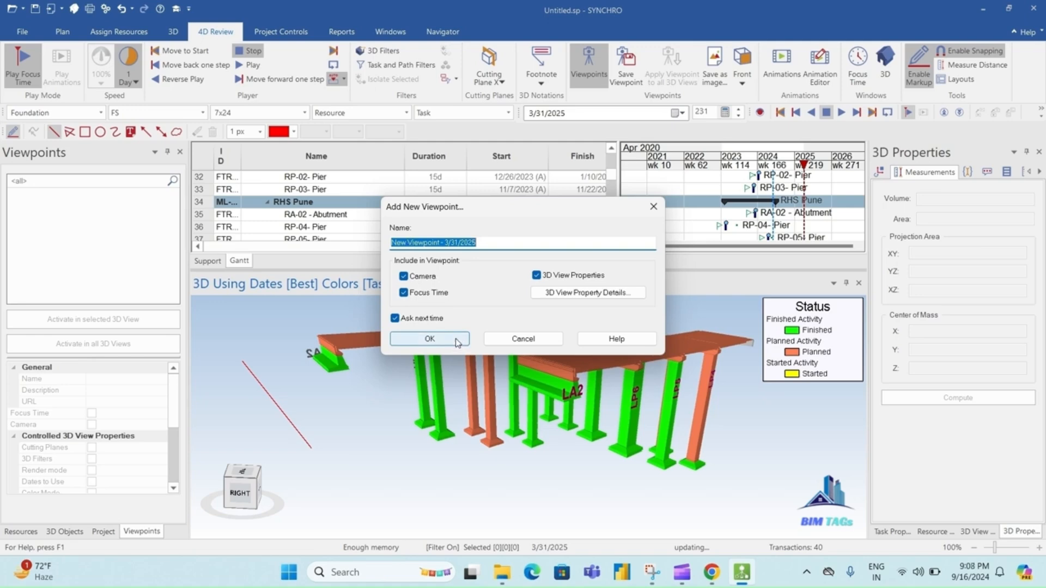
pyautogui.click(432, 339)
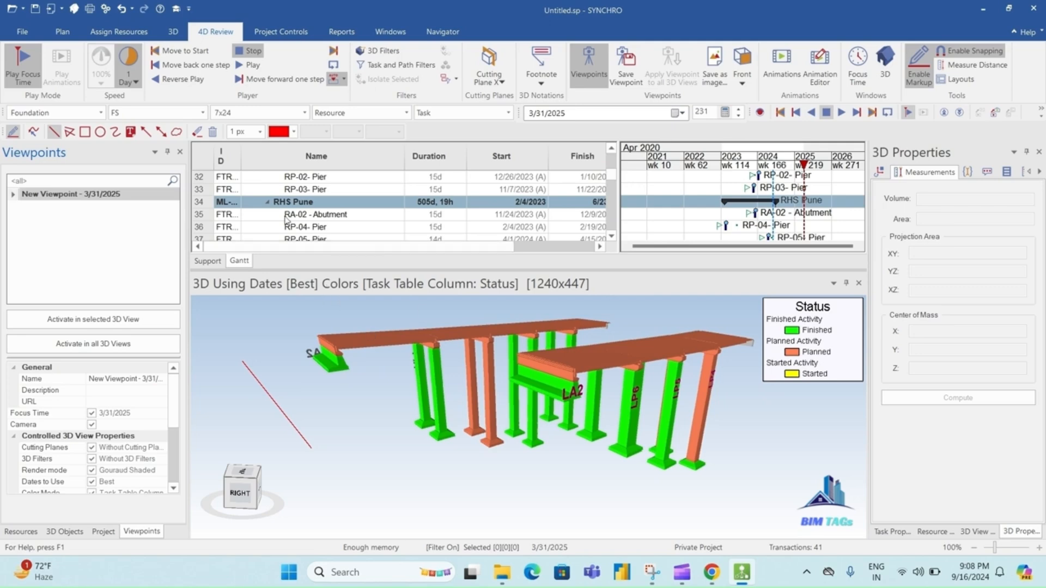
# - Add two circle markups at the line's lower end and text markups reading "Note" and "Synchro Tutorial", and end markup
pyautogui.click(100, 133)
pyautogui.moveTo(323, 469)
pyautogui.mouseDown()
pyautogui.moveTo(345, 462)
pyautogui.moveTo(413, 479)
pyautogui.moveTo(378, 471)
pyautogui.moveTo(390, 481)
pyautogui.mouseUp()
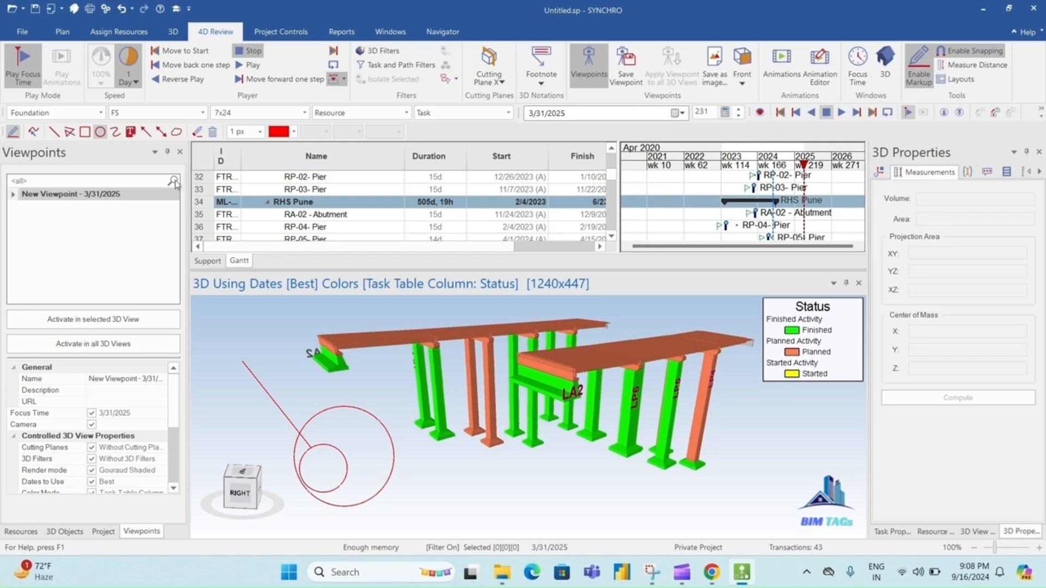
pyautogui.click(145, 133)
pyautogui.click(434, 483)
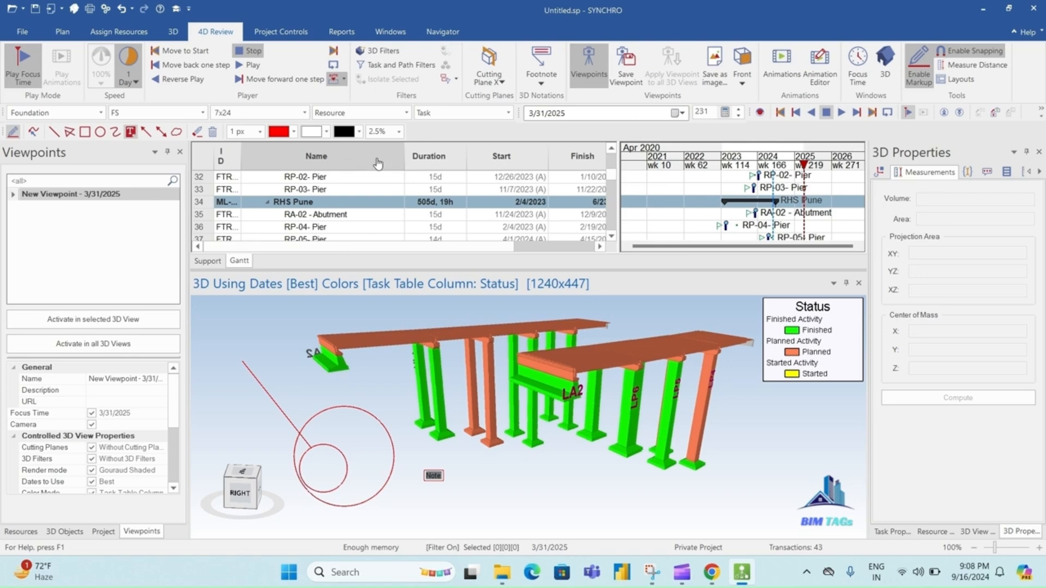
pyautogui.click(472, 474)
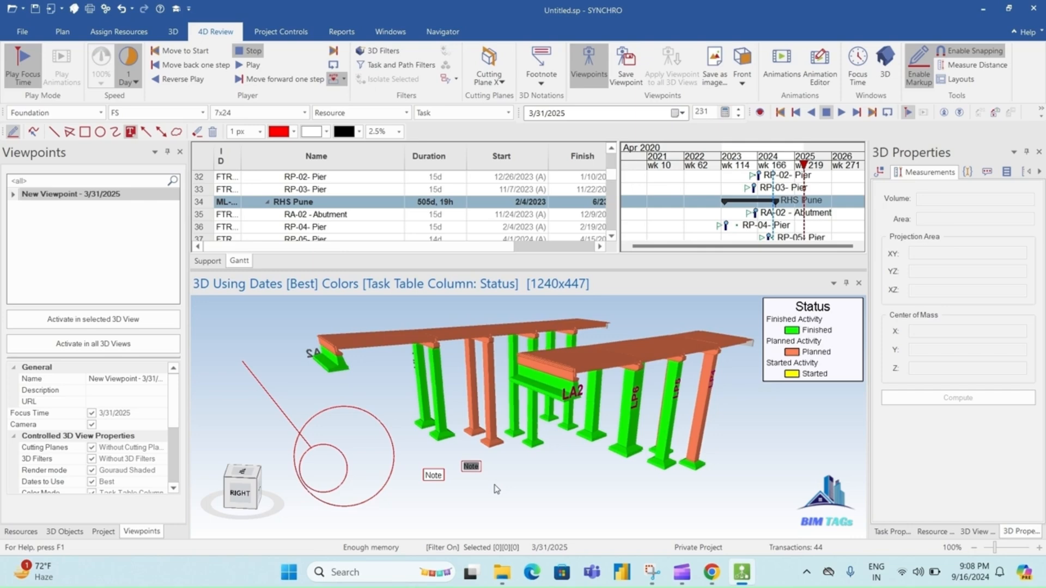
pyautogui.write('Synchro Tutorial')
pyautogui.click(497, 488)
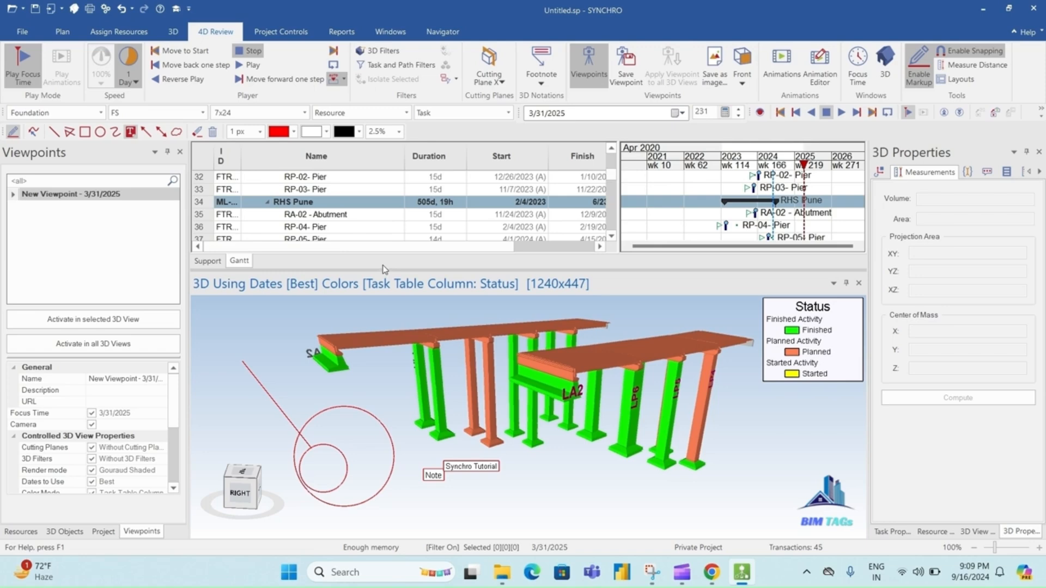
pyautogui.click(367, 301)
pyautogui.press('Escape')
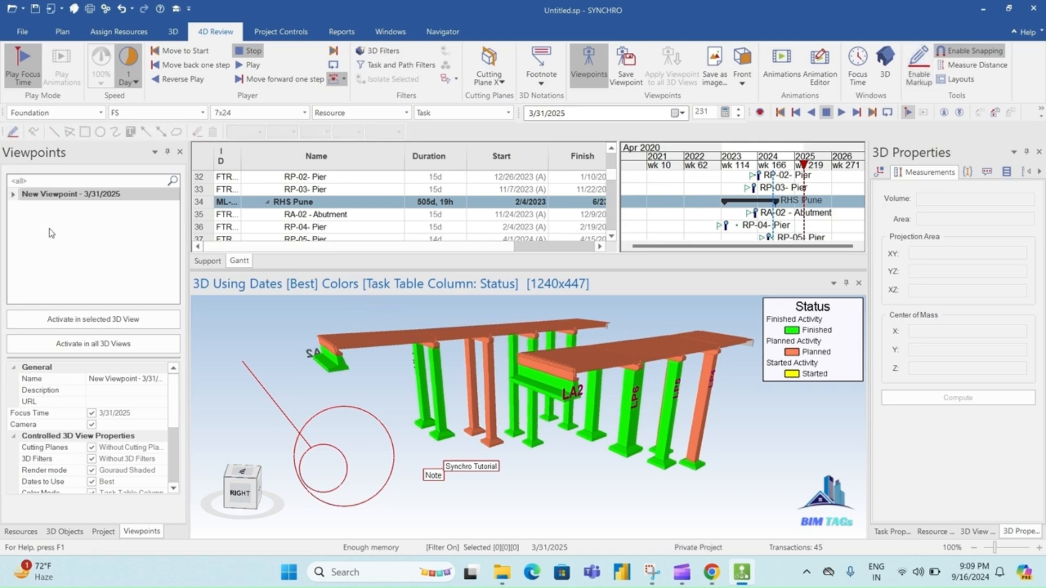
# - Orbit and zoom the bridge away from the marked-up view, and reactivate the saved viewpoint in the selected 3D view
pyautogui.click(51, 233)
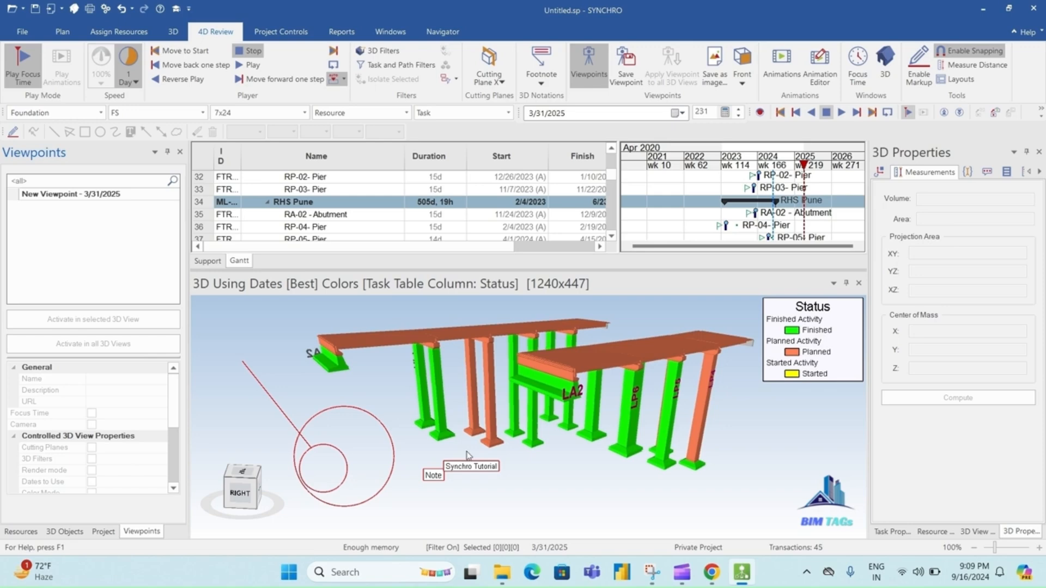
pyautogui.moveTo(435, 461); pyautogui.dragTo(447, 455, button='middle')
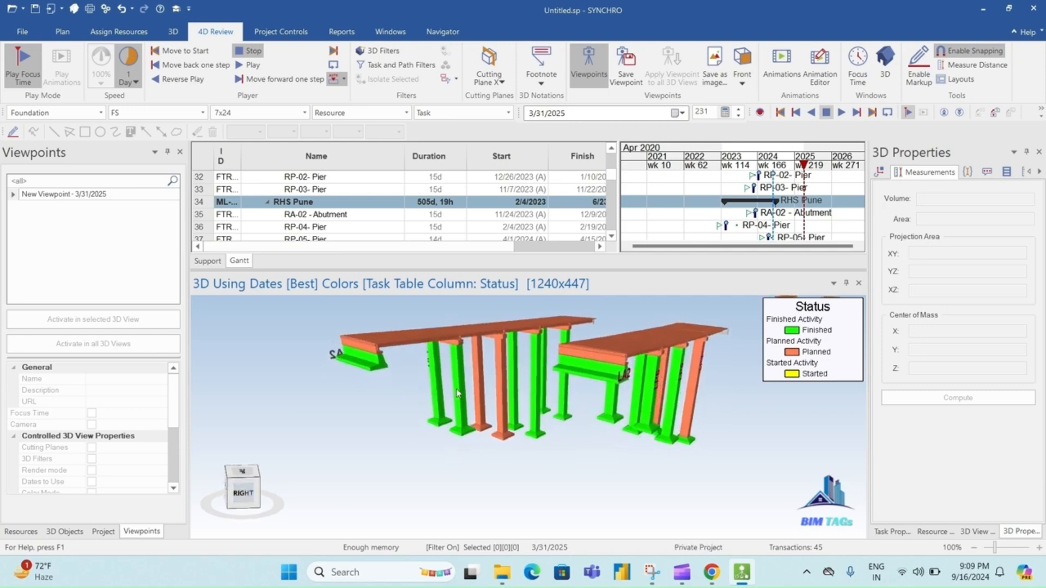
pyautogui.scroll(1, 462, 344)
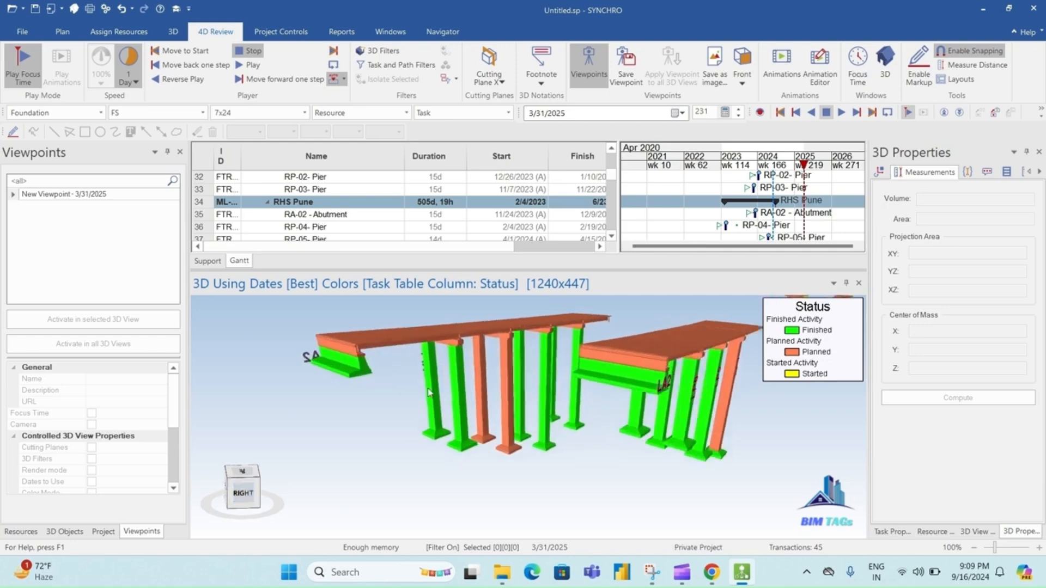
pyautogui.scroll(2, 425, 393)
pyautogui.moveTo(425, 392); pyautogui.dragTo(428, 391, button='middle')
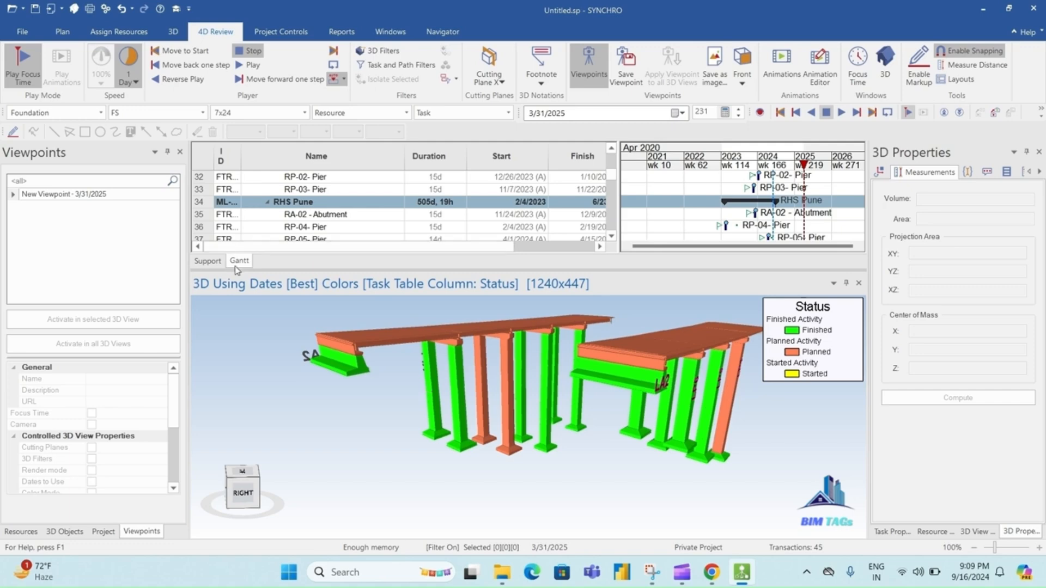
pyautogui.doubleClick(58, 195)
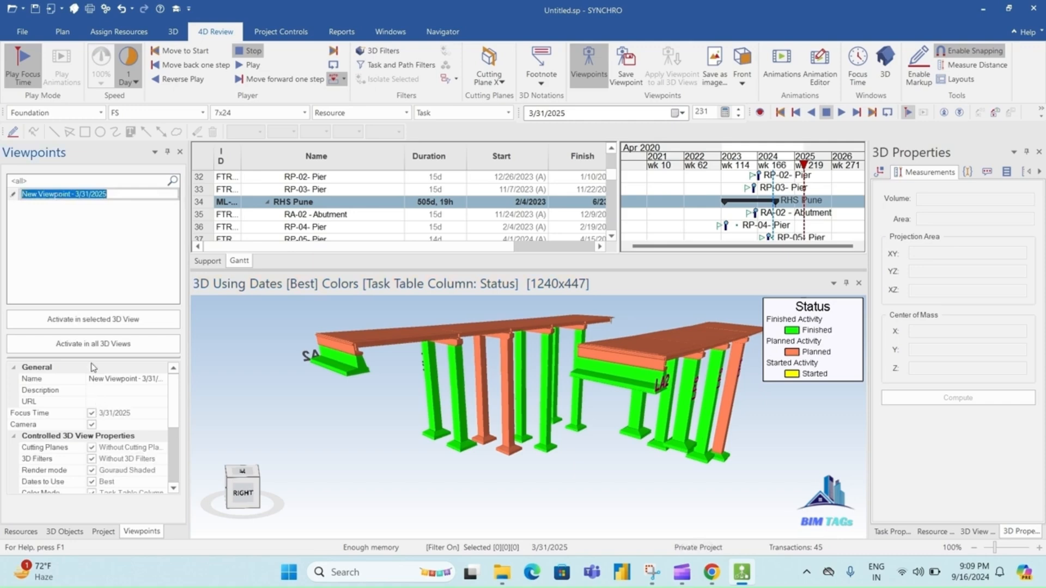
pyautogui.click(96, 321)
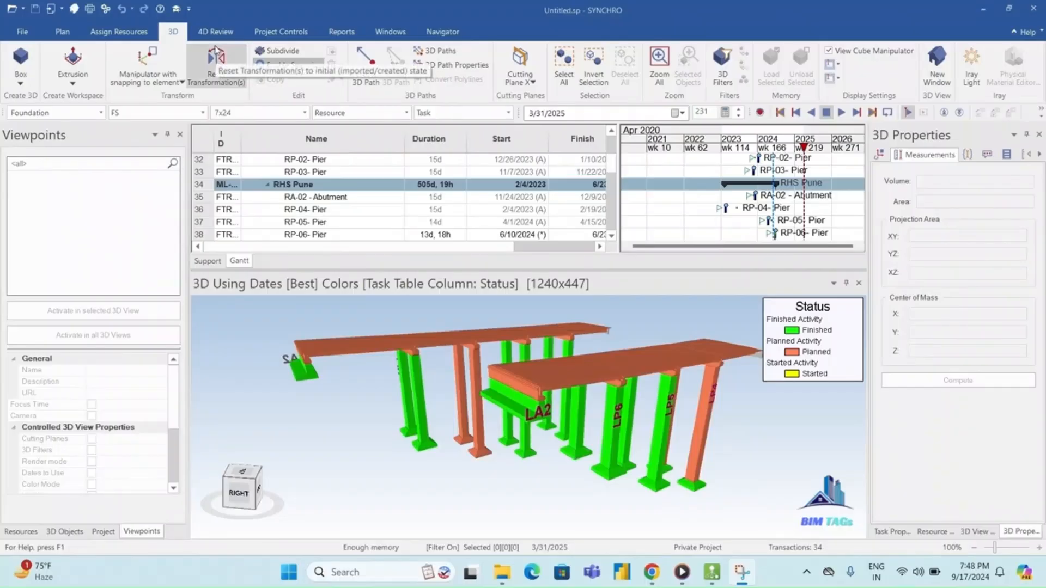
# - Show the animations list and the Animation Editor, and name the new animation "Plan Vs Actual"
pyautogui.click(216, 33)
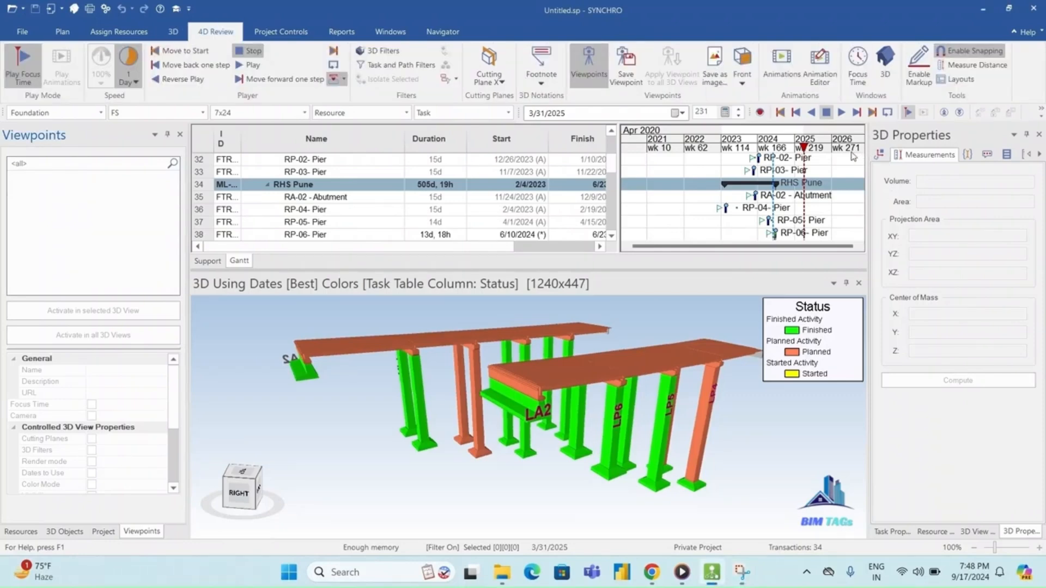
pyautogui.click(782, 72)
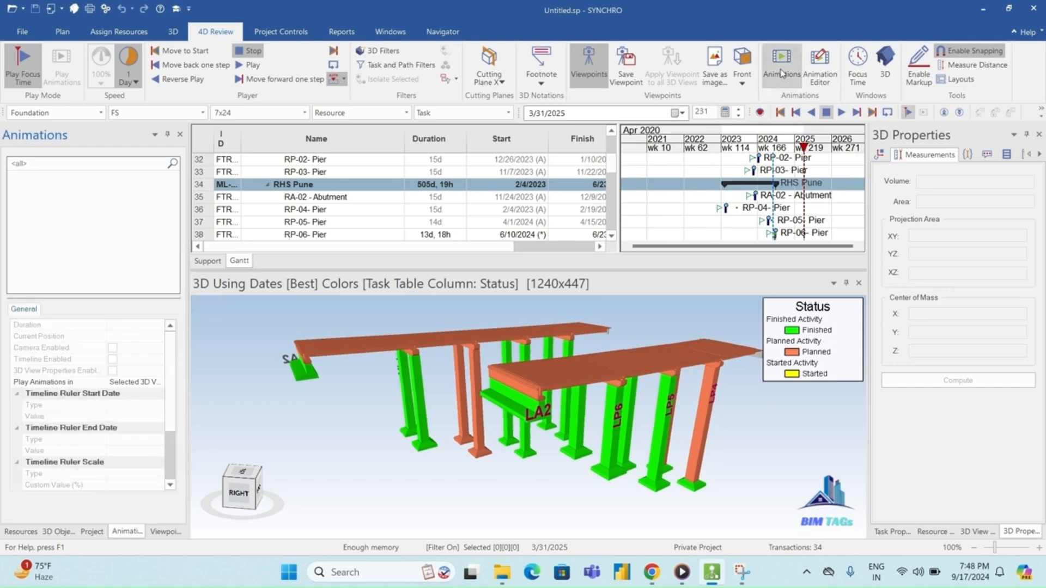
pyautogui.click(819, 76)
pyautogui.write('Plan')
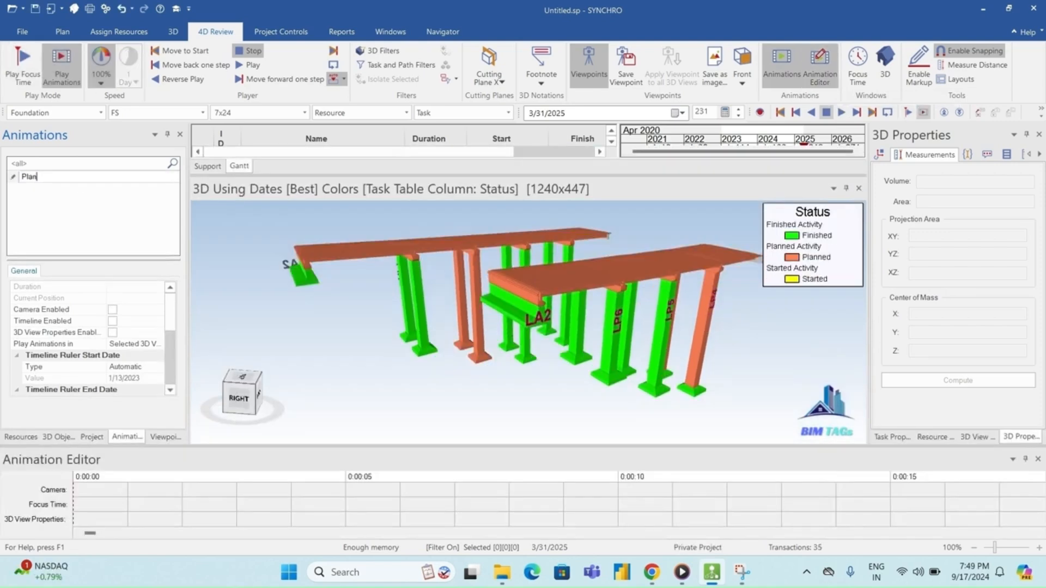
pyautogui.write(' Vs Actual')
pyautogui.click(56, 210)
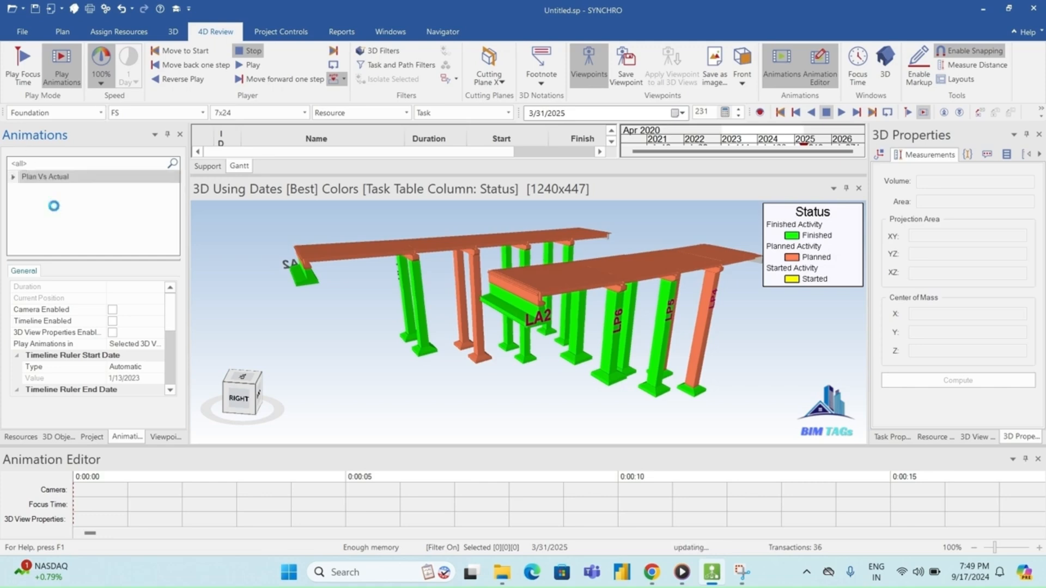
# - Set the focus time to 1/12/2023 and place camera and focus time keyframes at 0:00:00 of the Plan Vs Actual animation
pyautogui.click(60, 177)
pyautogui.moveTo(754, 177); pyautogui.dragTo(752, 198)
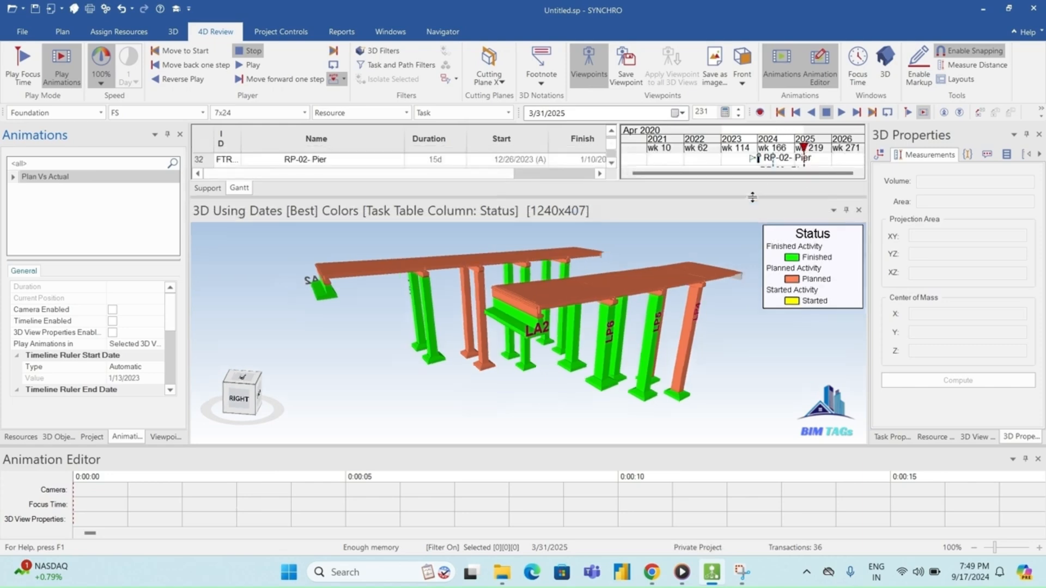
pyautogui.moveTo(804, 148)
pyautogui.mouseDown()
pyautogui.moveTo(625, 162)
pyautogui.moveTo(817, 166)
pyautogui.moveTo(807, 167)
pyautogui.mouseUp()
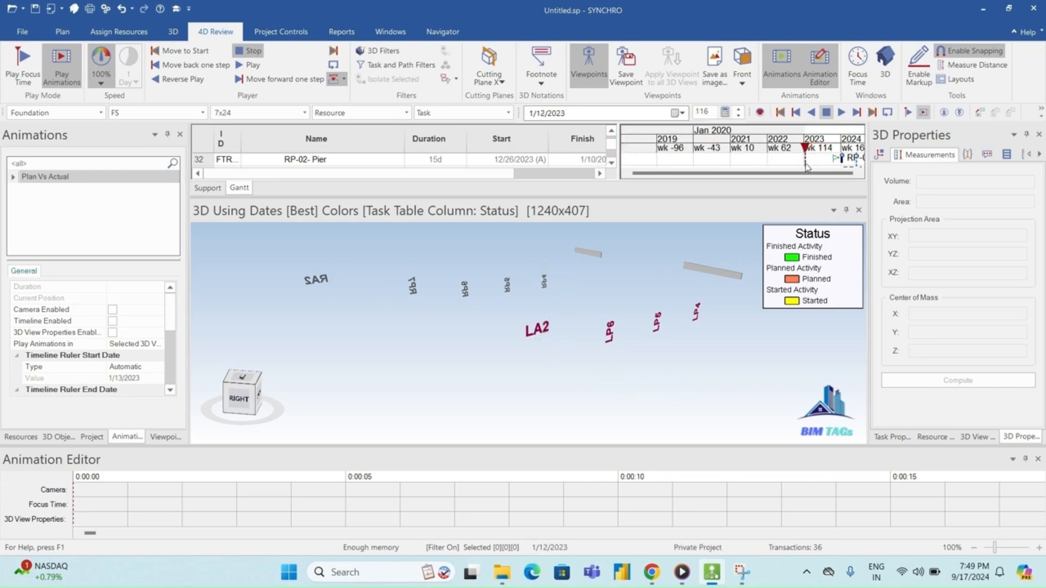
pyautogui.doubleClick(86, 492)
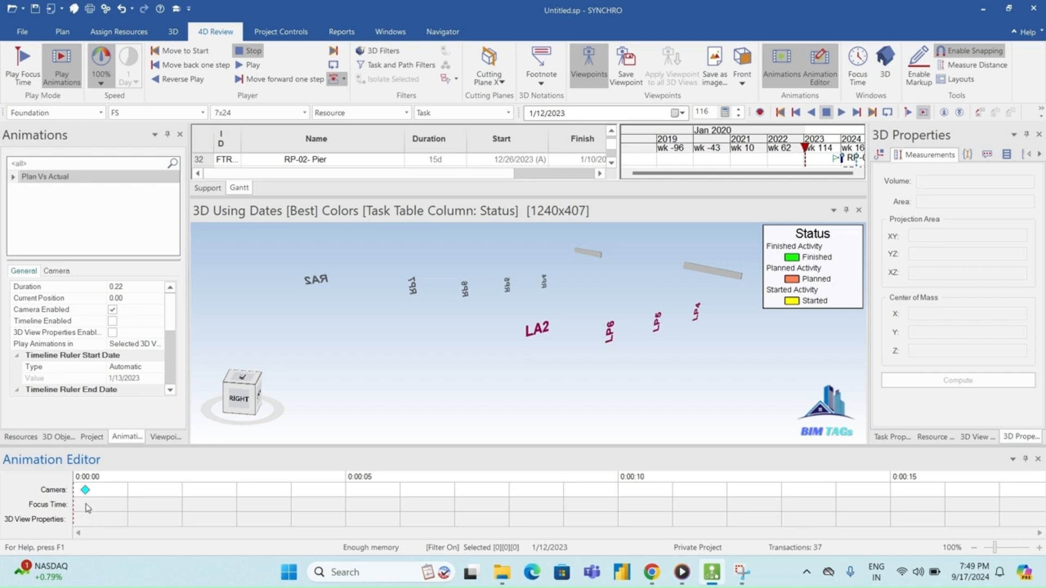
pyautogui.click(88, 505)
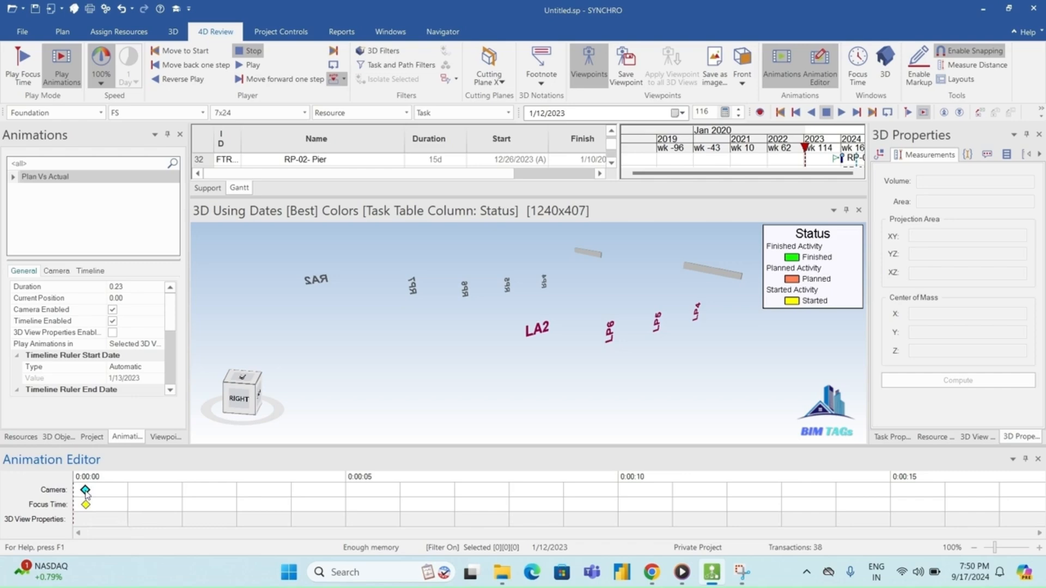
pyautogui.moveTo(85, 491); pyautogui.dragTo(75, 490)
pyautogui.moveTo(86, 505); pyautogui.dragTo(73, 508)
# - Move the focus time to 4/19/2023 and add camera and focus time keyframes at about 2.5 seconds
pyautogui.moveTo(806, 148); pyautogui.dragTo(815, 150)
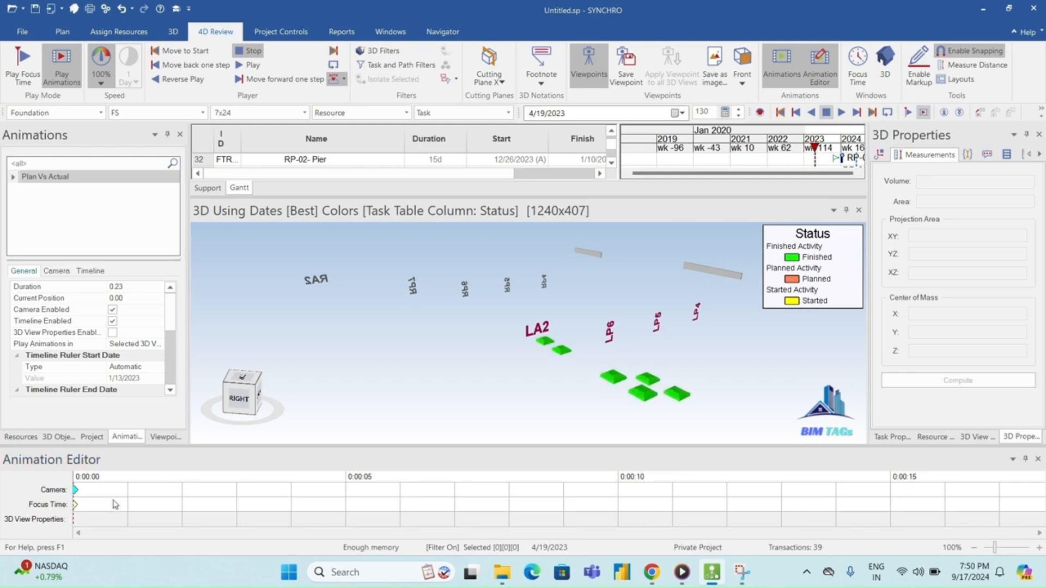
pyautogui.doubleClick(208, 489)
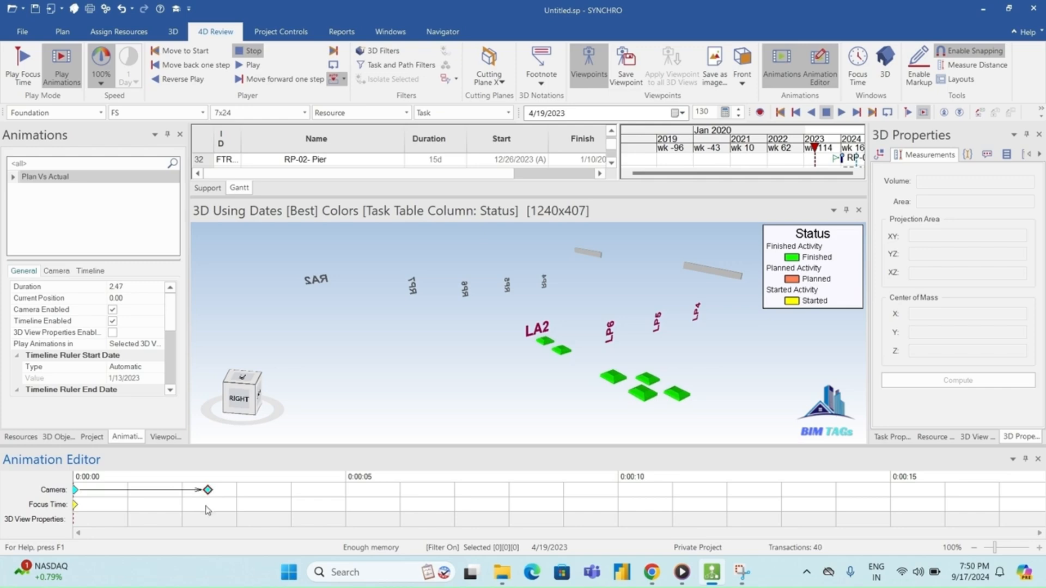
pyautogui.doubleClick(206, 505)
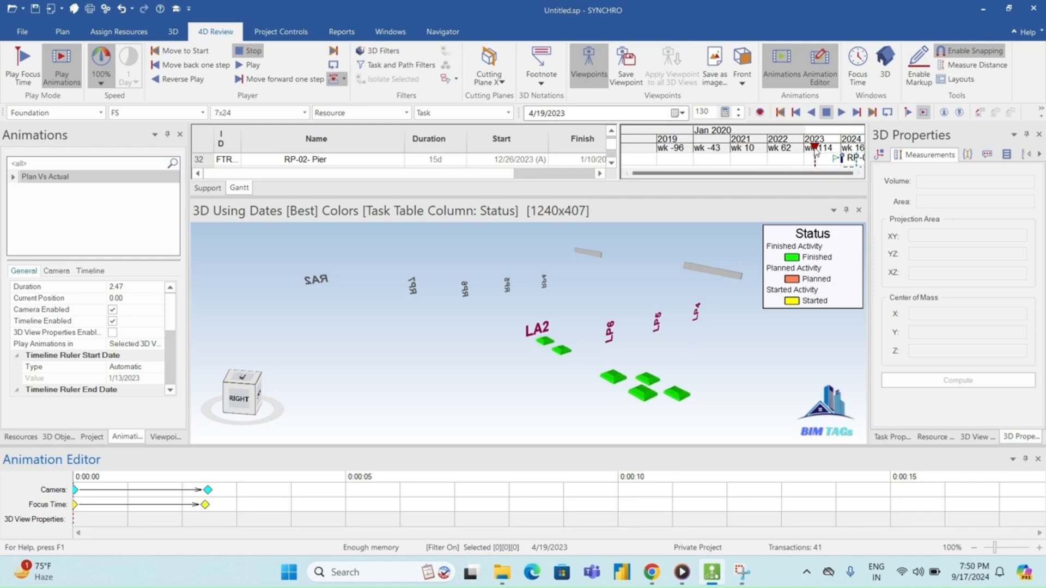
# - Move the focus time to 6/28/2023 and add camera and focus time keyframes at about 5.8 seconds
pyautogui.moveTo(816, 153); pyautogui.dragTo(824, 156)
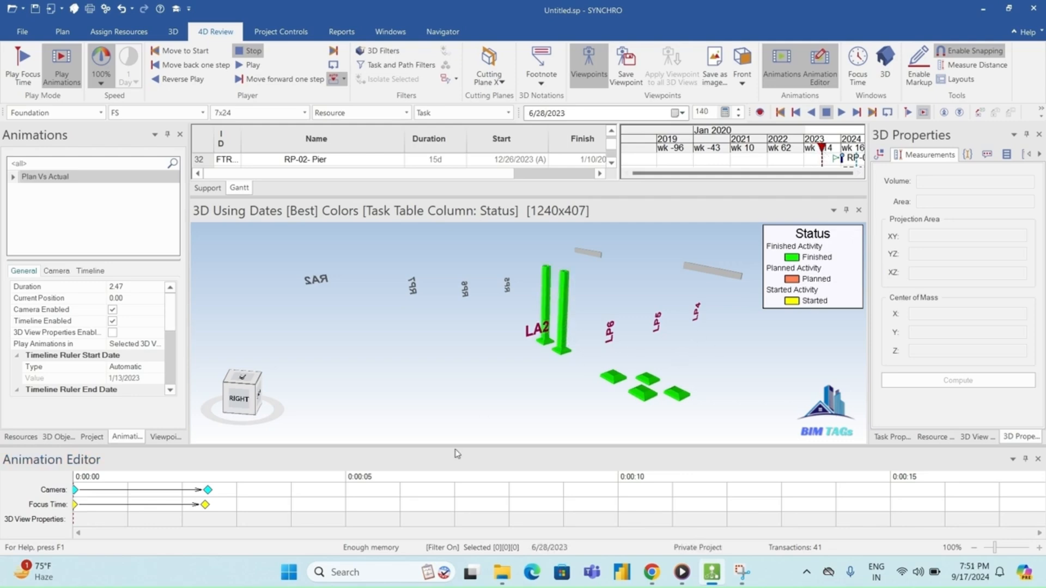
pyautogui.click(387, 490)
pyautogui.click(387, 504)
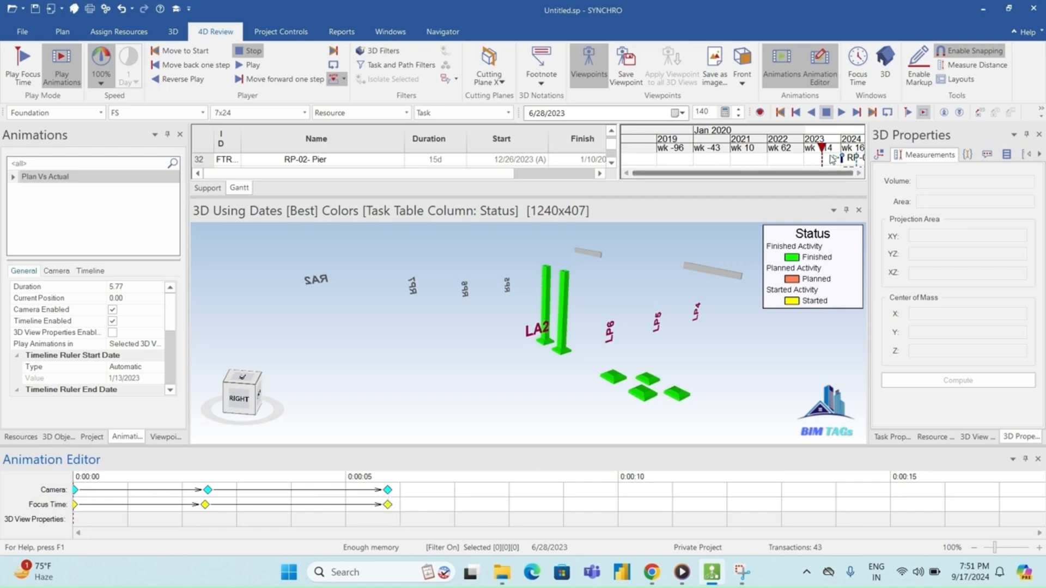
# - Move the focus time to 5/24/2024 and add camera and focus time keyframes at about 8.5 seconds
pyautogui.moveTo(825, 154)
pyautogui.mouseDown()
pyautogui.moveTo(839, 157)
pyautogui.moveTo(815, 157)
pyautogui.mouseUp()
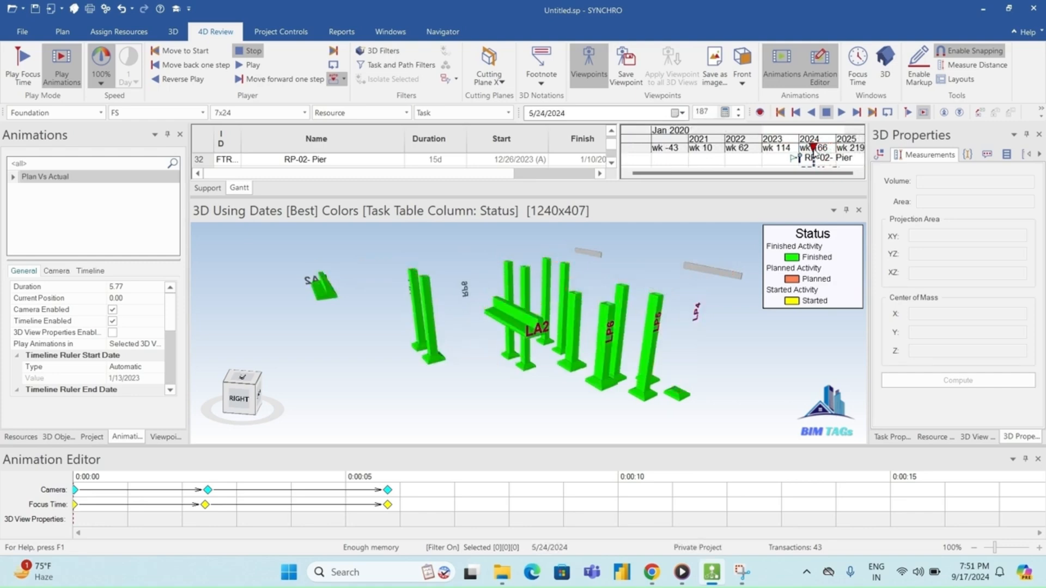
pyautogui.click(537, 490)
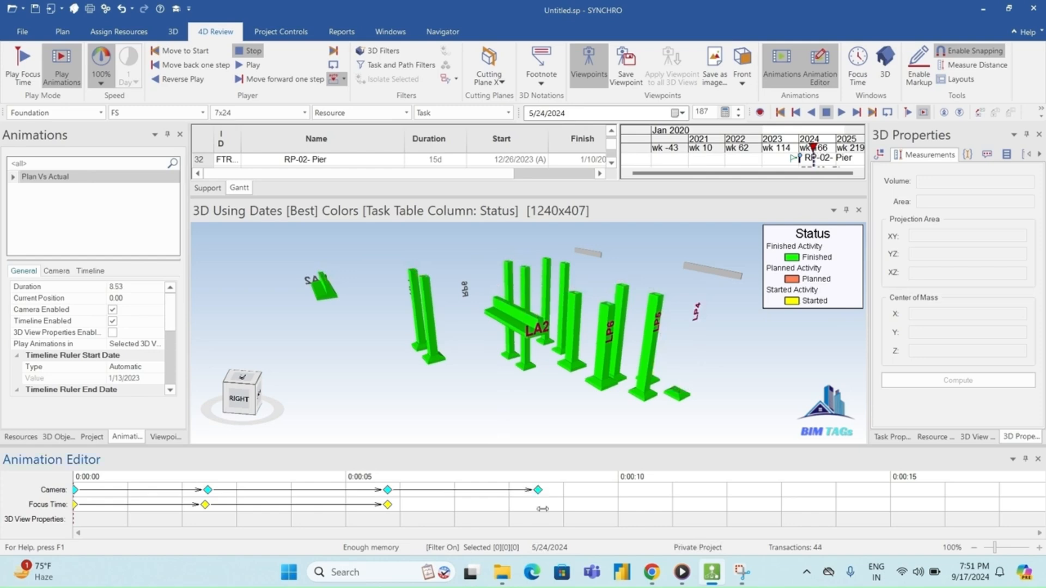
pyautogui.click(537, 505)
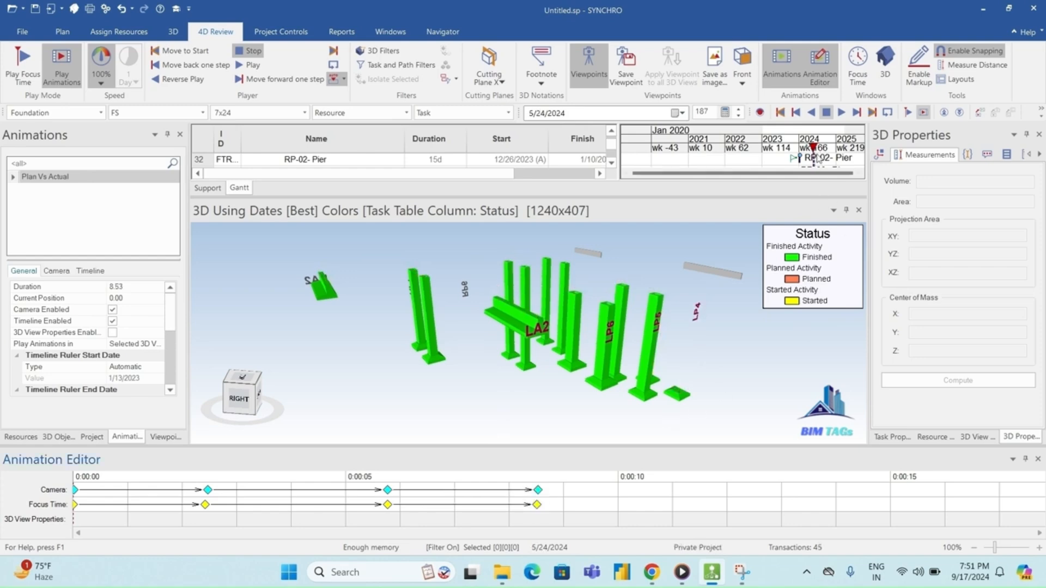
# - Move the focus time to 7/17/2024 and add camera and focus time keyframes at about 11.4 seconds
pyautogui.moveTo(814, 151); pyautogui.dragTo(818, 153)
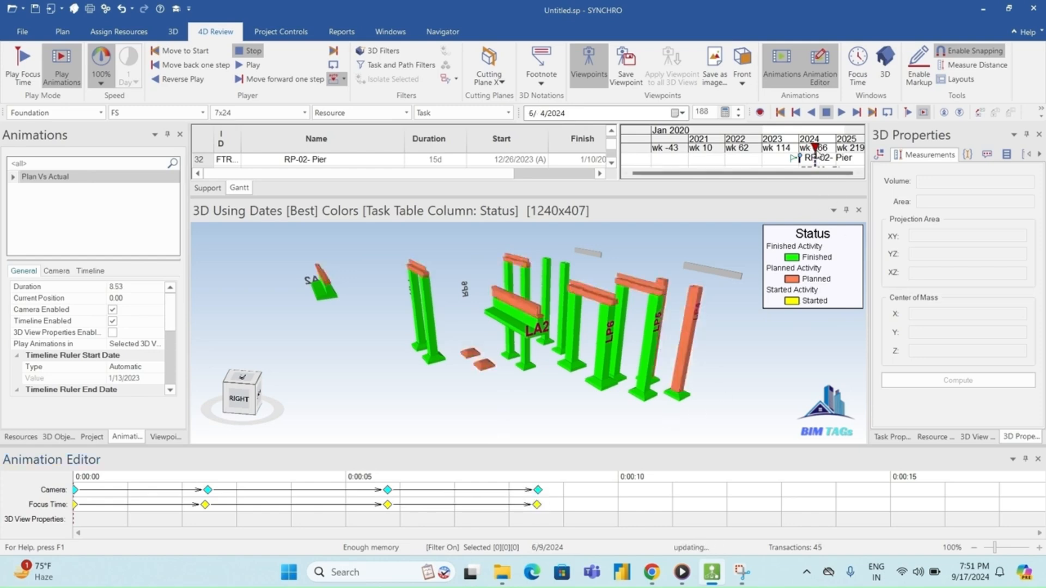
pyautogui.click(694, 490)
pyautogui.click(693, 505)
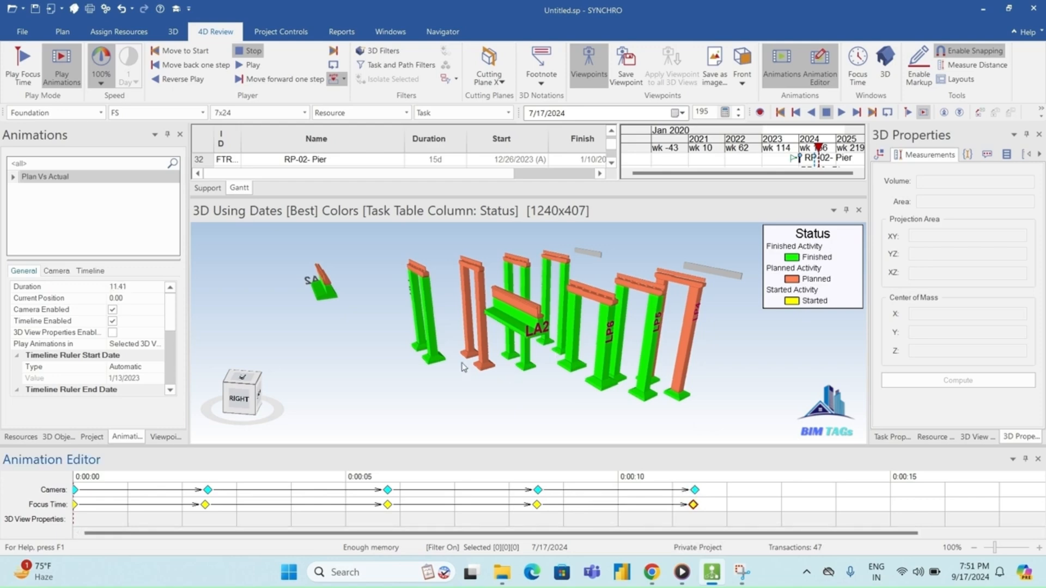
# - Orbit the bridge view, move the focus time to 4/28/2026 and add camera and focus time keyframes at about 13.7 seconds
pyautogui.moveTo(457, 364); pyautogui.dragTo(469, 372)
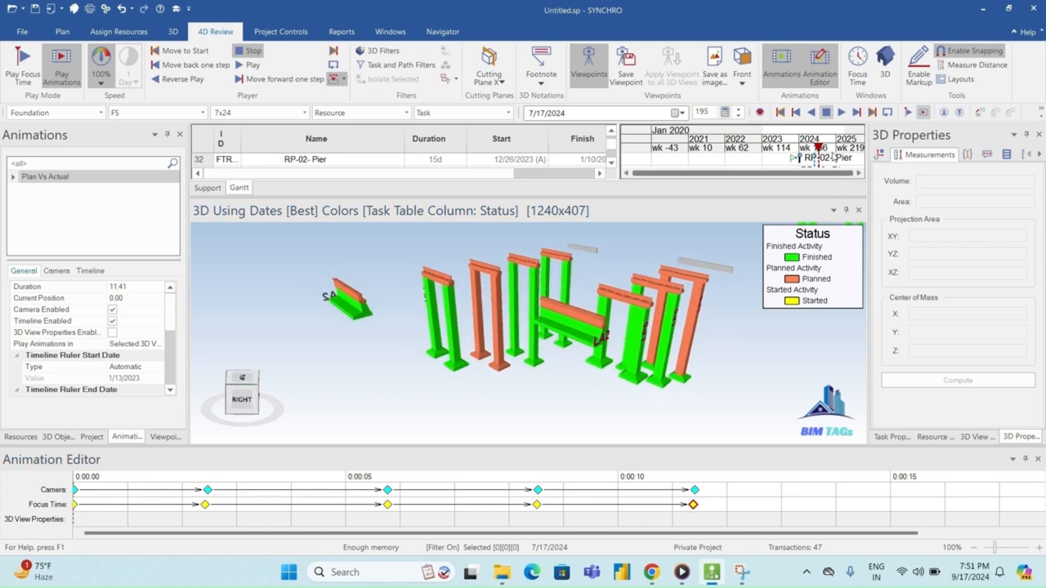
pyautogui.moveTo(820, 149); pyautogui.dragTo(841, 153)
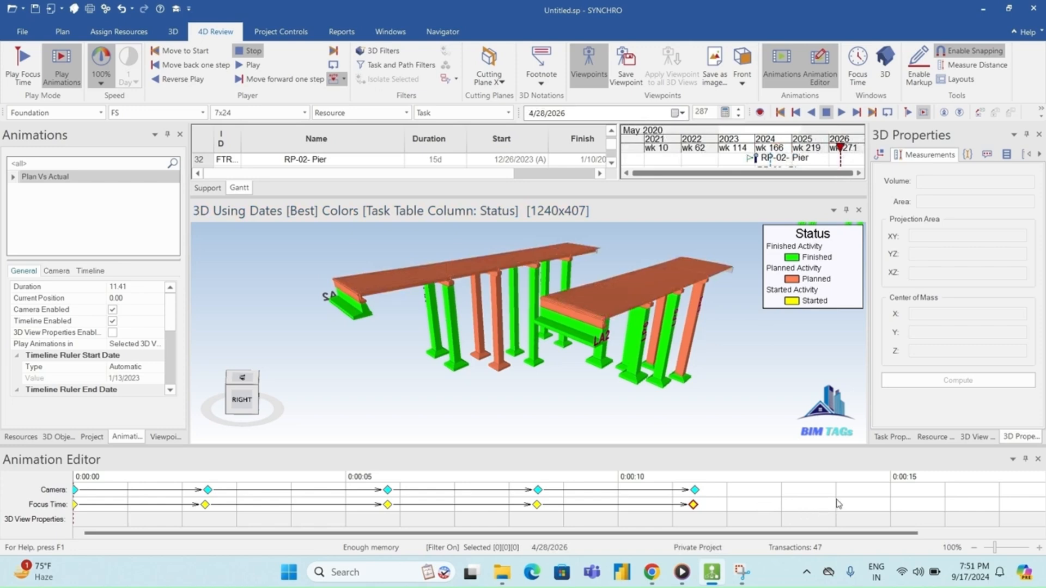
pyautogui.doubleClick(817, 491)
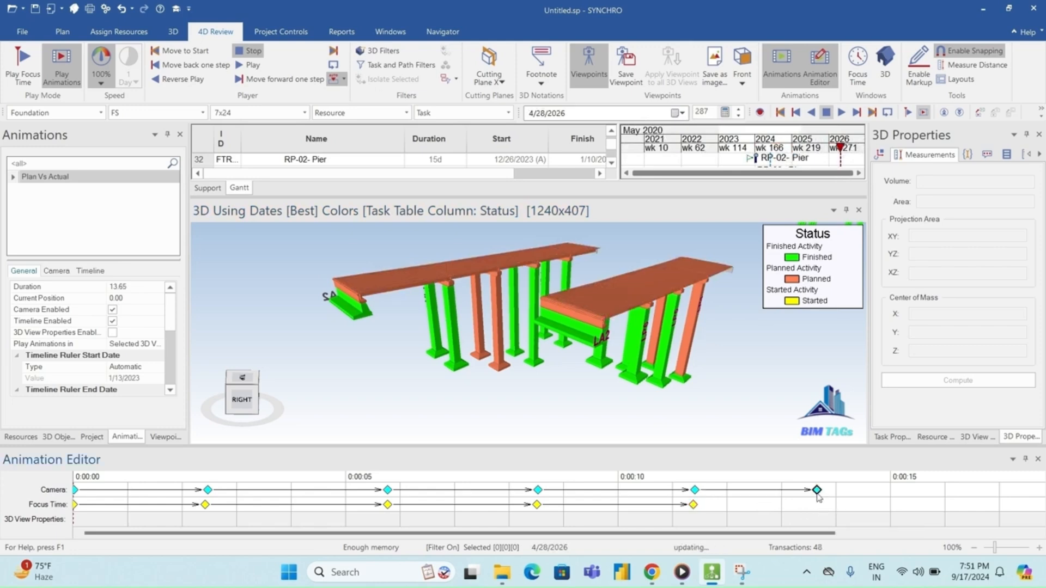
pyautogui.doubleClick(819, 505)
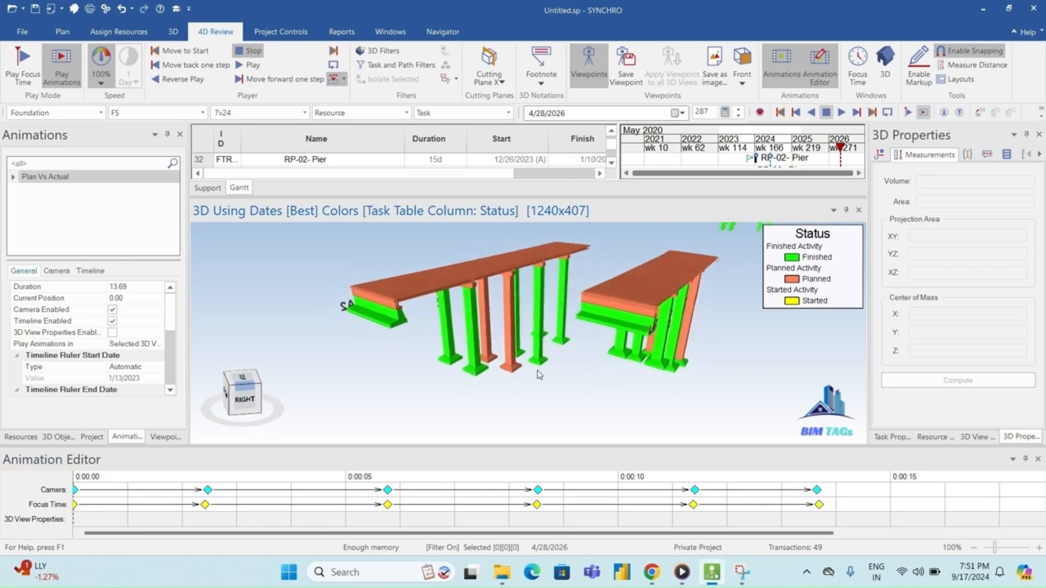
# - Set the focus time to 1/24/2028, add camera and focus time keyframes at about 15.3 seconds, and play the animation
pyautogui.moveTo(837, 149); pyautogui.dragTo(857, 151)
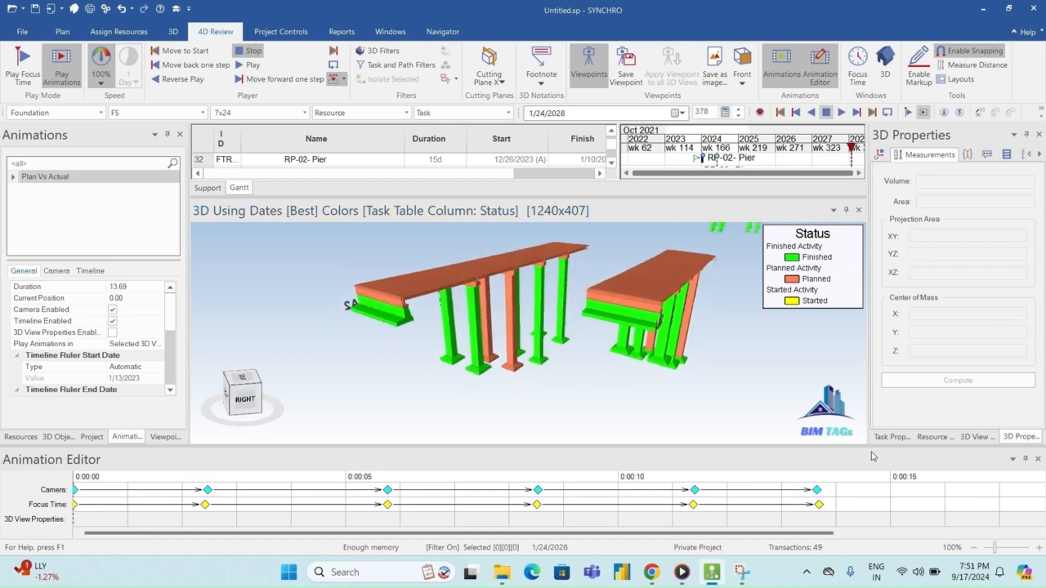
pyautogui.doubleClick(908, 490)
pyautogui.doubleClick(904, 504)
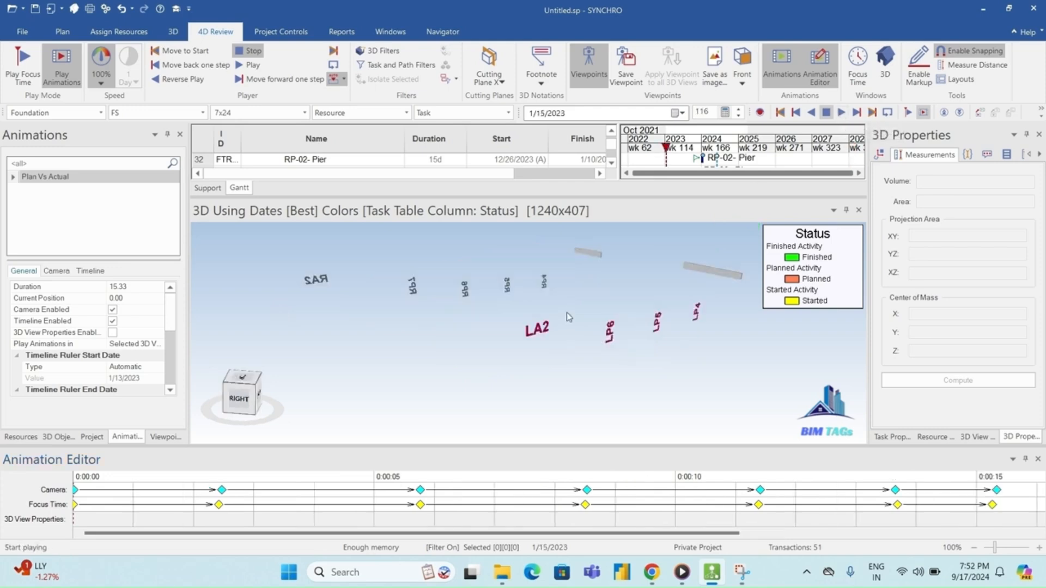
pyautogui.click(841, 113)
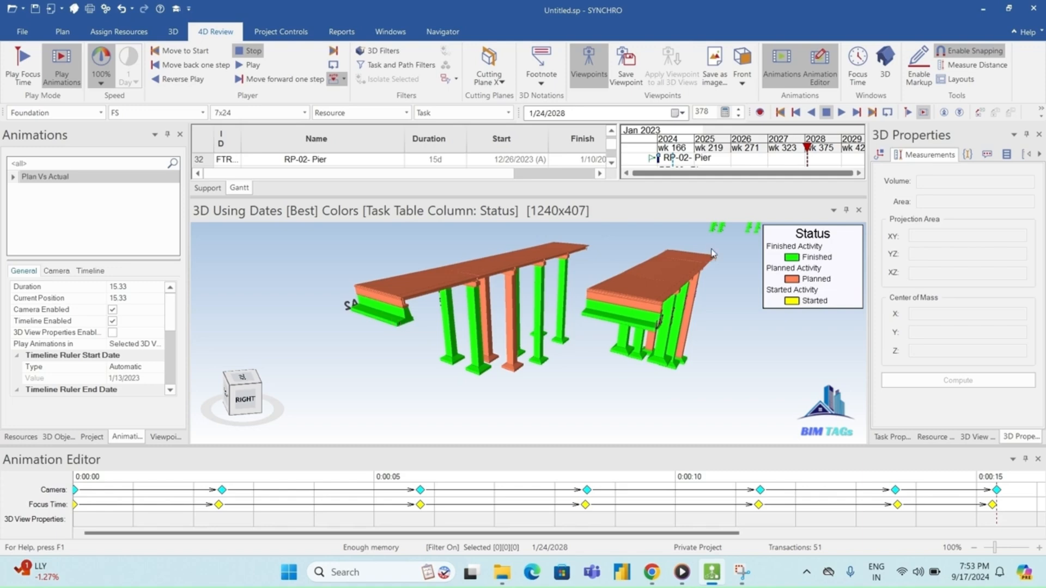
# - Open a second 3D view beside the existing one and adjust one view's camera to frame the whole bridge
pyautogui.click(886, 76)
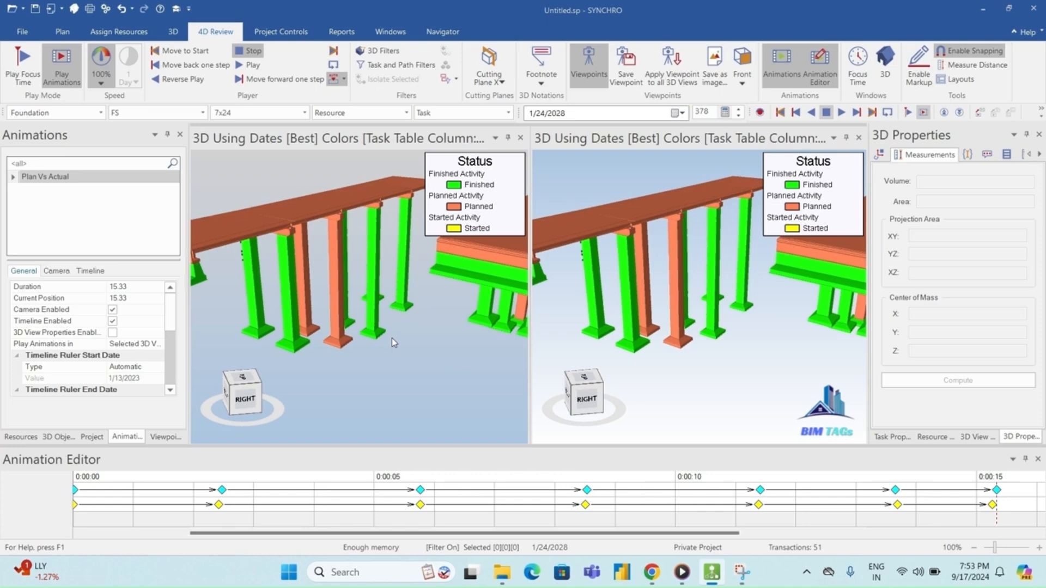
pyautogui.click(441, 371)
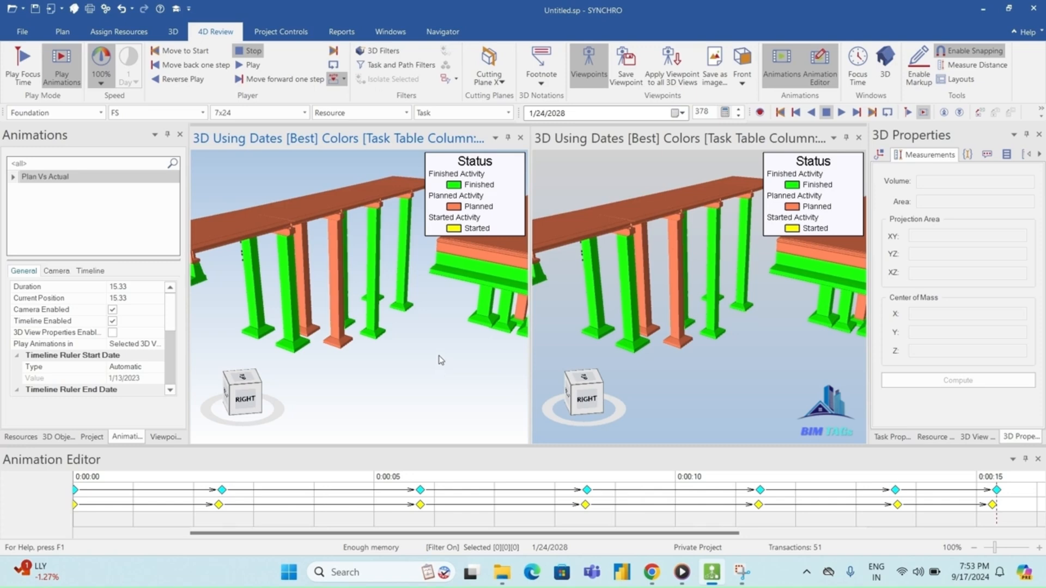
pyautogui.scroll(-3, 440, 360)
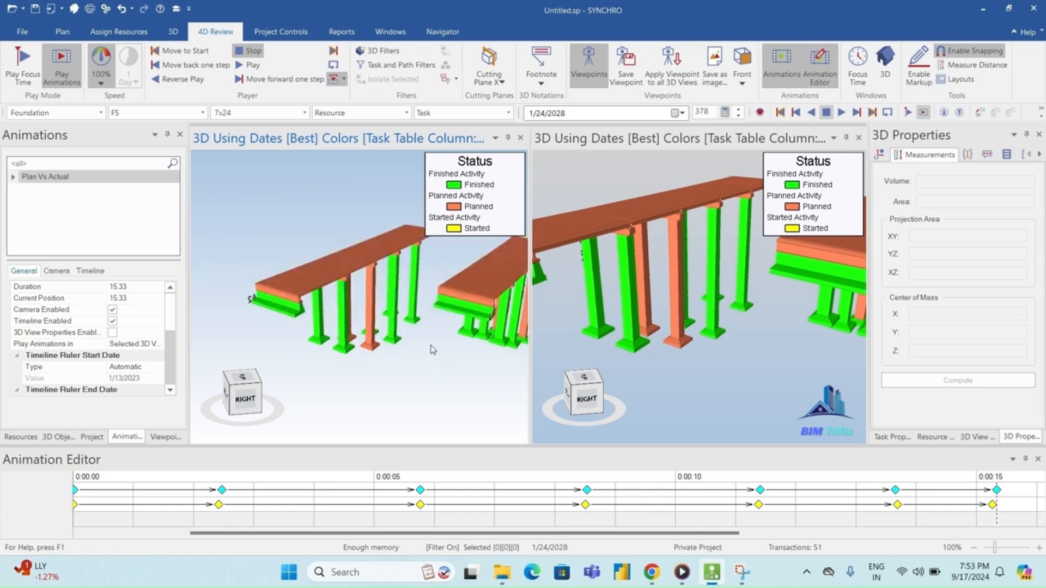
pyautogui.moveTo(423, 349); pyautogui.dragTo(413, 342, button='middle')
pyautogui.scroll(-3, 394, 346)
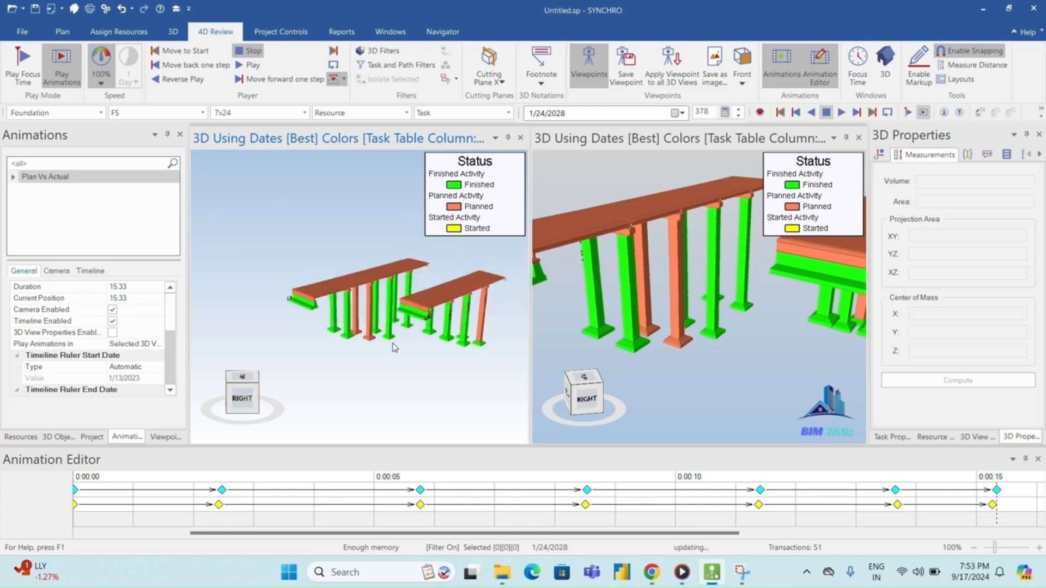
pyautogui.scroll(2, 510, 342)
pyautogui.scroll(3, 511, 342)
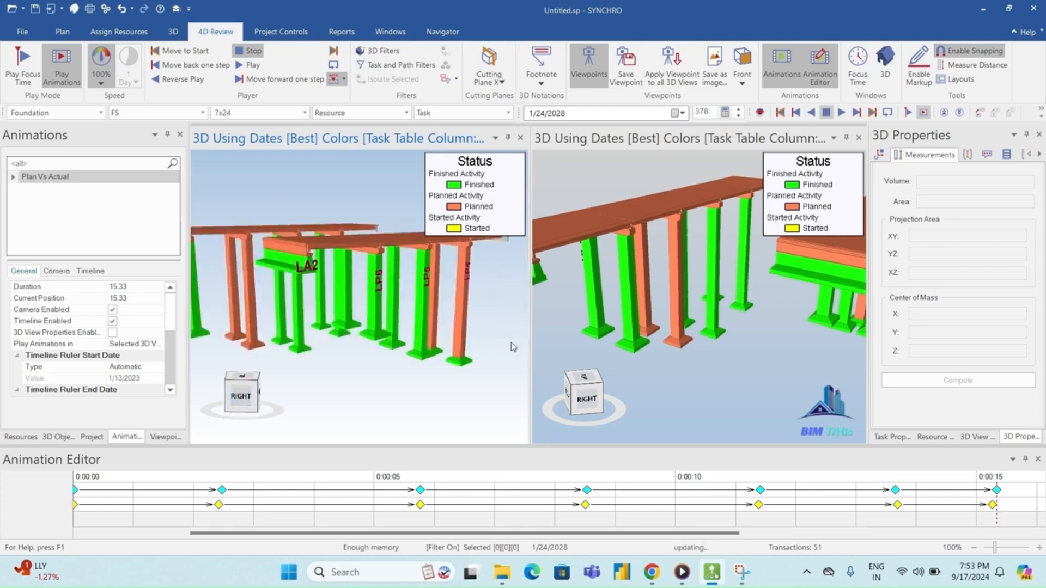
pyautogui.scroll(-3, 493, 344)
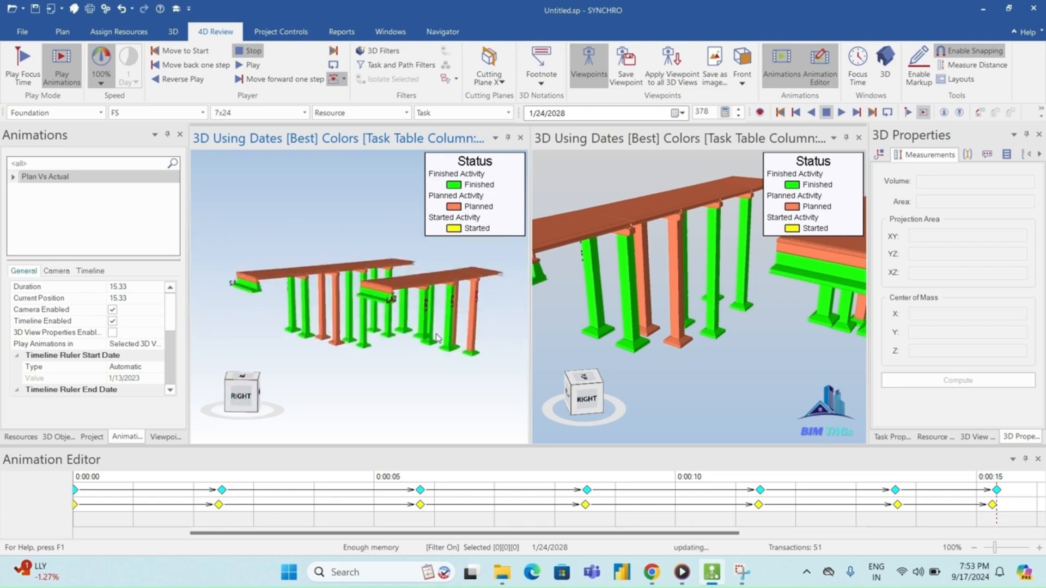
pyautogui.scroll(1, 438, 338)
pyautogui.scroll(-1, 437, 338)
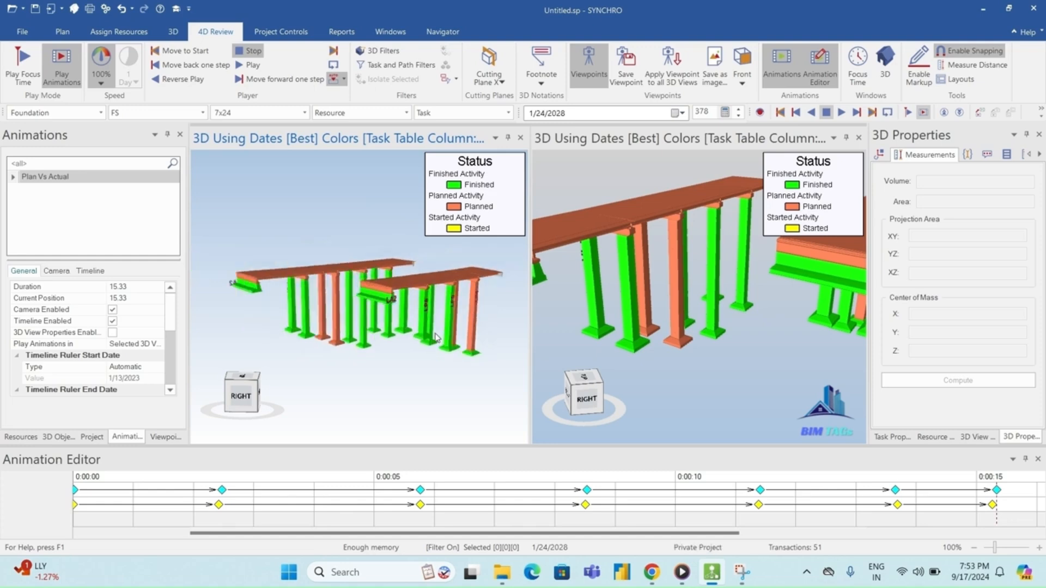
# - Set the 3D view with the reframed bridge to use Planned Dates
pyautogui.rightClick(365, 246)
pyautogui.moveTo(385, 249)
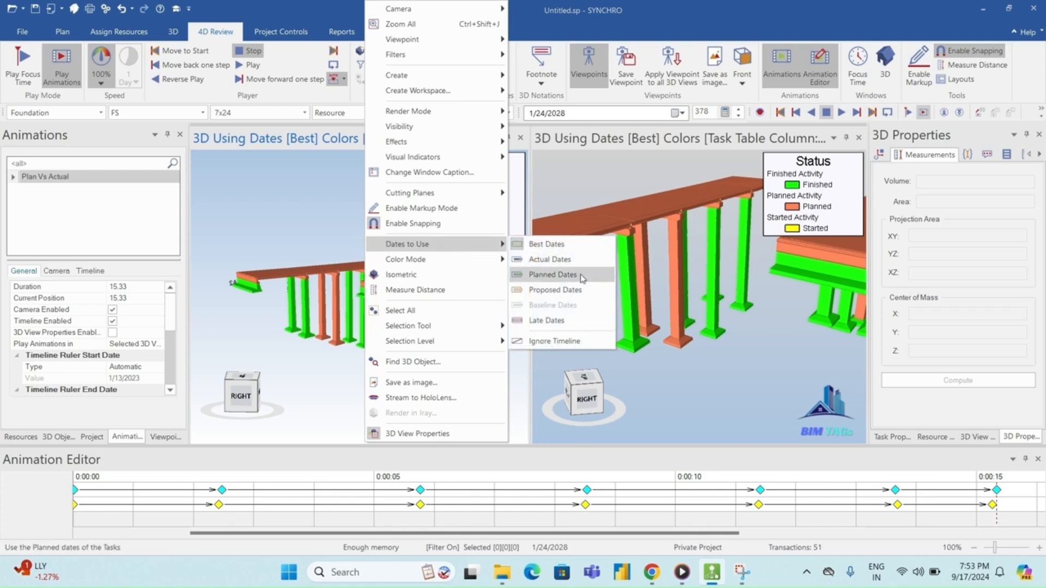
pyautogui.click(552, 274)
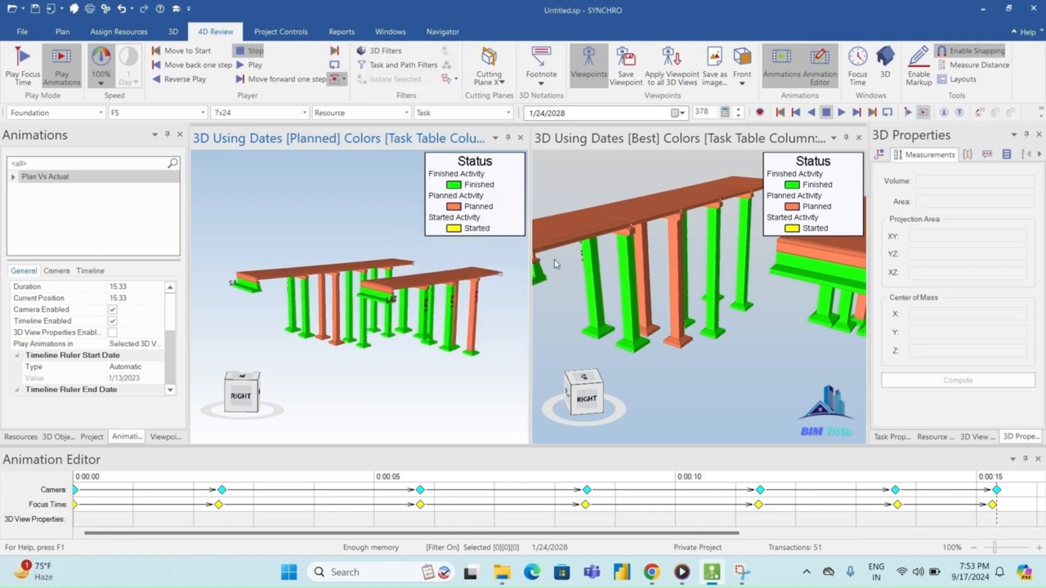
# - Frame the whole bridge in the other 3D view and set that view to use Actual Dates
pyautogui.click(711, 357)
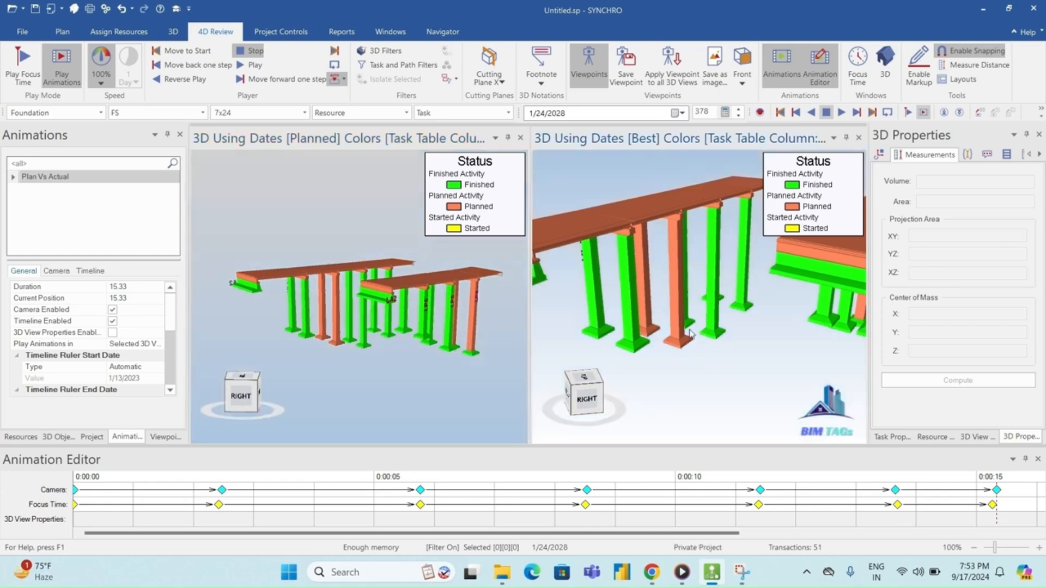
pyautogui.scroll(-4, 690, 334)
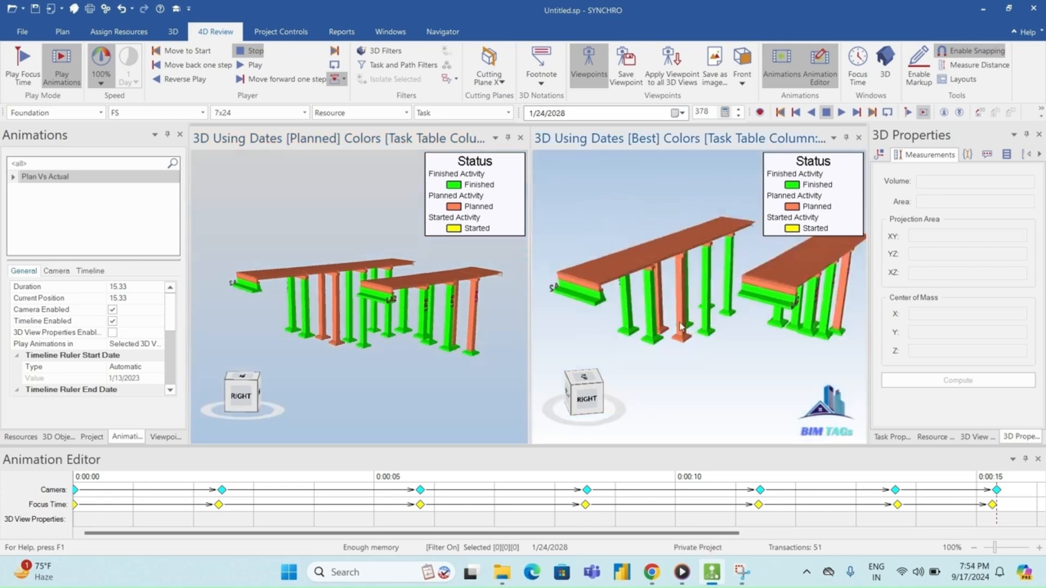
pyautogui.scroll(-1, 679, 327)
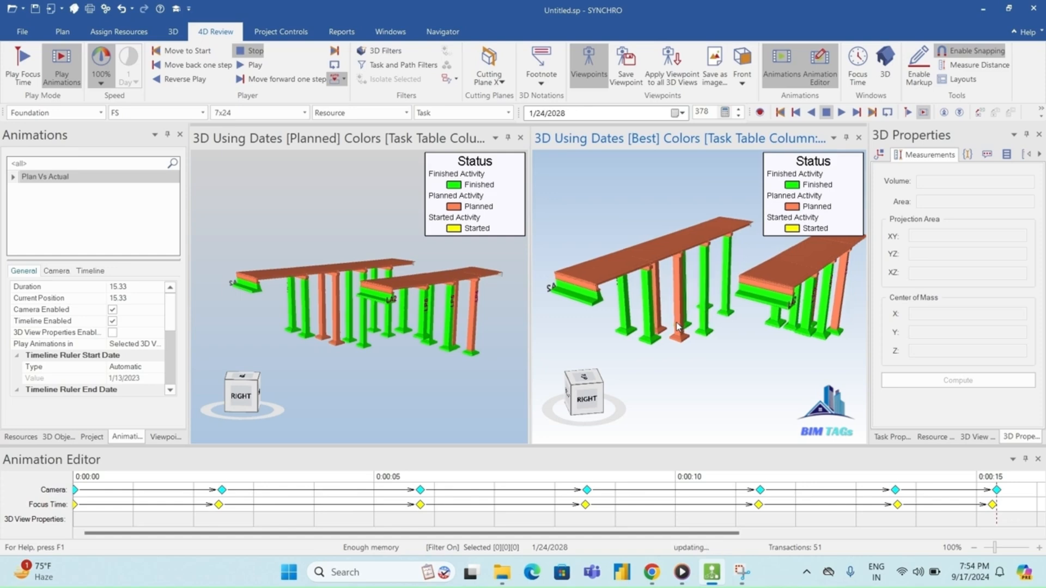
pyautogui.scroll(-1, 678, 327)
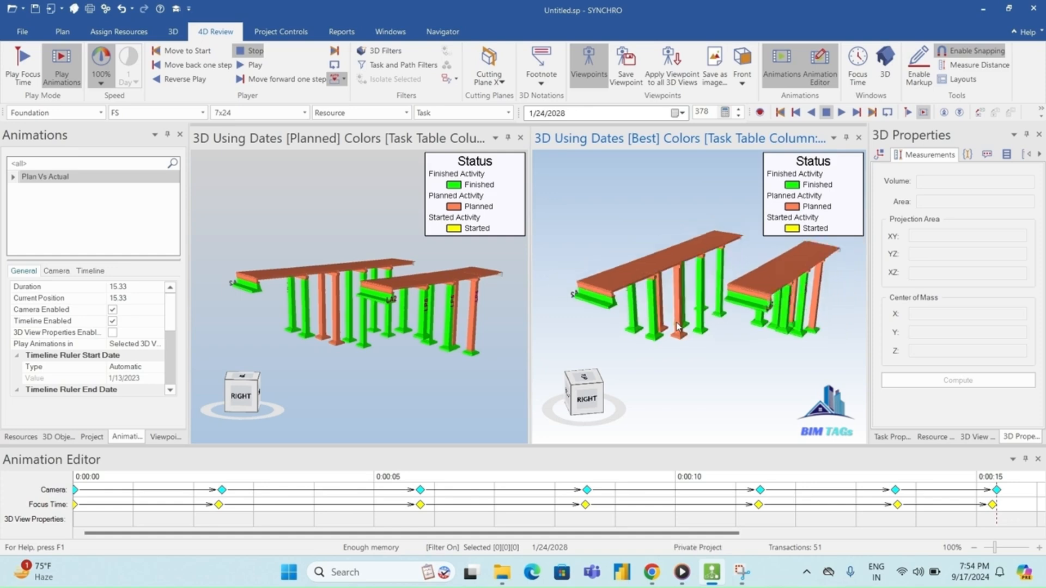
pyautogui.rightClick(599, 222)
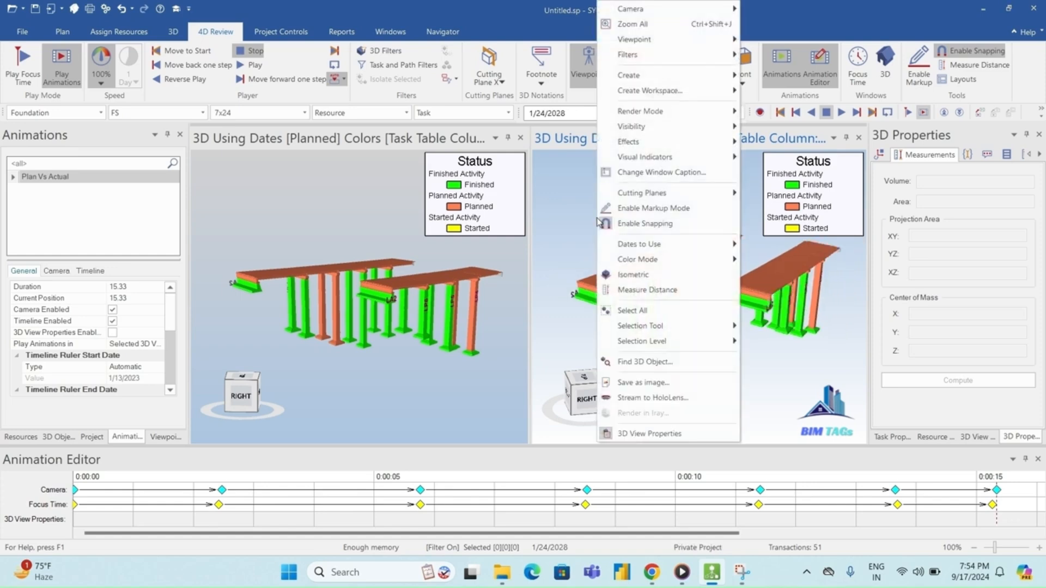
pyautogui.moveTo(650, 249)
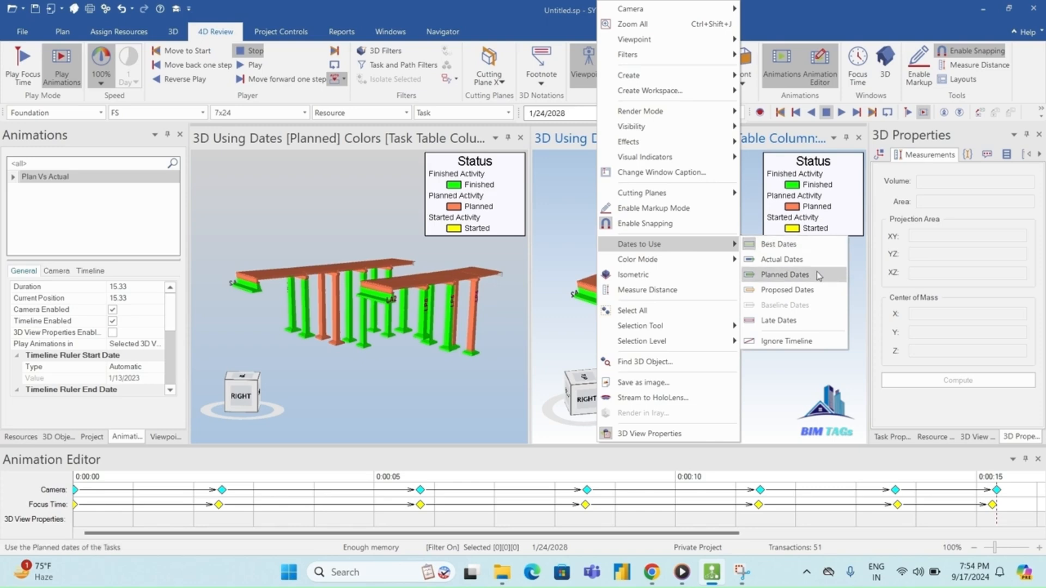
pyautogui.click(784, 259)
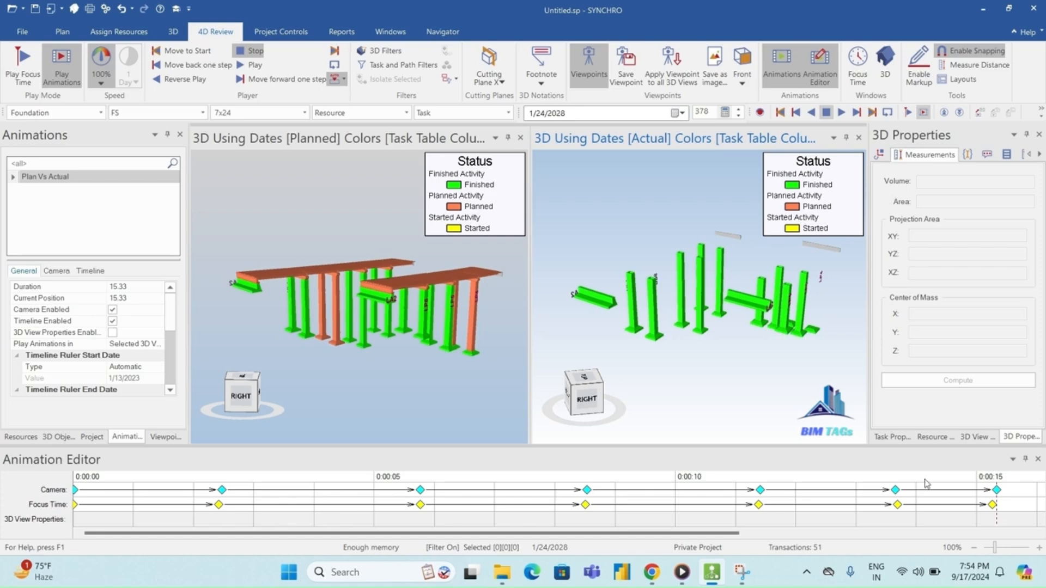
# - Enable the Focus Time indicator and hide the legend in the Actual Dates 3D view
pyautogui.click(974, 437)
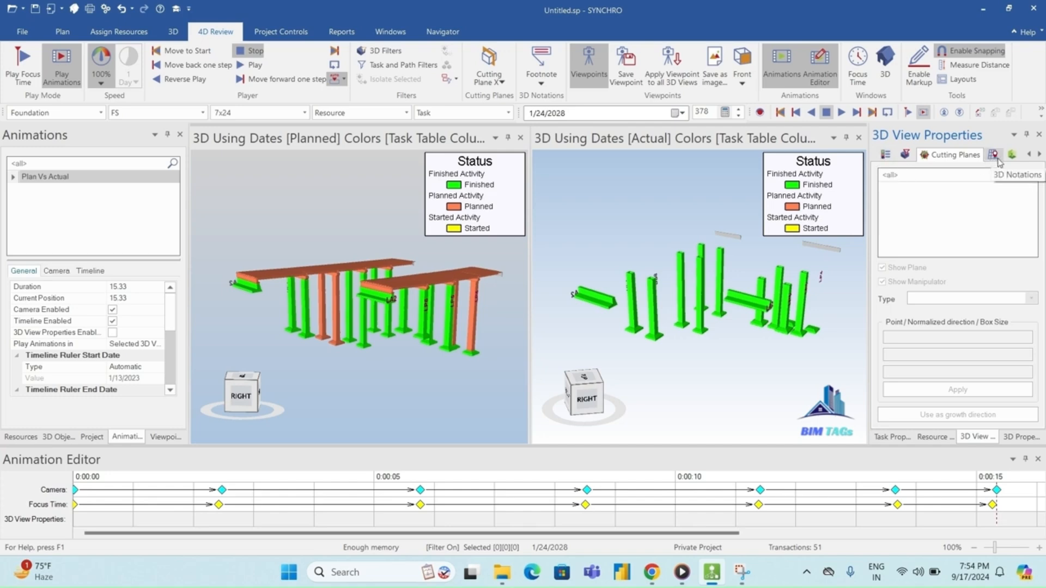
pyautogui.click(1029, 155)
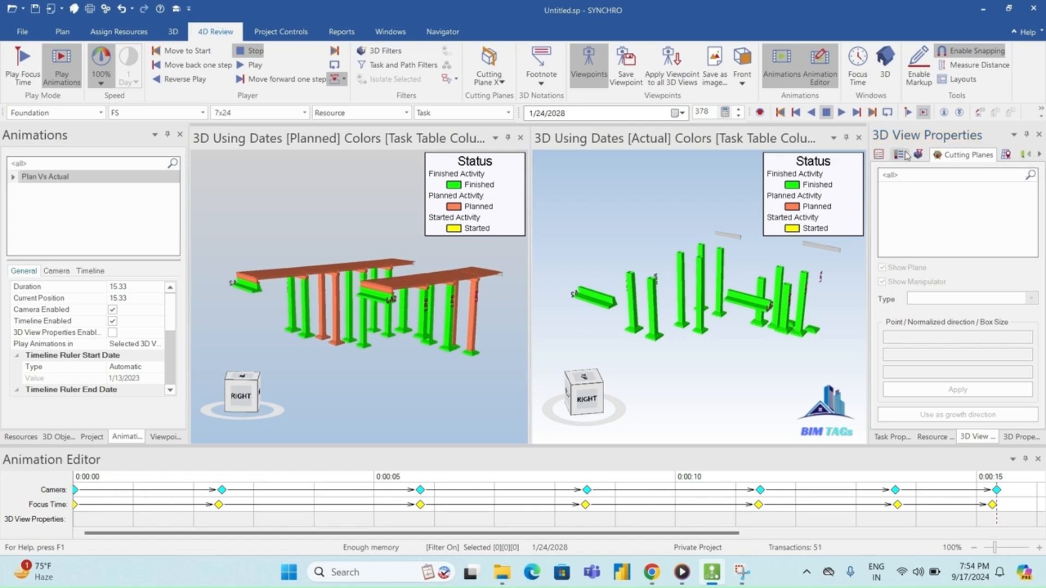
pyautogui.click(879, 155)
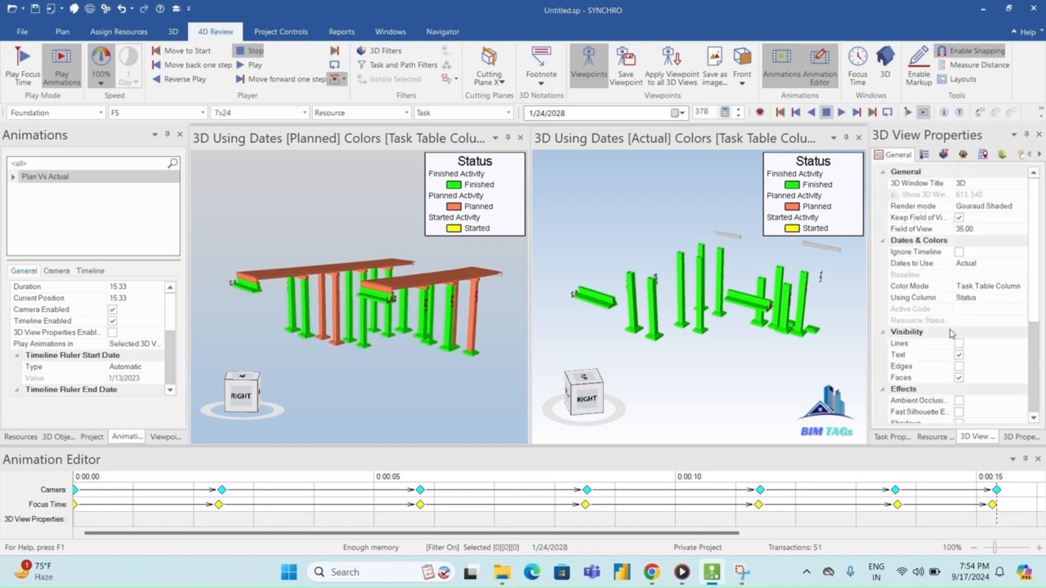
pyautogui.scroll(-3, 945, 336)
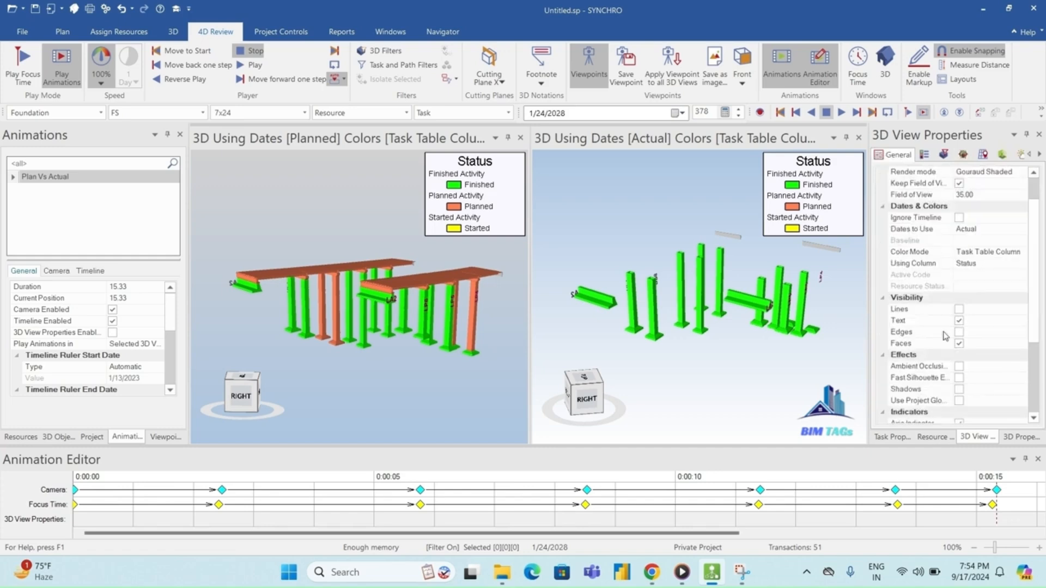
pyautogui.scroll(-1, 945, 336)
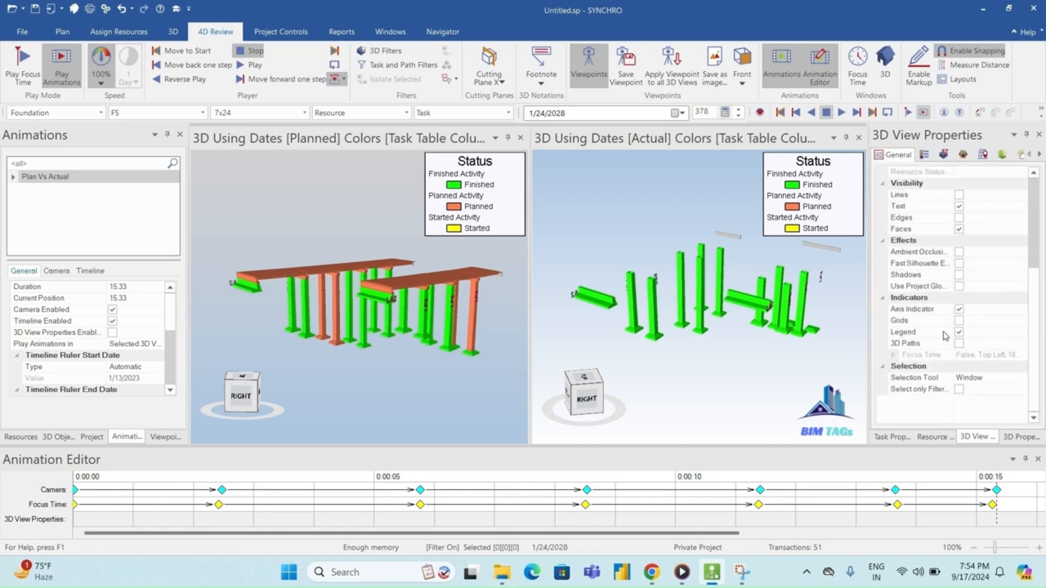
pyautogui.click(891, 355)
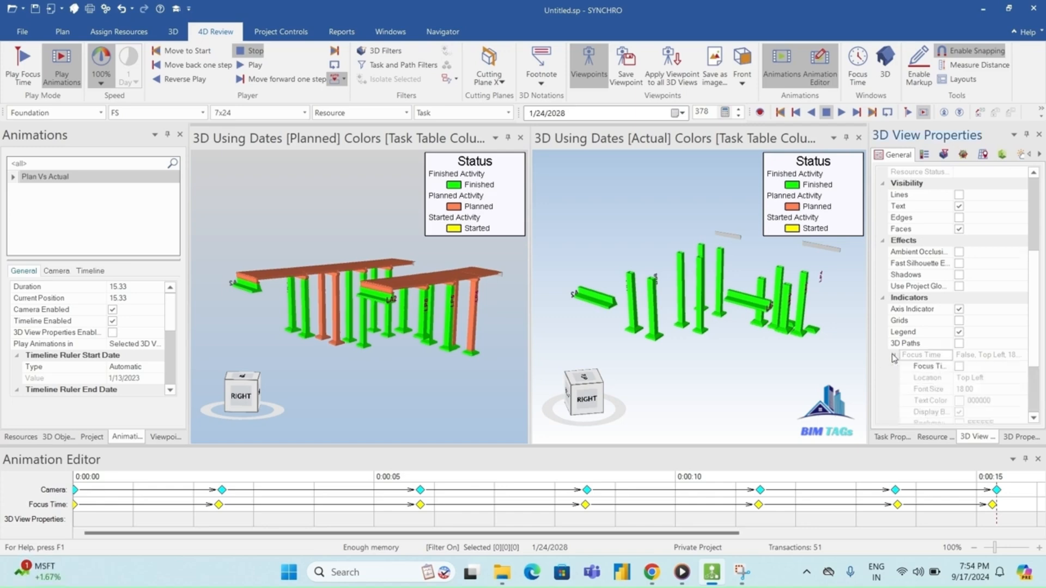
pyautogui.click(959, 367)
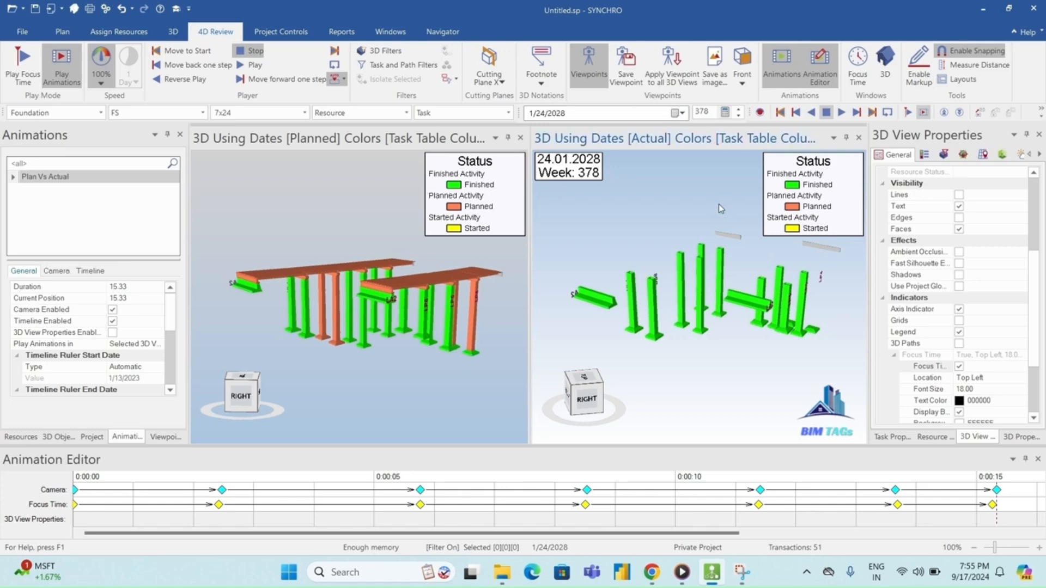
pyautogui.click(926, 156)
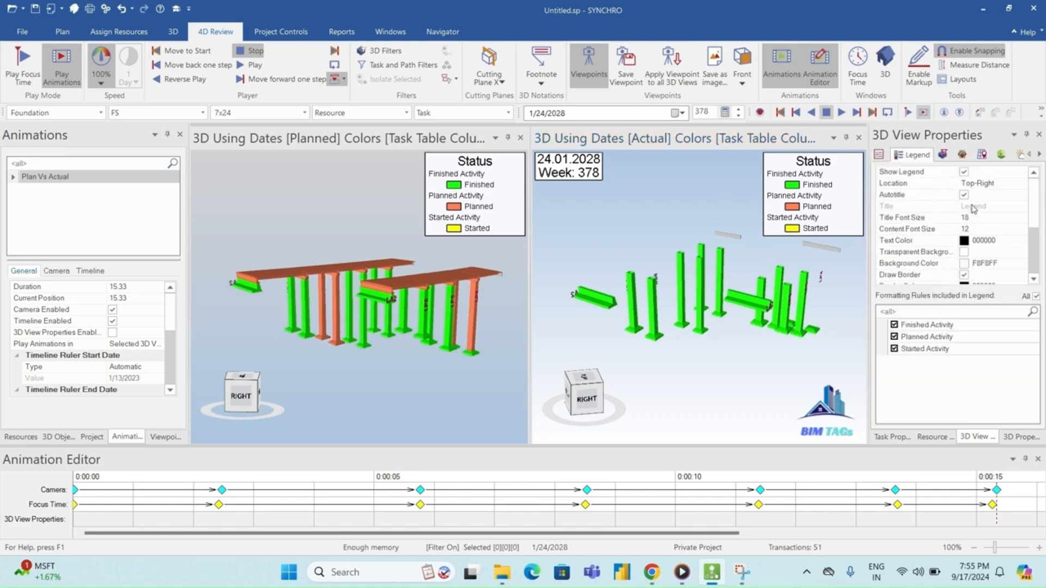
pyautogui.click(964, 172)
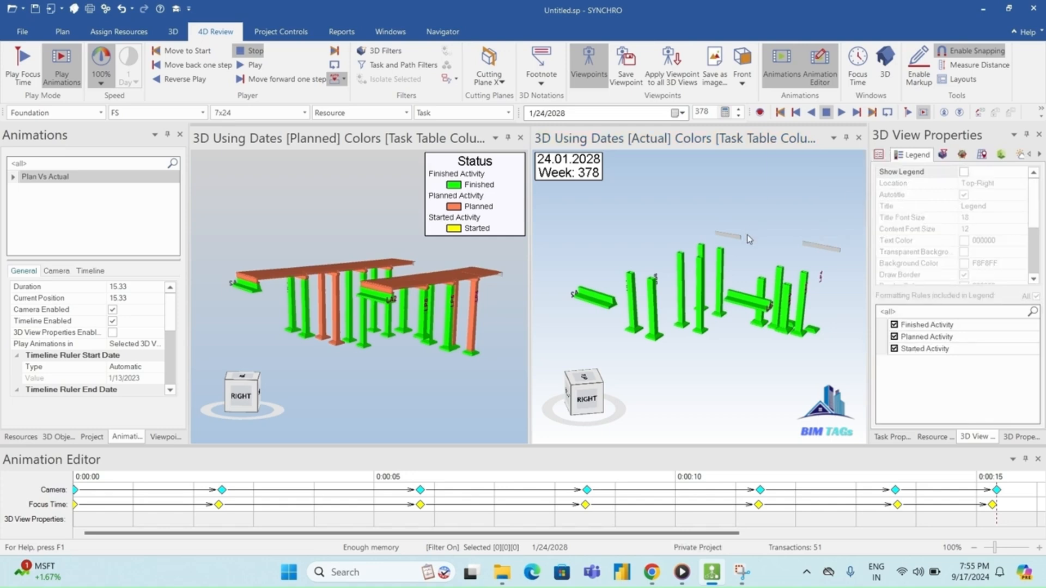
# - Play the Plan Vs Actual animation from its beginning in both 3D views
pyautogui.click(107, 489)
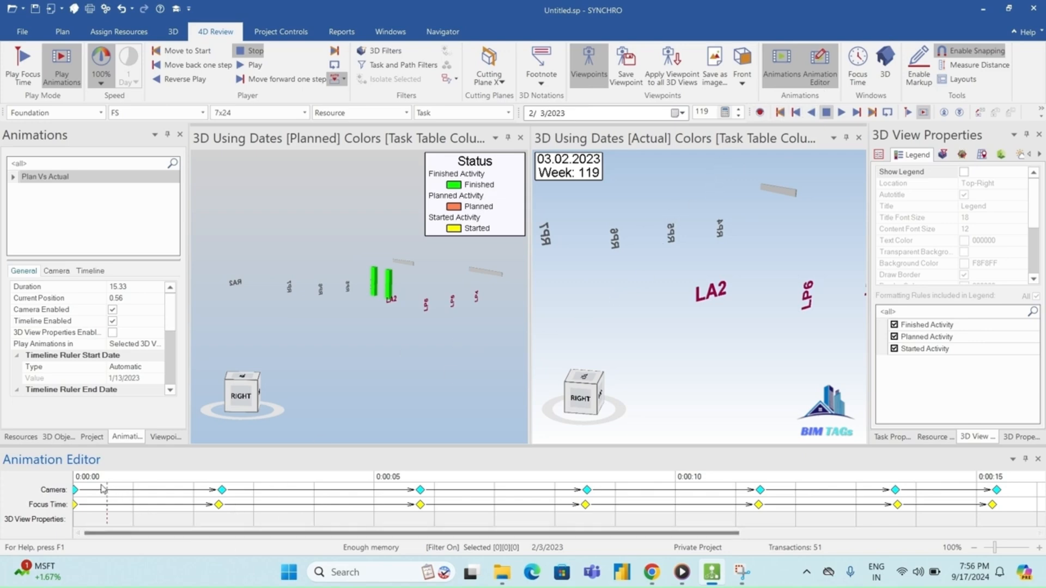
pyautogui.click(80, 478)
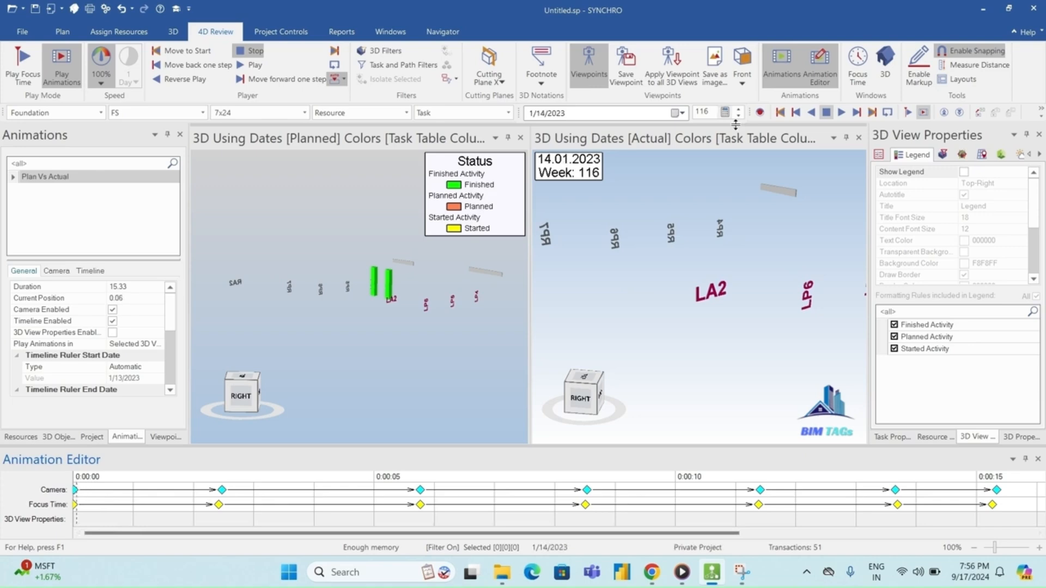
pyautogui.click(74, 482)
pyautogui.click(840, 114)
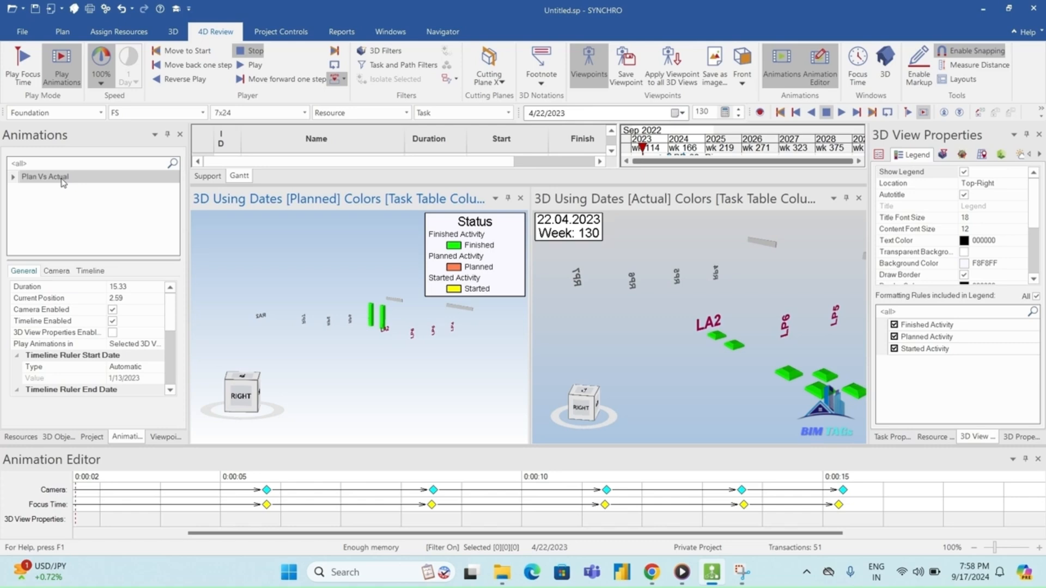
# - Open the export settings for the Plan Vs Actual animation, leaving the image sequence option off
pyautogui.rightClick(63, 181)
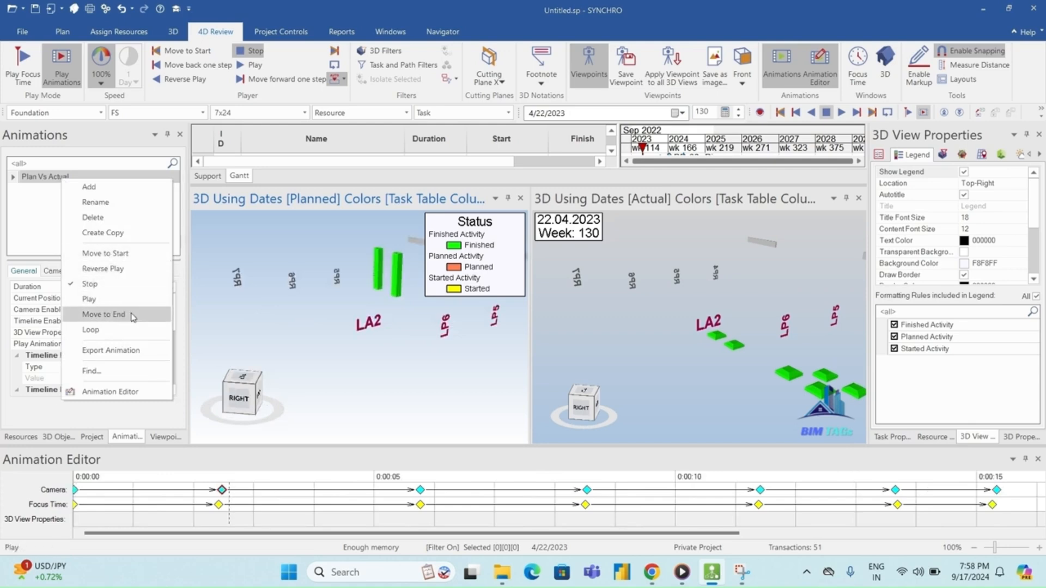
pyautogui.click(138, 351)
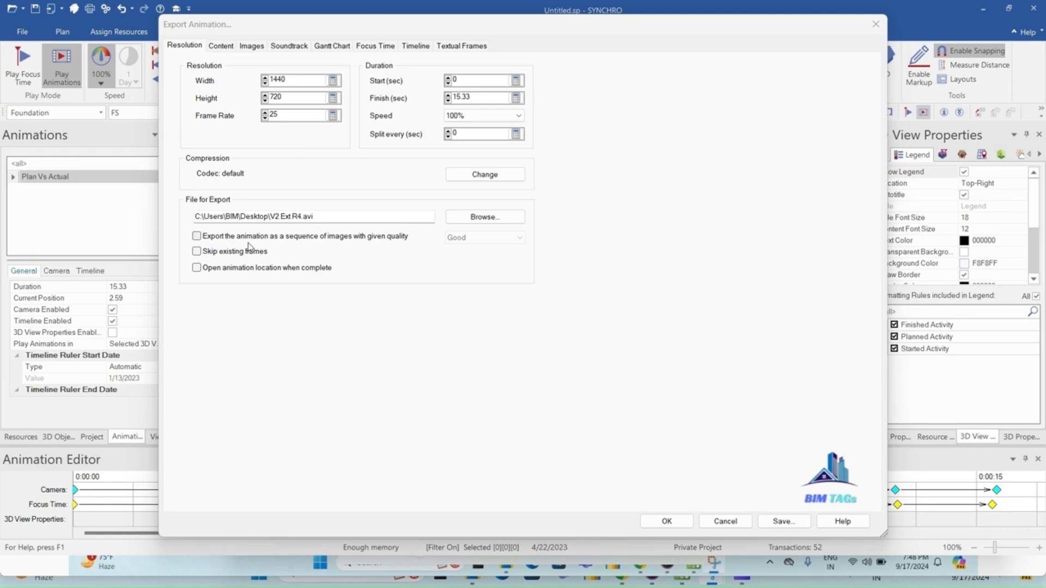
pyautogui.click(197, 236)
pyautogui.click(197, 236)
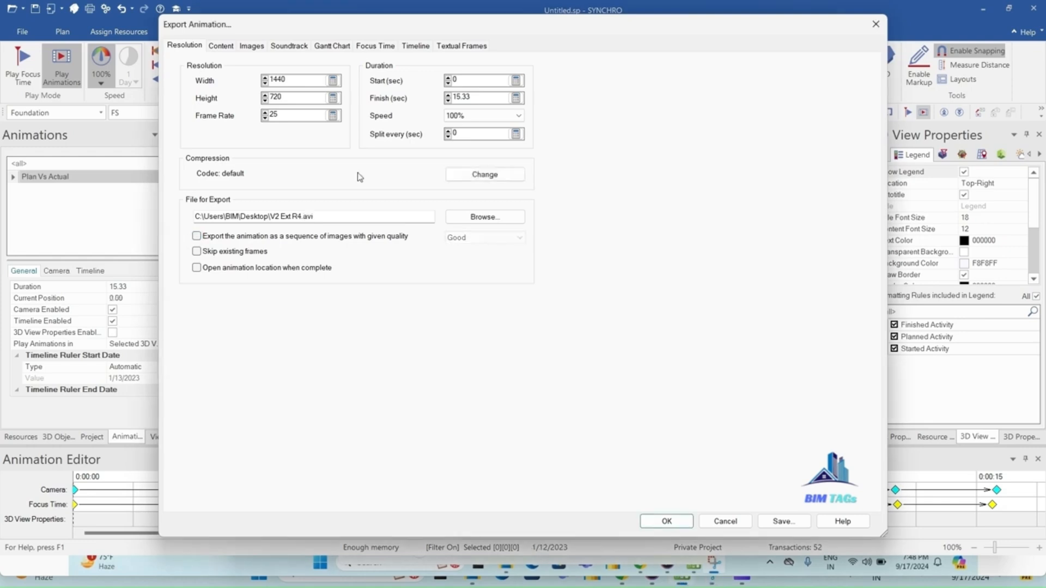
# - Include the Planned and Actual 3D views in the export content, and exclude the synchro_logo.jpg image and Focus Time
pyautogui.click(231, 48)
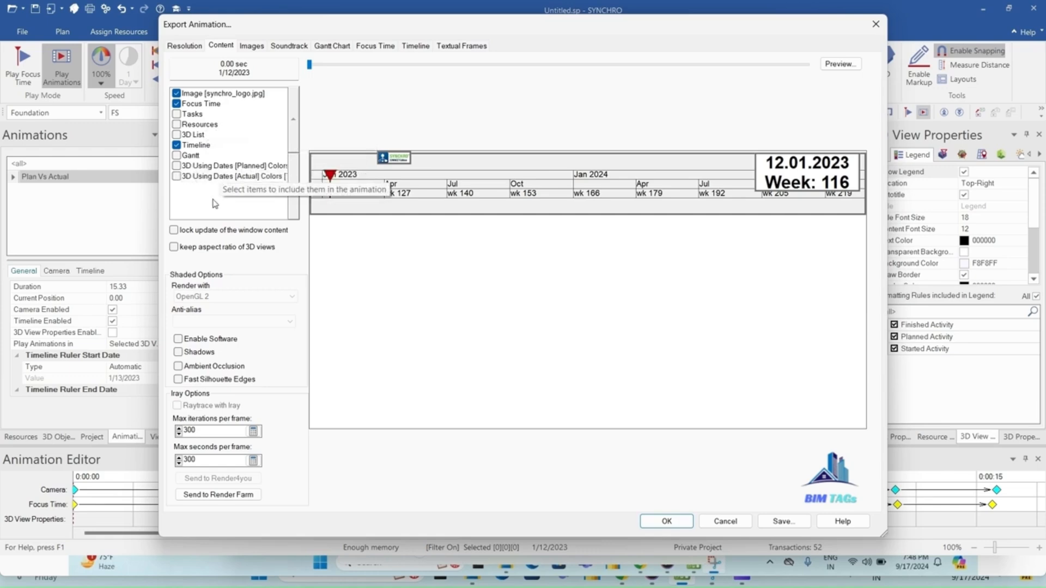
pyautogui.click(177, 177)
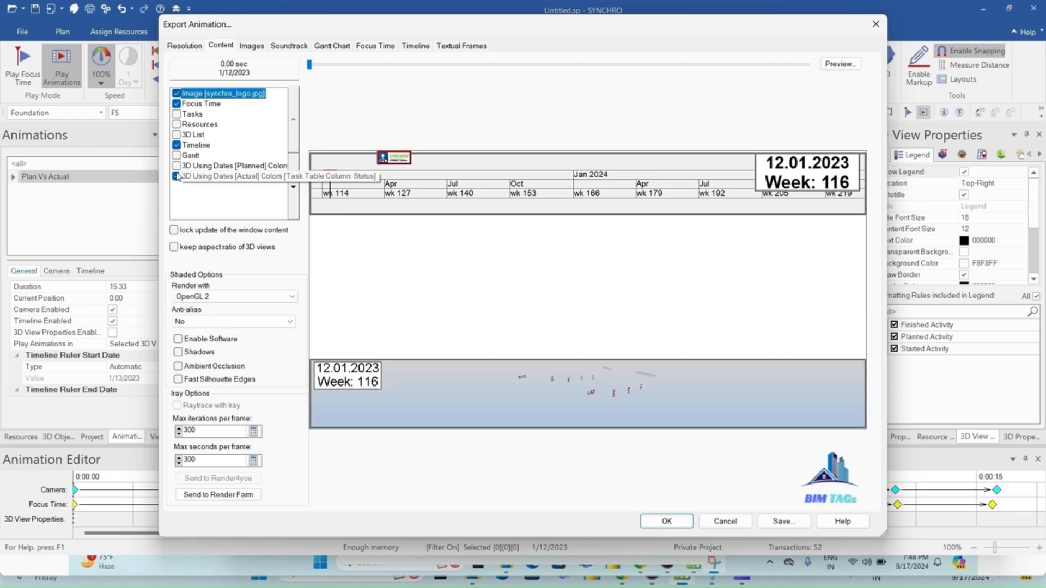
pyautogui.click(176, 166)
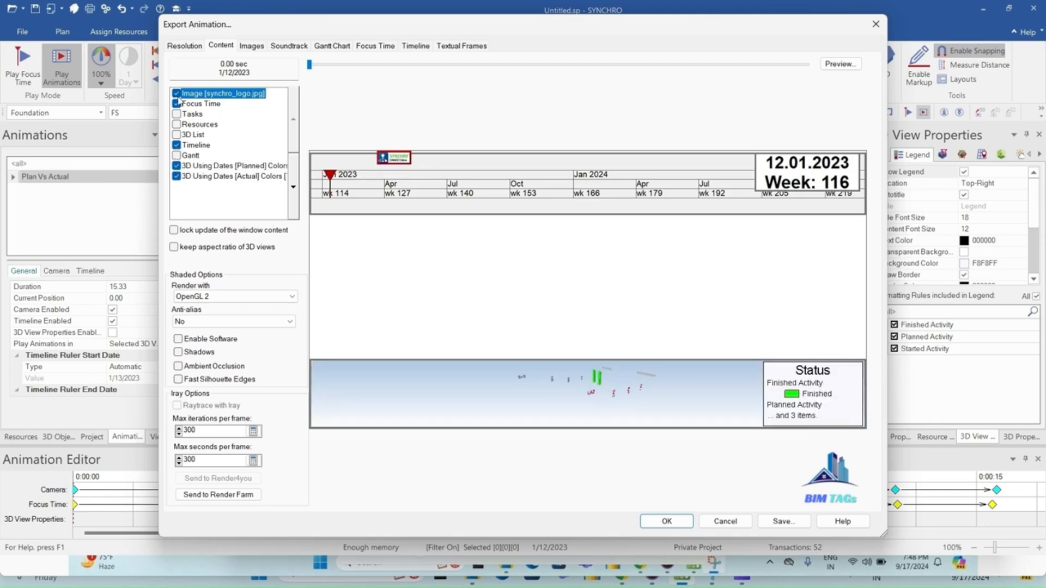
pyautogui.click(176, 94)
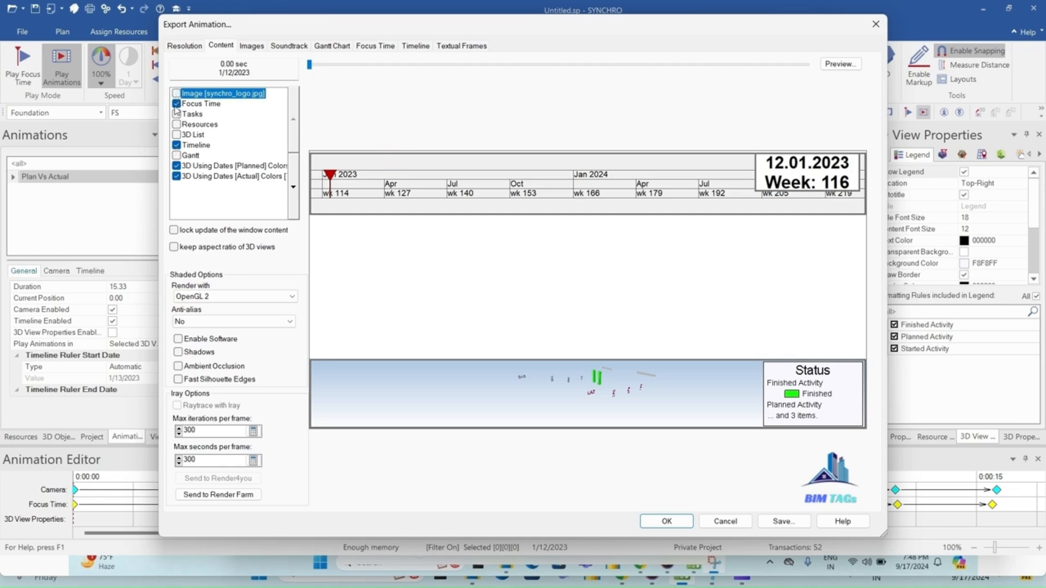
pyautogui.click(177, 104)
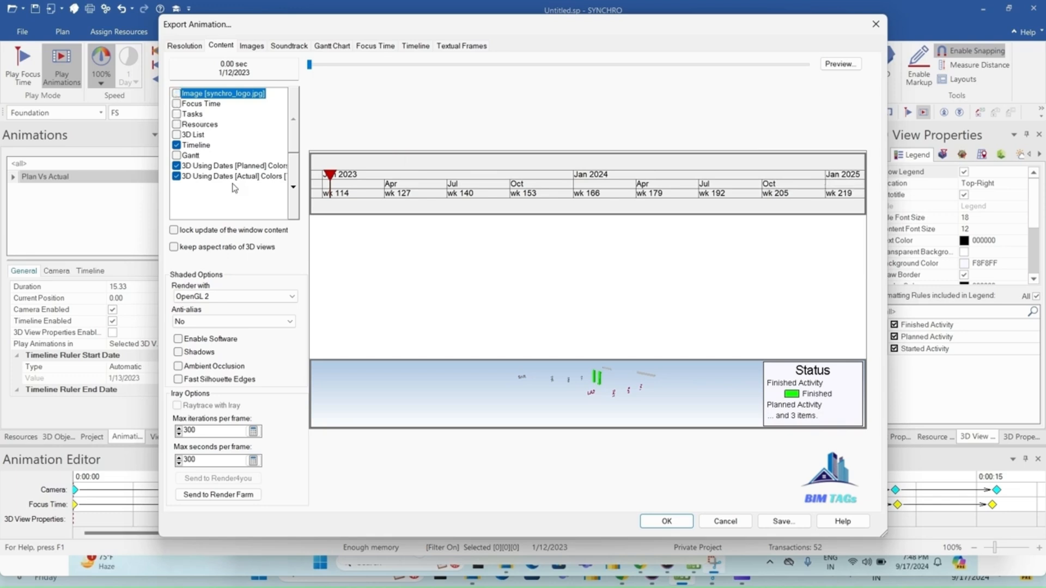
# - Raise the Planned 3D view in the export layout and order it directly above Timeline in the content list
pyautogui.click(234, 166)
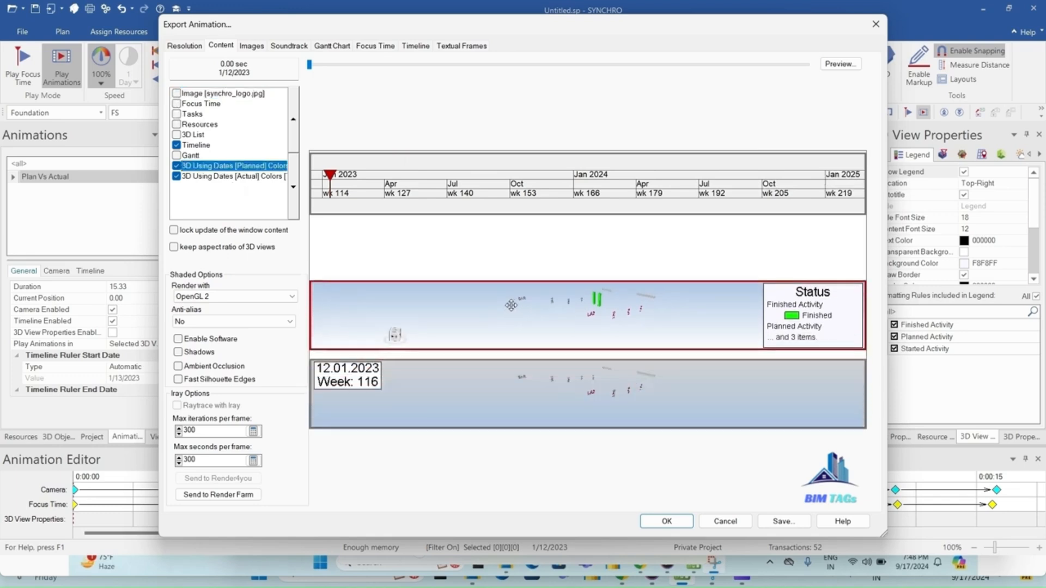
pyautogui.moveTo(511, 305); pyautogui.dragTo(511, 262)
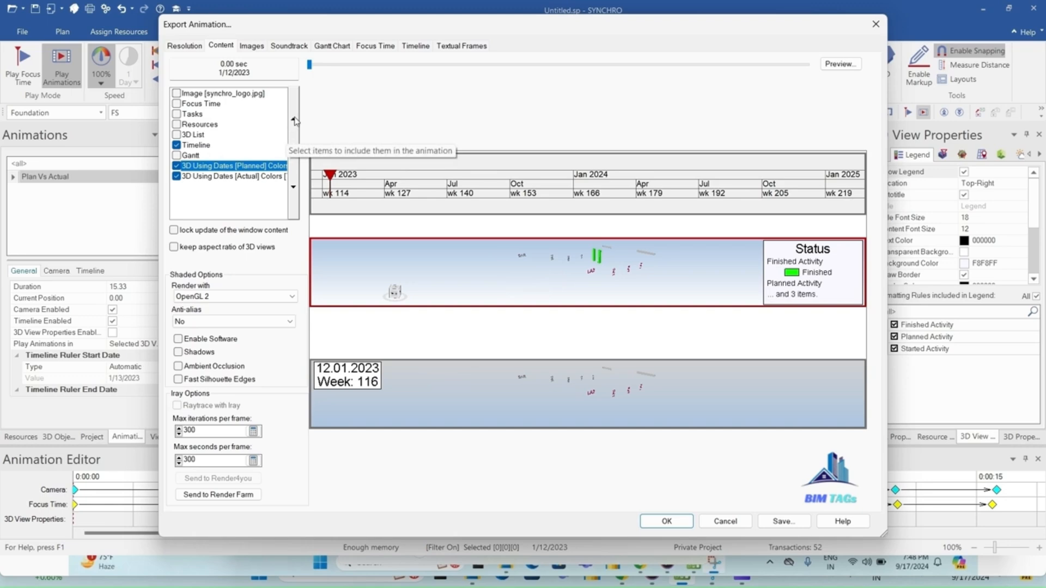
pyautogui.click(294, 120)
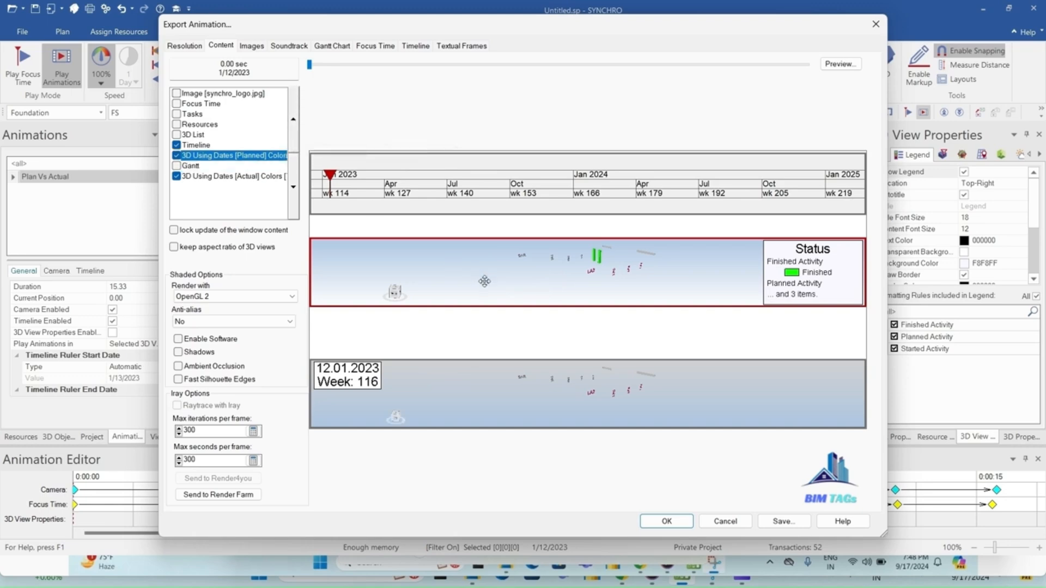
pyautogui.click(293, 124)
pyautogui.click(293, 125)
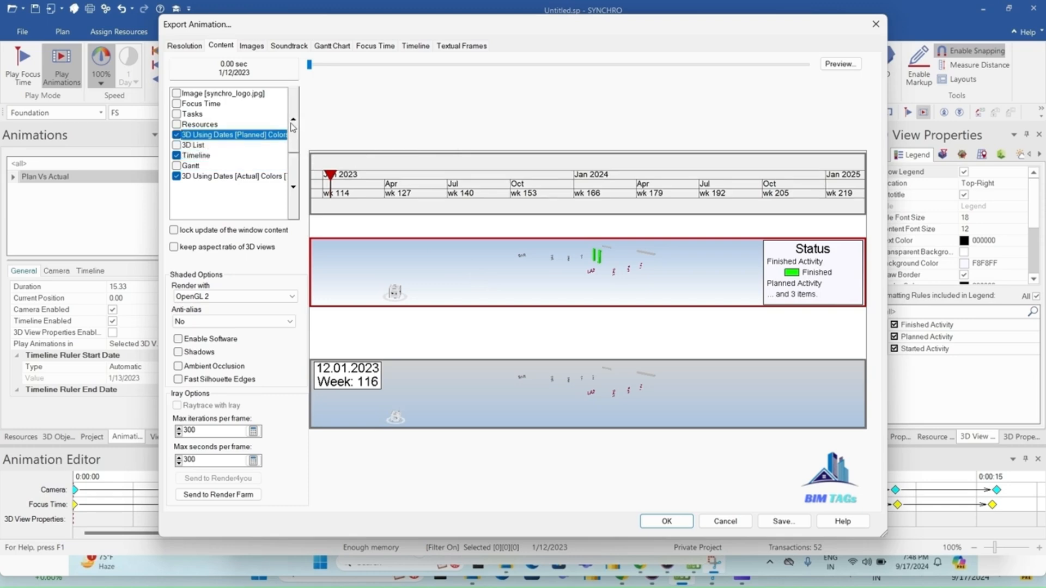
pyautogui.click(293, 187)
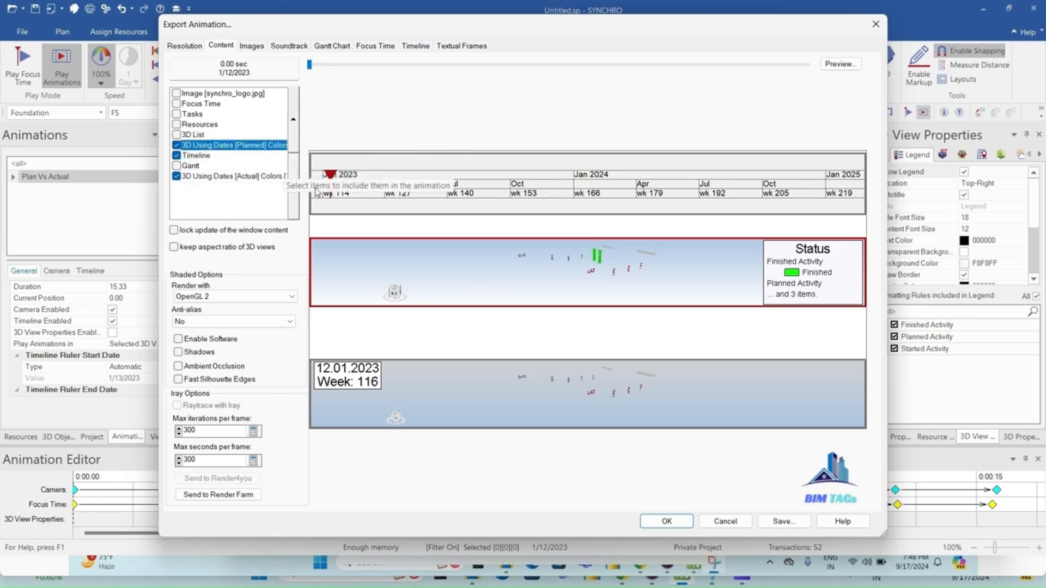
# - Rearrange the export layout so the Planned view comes first, the Actual view sits beneath it and the timeline is lowest
pyautogui.moveTo(455, 262); pyautogui.dragTo(477, 266)
pyautogui.moveTo(475, 195); pyautogui.dragTo(474, 313)
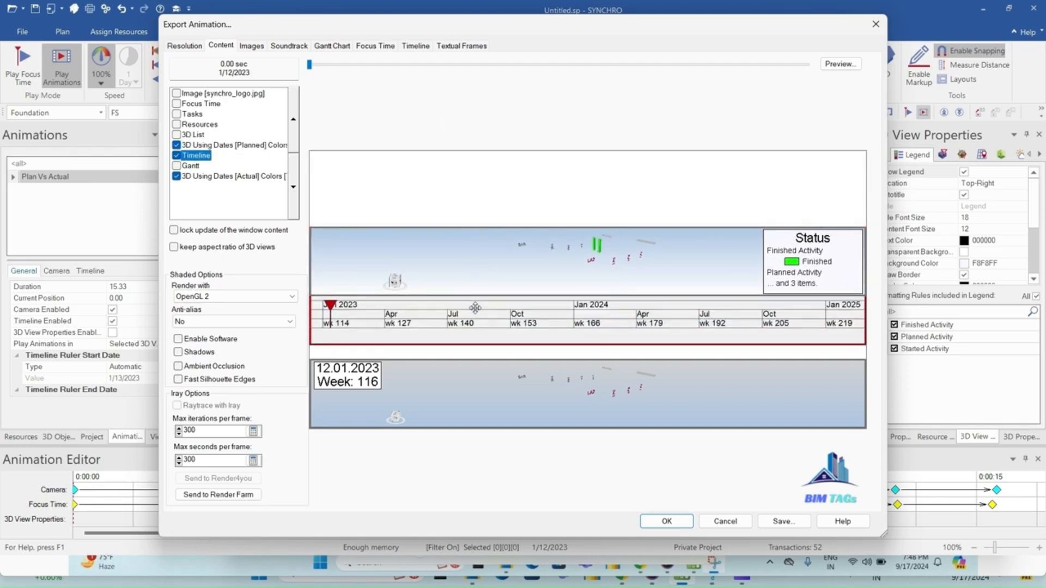
pyautogui.moveTo(480, 247); pyautogui.dragTo(490, 145)
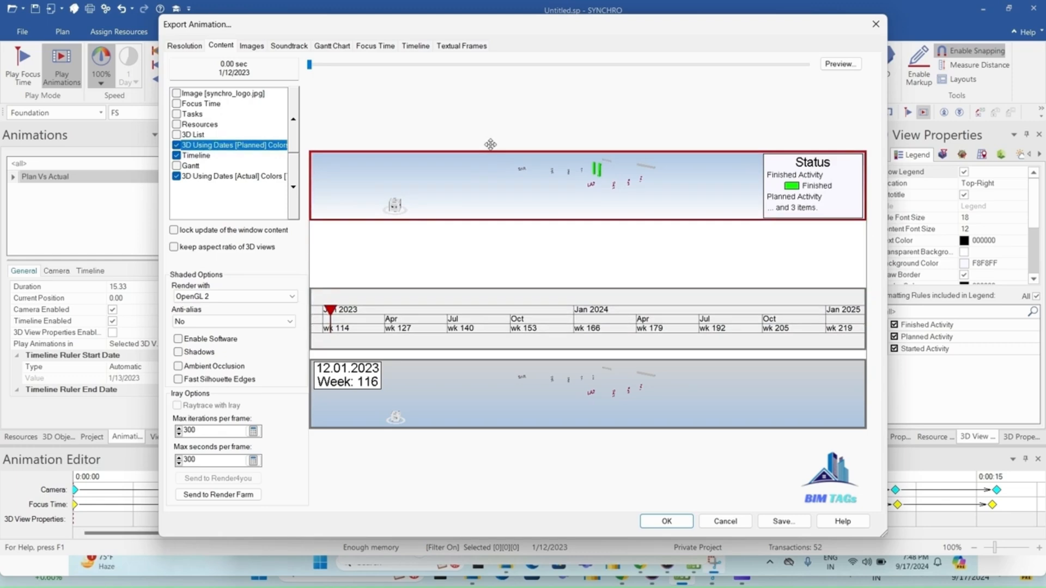
pyautogui.moveTo(467, 398); pyautogui.dragTo(469, 263)
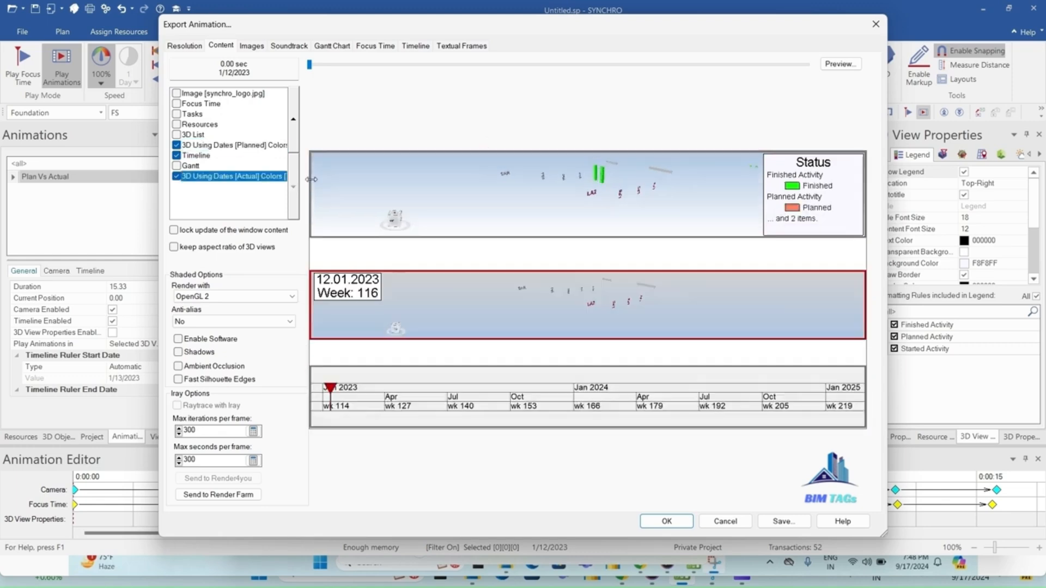
# - Resize and move the Planned and Actual views to sit side by side, each extending down to the timeline
pyautogui.moveTo(311, 216); pyautogui.dragTo(634, 216)
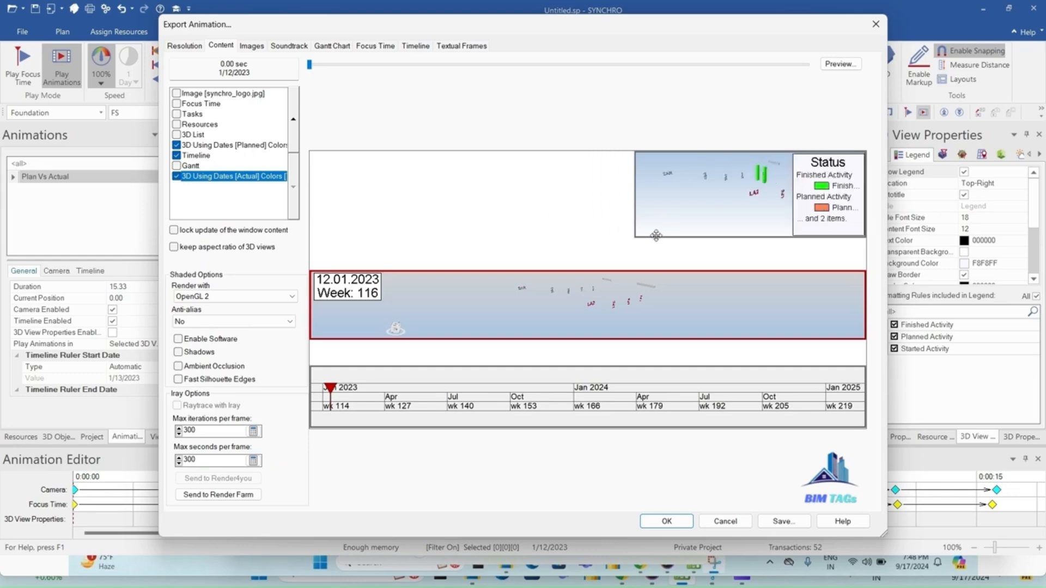
pyautogui.moveTo(689, 204); pyautogui.dragTo(371, 205)
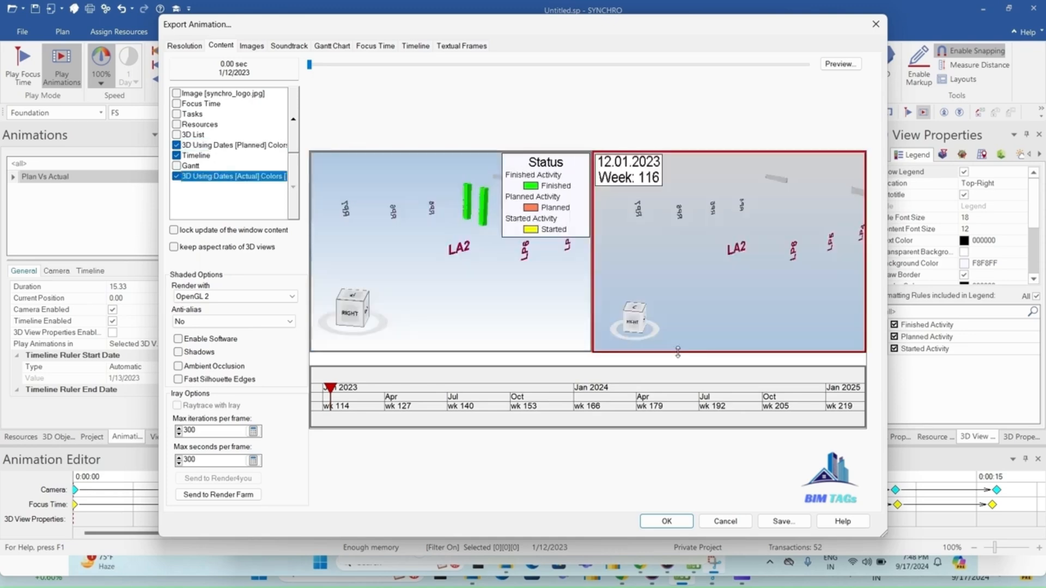
pyautogui.moveTo(678, 352); pyautogui.dragTo(677, 350)
pyautogui.moveTo(526, 352); pyautogui.dragTo(526, 364)
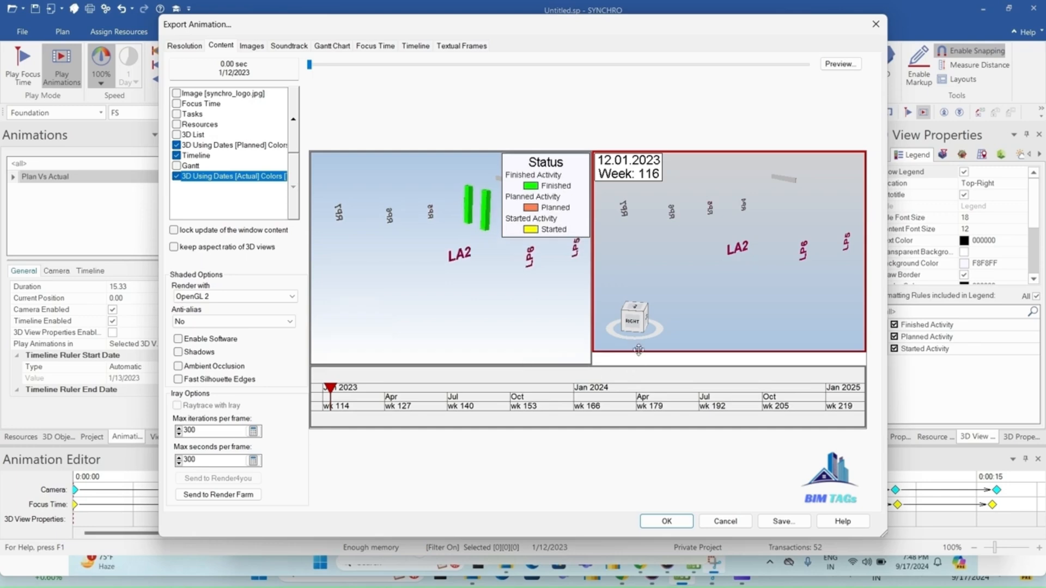
pyautogui.moveTo(675, 350); pyautogui.dragTo(674, 370)
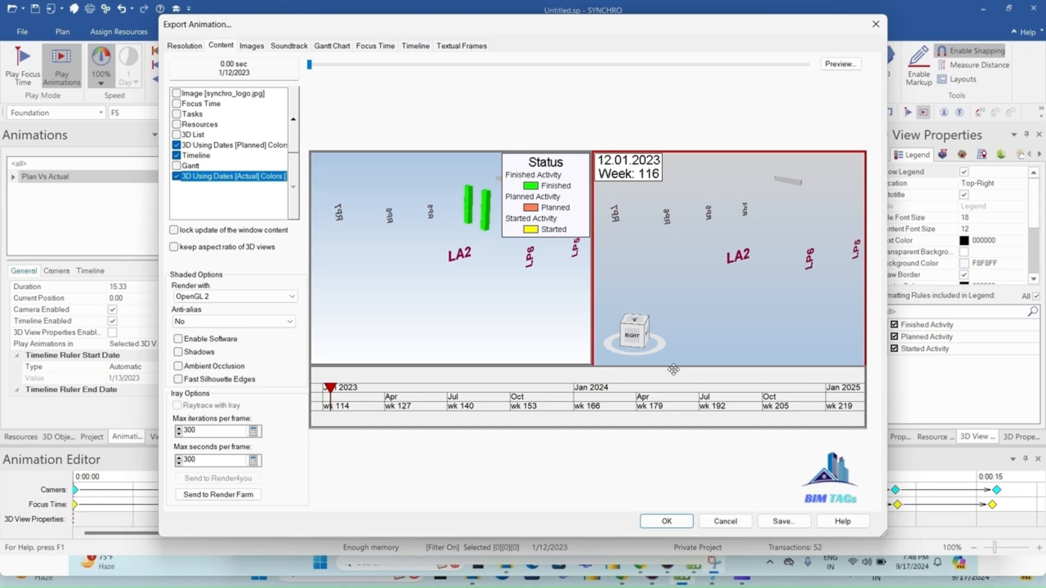
# - Define a textual frame for the export with type Text and the content "Planned"
pyautogui.moveTo(742, 572)
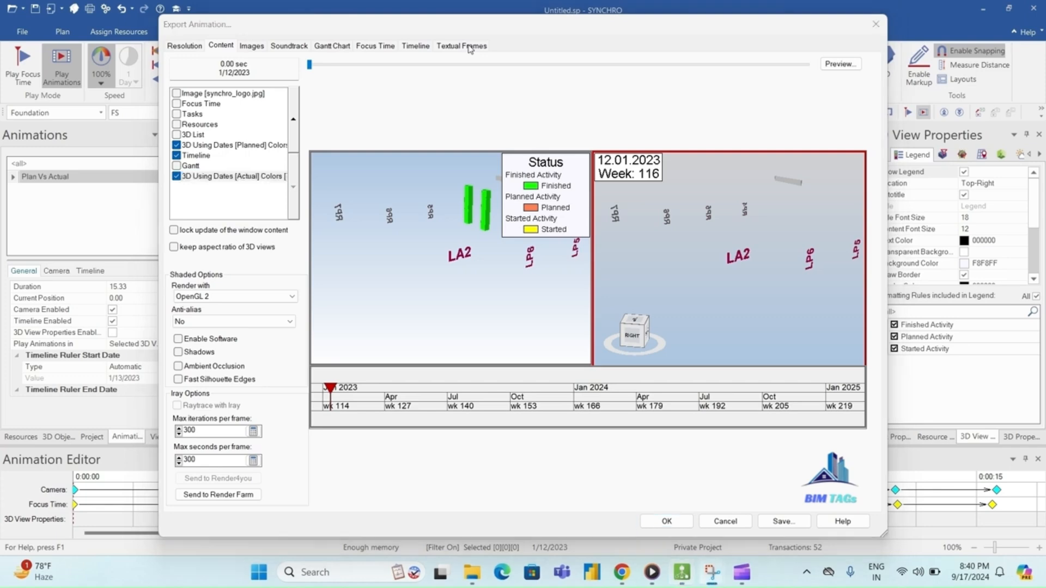
pyautogui.click(468, 47)
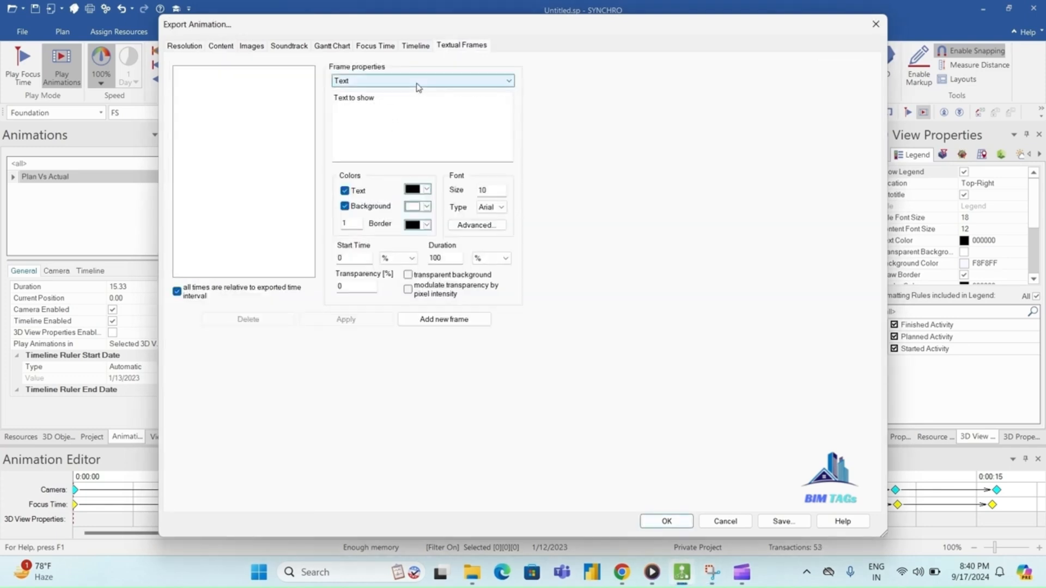
pyautogui.click(510, 82)
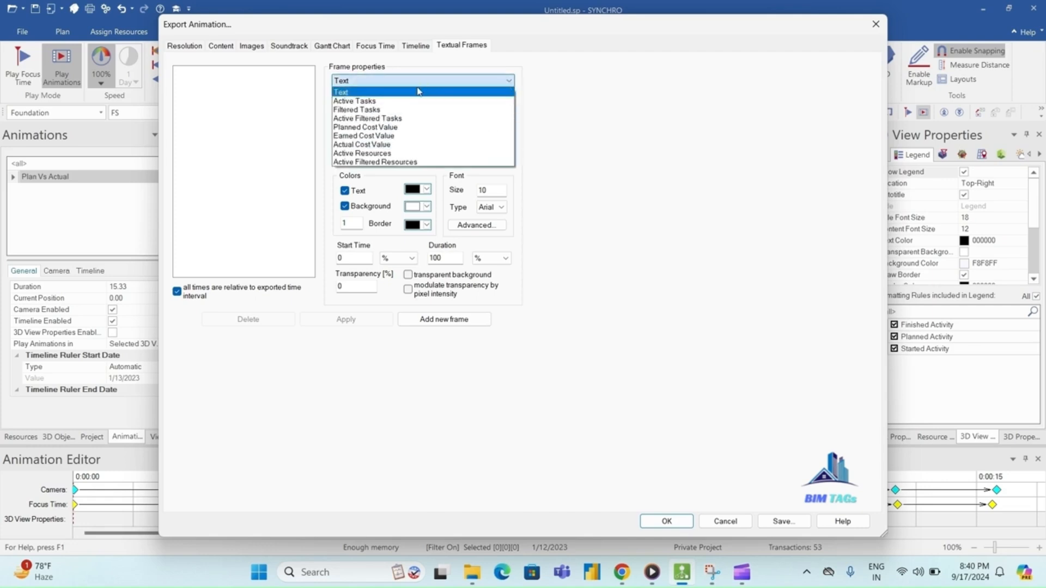
pyautogui.click(418, 91)
pyautogui.click(405, 98)
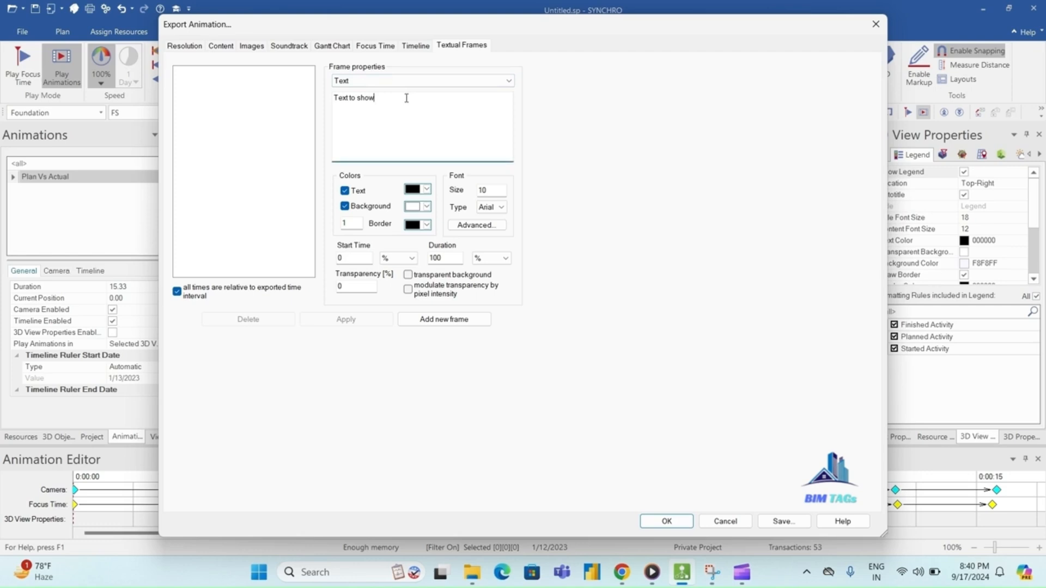
pyautogui.moveTo(383, 103); pyautogui.dragTo(332, 101)
pyautogui.write('Planned')
# - Give the Planned text frame font size 14 and a pale yellow background, and add it to the export
pyautogui.doubleClick(481, 190)
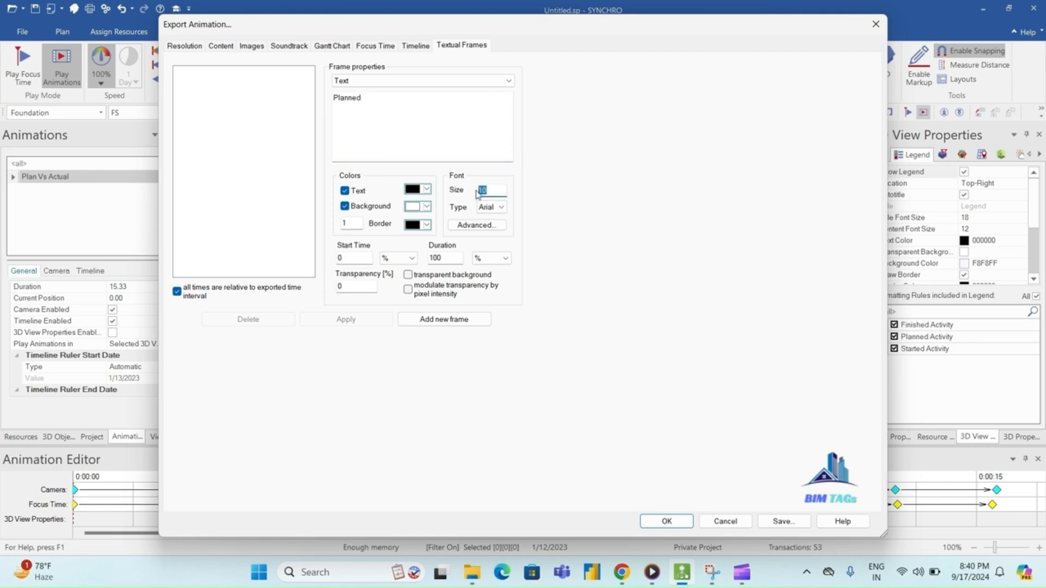
pyautogui.write('14')
pyautogui.click(427, 211)
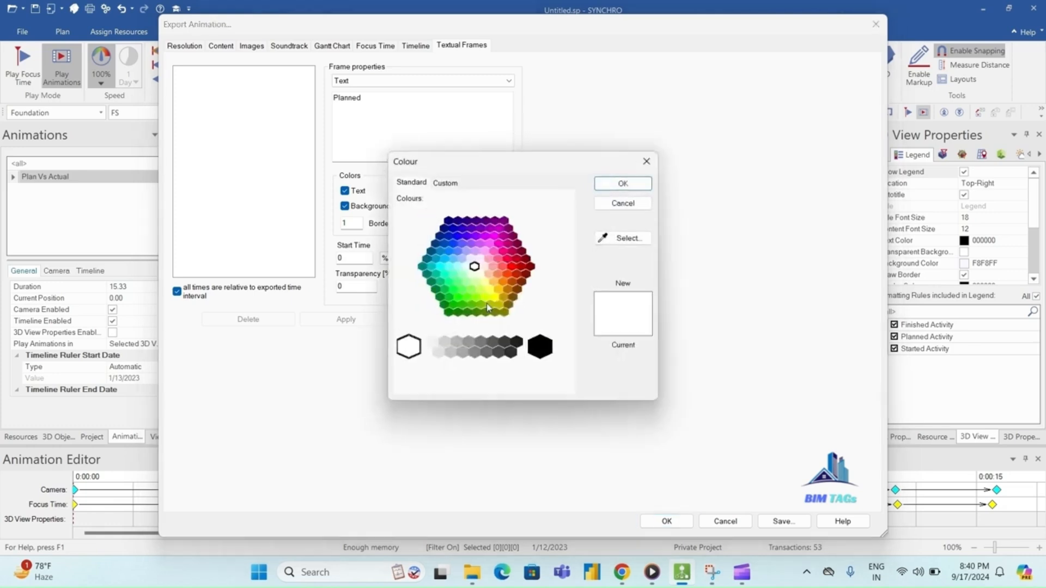
pyautogui.click(485, 283)
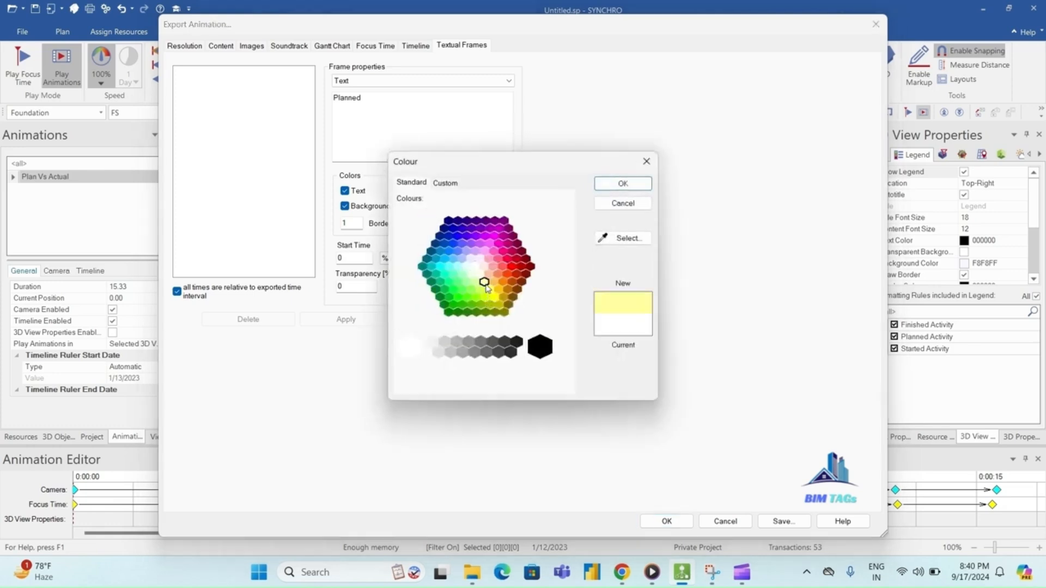
pyautogui.click(619, 183)
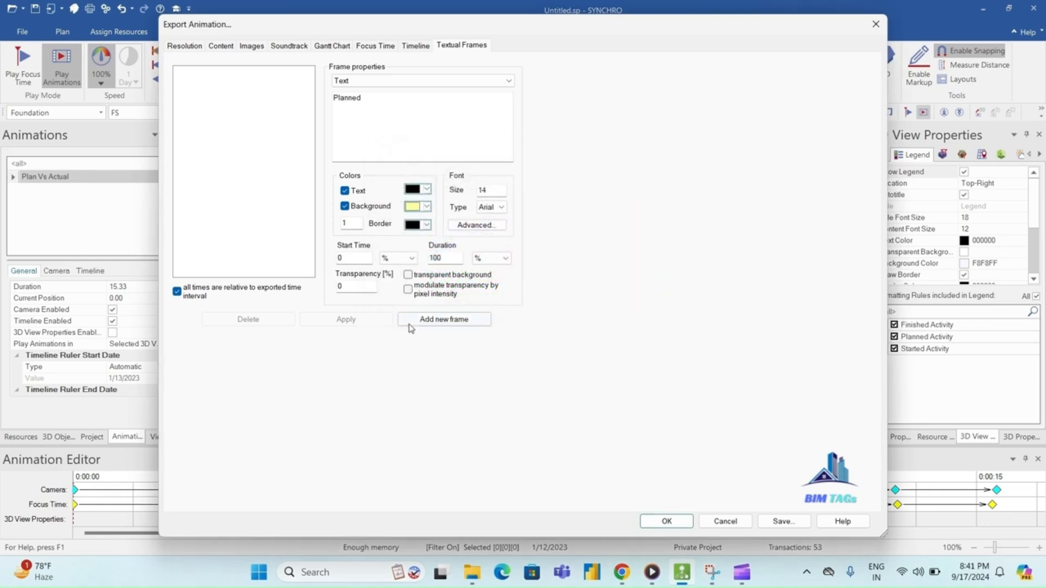
pyautogui.click(427, 321)
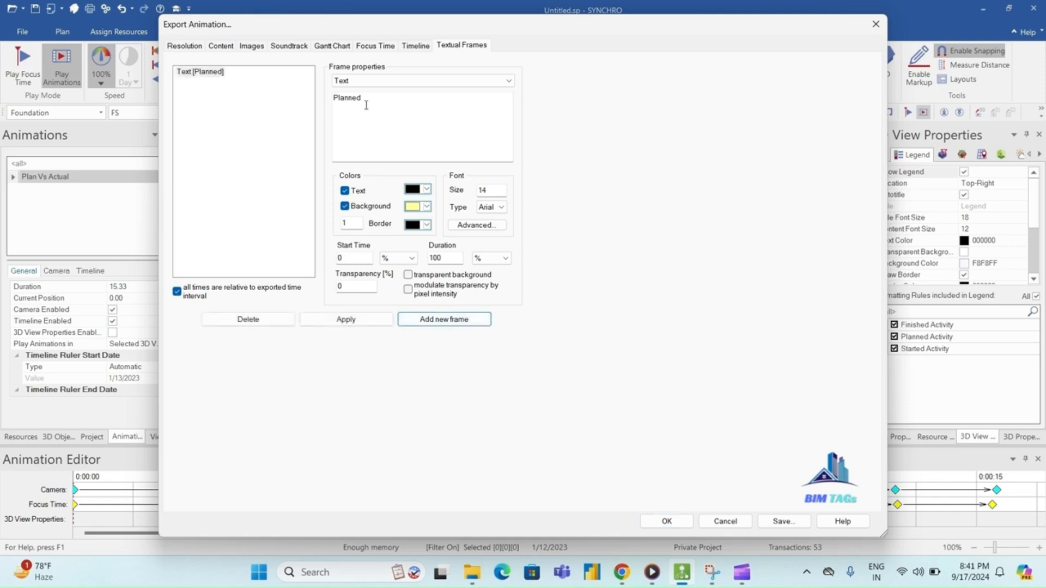
# - Add a second textual frame reading "Actual" with the same formatting and apply it
pyautogui.moveTo(364, 103); pyautogui.dragTo(336, 100)
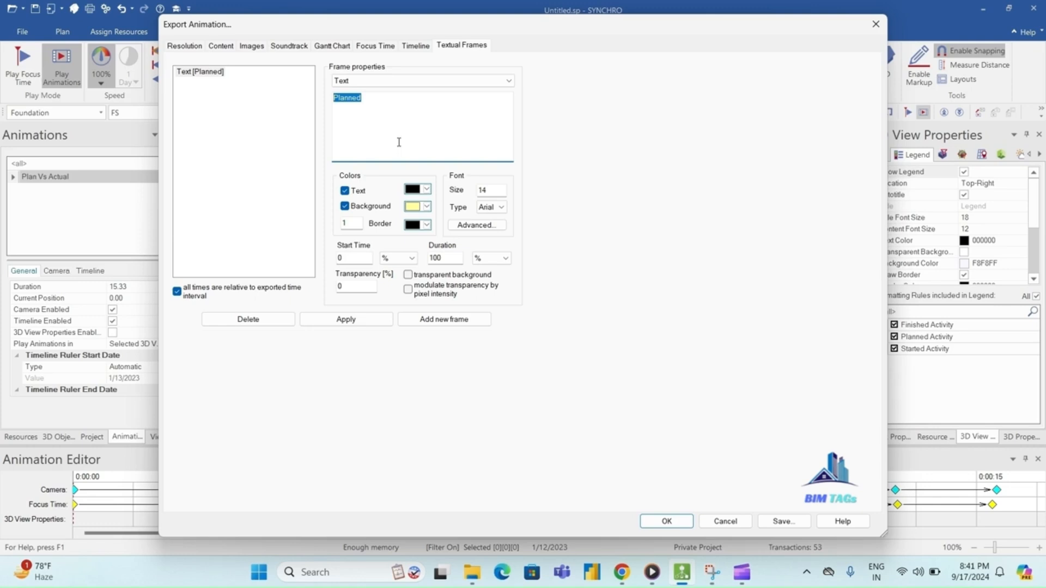
pyautogui.write('Actual')
pyautogui.click(451, 319)
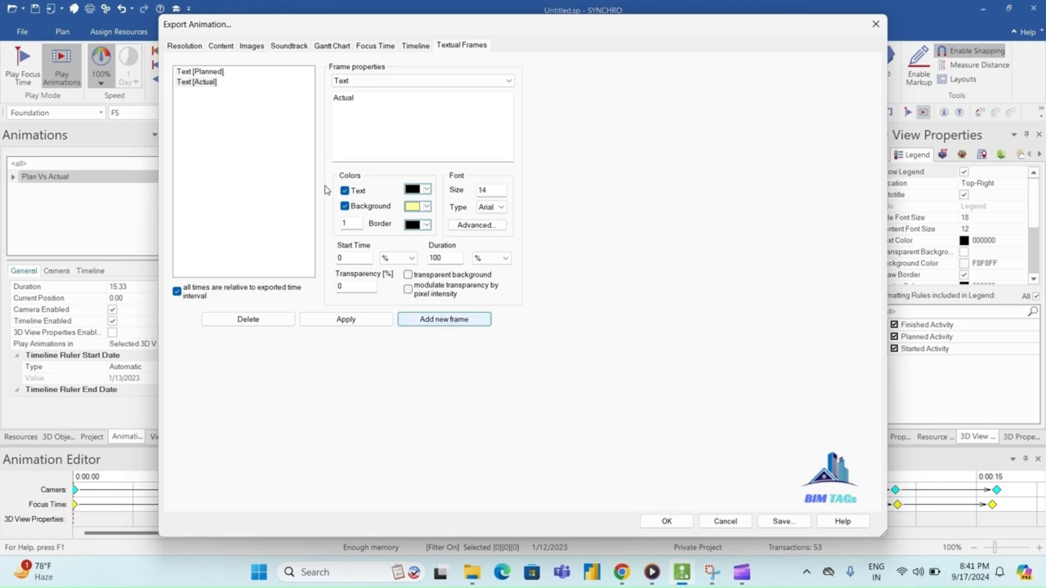
pyautogui.click(358, 320)
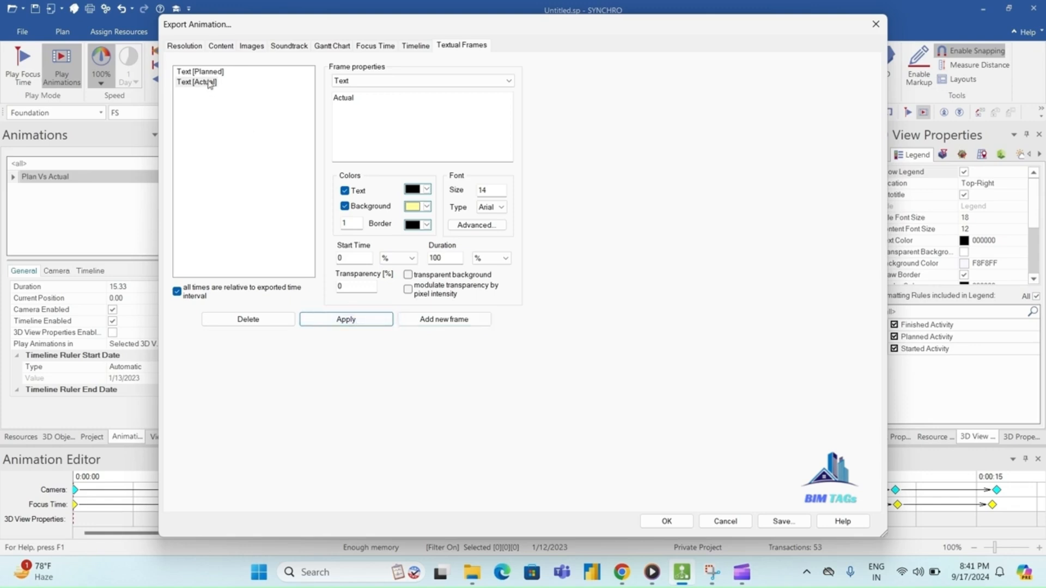
# - Include the Planned text frame in the export content and raise it above the two 3D views in the stacking order
pyautogui.click(226, 47)
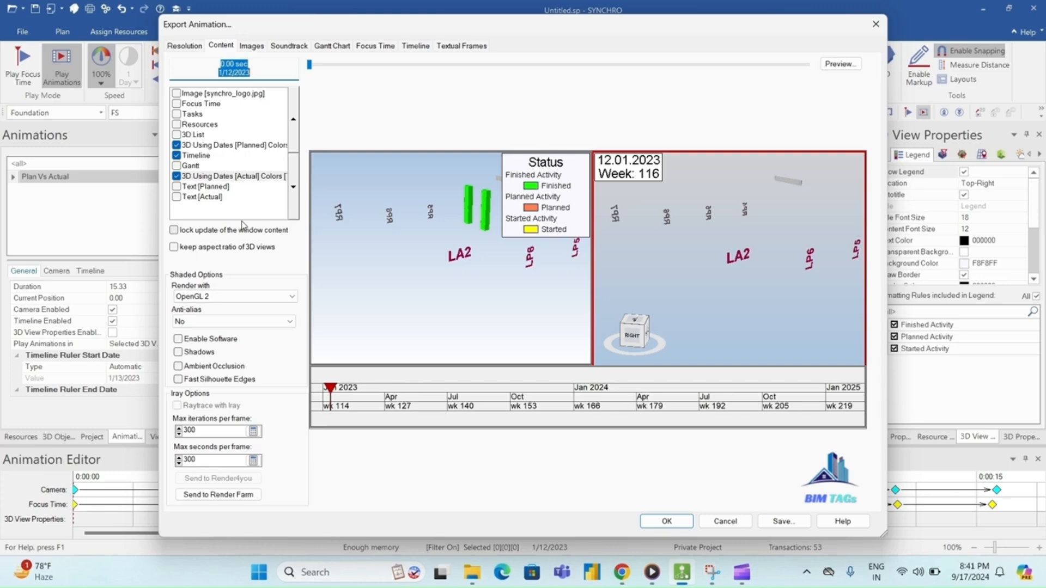
pyautogui.click(177, 187)
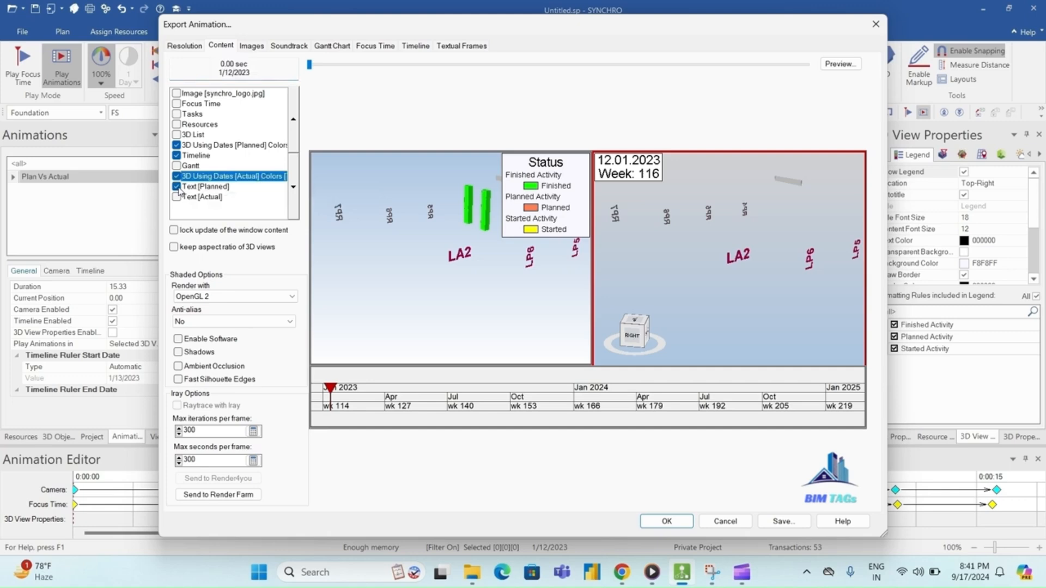
pyautogui.click(293, 119)
pyautogui.click(294, 120)
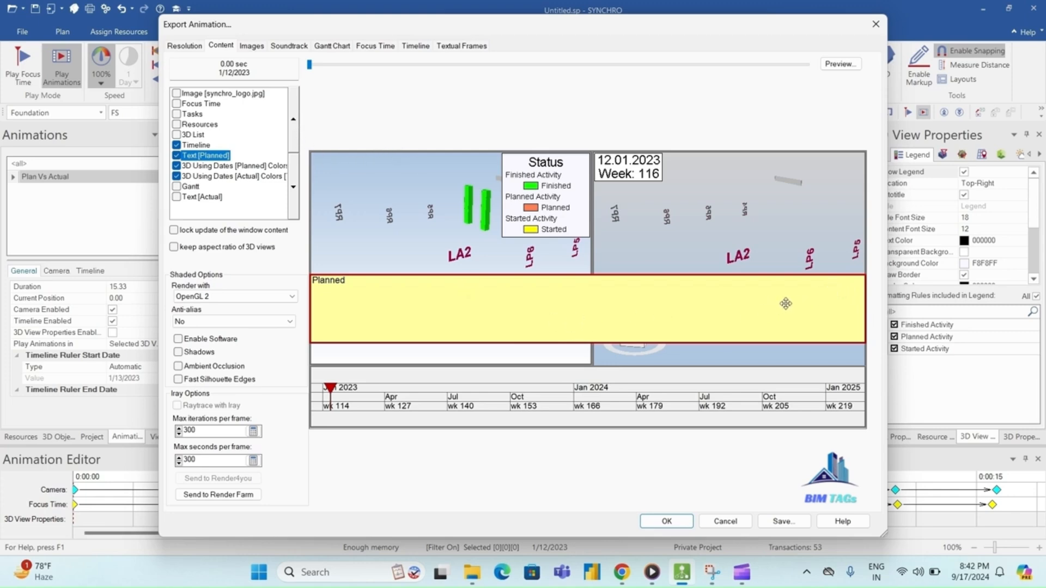
# - Shrink the Planned text frame to a small label and place it in the lower-left corner of the Planned view
pyautogui.moveTo(864, 306); pyautogui.dragTo(425, 306)
pyautogui.moveTo(363, 310); pyautogui.dragTo(428, 324)
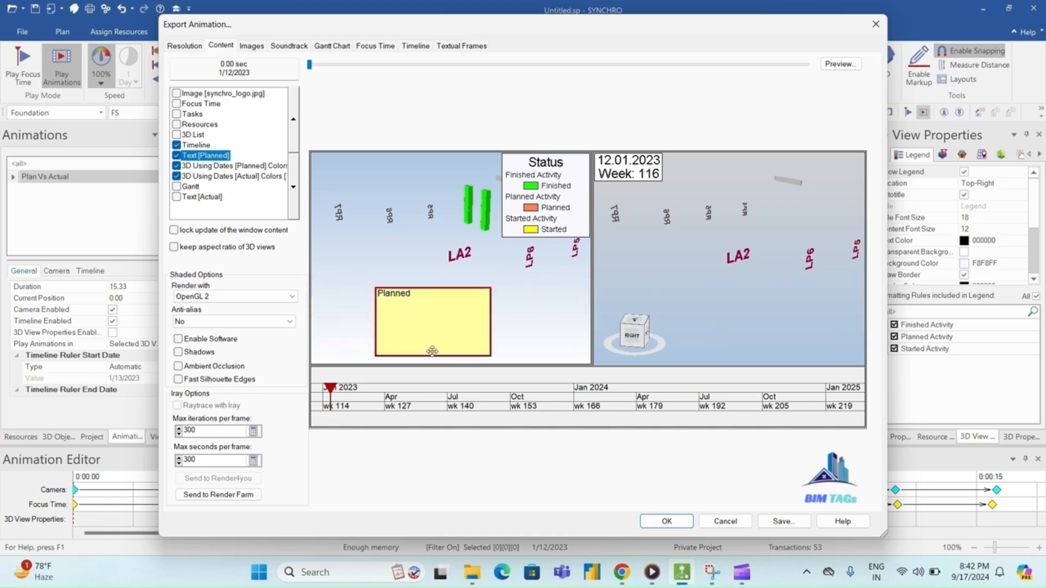
pyautogui.moveTo(490, 313); pyautogui.dragTo(416, 313)
pyautogui.moveTo(396, 356); pyautogui.dragTo(403, 312)
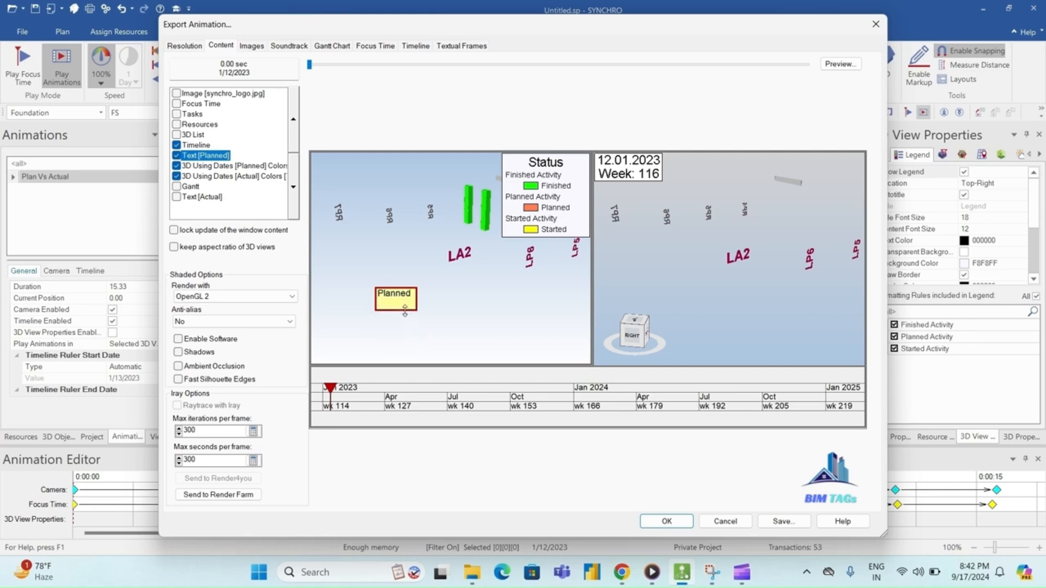
pyautogui.moveTo(404, 310); pyautogui.dragTo(339, 357)
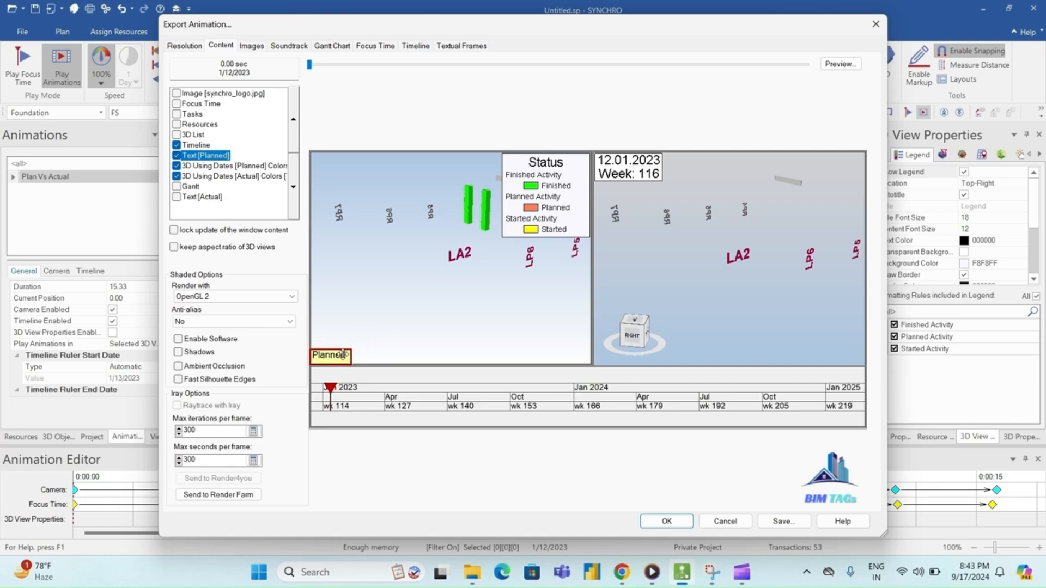
# - Move the Planned label to the upper-left corner of the Planned view
pyautogui.click(425, 332)
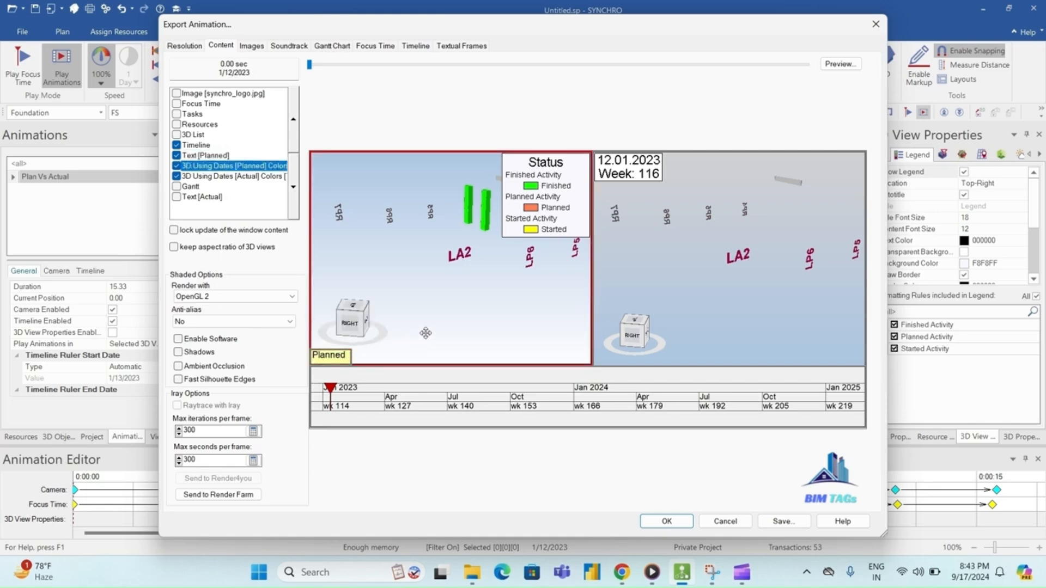
pyautogui.click(330, 358)
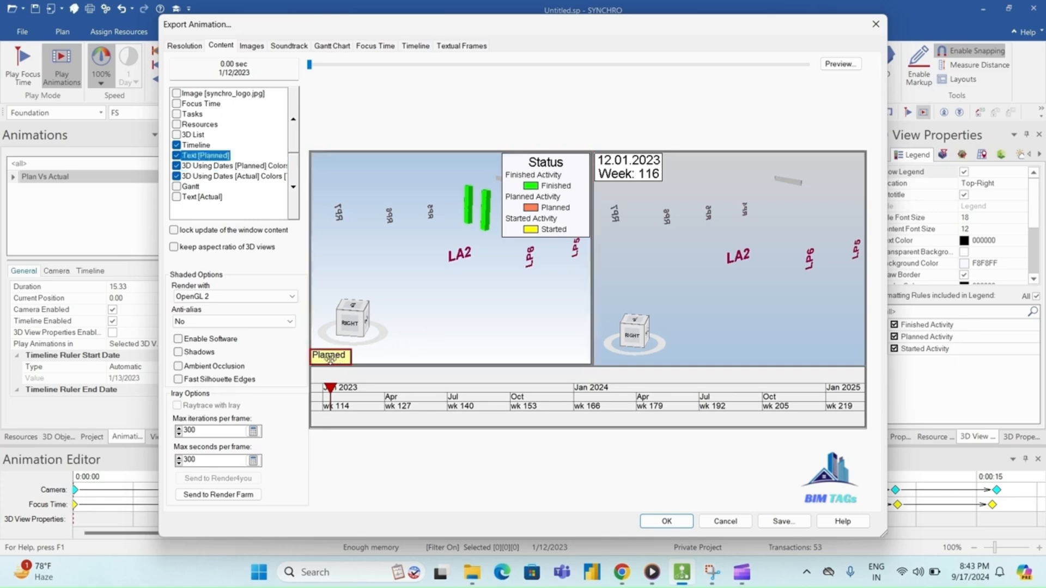
pyautogui.moveTo(331, 358); pyautogui.dragTo(333, 158)
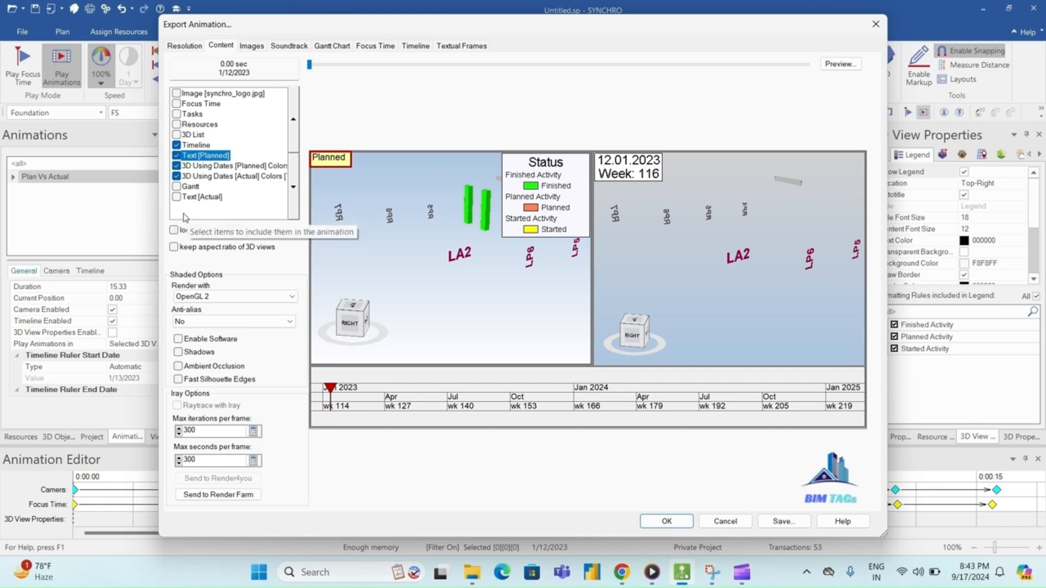
# - Include the Actual text frame in the export content and raise both text frames above the timeline and 3D views
pyautogui.click(177, 197)
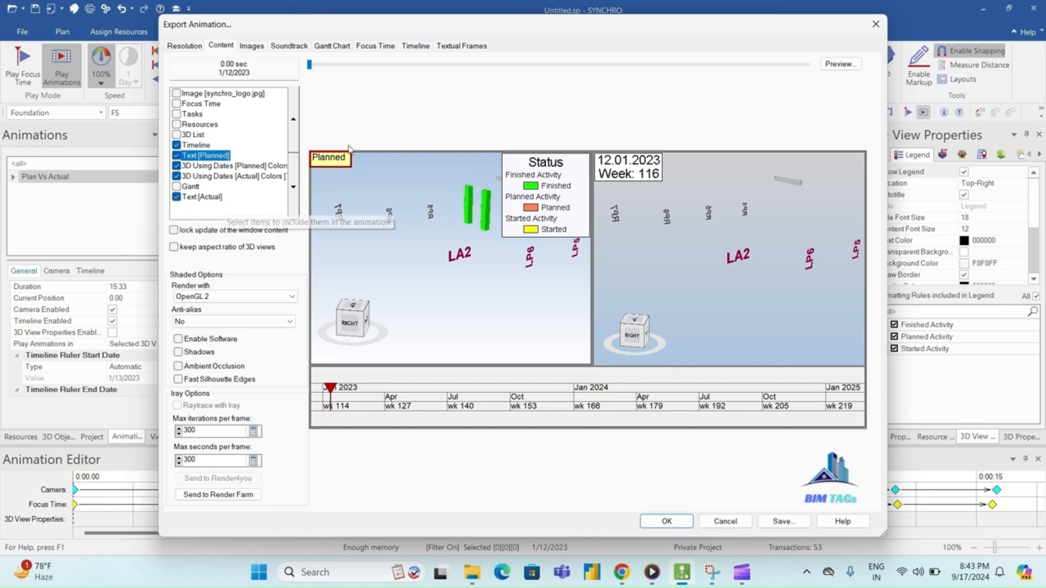
pyautogui.click(296, 124)
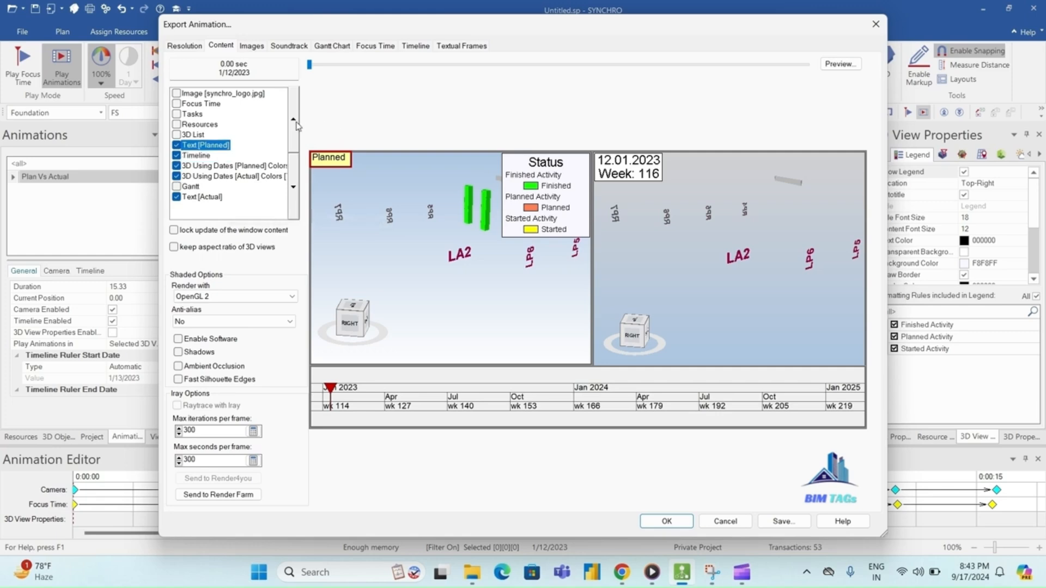
pyautogui.press('Down')
pyautogui.press('Down')
pyautogui.press('Down')
pyautogui.press('Down')
pyautogui.press('Down')
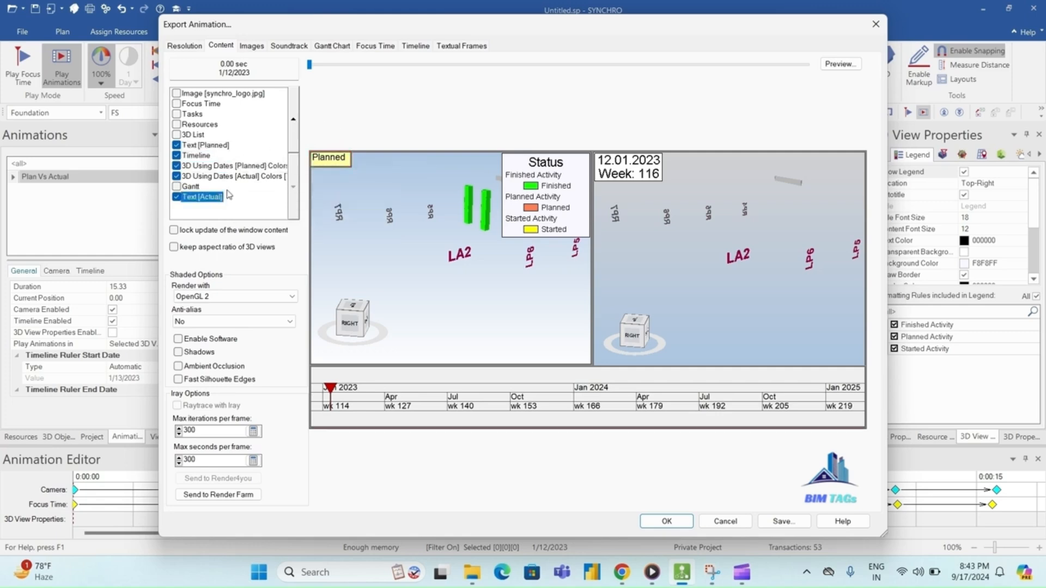
pyautogui.click(296, 121)
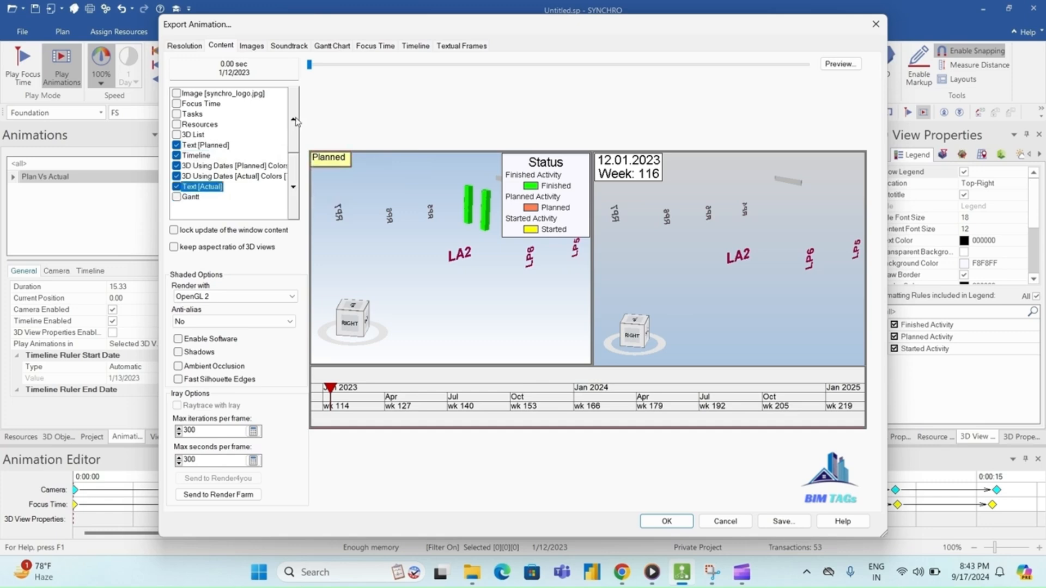
pyautogui.click(295, 121)
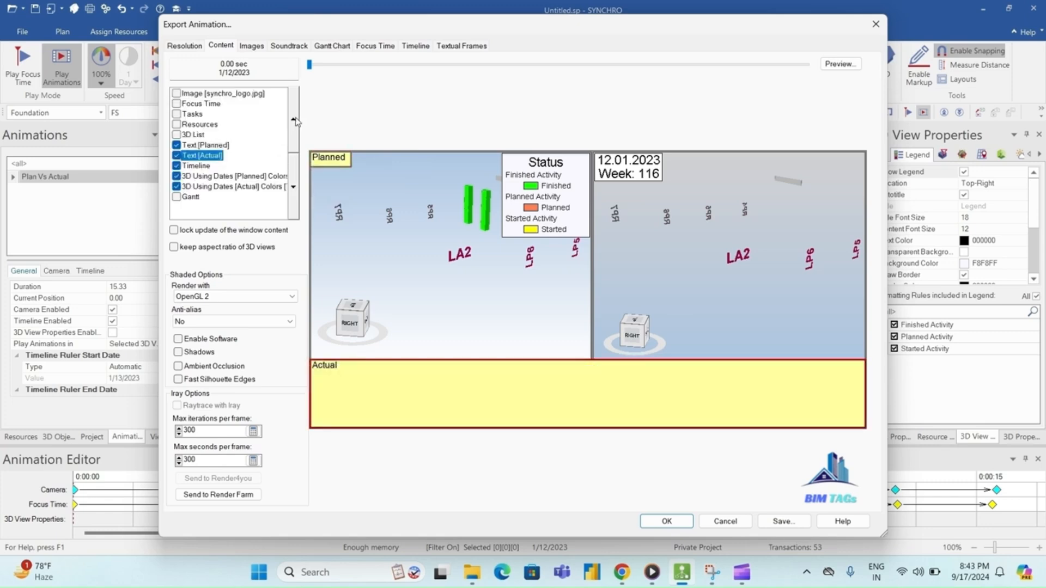
# - Shrink the Actual text frame to a small label and place it in the upper-right corner of the Actual view
pyautogui.moveTo(489, 385); pyautogui.dragTo(484, 300)
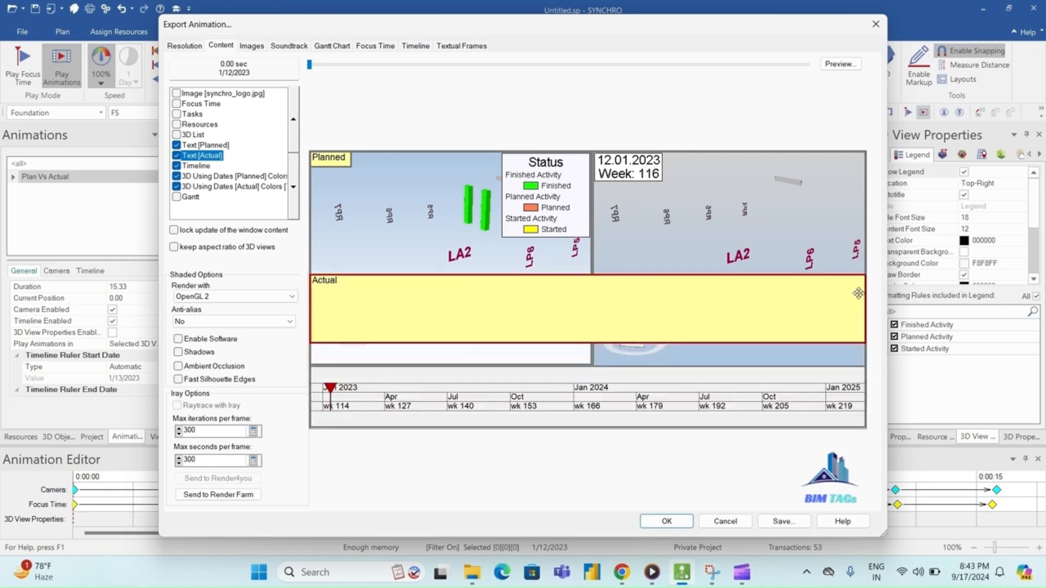
pyautogui.moveTo(855, 294); pyautogui.dragTo(347, 303)
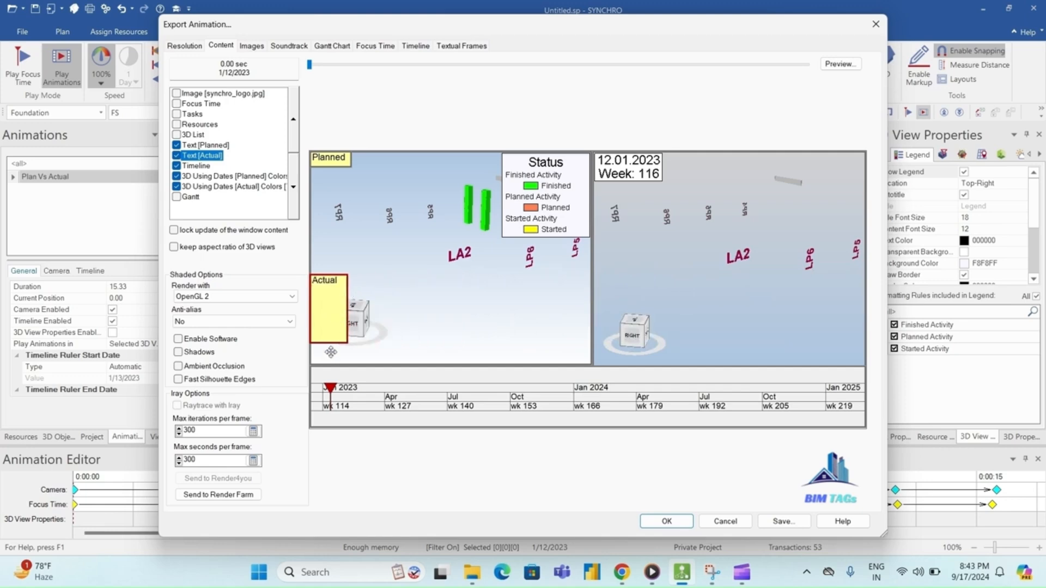
pyautogui.moveTo(331, 343); pyautogui.dragTo(332, 290)
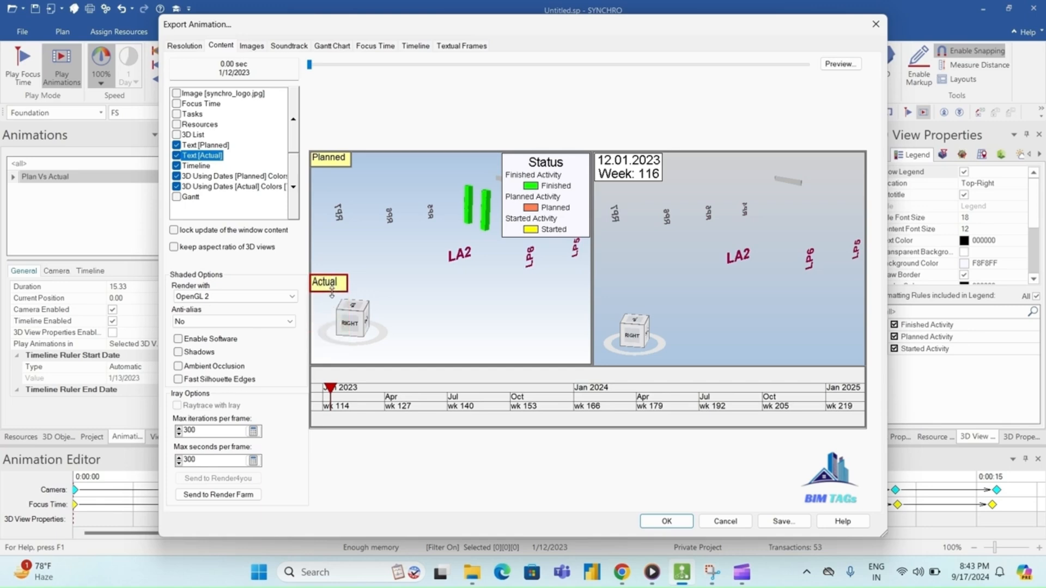
pyautogui.moveTo(329, 281); pyautogui.dragTo(846, 161)
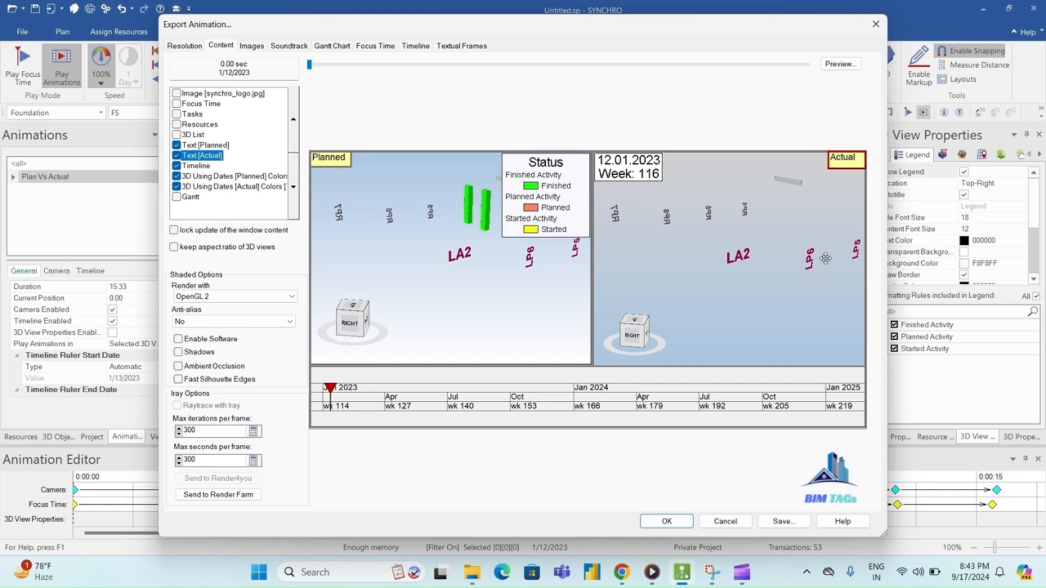
pyautogui.click(675, 271)
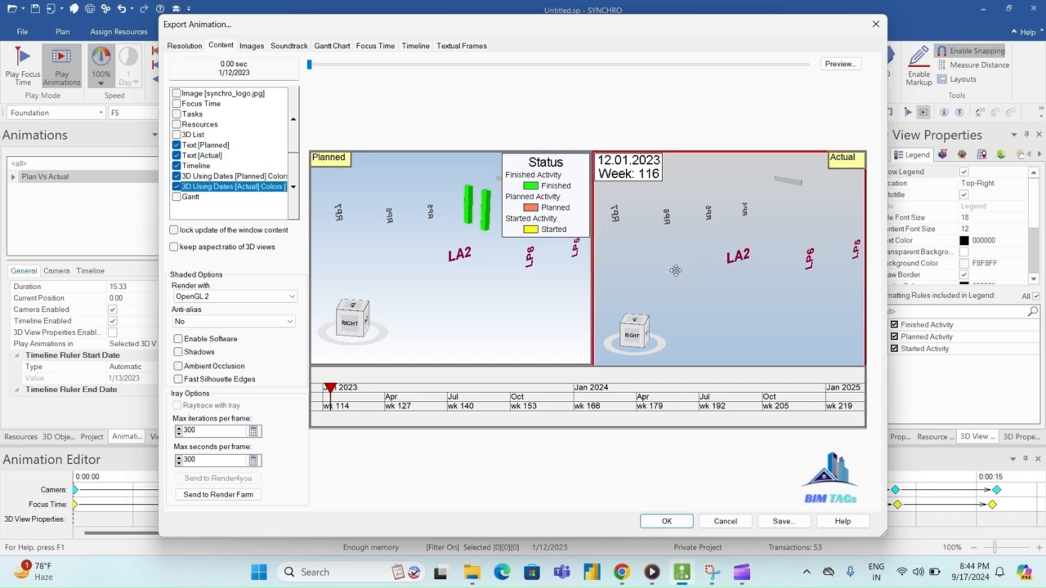
# - Review the image, soundtrack, Gantt chart, focus time and timeline settings of the animation export
pyautogui.click(252, 46)
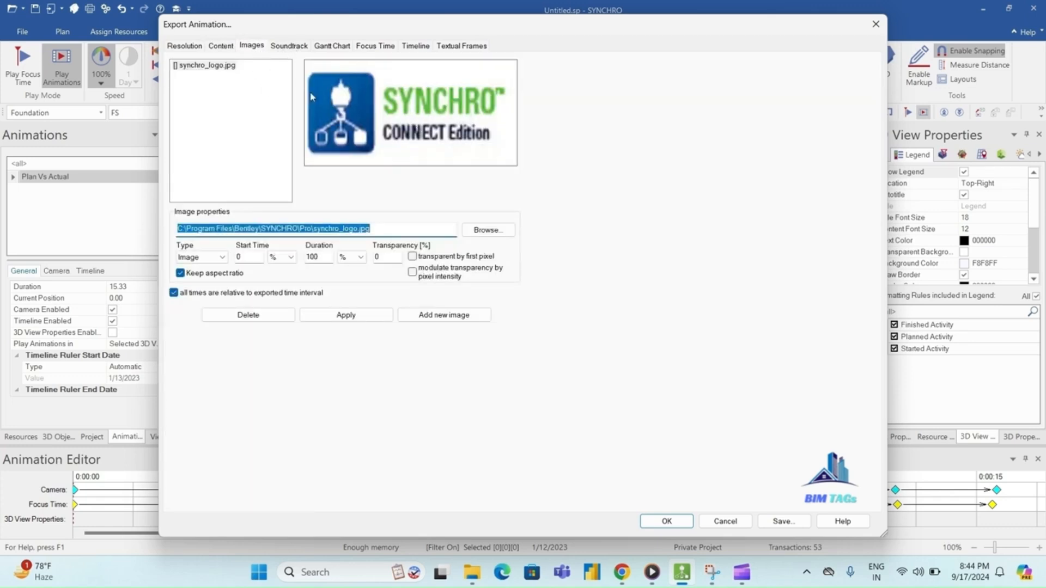
pyautogui.click(301, 48)
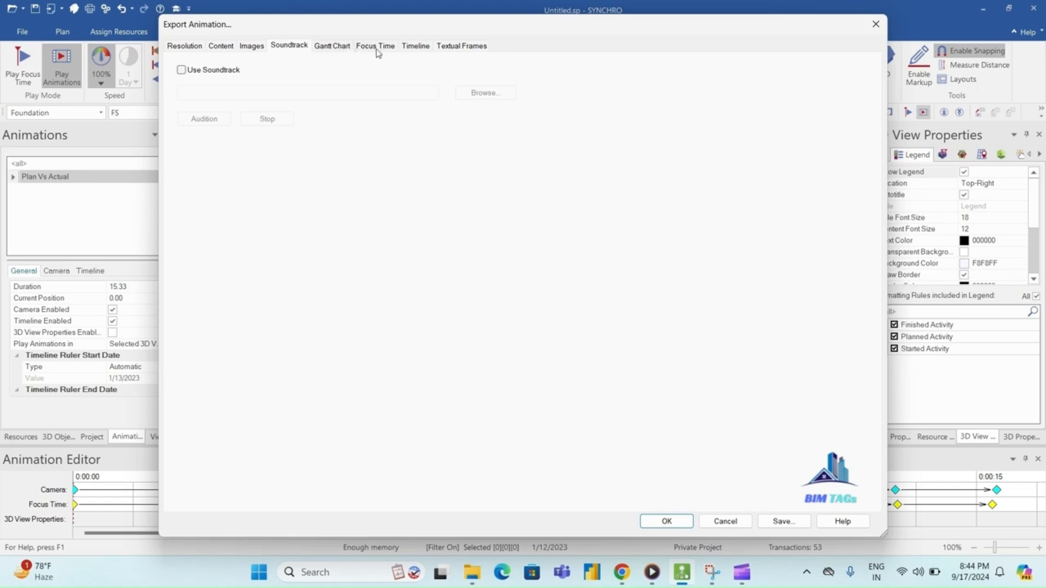
pyautogui.click(322, 50)
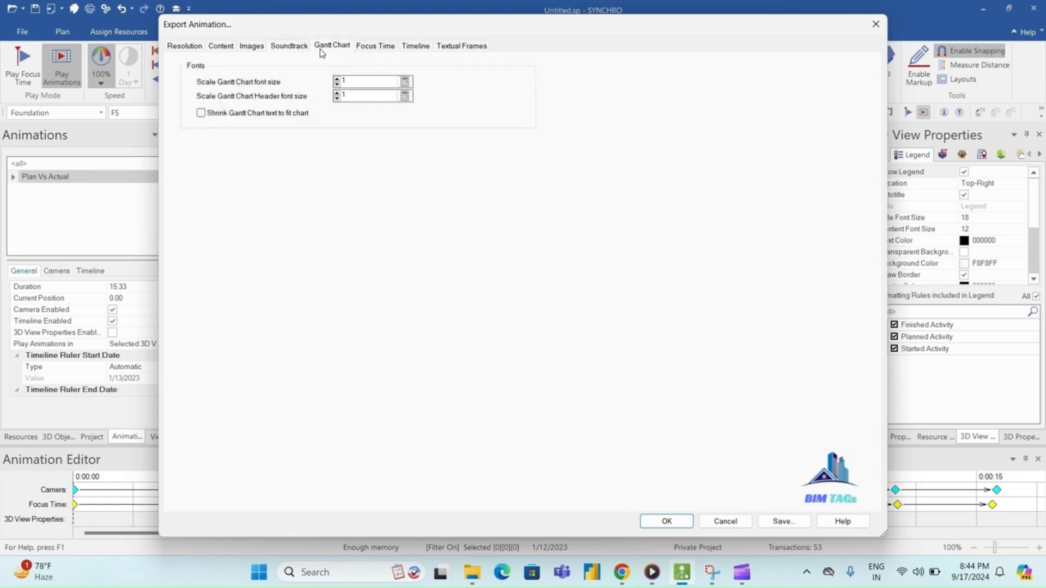
pyautogui.click(384, 48)
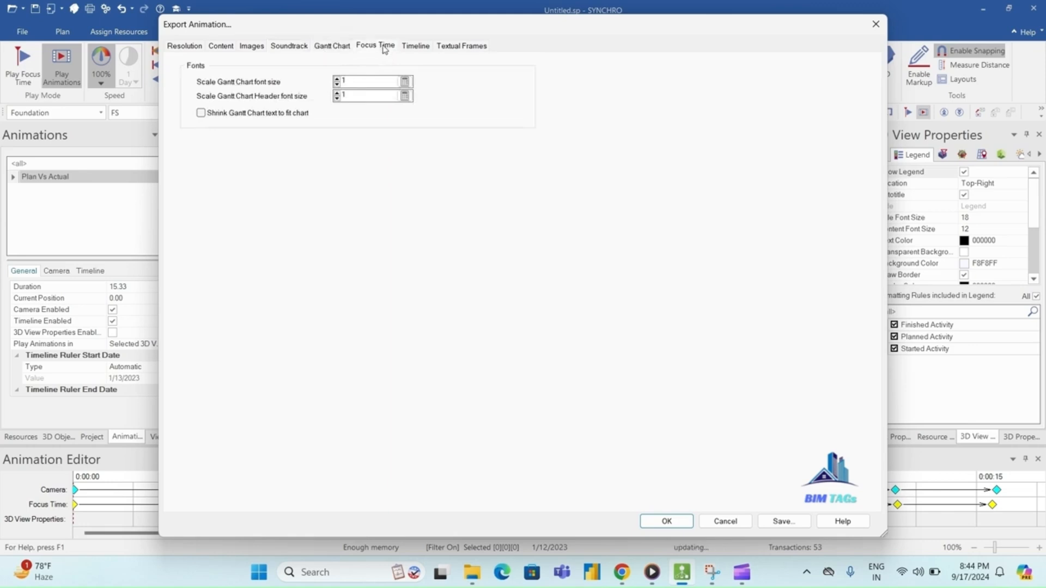
pyautogui.click(414, 49)
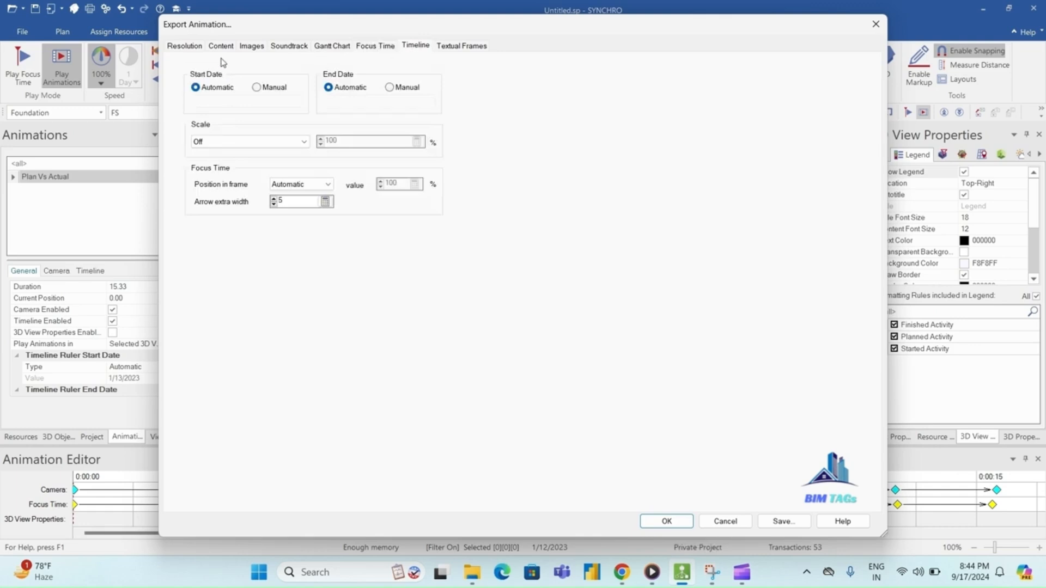
# - Include the synchro_logo.jpg image in the export content and place it in the lower-right corner of the timeline
pyautogui.click(222, 48)
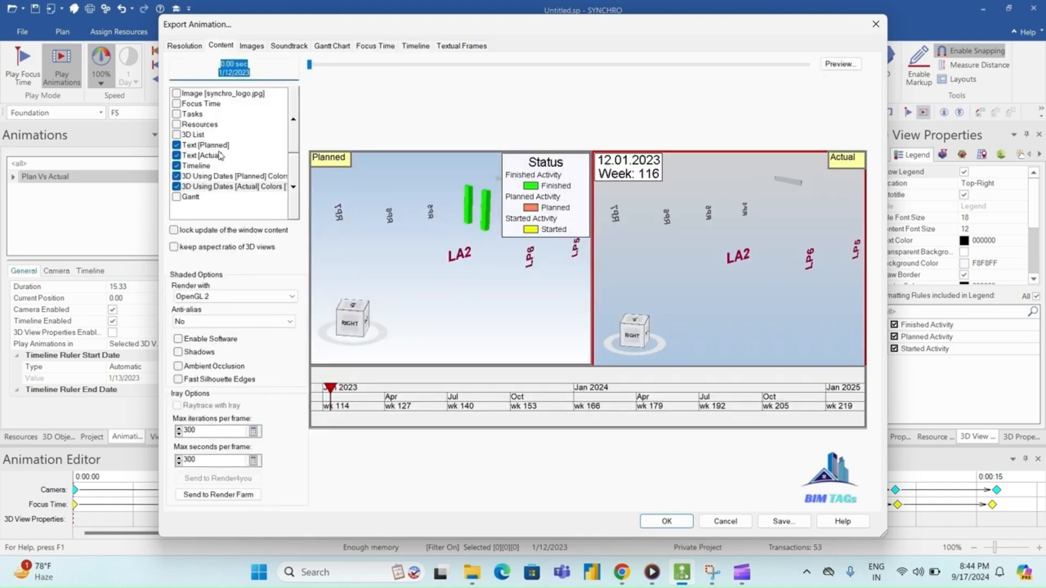
pyautogui.click(177, 93)
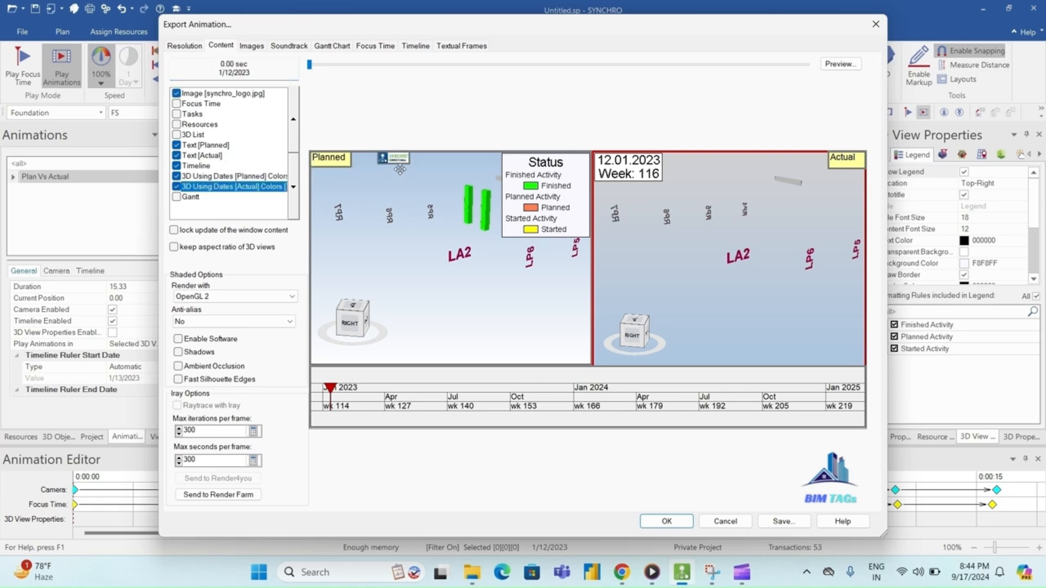
pyautogui.moveTo(395, 158); pyautogui.dragTo(850, 421)
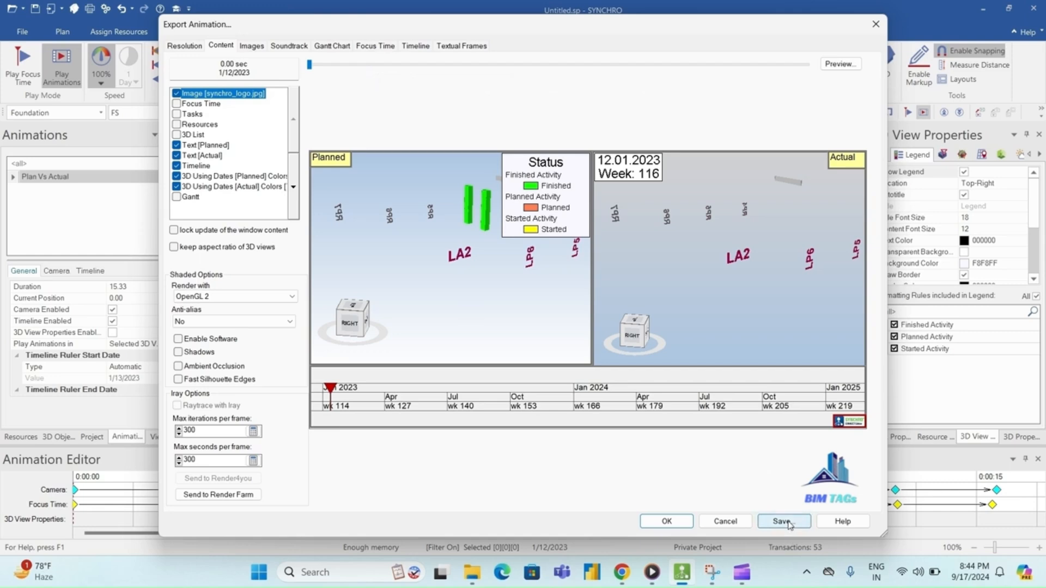
# - Save the export settings and run the animation export, then open the exported video V2 Ext R4.avi from the desktop
pyautogui.click(784, 522)
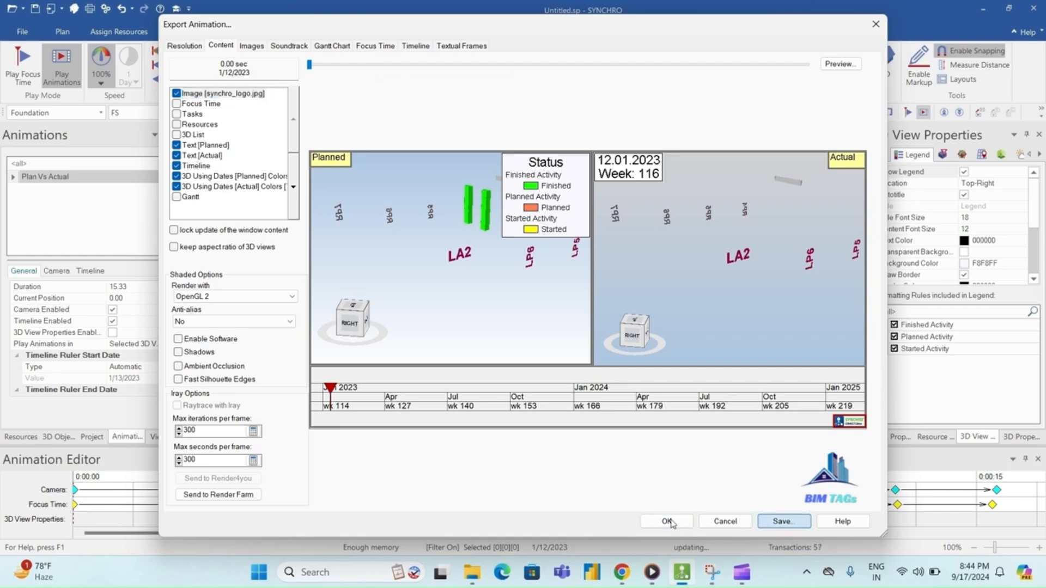
pyautogui.click(670, 521)
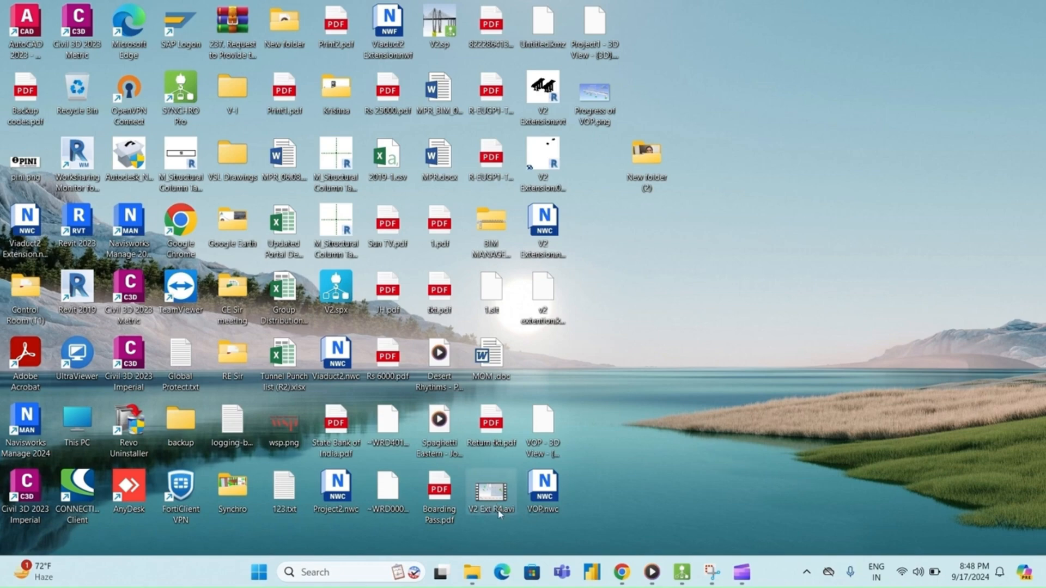
pyautogui.doubleClick(493, 492)
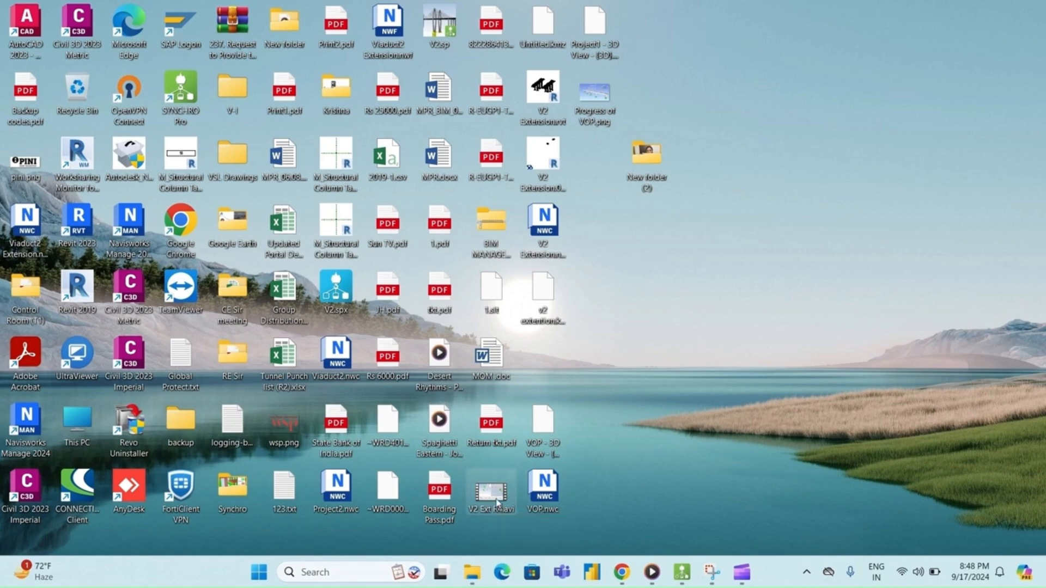